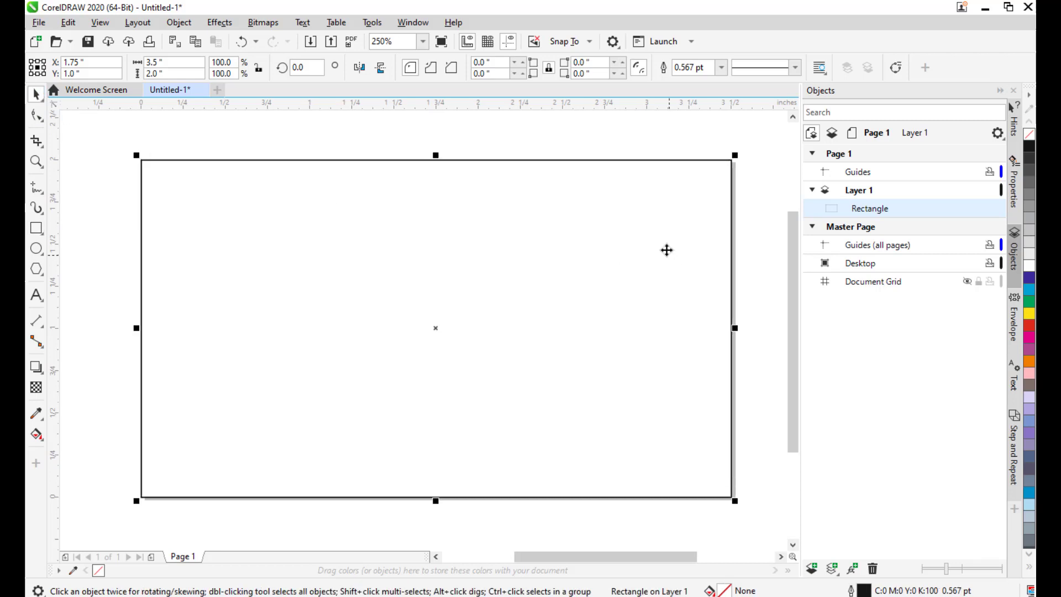
Step: Fill the page-size rectangle with red and remove its outline
{"action": "left_click", "coordinate": [630, 240]}
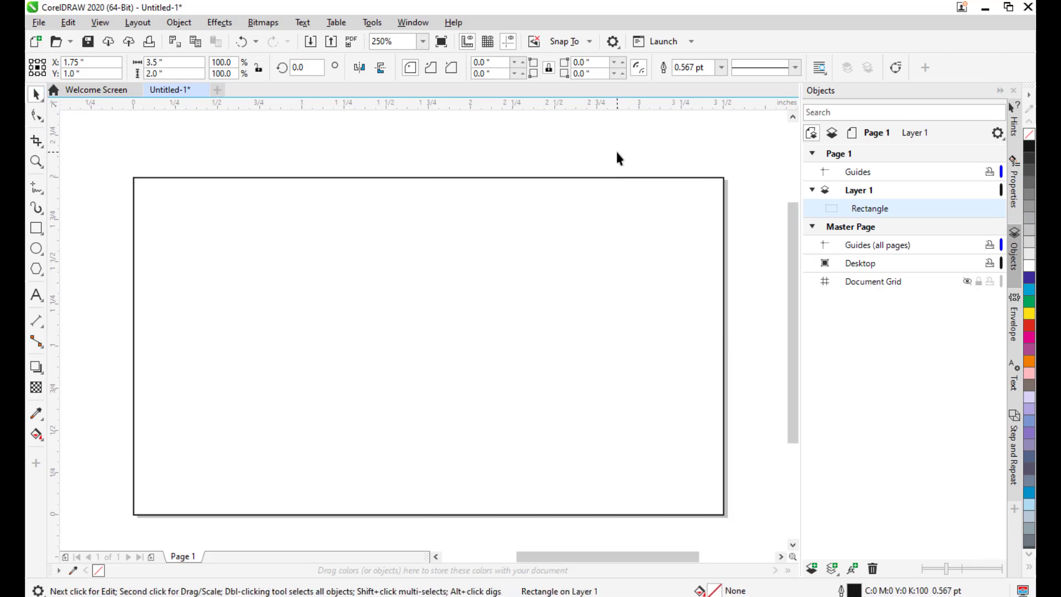
{"action": "left_click", "coordinate": [642, 249]}
{"action": "mouse_move", "coordinate": [642, 249]}
{"action": "left_mouse_down"}
{"action": "mouse_move", "coordinate": [640, 225]}
{"action": "mouse_move", "coordinate": [640, 241]}
{"action": "left_mouse_up"}
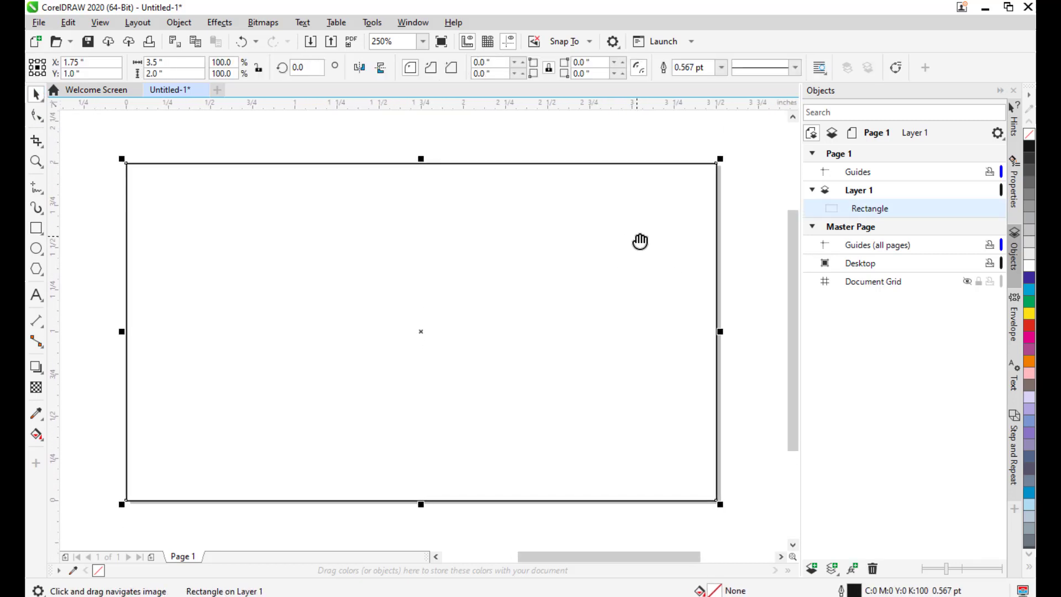
{"action": "left_click", "coordinate": [1029, 326]}
{"action": "left_click", "coordinate": [722, 67]}
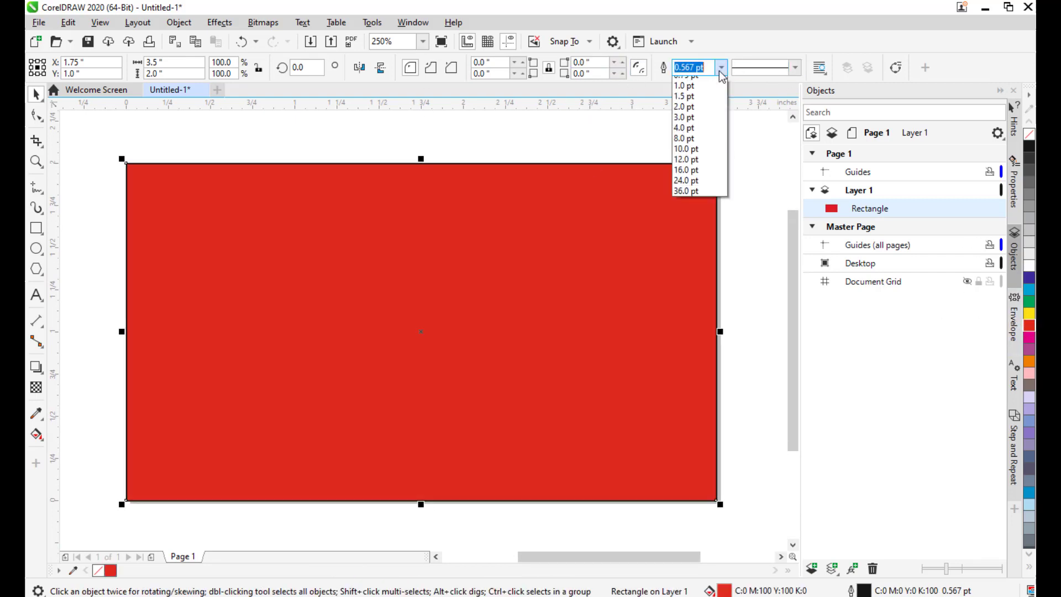
{"action": "left_click", "coordinate": [688, 81]}
{"action": "key", "text": "h"}
{"action": "mouse_move", "coordinate": [531, 224]}
{"action": "left_mouse_down"}
{"action": "mouse_move", "coordinate": [519, 221]}
{"action": "mouse_move", "coordinate": [541, 204]}
{"action": "mouse_move", "coordinate": [571, 214]}
{"action": "mouse_move", "coordinate": [545, 211]}
{"action": "left_mouse_up"}
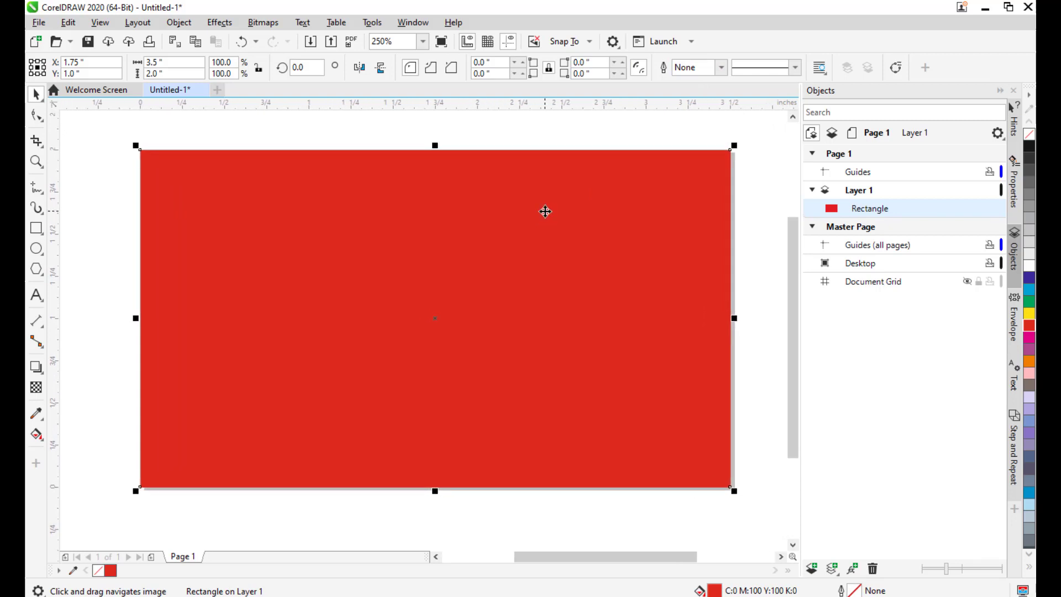
Step: Convert the red rectangle to curves and delete its lower-right corner node to leave a triangle
{"action": "key", "text": "ctrl+q"}
{"action": "key", "text": "Escape"}
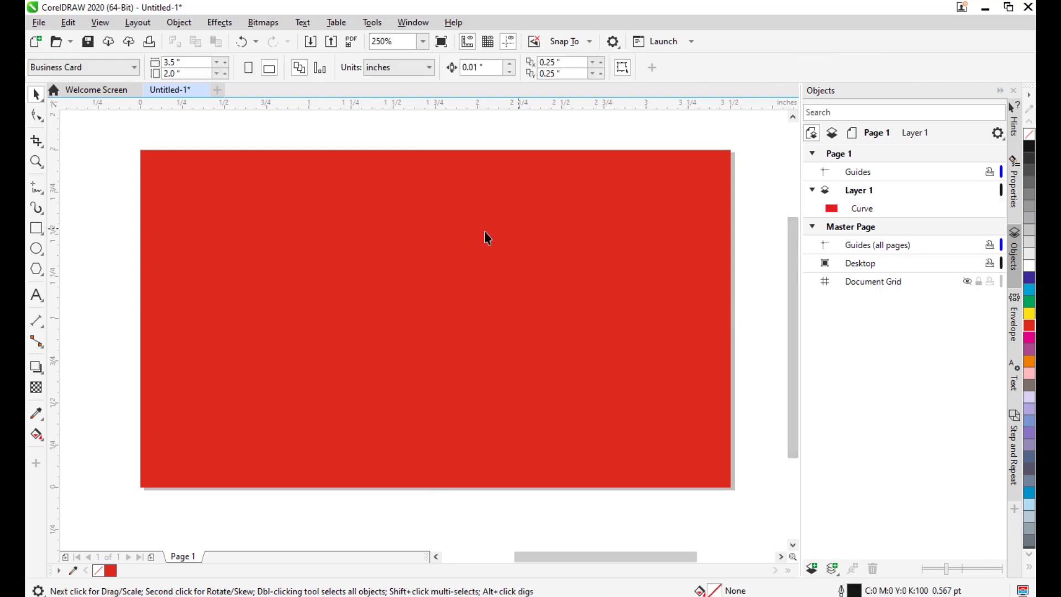
{"action": "left_click", "coordinate": [476, 237]}
{"action": "key", "text": "h"}
{"action": "left_click_drag", "start_coordinate": [450, 237], "coordinate": [438, 226]}
{"action": "left_click", "coordinate": [37, 115]}
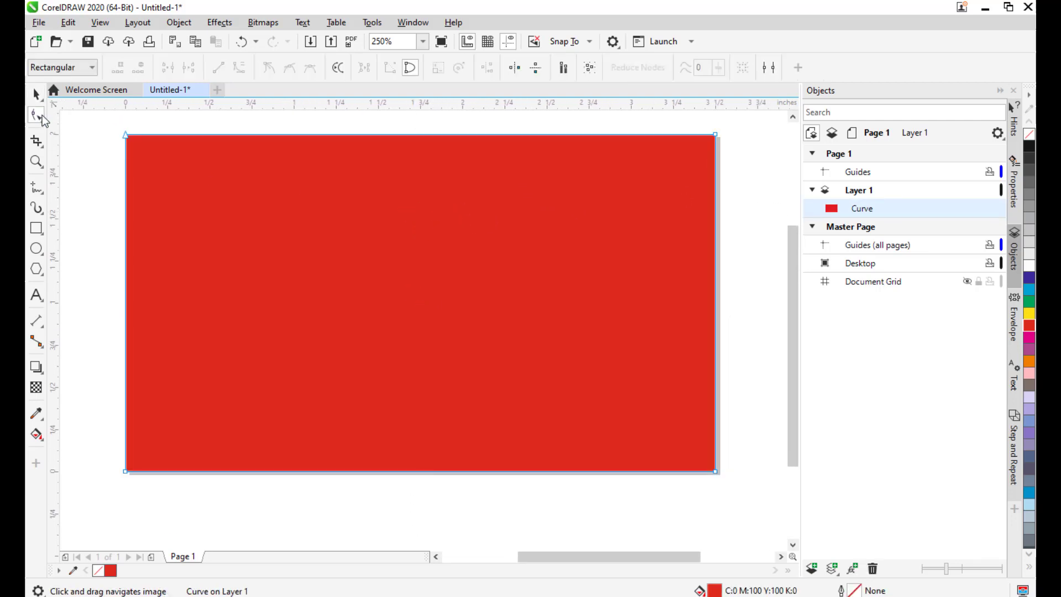
{"action": "double_click", "coordinate": [716, 471]}
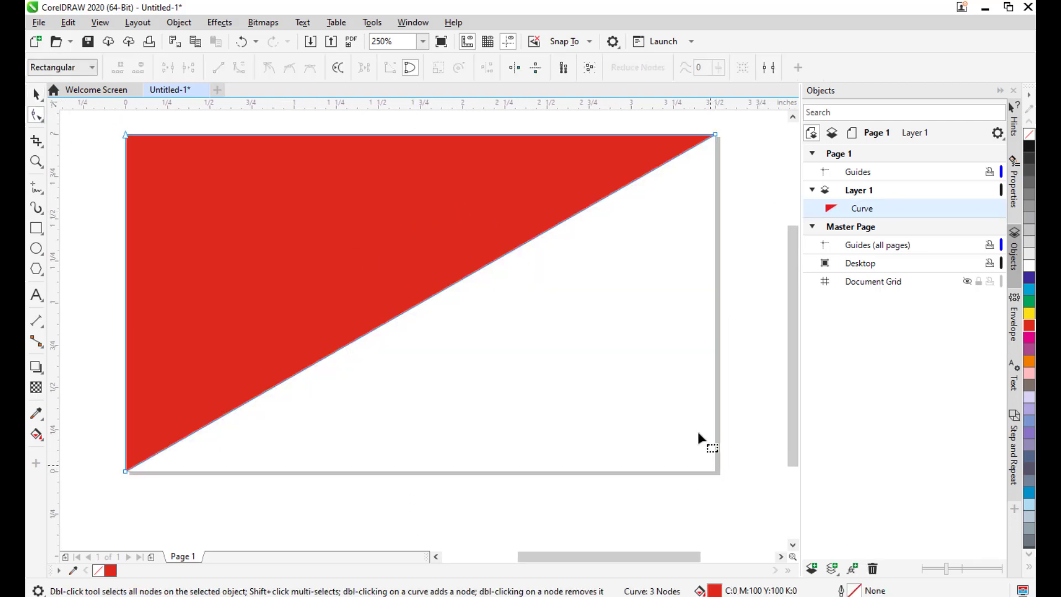
Step: Move the triangle's upper-right node inward along the page's top edge to make the shape about 1.38 inches wide
{"action": "left_click_drag", "start_coordinate": [547, 266], "coordinate": [553, 266]}
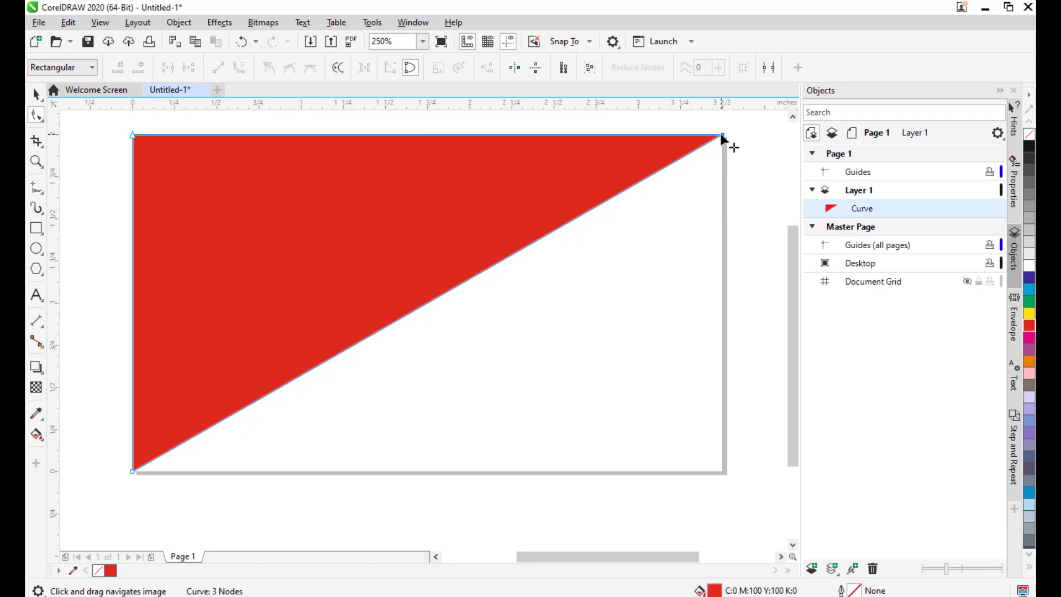
{"action": "left_click_drag", "start_coordinate": [721, 134], "coordinate": [365, 134]}
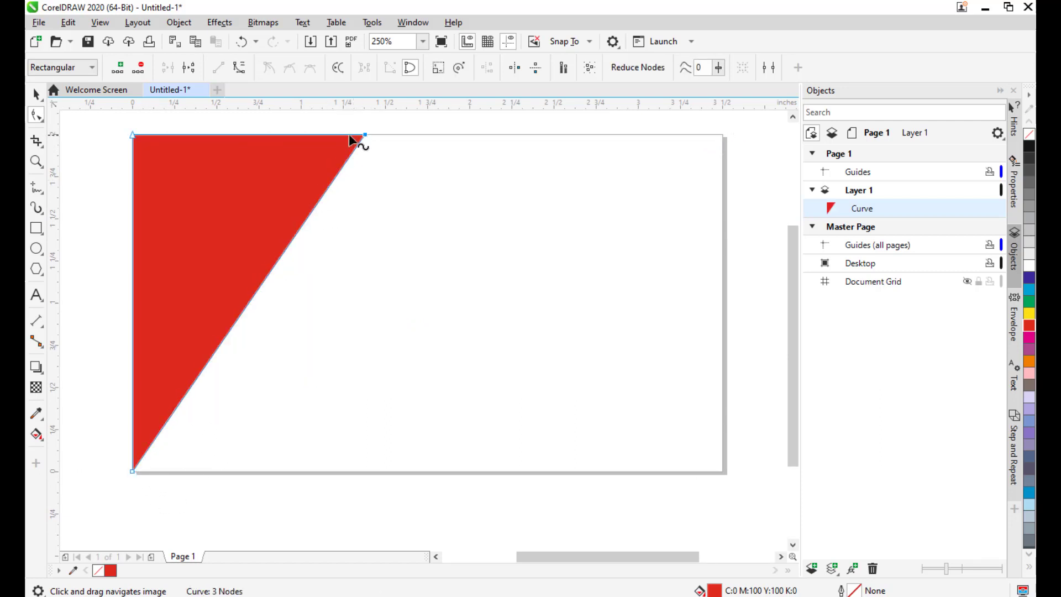
{"action": "left_click", "coordinate": [33, 94]}
{"action": "scroll", "coordinate": [213, 244], "scroll_direction": "right", "scroll_amount": 2}
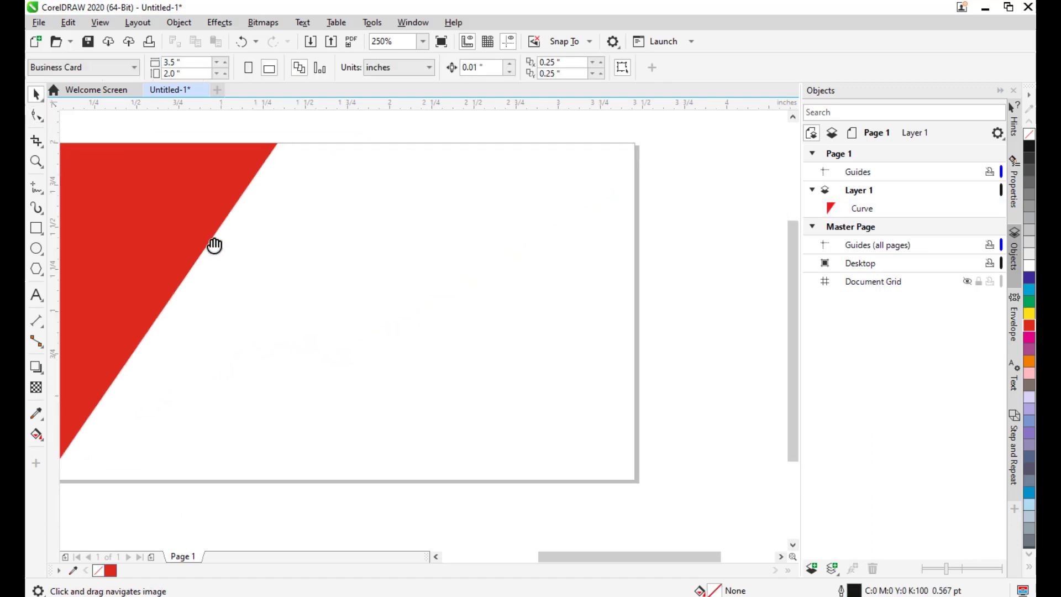
Step: Duplicate the red triangle and place the copy on the right part of the page, centred at about X 2.735 inches
{"action": "left_click_drag", "start_coordinate": [321, 243], "coordinate": [415, 246]}
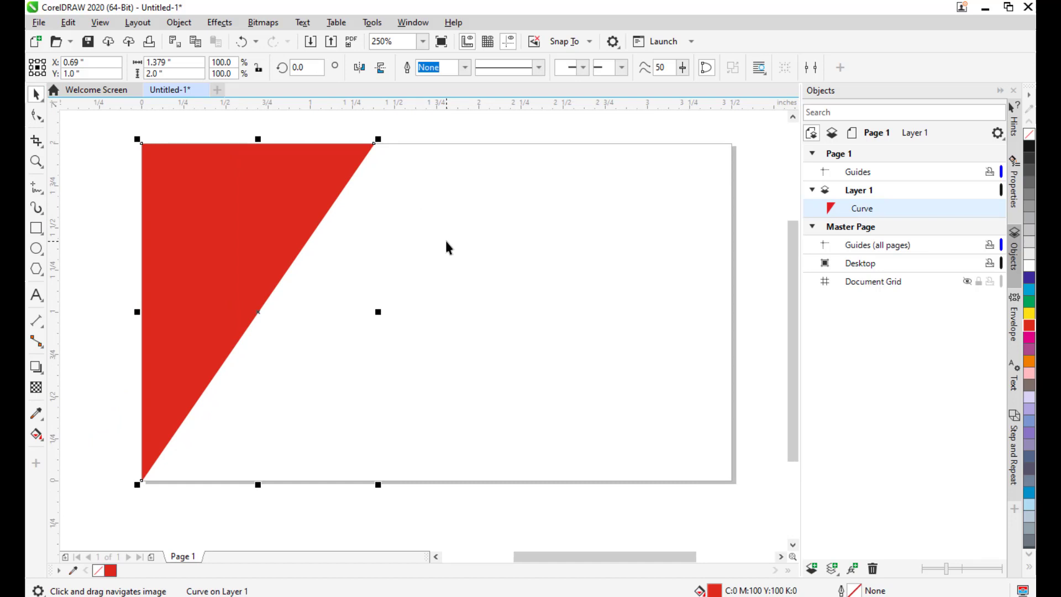
{"action": "key", "text": "ctrl+d"}
{"action": "left_click_drag", "start_coordinate": [308, 197], "coordinate": [563, 221]}
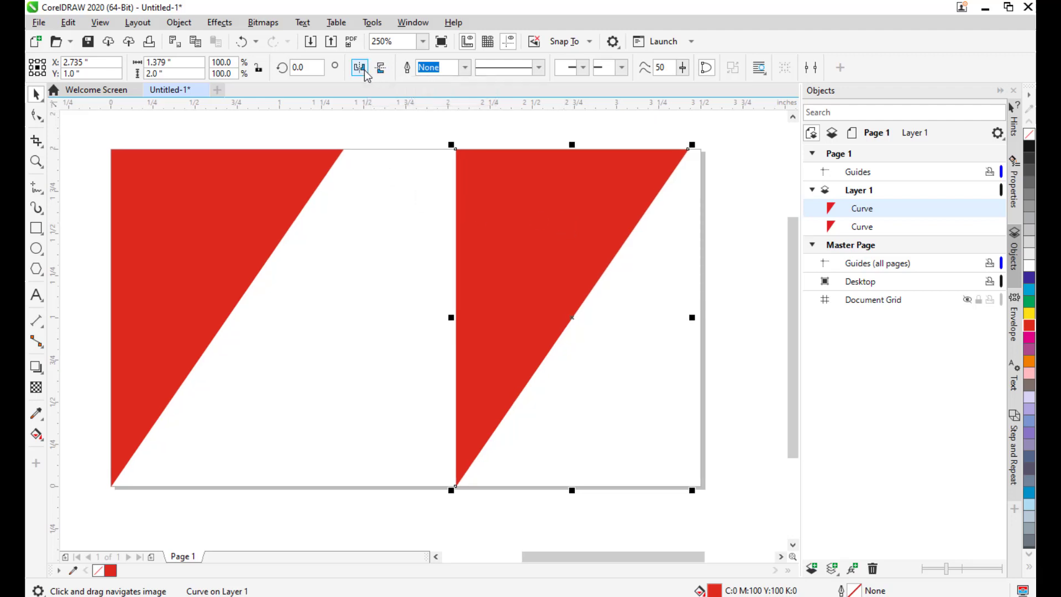
Step: Mirror the triangle copy vertically and horizontally and move it flush against the page's right edge
{"action": "left_click", "coordinate": [382, 68]}
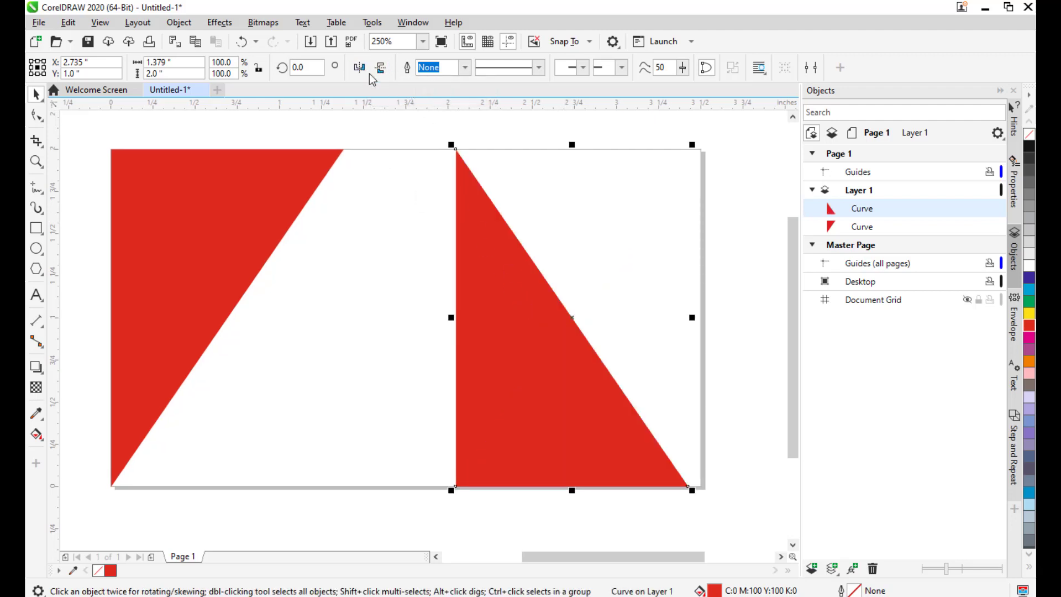
{"action": "left_click", "coordinate": [361, 68]}
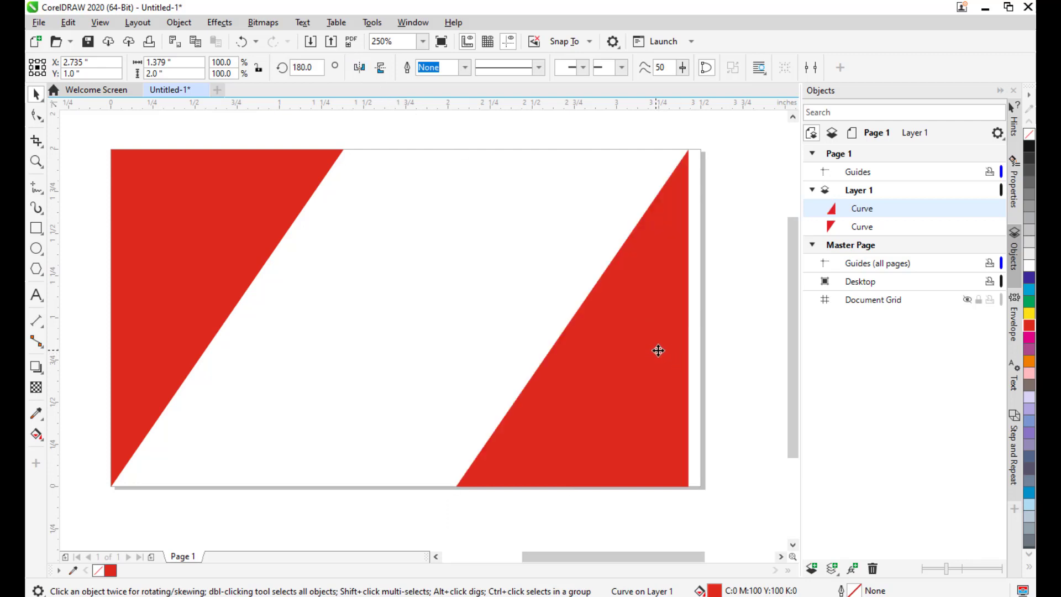
{"action": "left_click_drag", "start_coordinate": [656, 352], "coordinate": [667, 351]}
{"action": "left_click", "coordinate": [734, 345]}
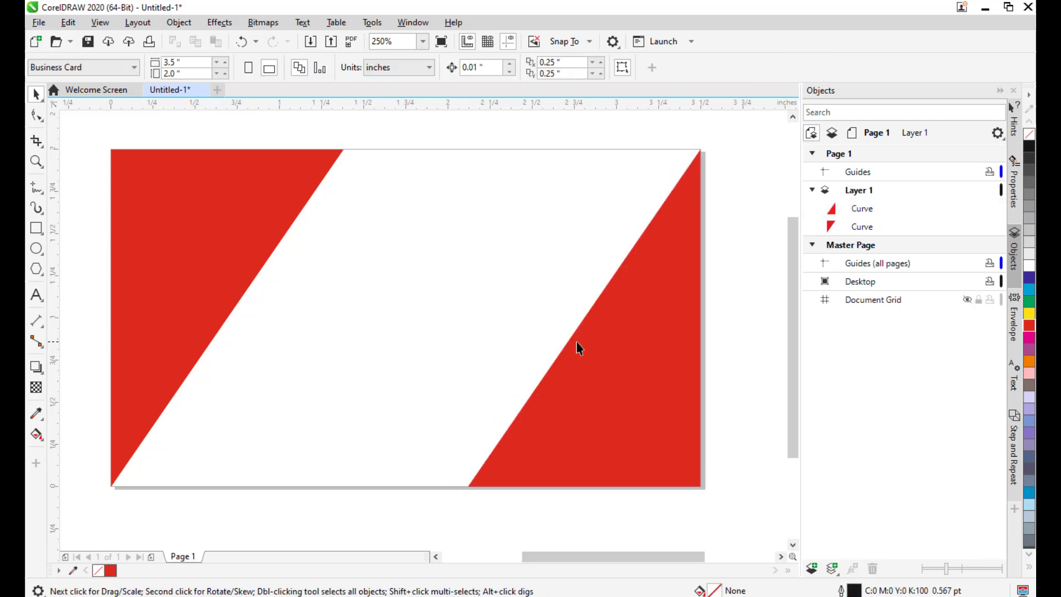
Step: Add a page-size rectangle behind the triangles, fill it with yellow and remove its outline
{"action": "left_click_drag", "start_coordinate": [576, 348], "coordinate": [607, 315]}
{"action": "scroll", "coordinate": [611, 339], "scroll_direction": "down", "scroll_amount": 2}
{"action": "scroll", "coordinate": [558, 357], "scroll_direction": "up", "scroll_amount": 2}
{"action": "left_click_drag", "start_coordinate": [558, 357], "coordinate": [533, 360]}
{"action": "left_click", "coordinate": [36, 228]}
{"action": "double_click", "coordinate": [36, 228]}
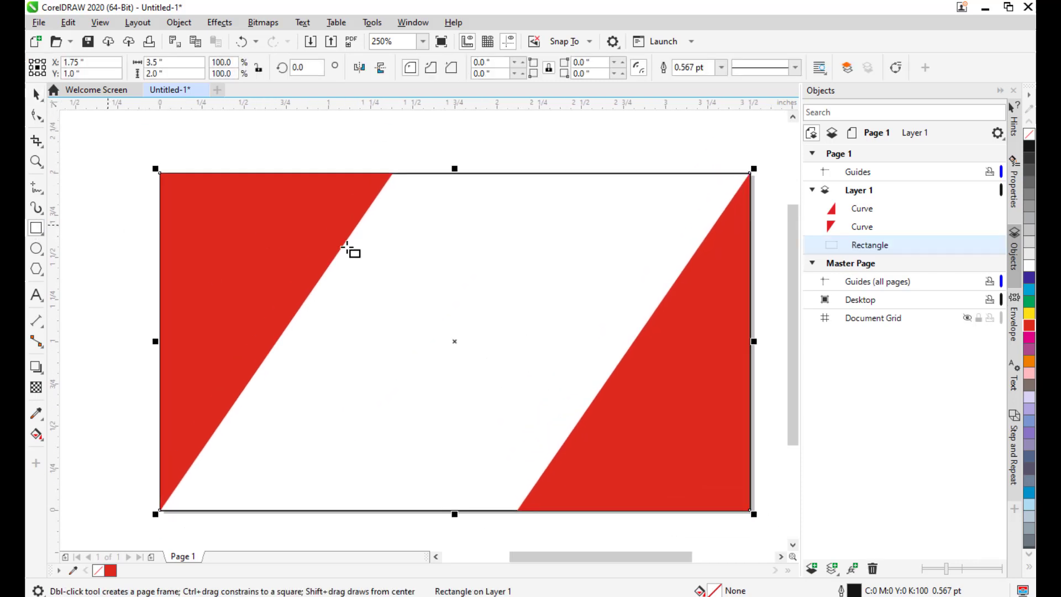
{"action": "left_click_drag", "start_coordinate": [520, 281], "coordinate": [500, 273]}
{"action": "left_click", "coordinate": [1029, 315]}
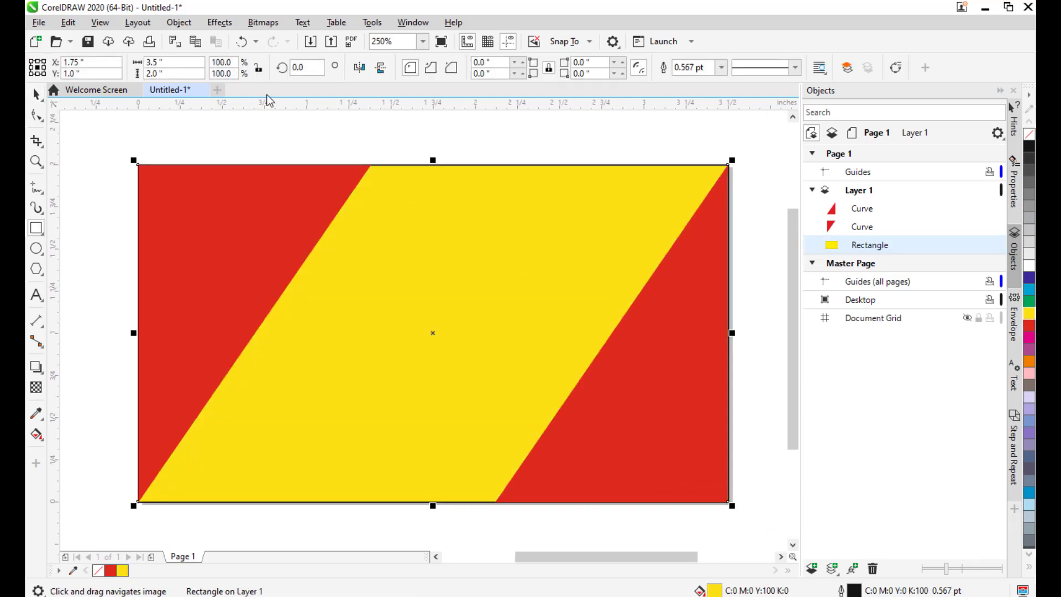
{"action": "left_click", "coordinate": [720, 67]}
{"action": "left_click", "coordinate": [698, 82]}
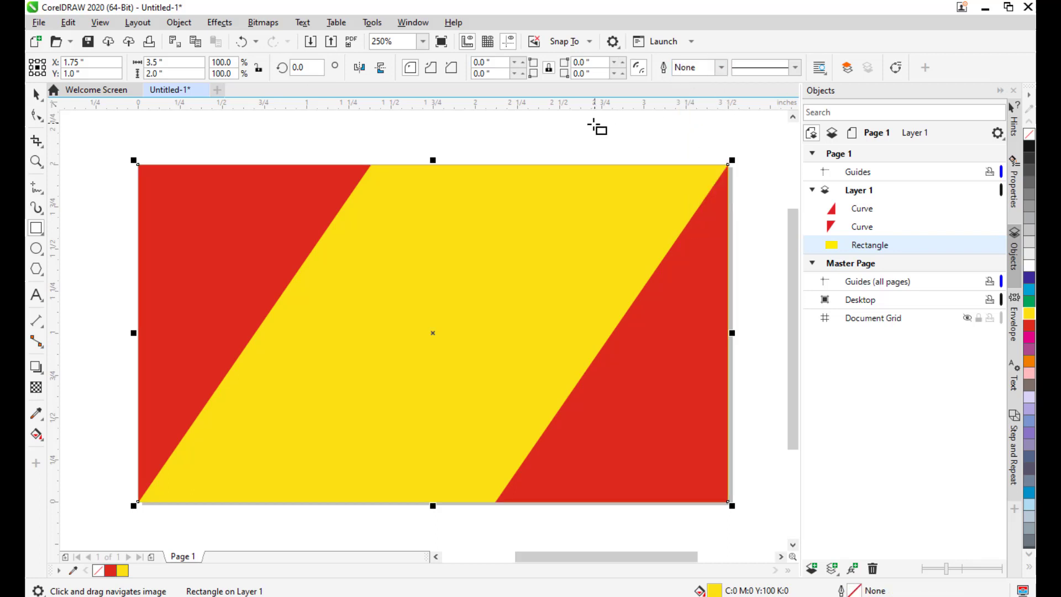
{"action": "left_click", "coordinate": [595, 125]}
{"action": "left_click", "coordinate": [35, 95]}
{"action": "scroll", "coordinate": [225, 237], "scroll_direction": "down", "scroll_amount": 3}
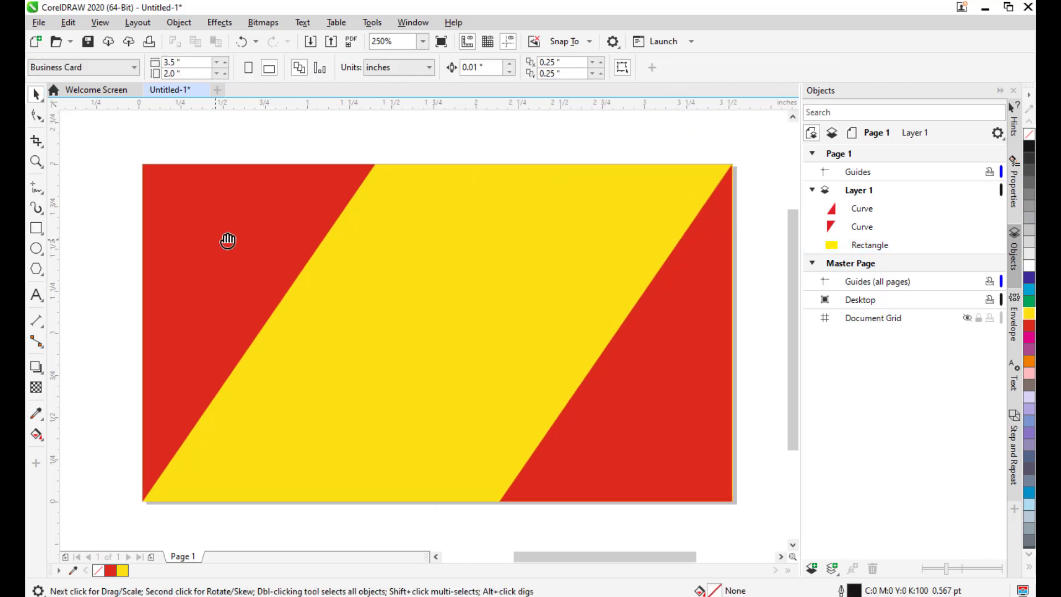
{"action": "scroll", "coordinate": [459, 308], "scroll_direction": "up", "scroll_amount": 2}
{"action": "left_click_drag", "start_coordinate": [452, 296], "coordinate": [433, 244]}
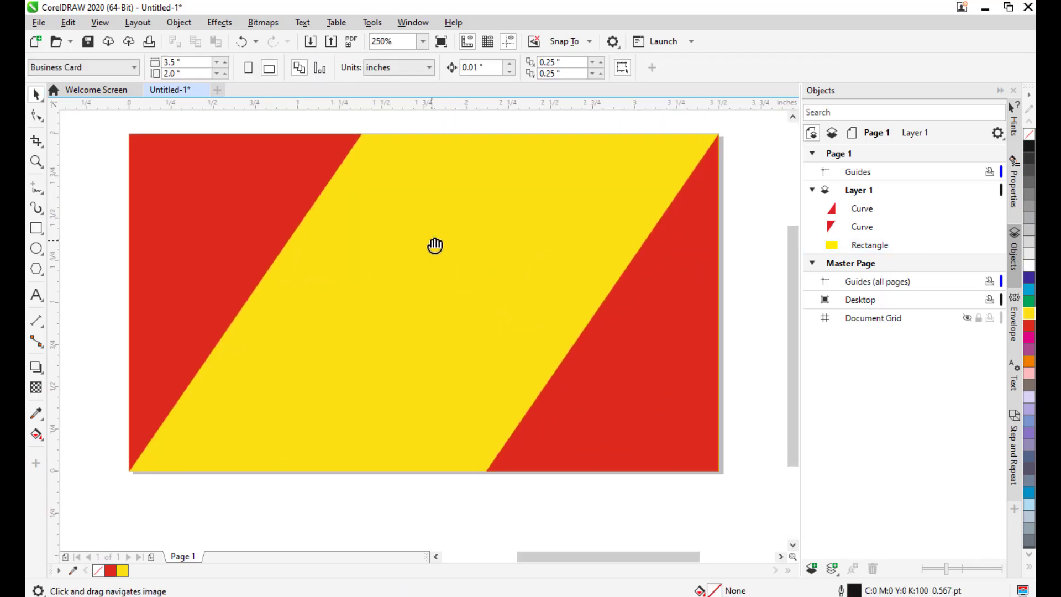
{"action": "left_click_drag", "start_coordinate": [514, 271], "coordinate": [466, 285]}
{"action": "left_click", "coordinate": [236, 190]}
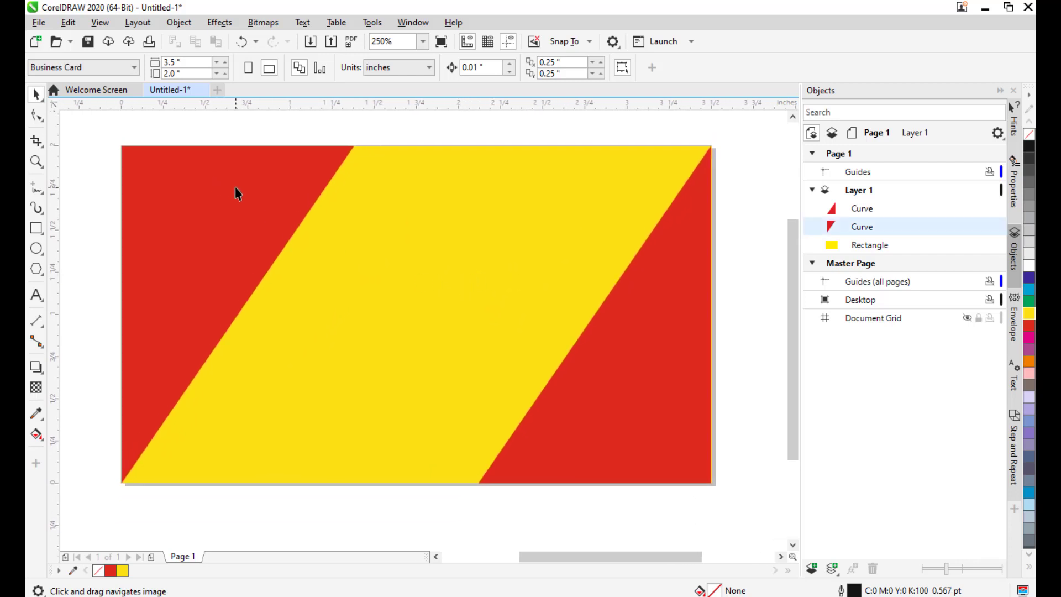
{"action": "left_click", "coordinate": [526, 122]}
Step: Add another page-size rectangle and shrink it to a horizontal band about 0.29 inches tall in the lower part of the page
{"action": "left_click", "coordinate": [36, 227]}
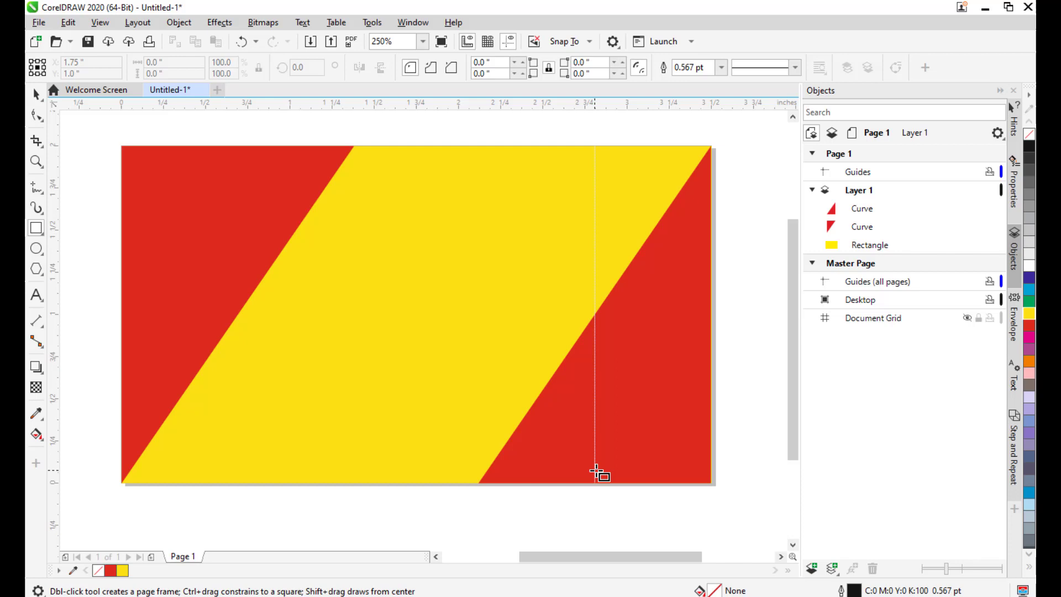
{"action": "double_click", "coordinate": [34, 230]}
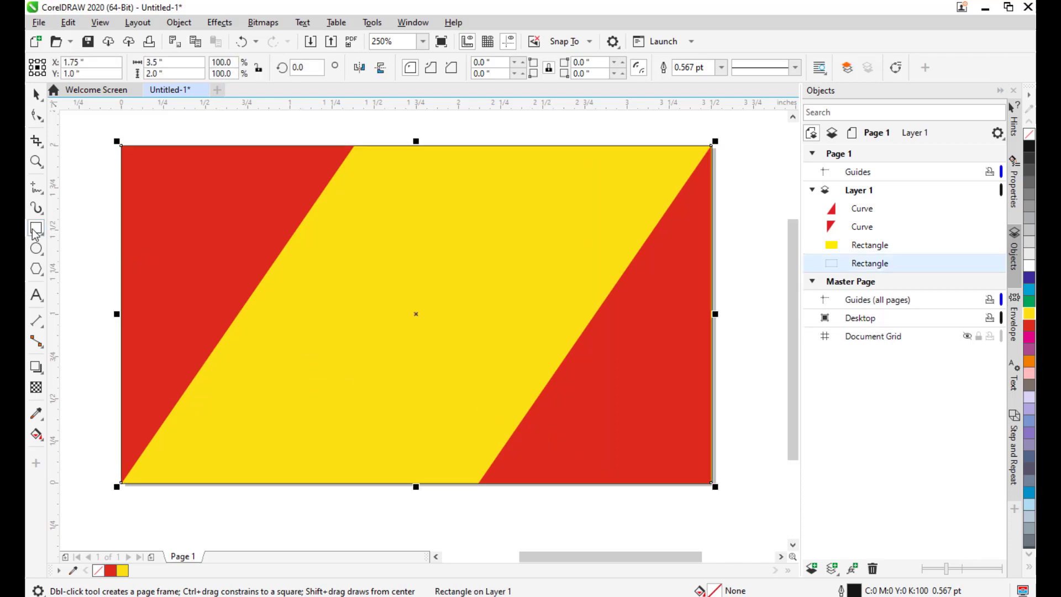
{"action": "key", "text": "space"}
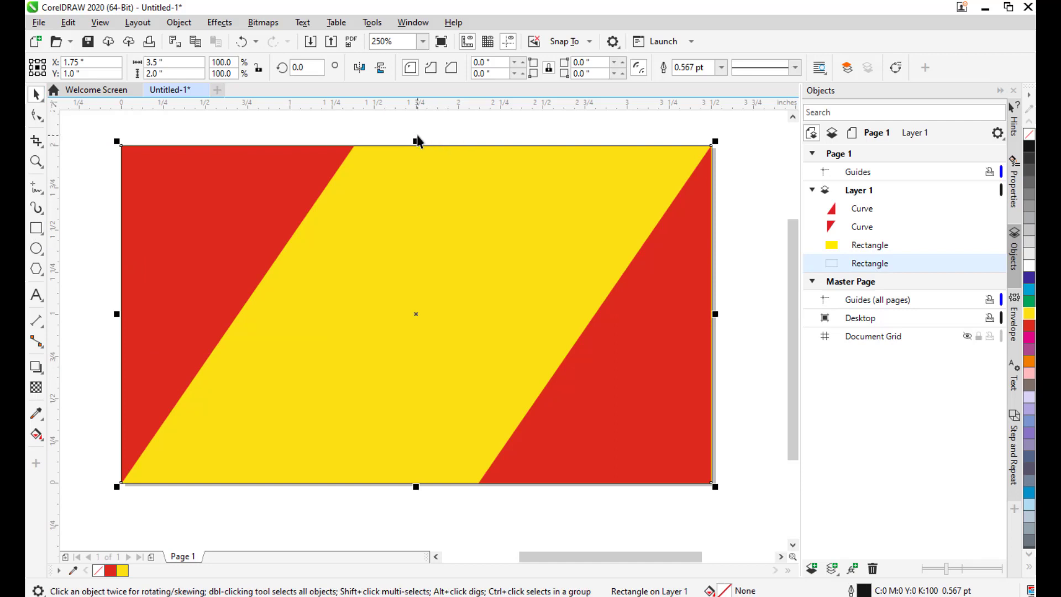
{"action": "left_click_drag", "start_coordinate": [416, 139], "coordinate": [396, 379]}
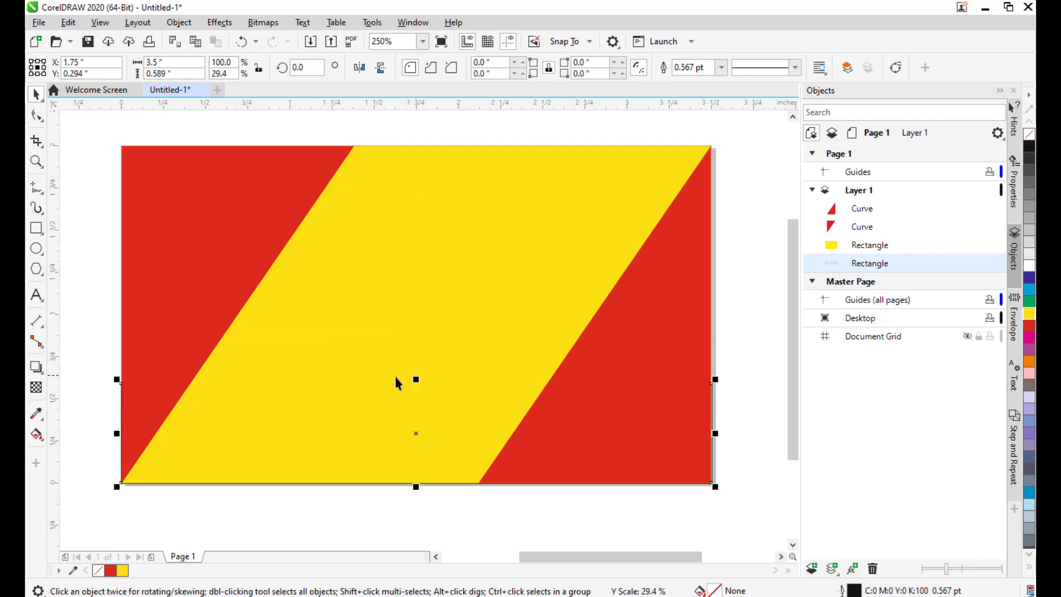
{"action": "left_click_drag", "start_coordinate": [417, 486], "coordinate": [417, 437]}
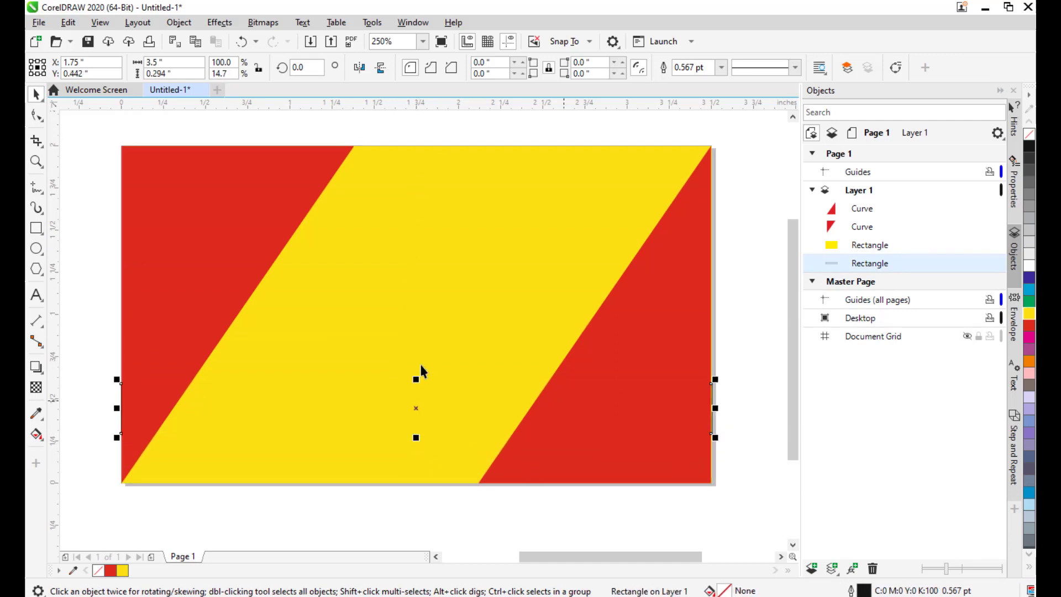
Step: Fill the horizontal band with red and bring it to the front of the page
{"action": "left_click", "coordinate": [1029, 326]}
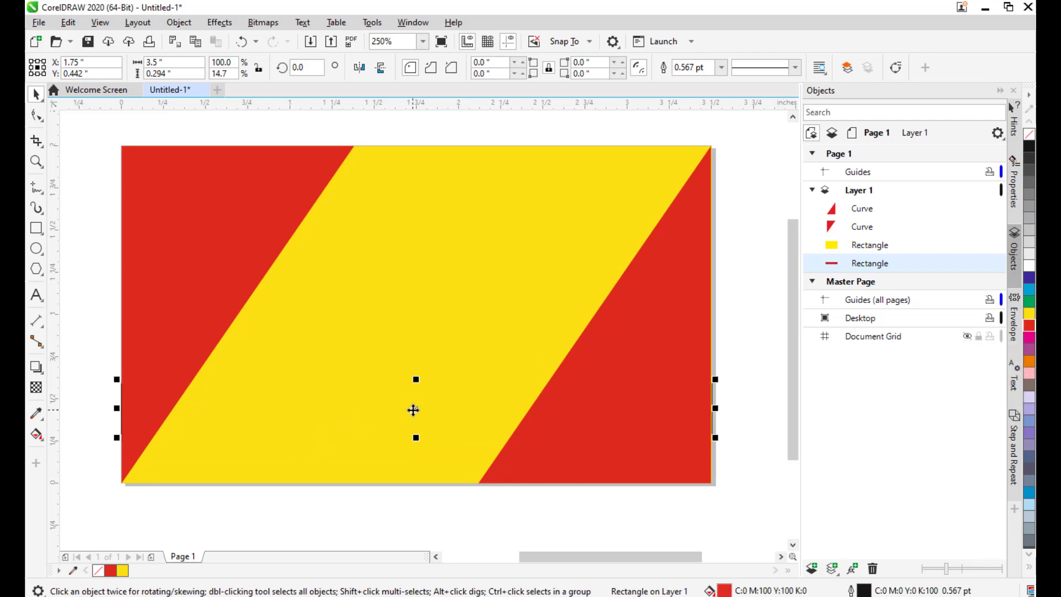
{"action": "right_click", "coordinate": [414, 410]}
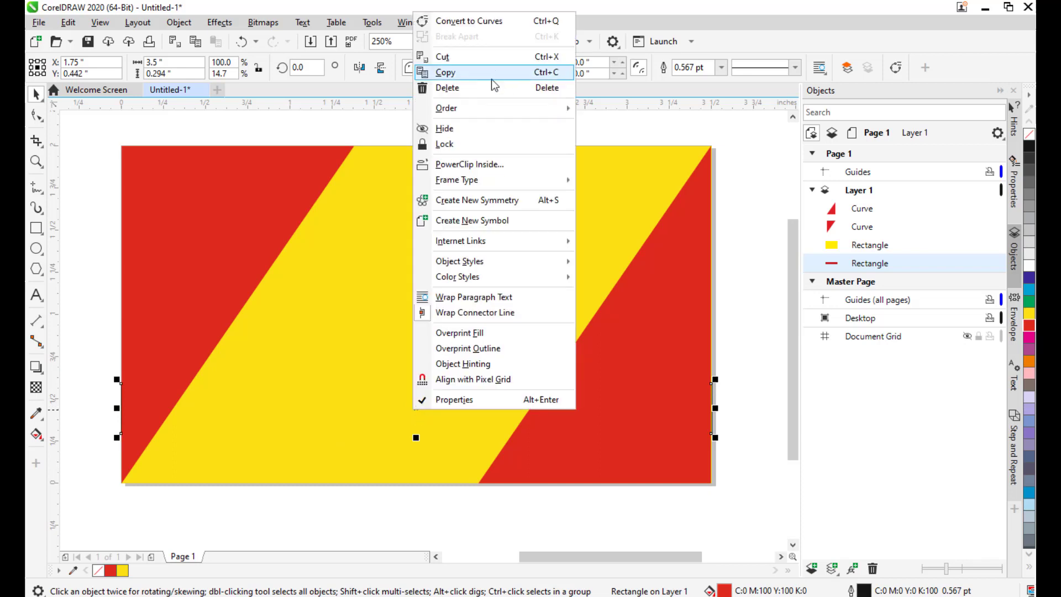
{"action": "mouse_move", "coordinate": [477, 110]}
{"action": "left_click", "coordinate": [641, 110]}
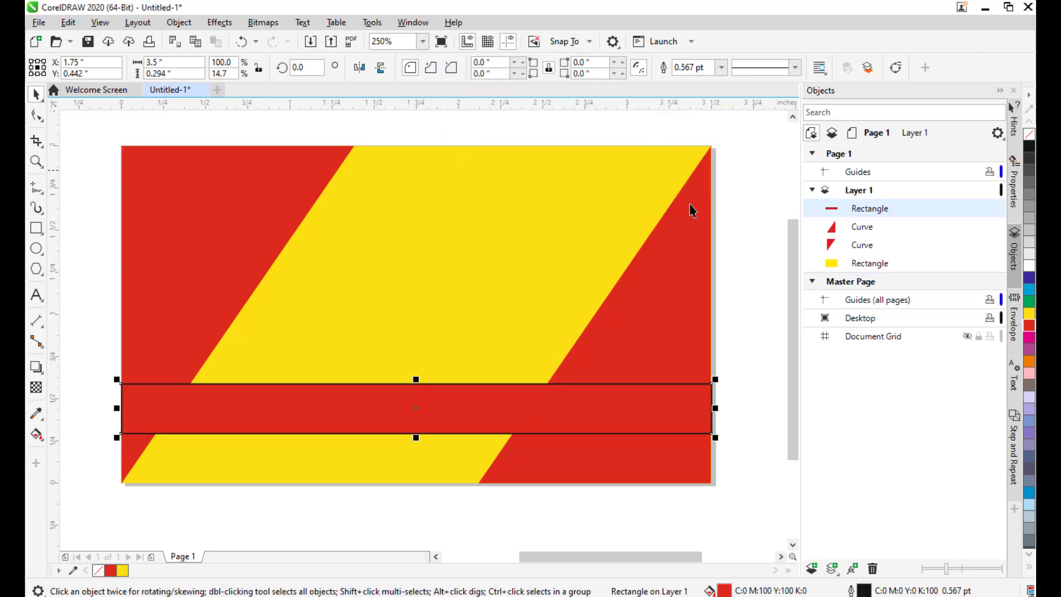
Step: Remove the horizontal band's outline and fill it with green
{"action": "left_click", "coordinate": [569, 410]}
{"action": "left_click", "coordinate": [720, 68]}
{"action": "left_click", "coordinate": [708, 83]}
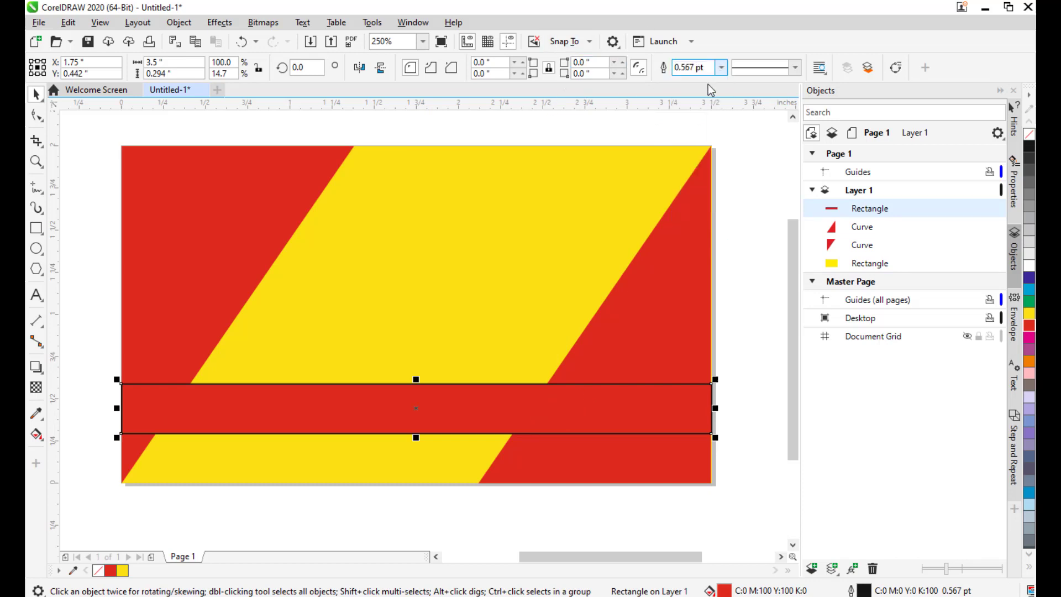
{"action": "left_click", "coordinate": [762, 209]}
{"action": "left_click", "coordinate": [340, 409]}
{"action": "left_click", "coordinate": [1031, 301]}
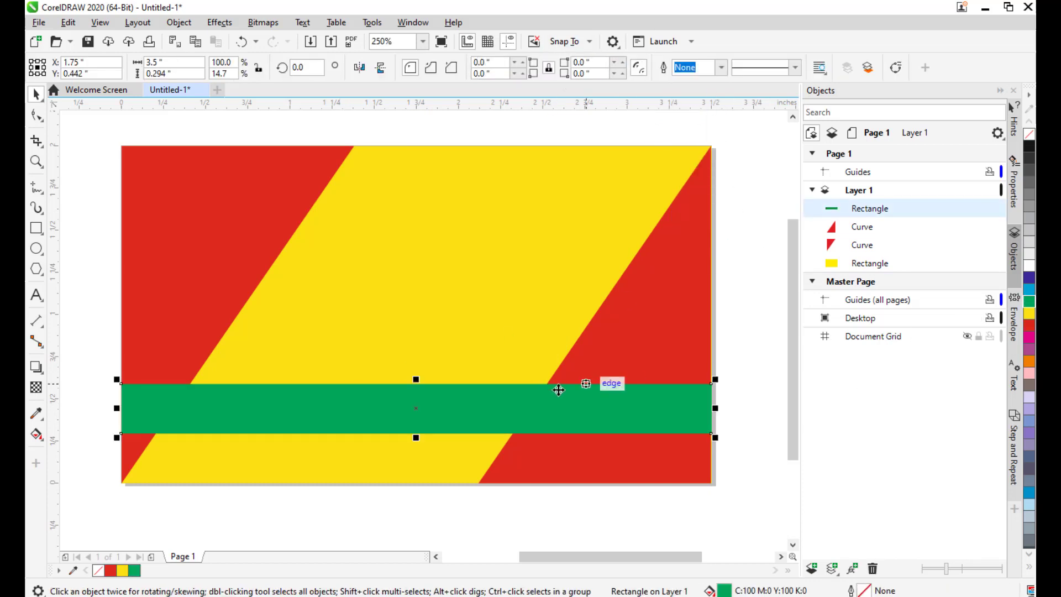
Step: Send the green band back one level so it sits behind the right red triangle
{"action": "right_click", "coordinate": [507, 395]}
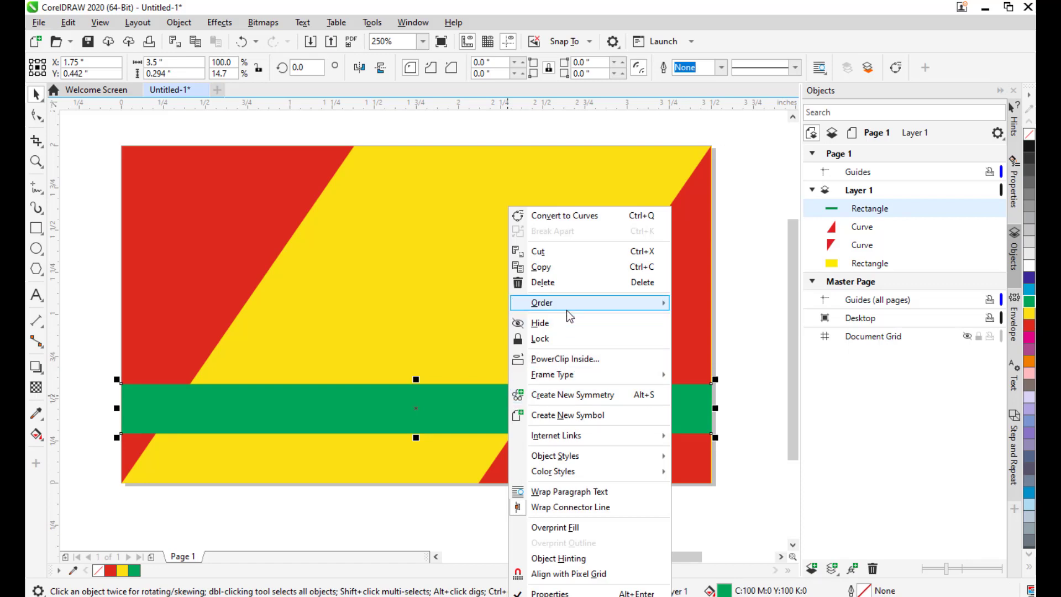
{"action": "mouse_move", "coordinate": [566, 305]}
{"action": "left_click", "coordinate": [711, 388]}
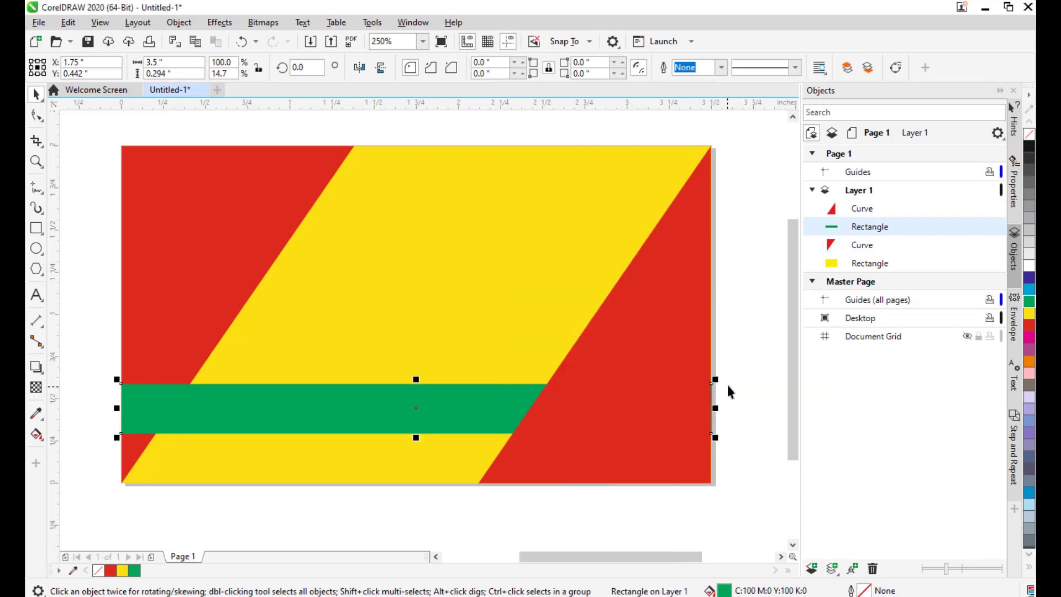
Step: Send the green band back one more level so it sits behind the left red triangle
{"action": "right_click", "coordinate": [481, 410]}
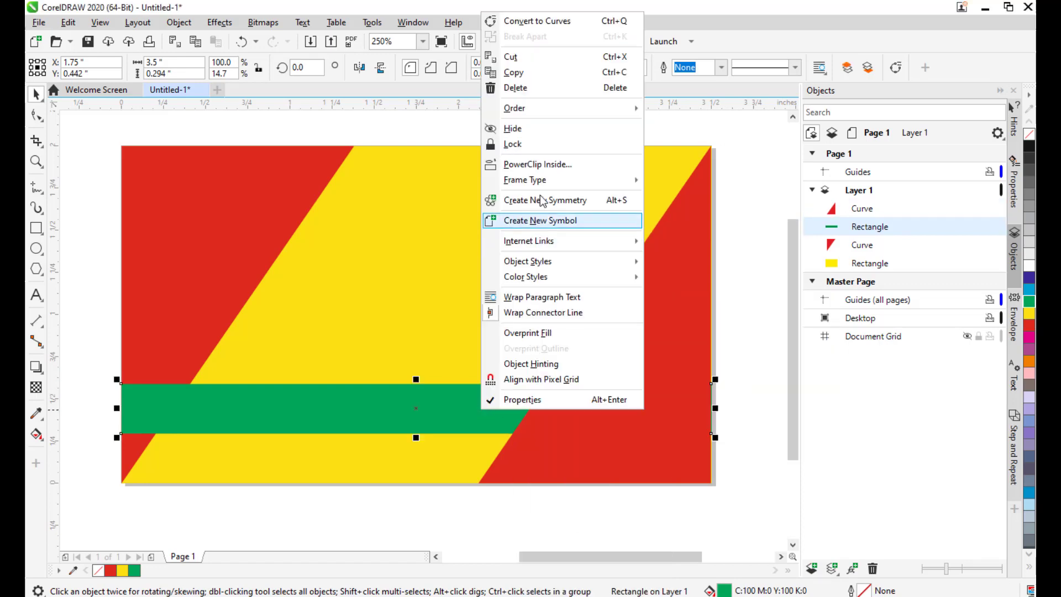
{"action": "mouse_move", "coordinate": [533, 108]}
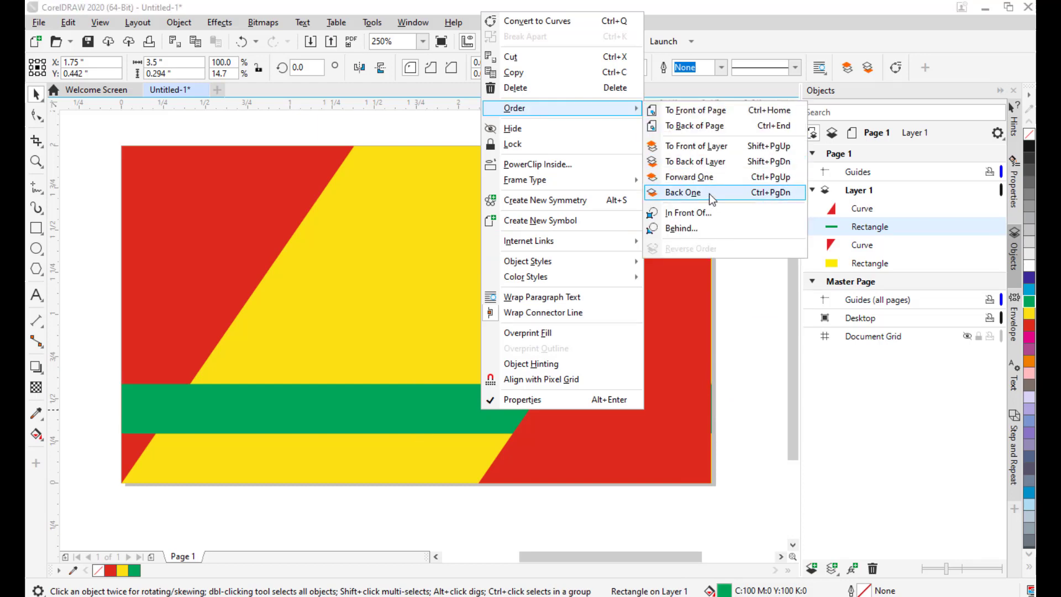
{"action": "left_click", "coordinate": [709, 194]}
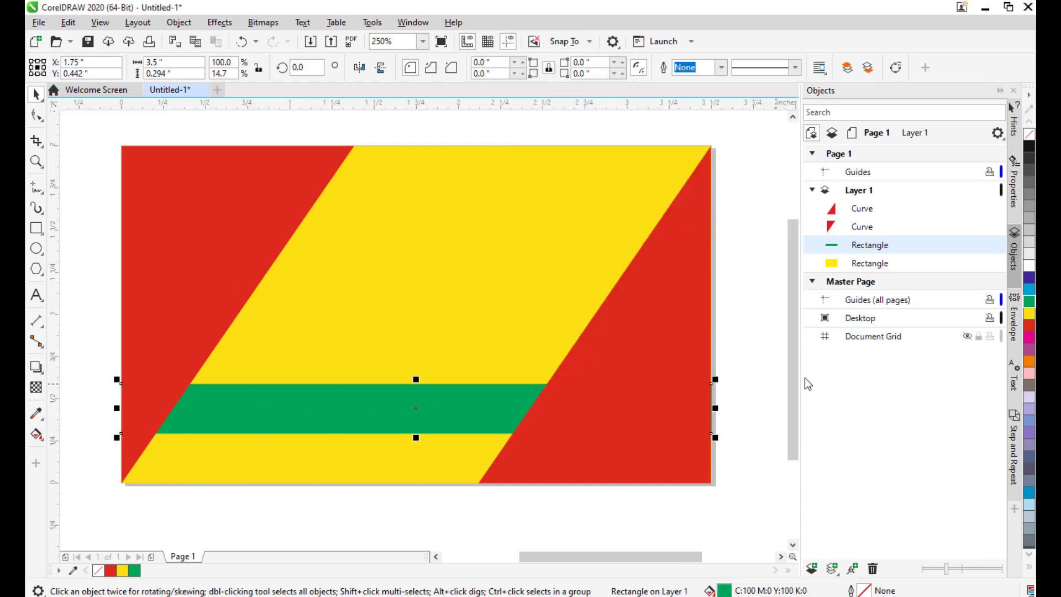
{"action": "left_click", "coordinate": [754, 369]}
{"action": "scroll", "coordinate": [555, 240], "scroll_direction": "down", "scroll_amount": 2}
{"action": "scroll", "coordinate": [602, 223], "scroll_direction": "down", "scroll_amount": 1}
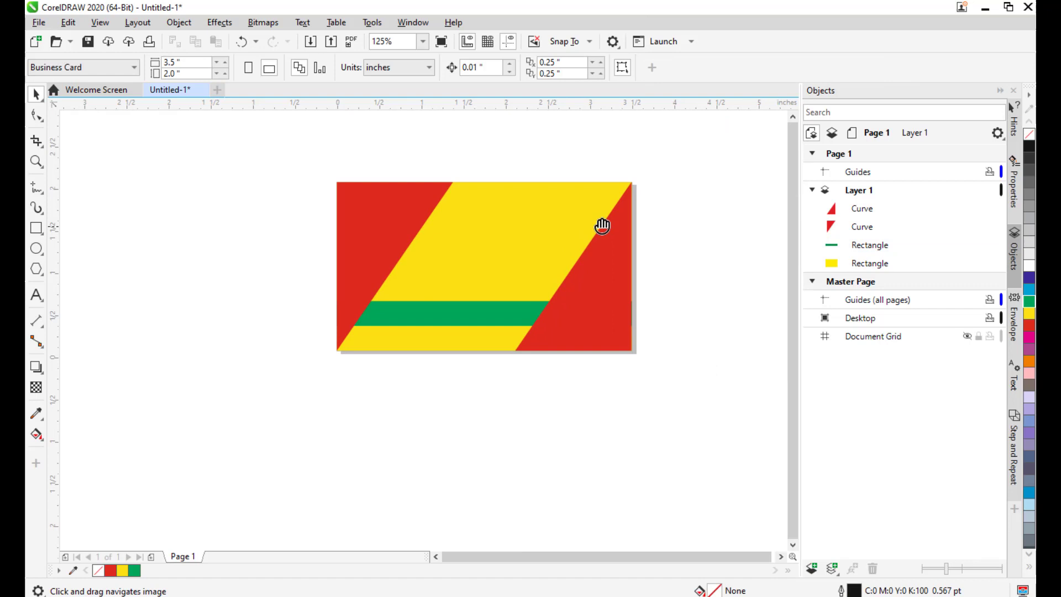
Step: Raise the green band's upper edge to make it about 0.386 inches tall
{"action": "left_click", "coordinate": [495, 310]}
{"action": "scroll", "coordinate": [635, 301], "scroll_direction": "up", "scroll_amount": 2}
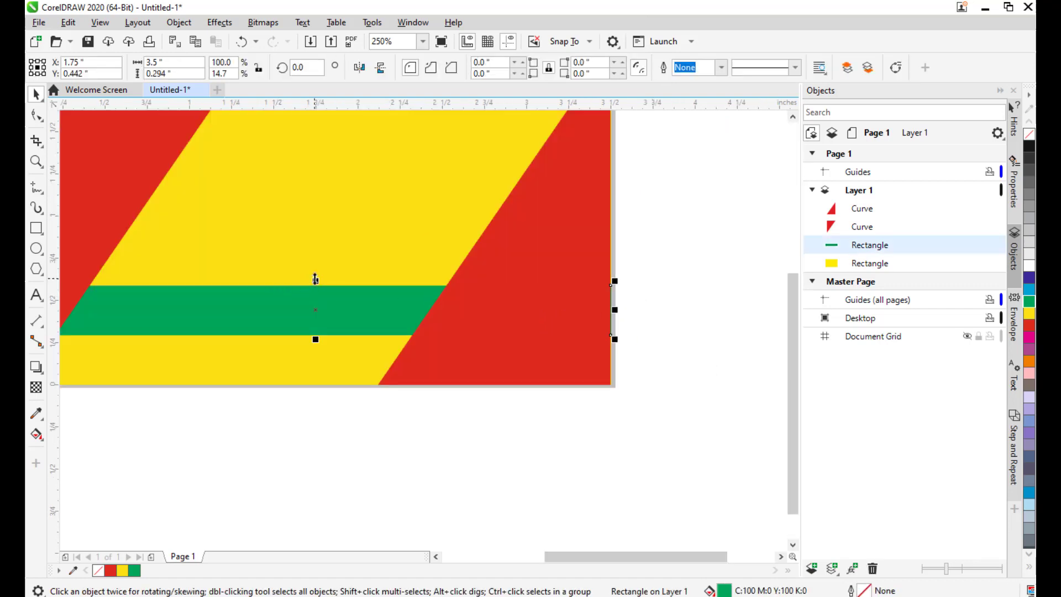
{"action": "left_click_drag", "start_coordinate": [315, 279], "coordinate": [319, 265]}
{"action": "scroll", "coordinate": [701, 339], "scroll_direction": "up", "scroll_amount": 2}
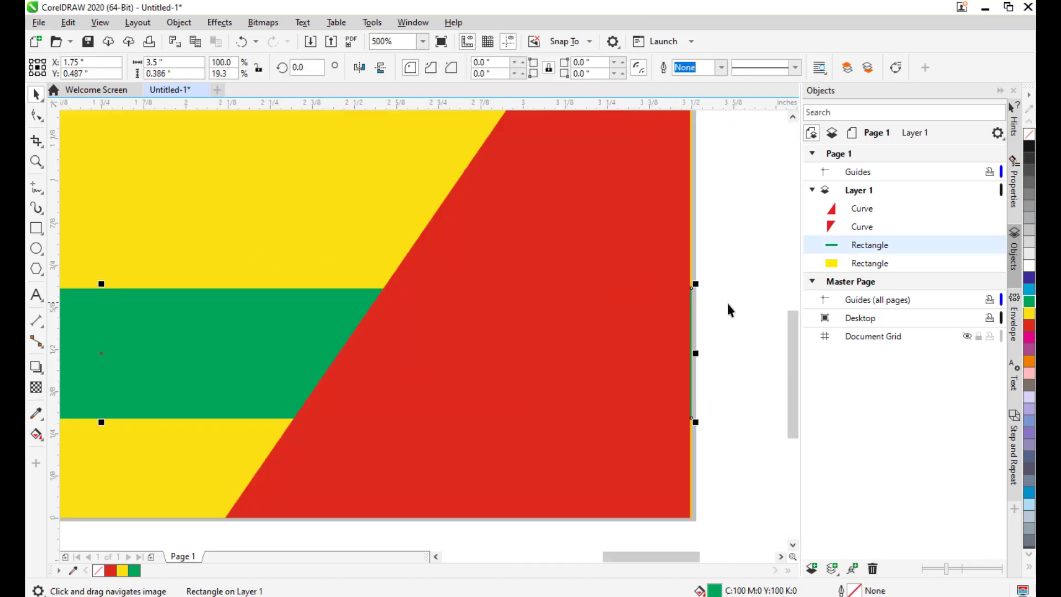
Step: Narrow the green band to about 3.496 inches by pulling its right end in behind the right red triangle
{"action": "scroll", "coordinate": [719, 309], "scroll_direction": "up", "scroll_amount": 4}
{"action": "left_click_drag", "start_coordinate": [661, 443], "coordinate": [655, 441]}
{"action": "left_click", "coordinate": [608, 339]}
{"action": "scroll", "coordinate": [640, 297], "scroll_direction": "down", "scroll_amount": 4}
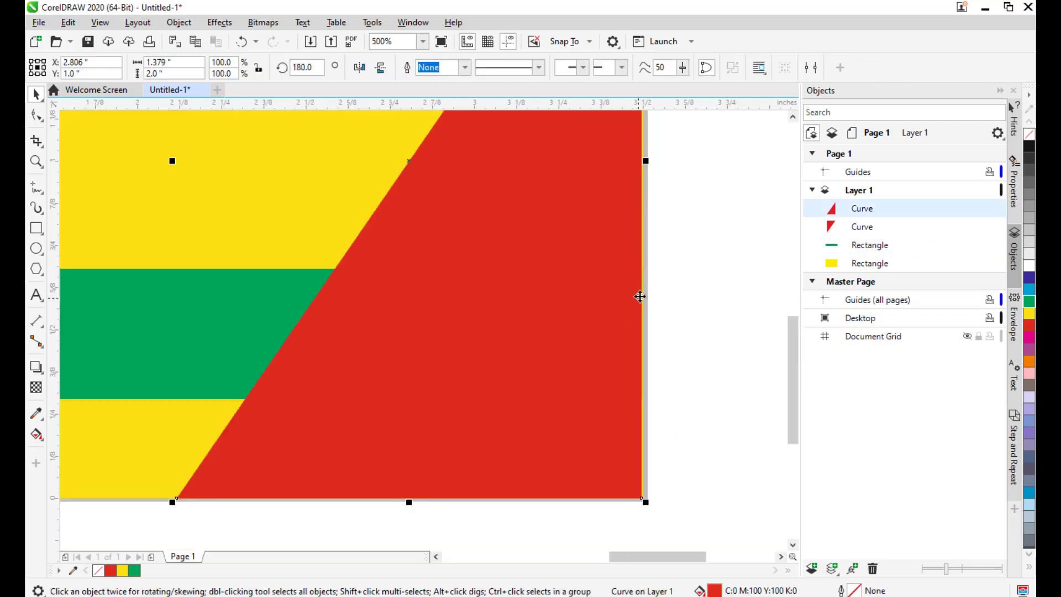
{"action": "scroll", "coordinate": [641, 296], "scroll_direction": "down", "scroll_amount": 2}
{"action": "left_click_drag", "start_coordinate": [593, 356], "coordinate": [600, 356]}
{"action": "left_click", "coordinate": [638, 352]}
{"action": "scroll", "coordinate": [648, 367], "scroll_direction": "down", "scroll_amount": 2}
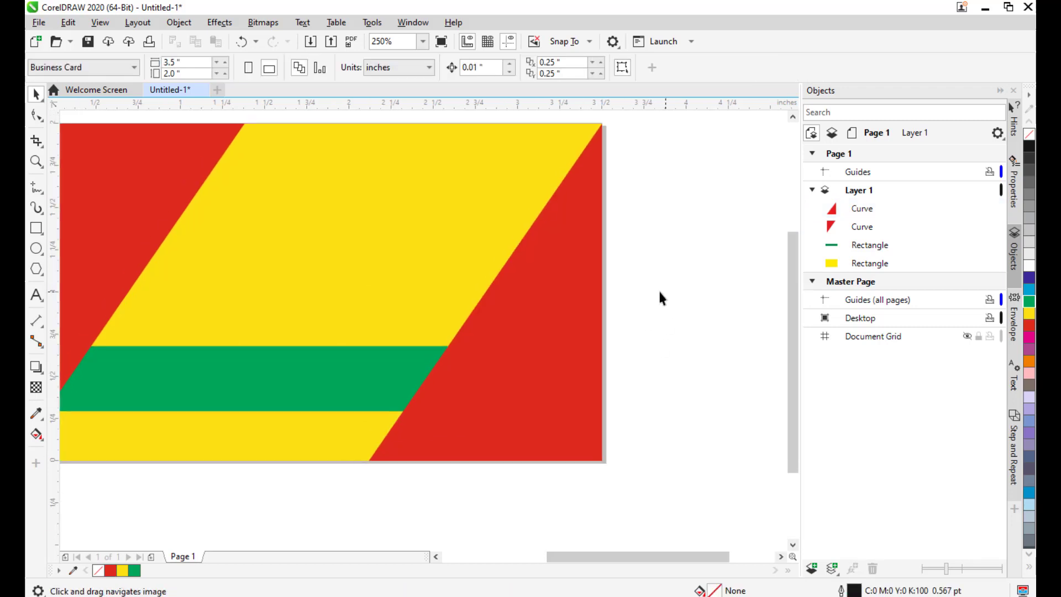
{"action": "scroll", "coordinate": [658, 293], "scroll_direction": "down", "scroll_amount": 2}
{"action": "scroll", "coordinate": [608, 294], "scroll_direction": "left", "scroll_amount": 2}
{"action": "left_click", "coordinate": [481, 265]}
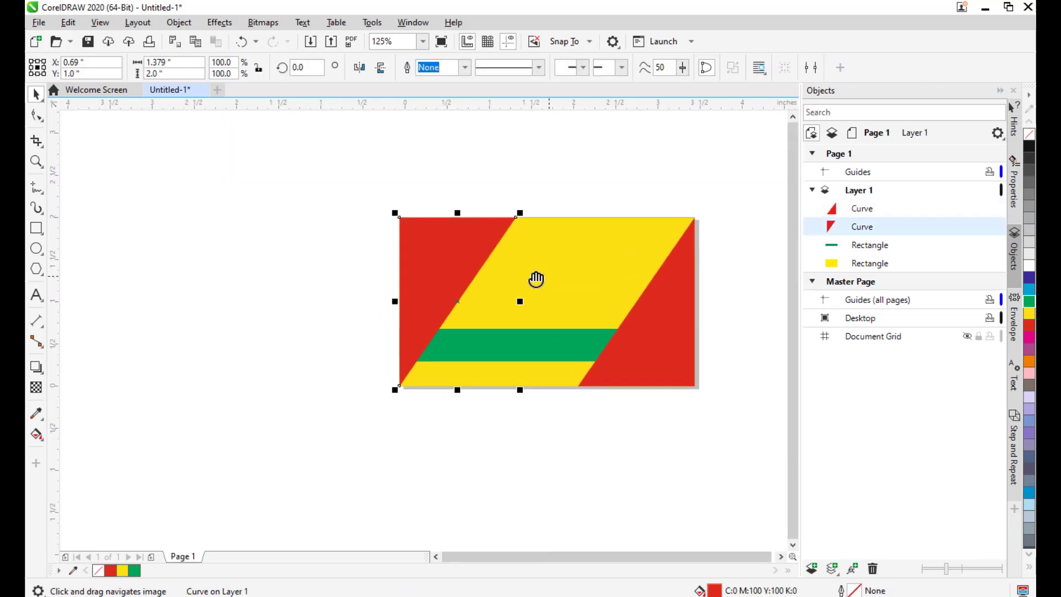
{"action": "scroll", "coordinate": [535, 280], "scroll_direction": "up", "scroll_amount": 2}
{"action": "scroll", "coordinate": [382, 185], "scroll_direction": "down", "scroll_amount": 1}
{"action": "key", "text": "Escape"}
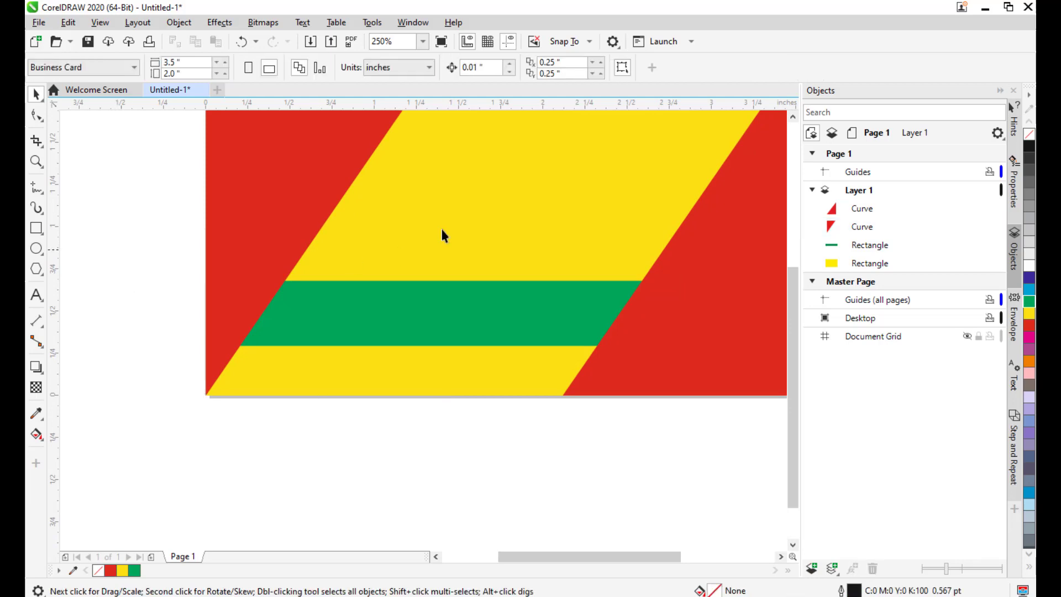
{"action": "scroll", "coordinate": [625, 522], "scroll_direction": "up", "scroll_amount": 2}
{"action": "scroll", "coordinate": [624, 522], "scroll_direction": "right", "scroll_amount": 2}
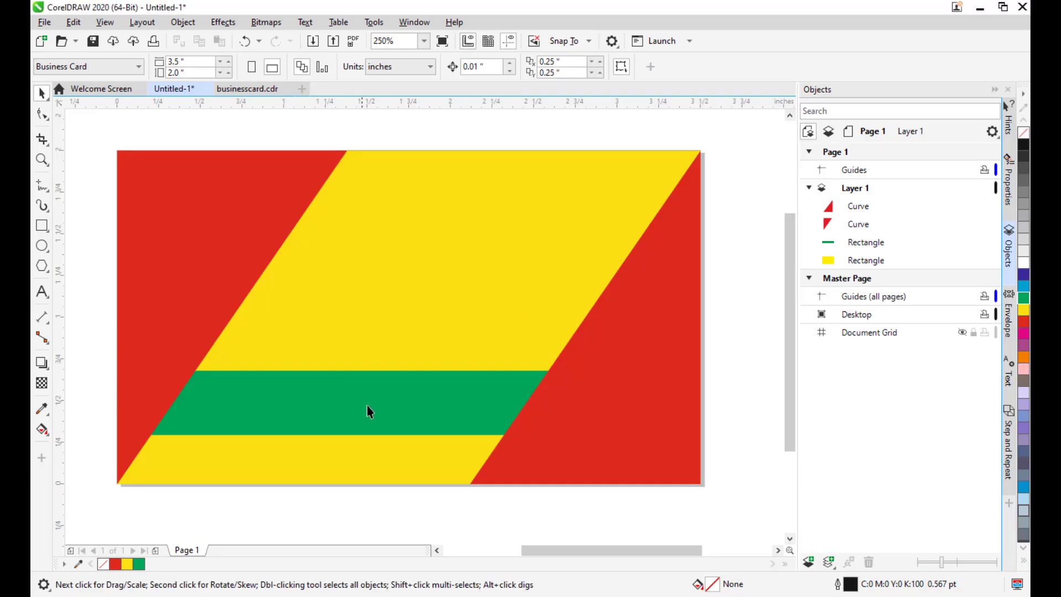
Step: Lower the green band's upper edge to make it about 0.193 inches tall
{"action": "left_click", "coordinate": [374, 374]}
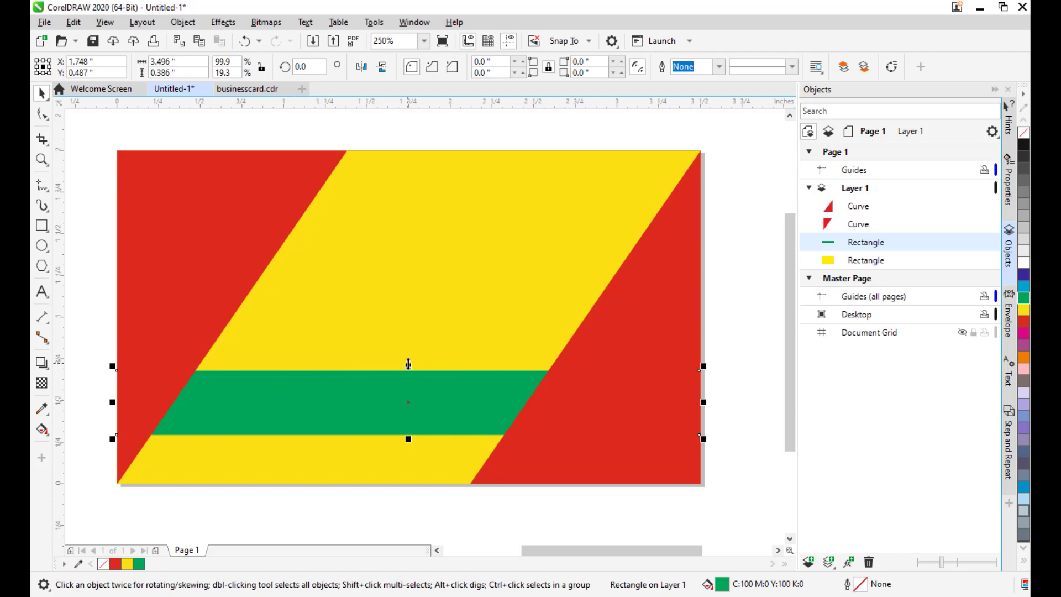
{"action": "left_click_drag", "start_coordinate": [409, 366], "coordinate": [408, 399]}
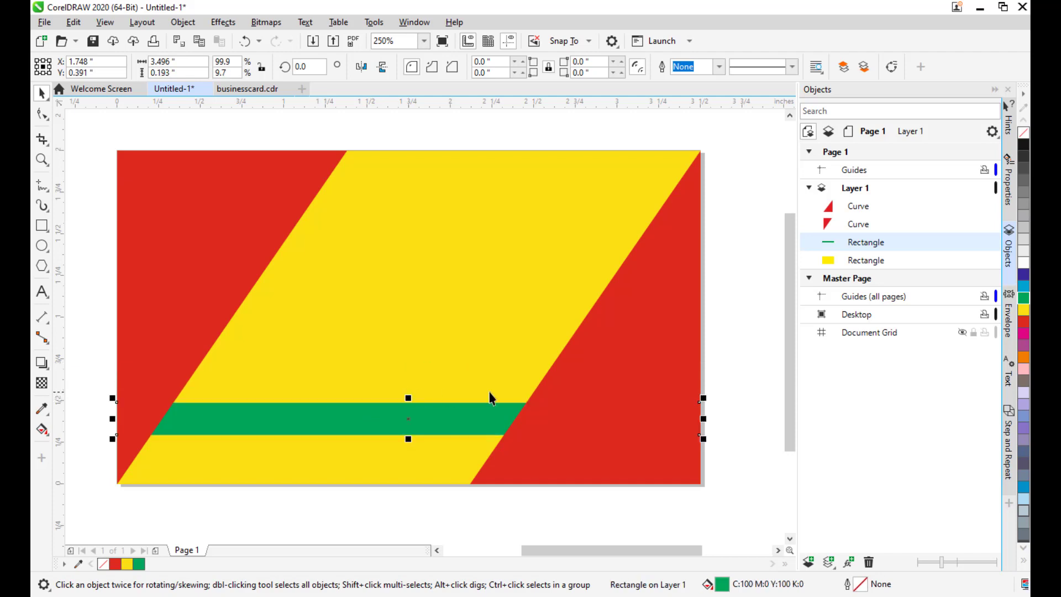
{"action": "key", "text": "Escape"}
{"action": "left_click_drag", "start_coordinate": [439, 317], "coordinate": [449, 346]}
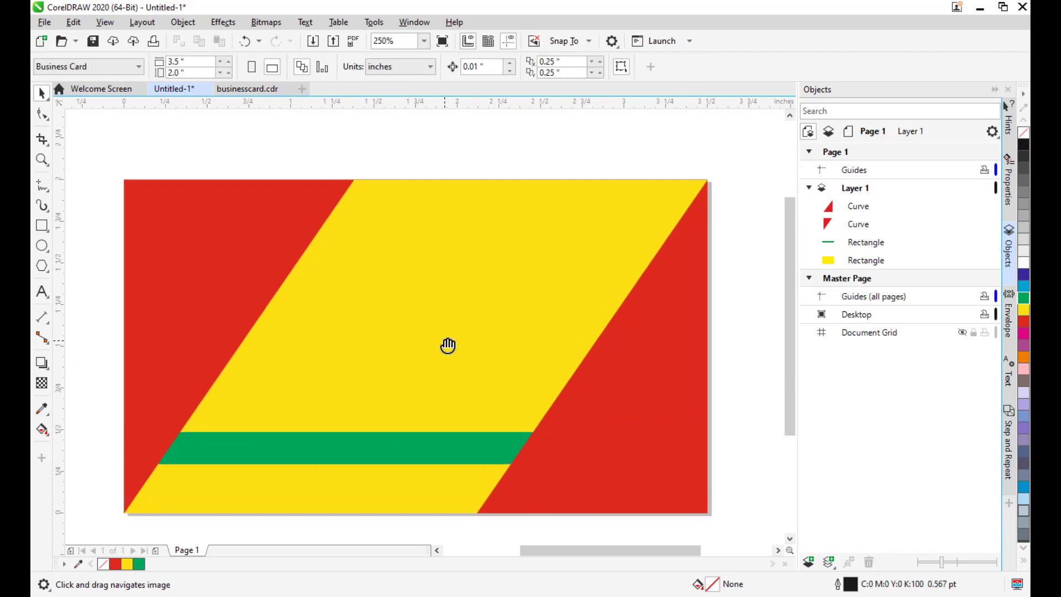
Step: Copy the RS logo curve from businesscard.cdr and paste it into the Untitled-1 document
{"action": "left_click", "coordinate": [239, 243]}
{"action": "left_click", "coordinate": [247, 90]}
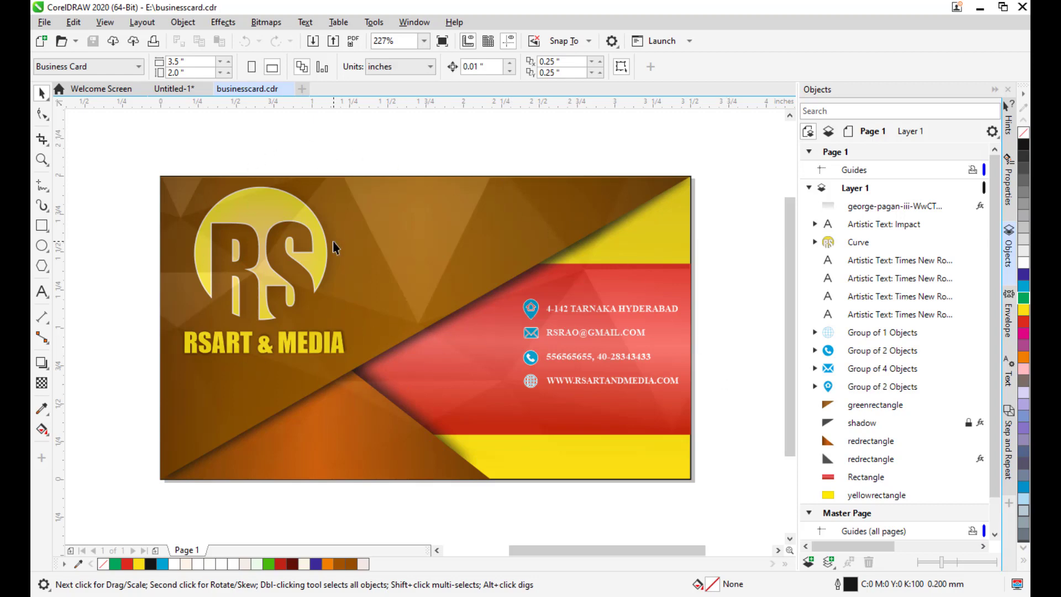
{"action": "left_click", "coordinate": [259, 204]}
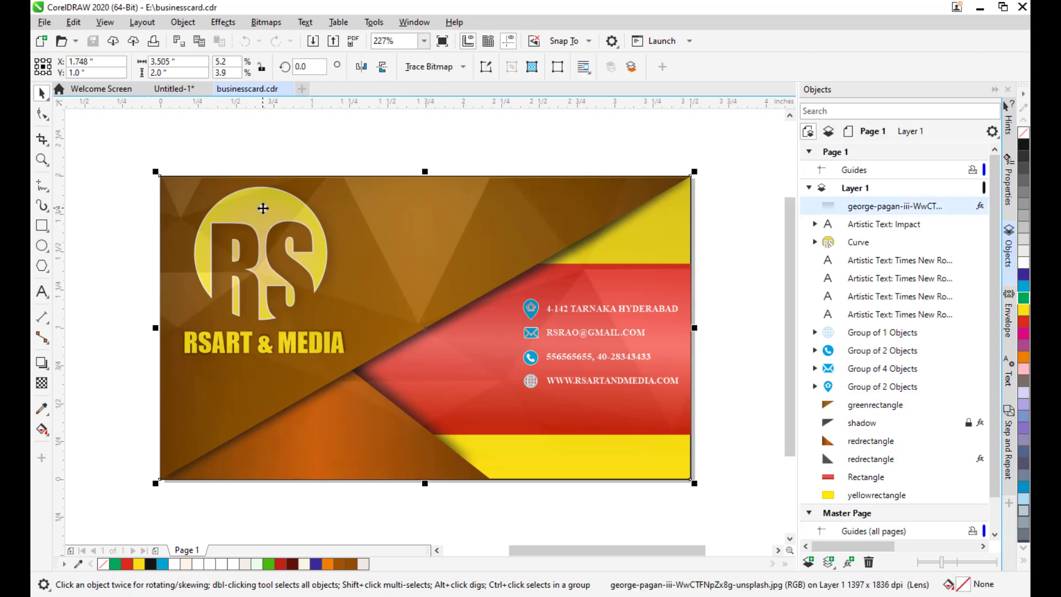
{"action": "left_click", "coordinate": [292, 148]}
{"action": "left_click", "coordinate": [269, 228]}
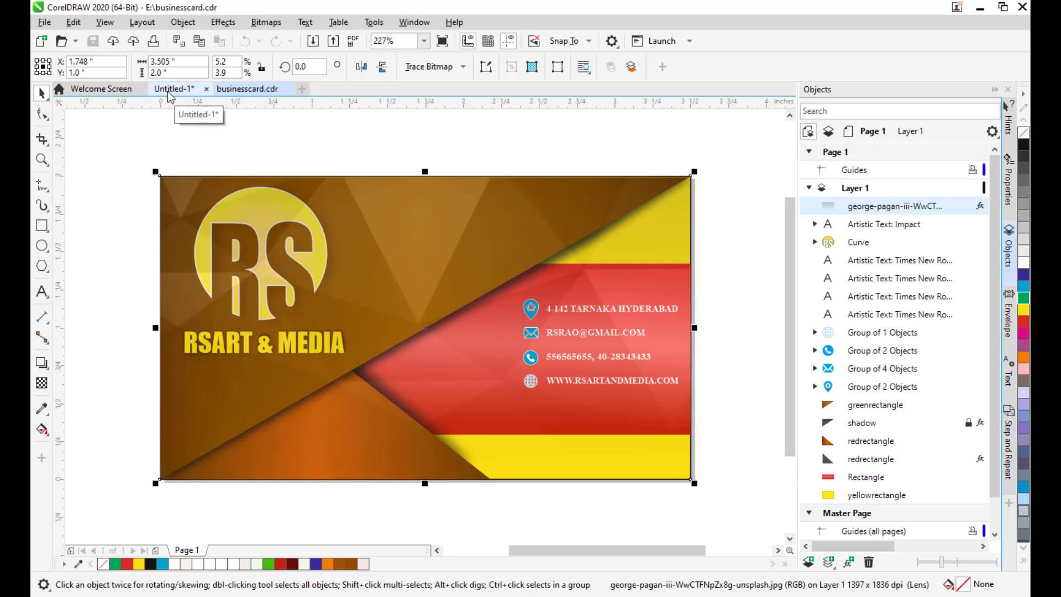
{"action": "left_click", "coordinate": [855, 243]}
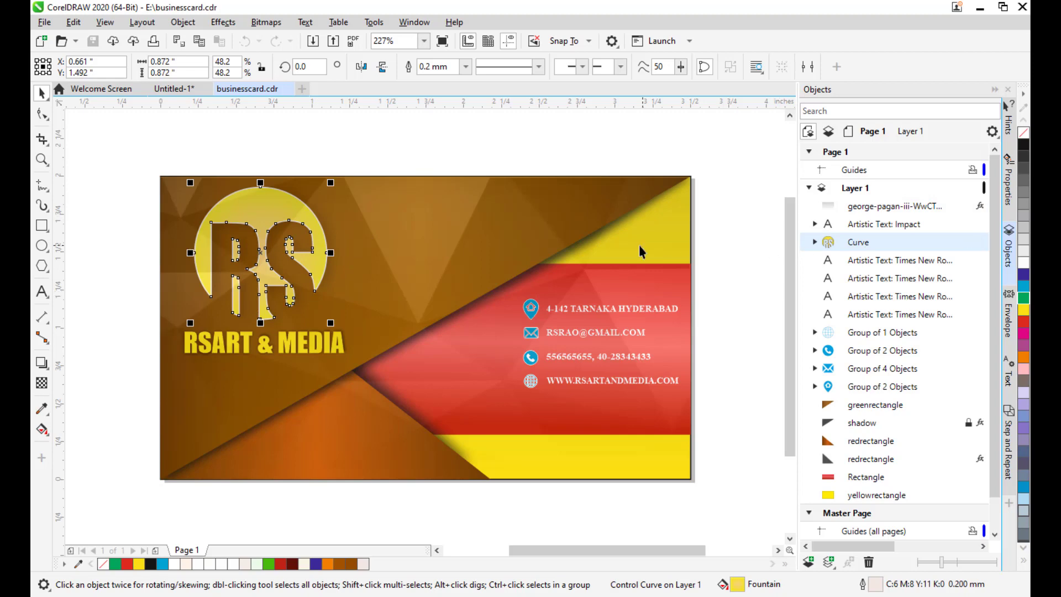
{"action": "left_click", "coordinate": [183, 90]}
{"action": "key", "text": "ctrl+v"}
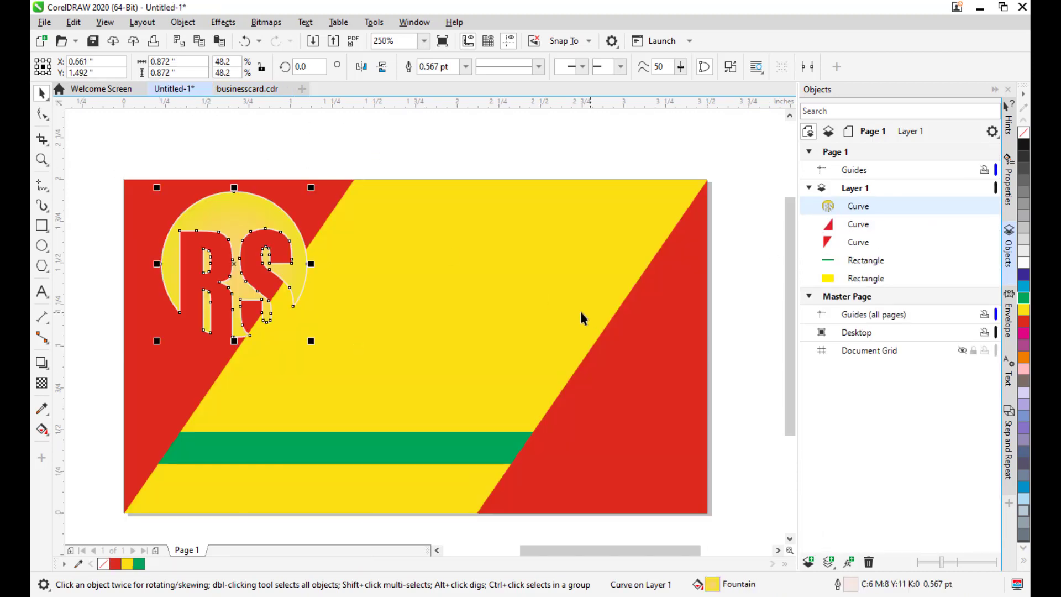
Step: Move the pasted RS logo off the left red triangle onto the yellow area in the middle of the card
{"action": "left_click_drag", "start_coordinate": [236, 267], "coordinate": [438, 304]}
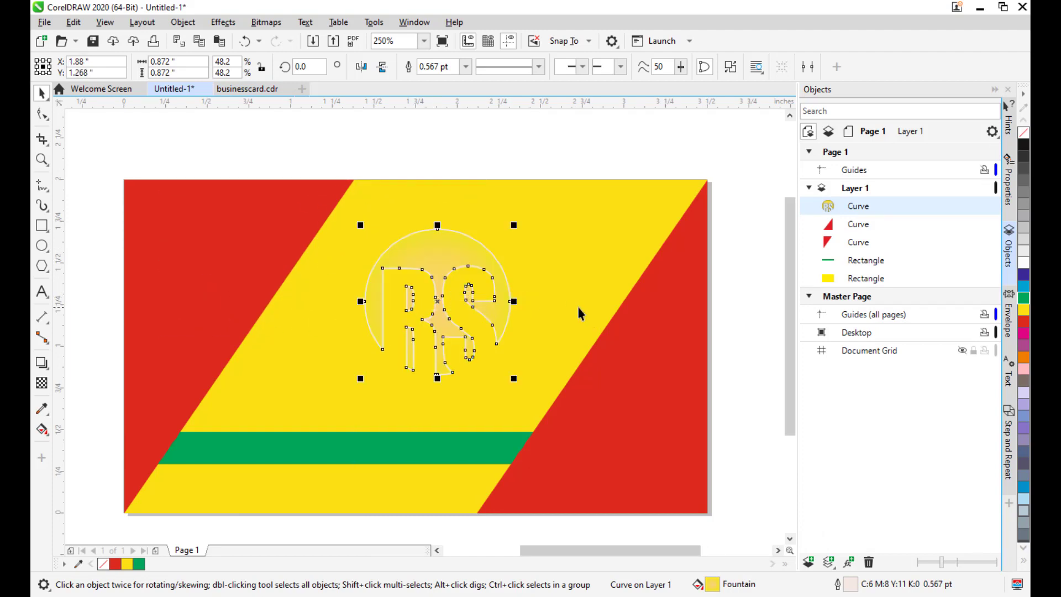
{"action": "left_click", "coordinate": [508, 176]}
{"action": "left_click", "coordinate": [616, 218]}
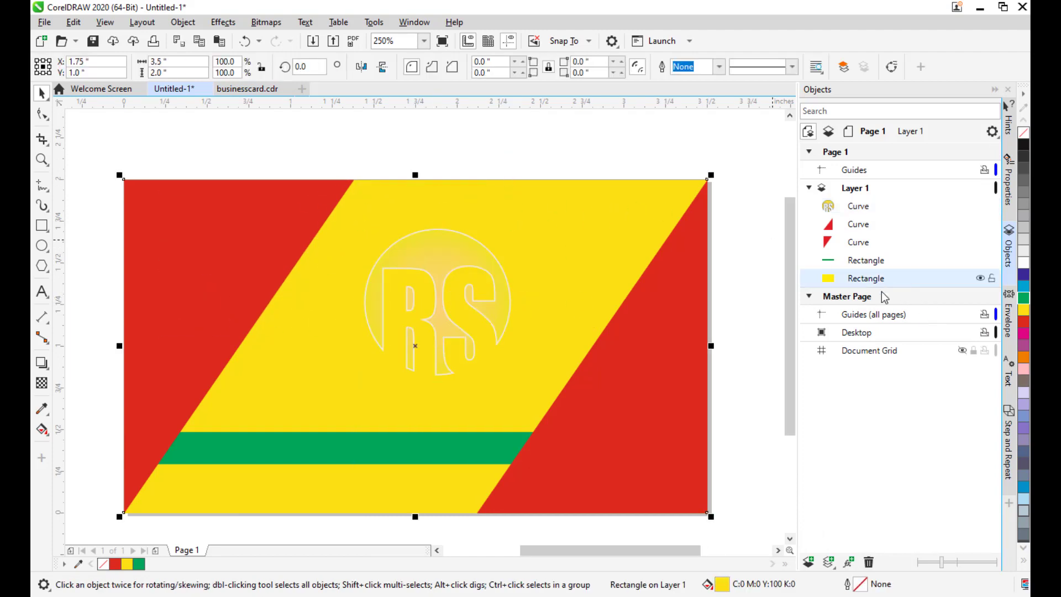
{"action": "left_click_drag", "start_coordinate": [474, 176], "coordinate": [531, 214]}
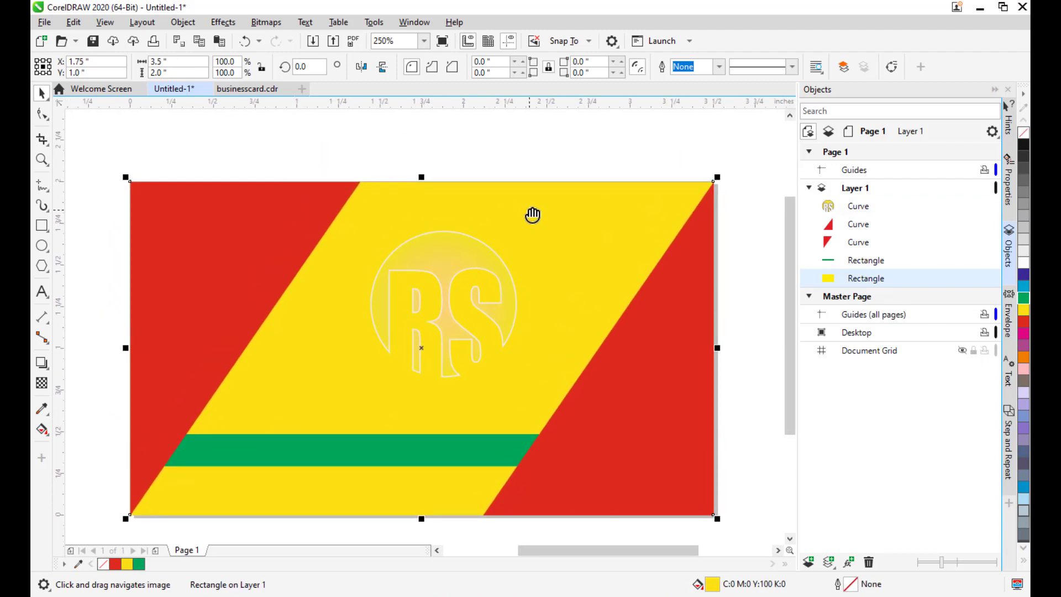
{"action": "left_click_drag", "start_coordinate": [612, 325], "coordinate": [576, 302]}
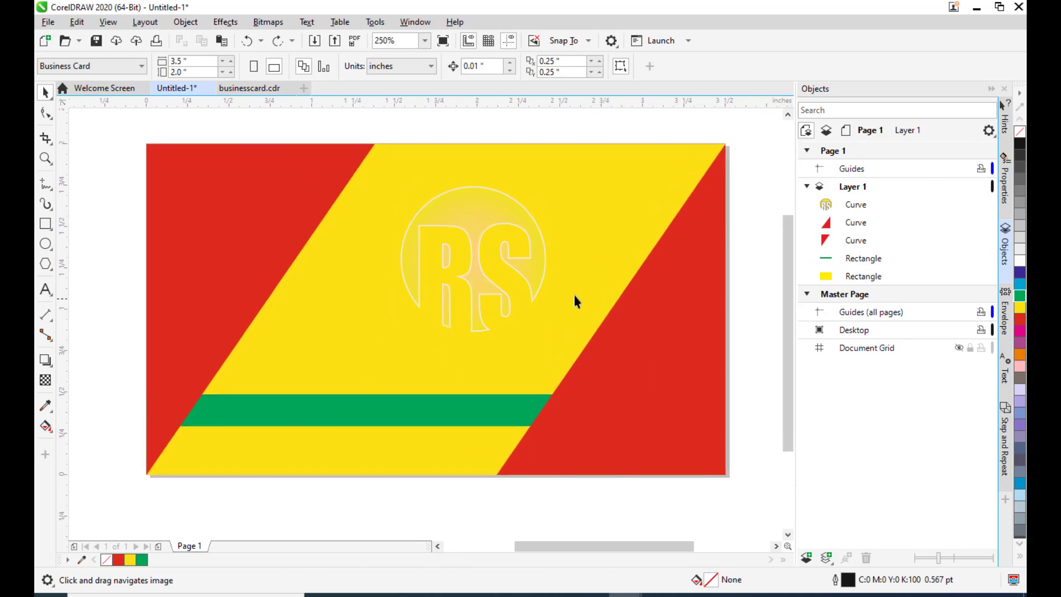
{"action": "left_click", "coordinate": [482, 250]}
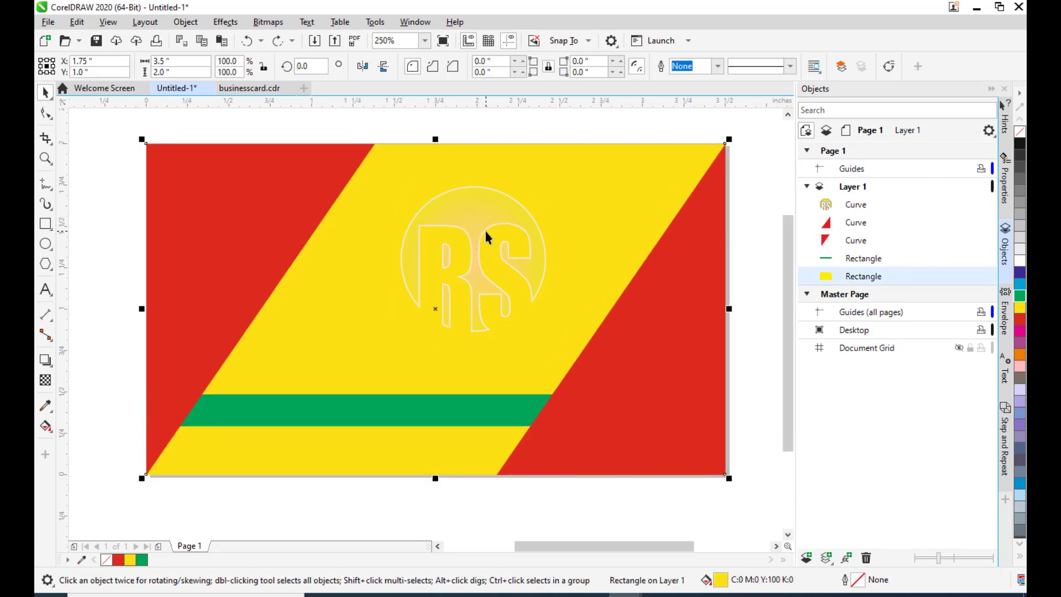
Step: Fine-tune the RS logo's position in the upper middle of the yellow area
{"action": "left_click", "coordinate": [852, 215]}
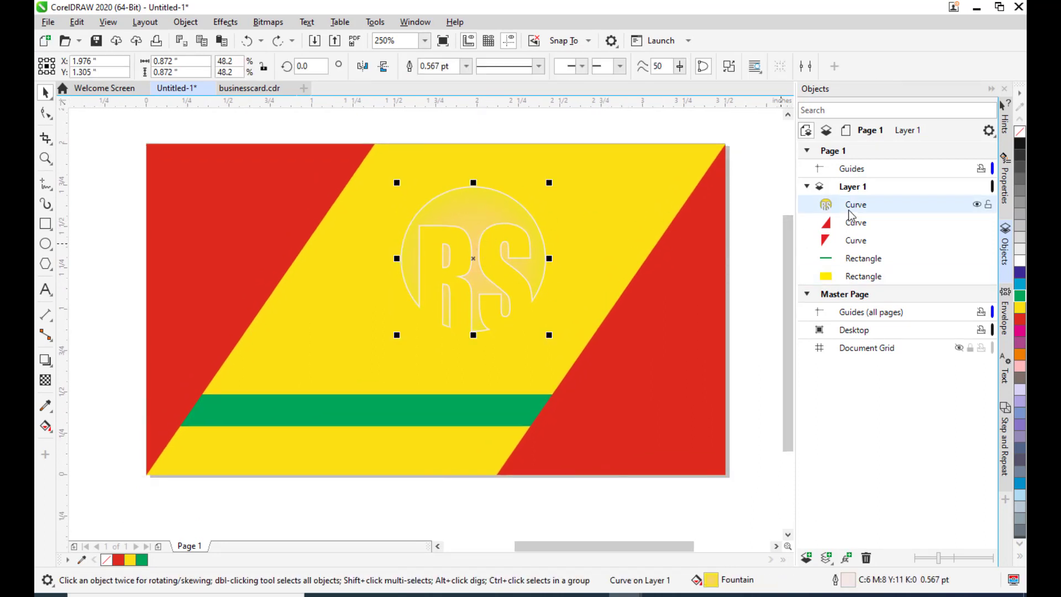
{"action": "left_click_drag", "start_coordinate": [476, 258], "coordinate": [446, 256]}
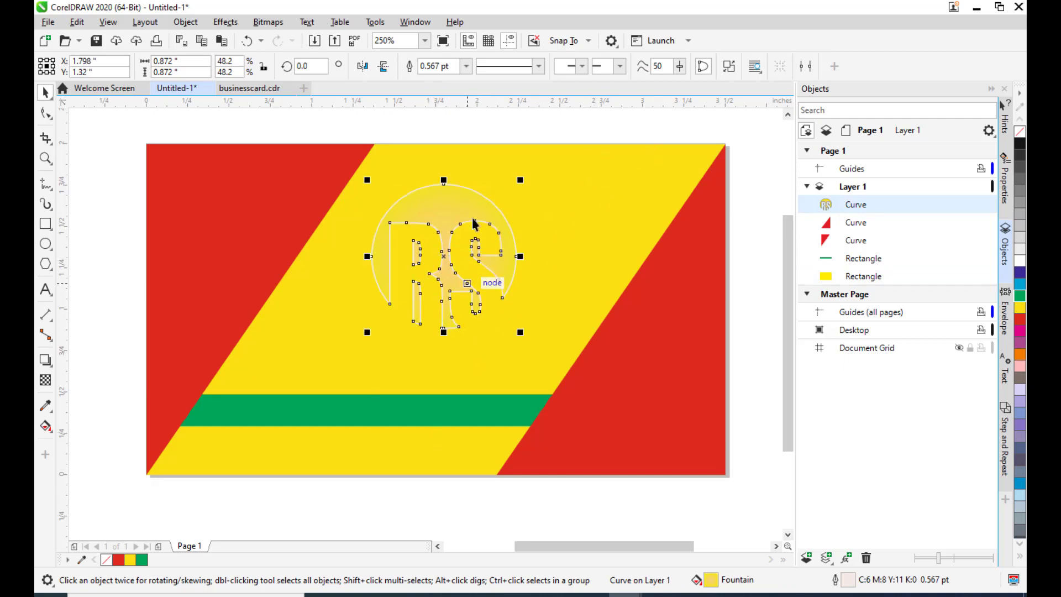
{"action": "left_click_drag", "start_coordinate": [448, 253], "coordinate": [476, 255]}
{"action": "scroll", "coordinate": [491, 284], "scroll_direction": "up", "scroll_amount": 1}
{"action": "scroll", "coordinate": [491, 285], "scroll_direction": "right", "scroll_amount": 1}
Step: Select the yellow base rectangle, and switch to businesscard.cdr to examine the finished card as a reference
{"action": "left_click", "coordinate": [840, 275]}
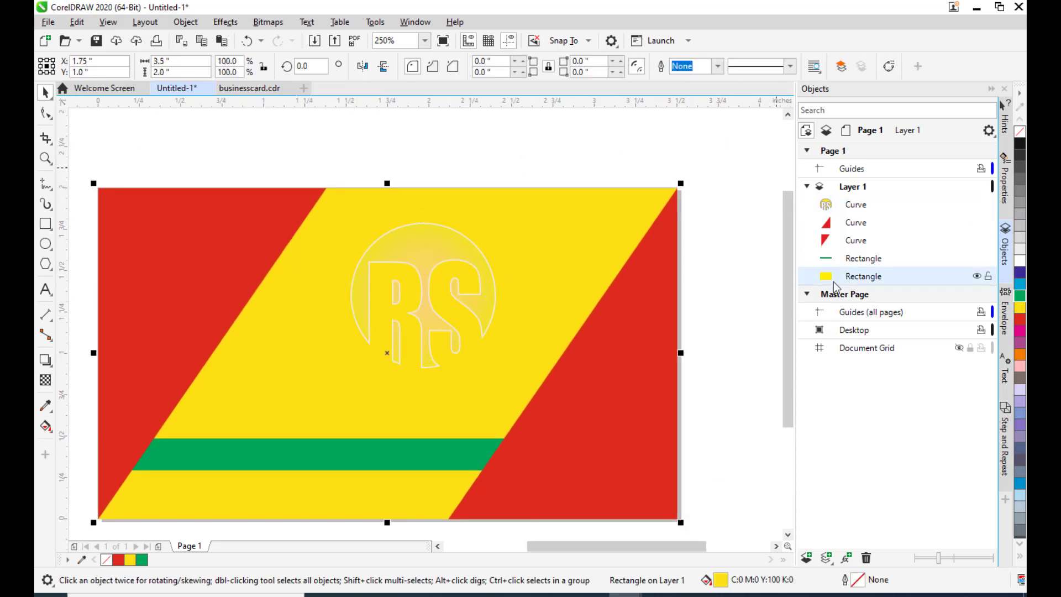
{"action": "left_click_drag", "start_coordinate": [541, 344], "coordinate": [605, 322]}
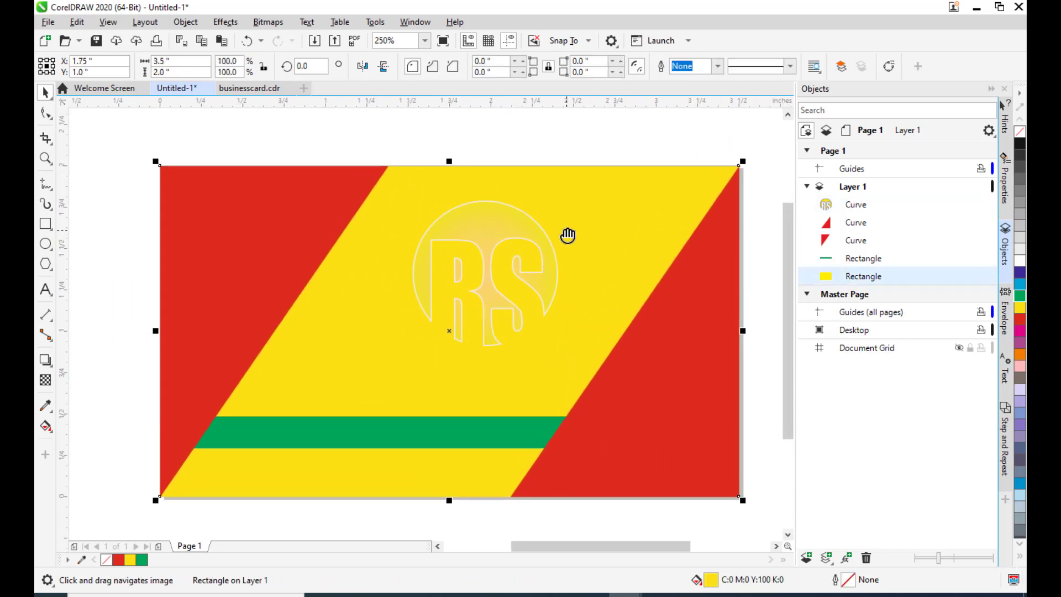
{"action": "left_click_drag", "start_coordinate": [568, 235], "coordinate": [561, 237]}
{"action": "left_click", "coordinate": [243, 88]}
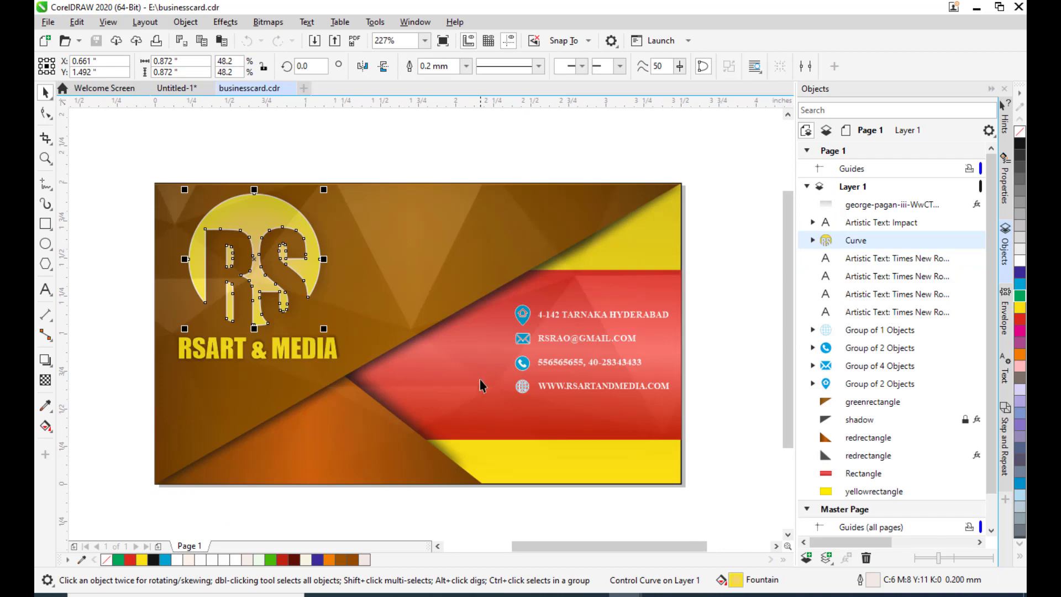
{"action": "left_click_drag", "start_coordinate": [481, 385], "coordinate": [482, 366]}
{"action": "left_click_drag", "start_coordinate": [410, 317], "coordinate": [437, 327]}
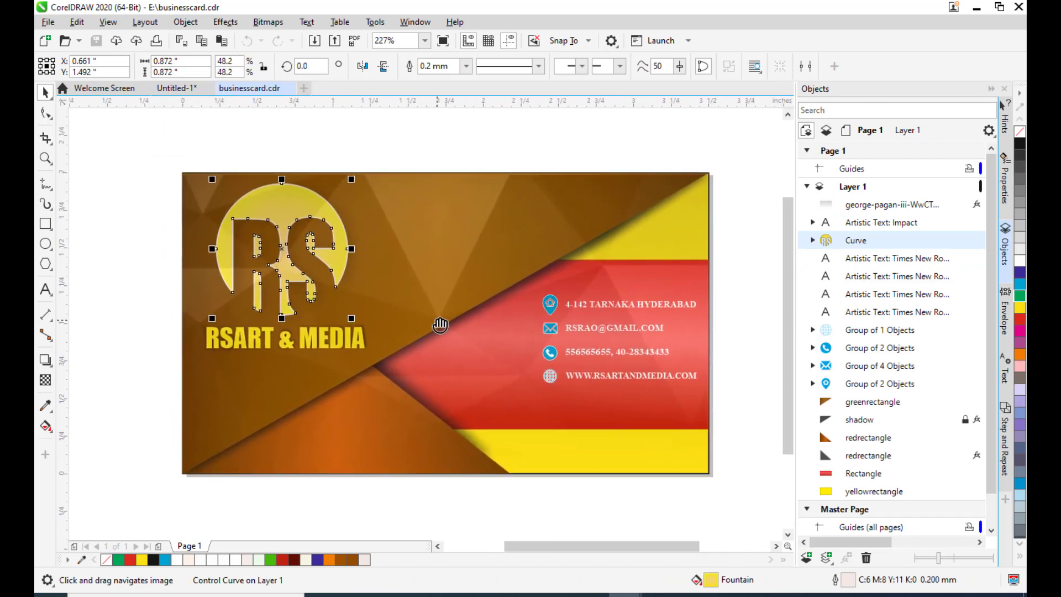
{"action": "mouse_move", "coordinate": [499, 316]}
{"action": "left_mouse_down"}
{"action": "mouse_move", "coordinate": [476, 309]}
{"action": "mouse_move", "coordinate": [495, 314]}
{"action": "left_mouse_up"}
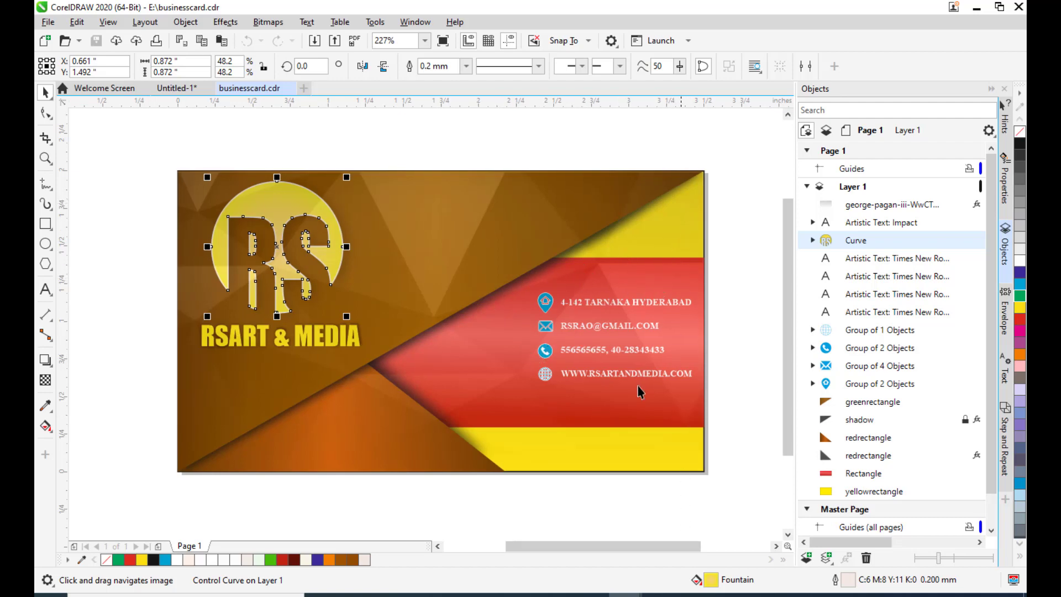
{"action": "scroll", "coordinate": [519, 242], "scroll_direction": "down", "scroll_amount": 1}
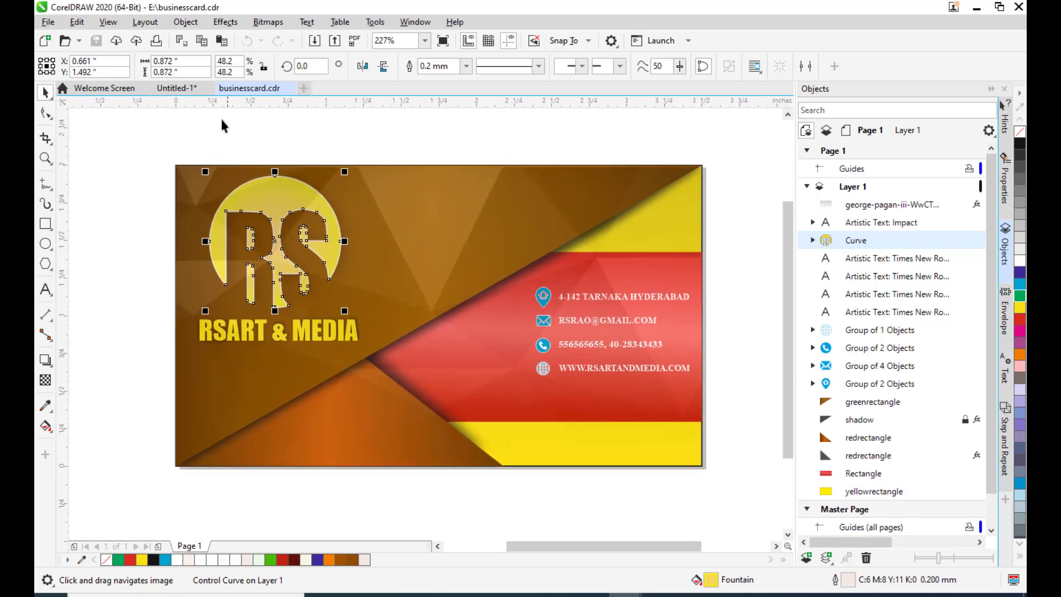
Step: Return to Untitled-1 and apply the REDSHADE fountain fill preset to the yellow base rectangle
{"action": "left_click", "coordinate": [176, 88]}
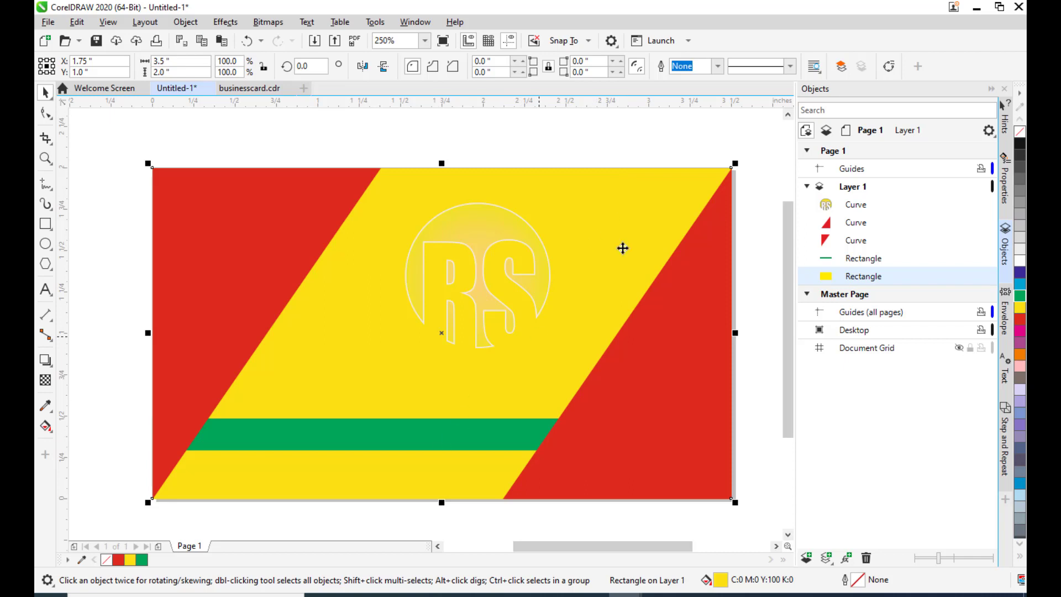
{"action": "scroll", "coordinate": [554, 251], "scroll_direction": "up", "scroll_amount": 1}
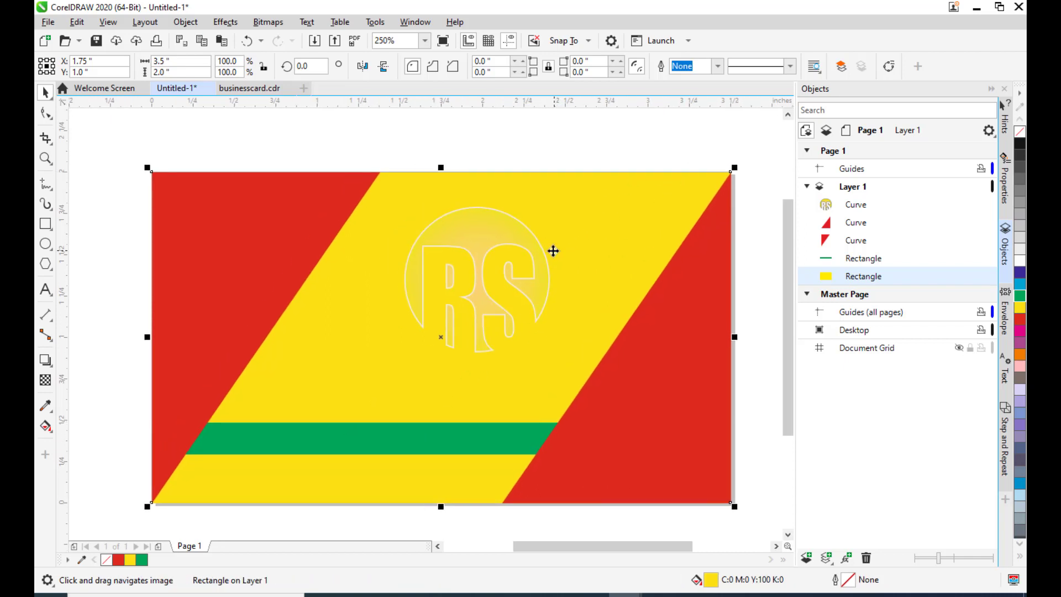
{"action": "key", "text": "F11"}
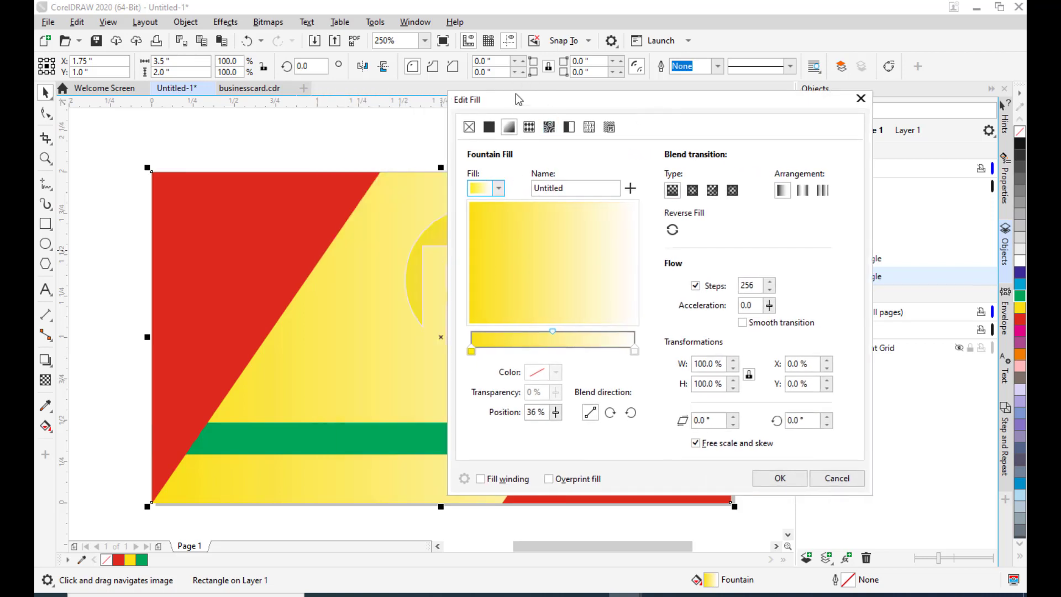
{"action": "left_click_drag", "start_coordinate": [535, 101], "coordinate": [584, 93]}
{"action": "left_click", "coordinate": [548, 181]}
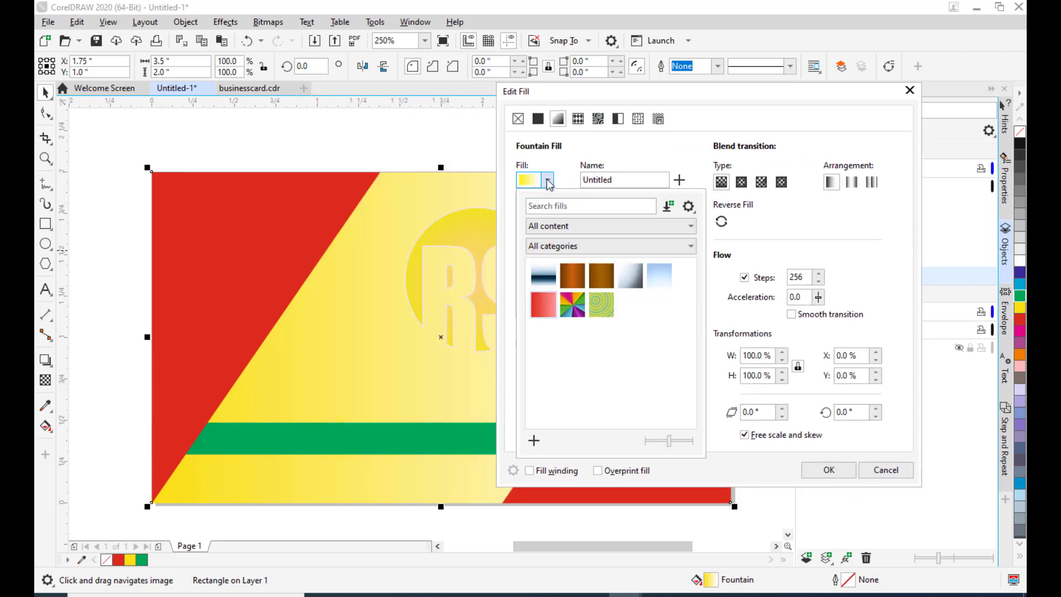
{"action": "left_click", "coordinate": [544, 308]}
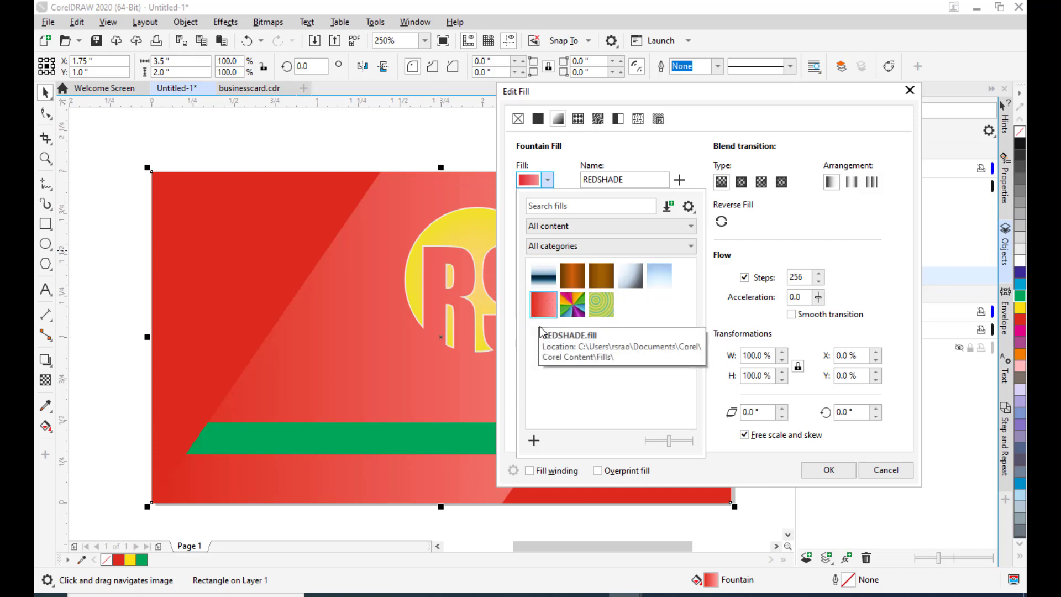
Step: Change the base rectangle's fountain fill to the elliptical type so the light tone sits in the centre, and apply it
{"action": "left_click", "coordinate": [742, 191]}
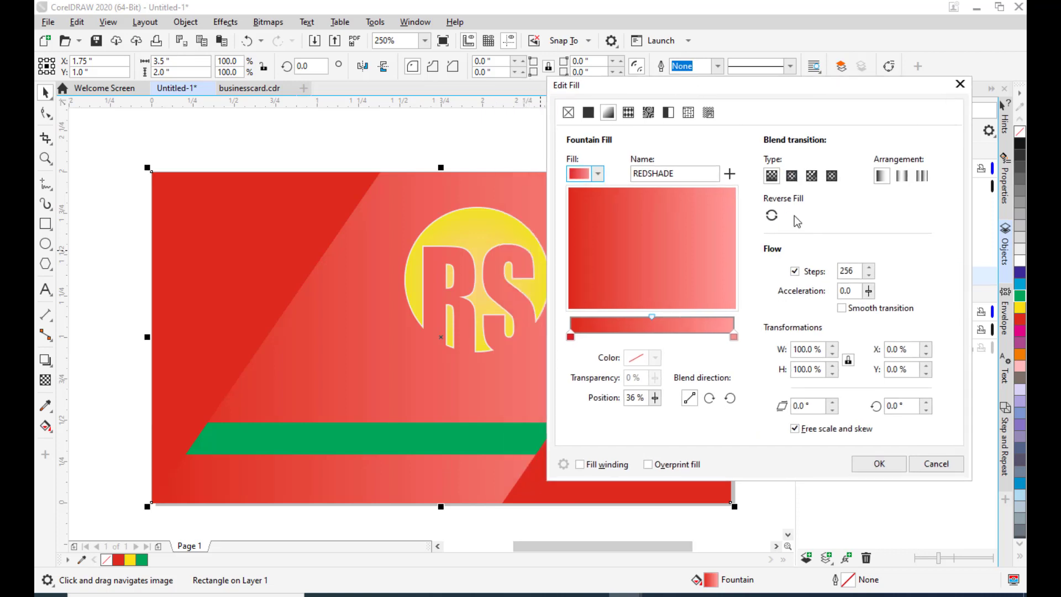
{"action": "left_click_drag", "start_coordinate": [657, 92], "coordinate": [708, 85]}
{"action": "left_click", "coordinate": [792, 177]}
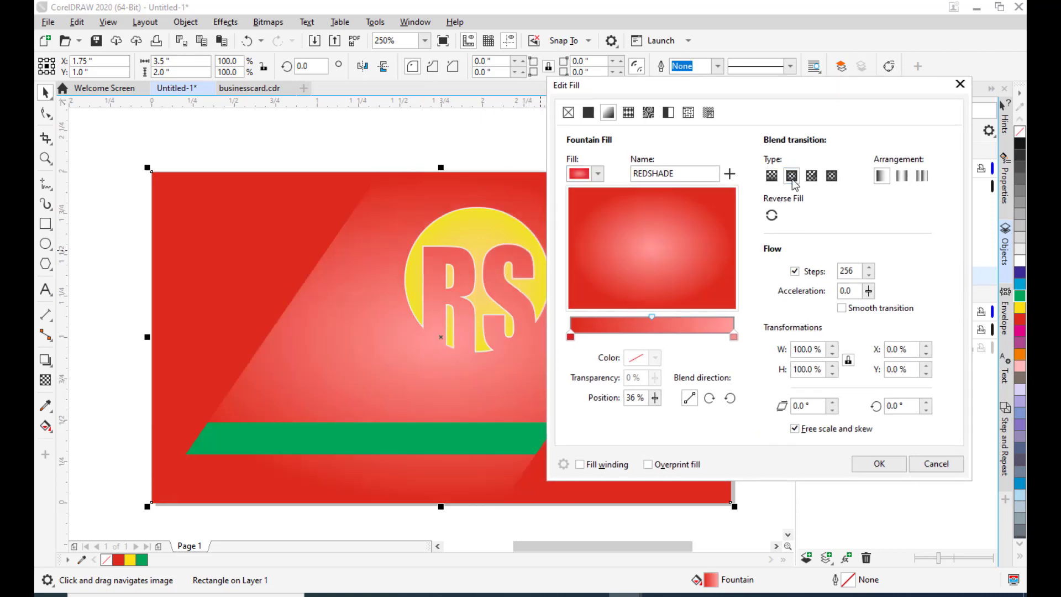
{"action": "left_click", "coordinate": [879, 463]}
Step: Fill the left red triangle with the browngold fountain fill preset
{"action": "left_click", "coordinate": [243, 225]}
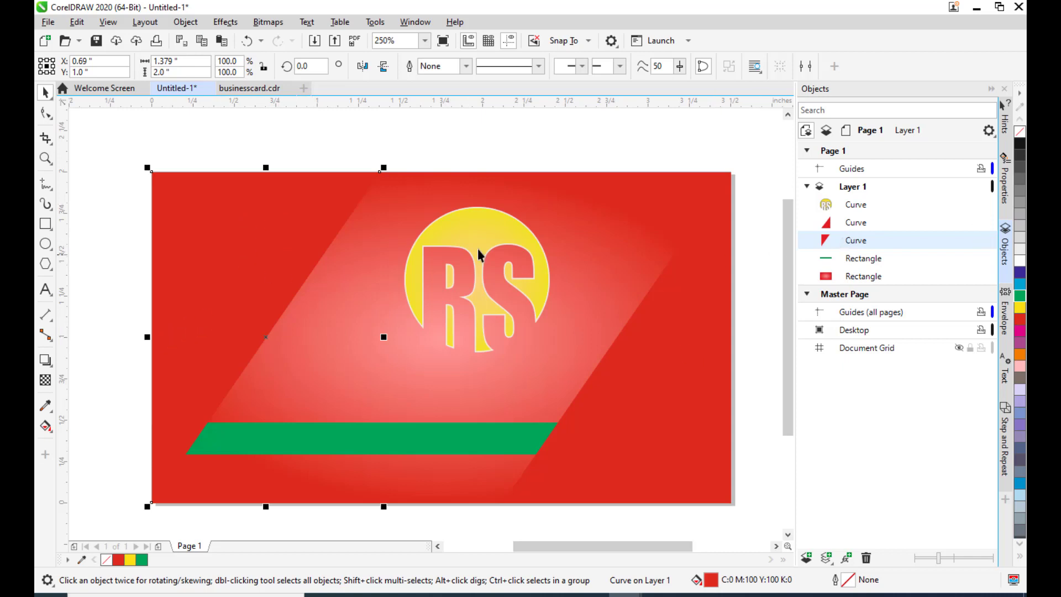
{"action": "left_click_drag", "start_coordinate": [293, 260], "coordinate": [276, 269]}
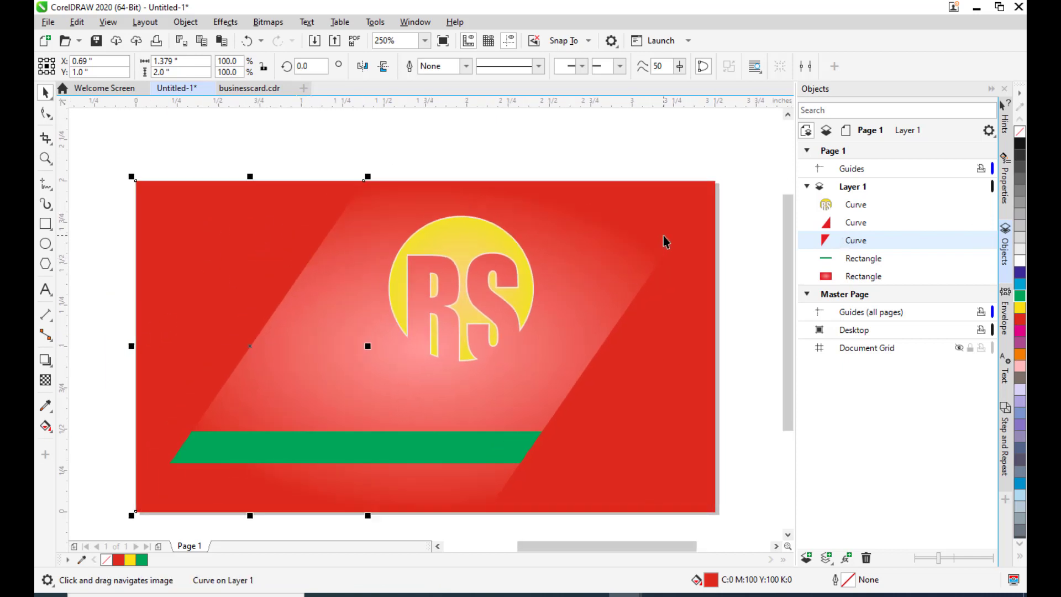
{"action": "key", "text": "F11"}
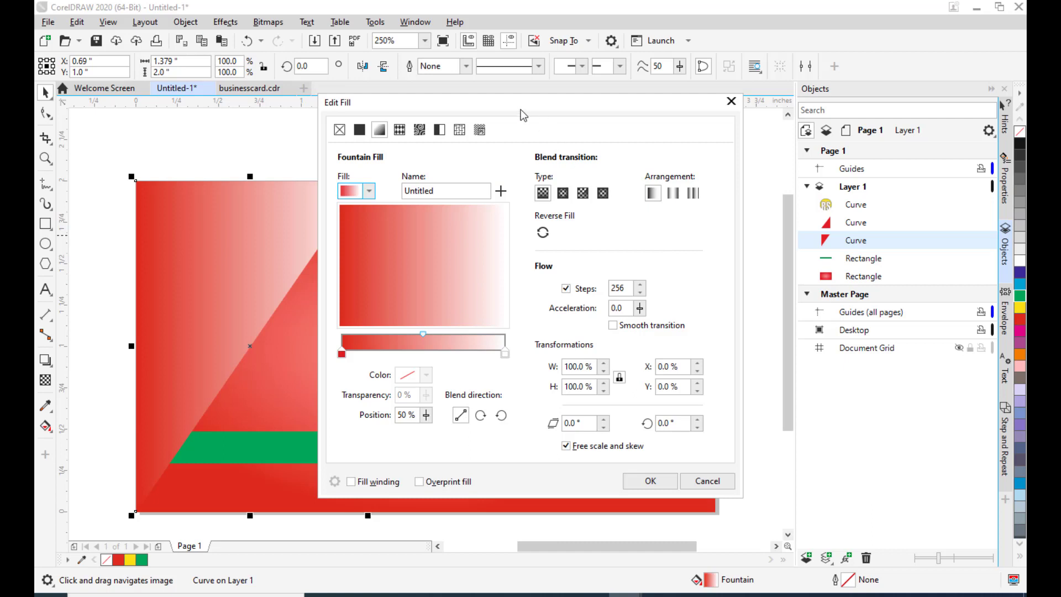
{"action": "left_click", "coordinate": [500, 186]}
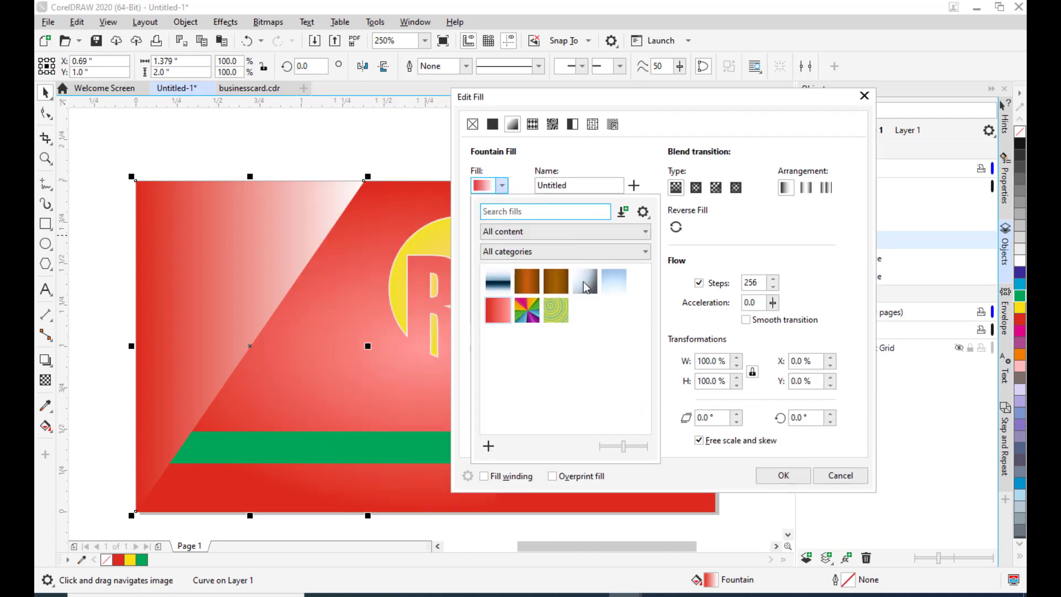
{"action": "left_click", "coordinate": [527, 285]}
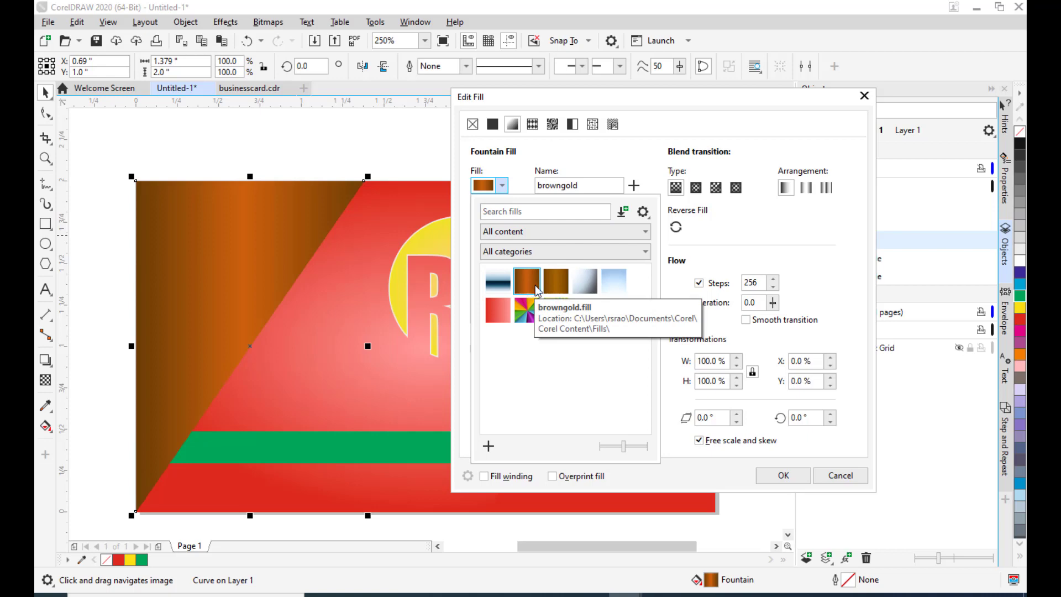
{"action": "left_click", "coordinate": [526, 95]}
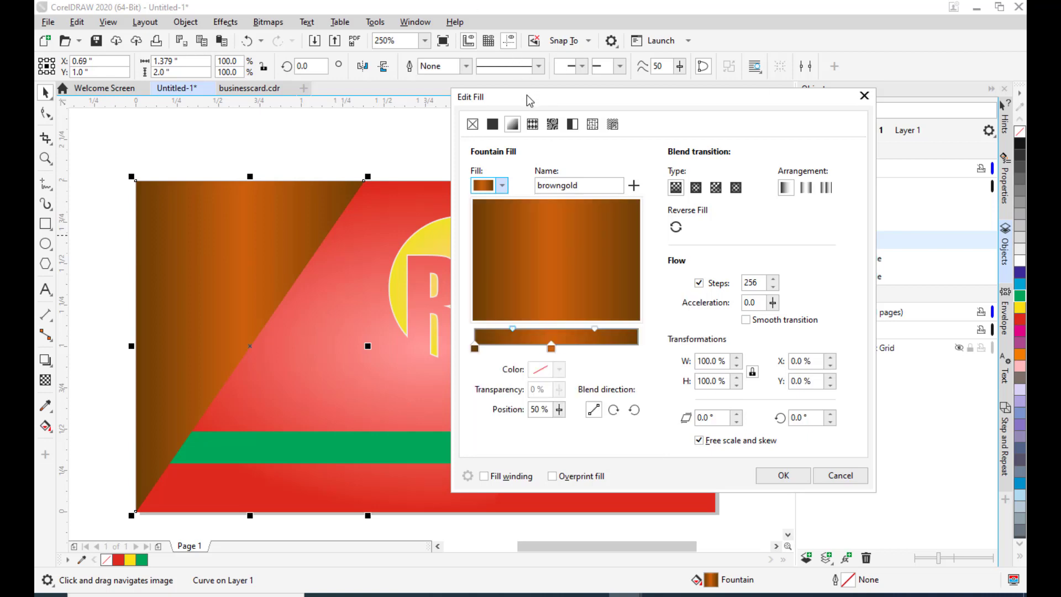
{"action": "left_click", "coordinate": [502, 187]}
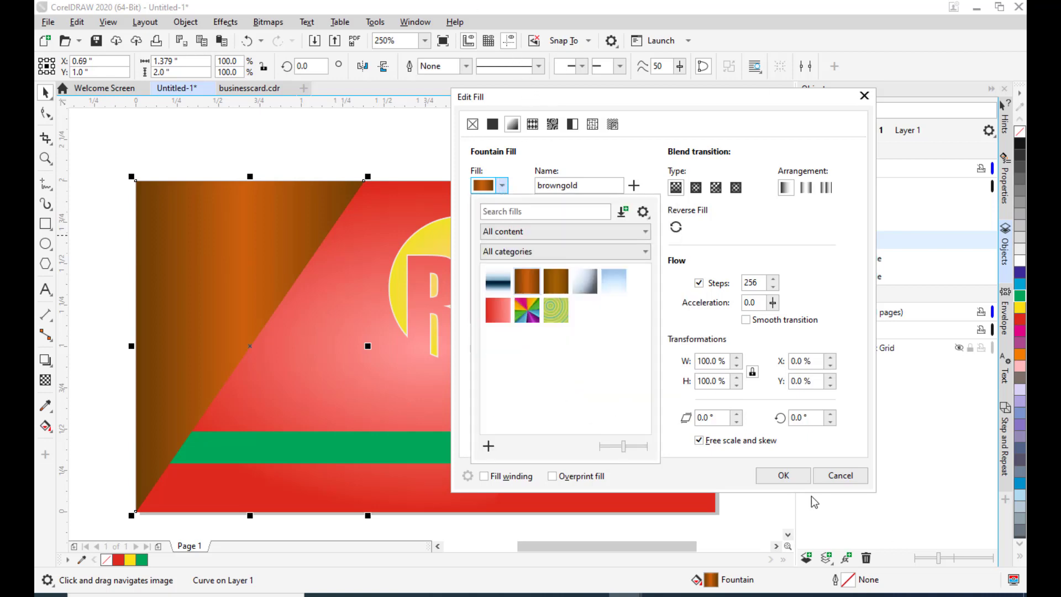
{"action": "left_click", "coordinate": [782, 475]}
{"action": "left_click", "coordinate": [778, 475]}
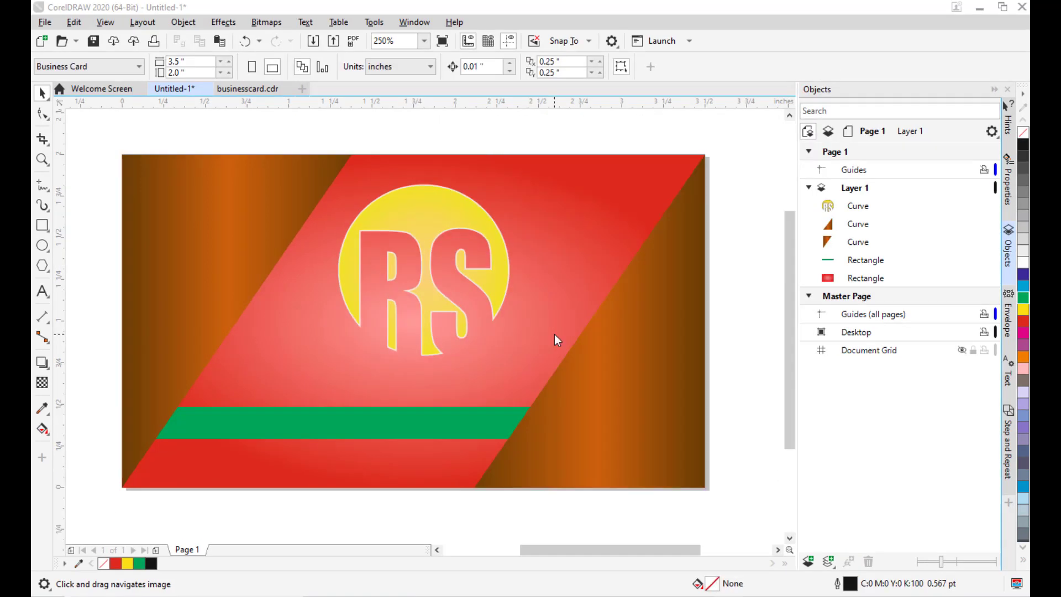
Step: Copy the RSART & MEDIA text from businesscard.cdr and paste it into the Untitled-1 document
{"action": "mouse_move", "coordinate": [494, 337]}
{"action": "left_mouse_down"}
{"action": "mouse_move", "coordinate": [517, 337]}
{"action": "mouse_move", "coordinate": [501, 351]}
{"action": "left_mouse_up"}
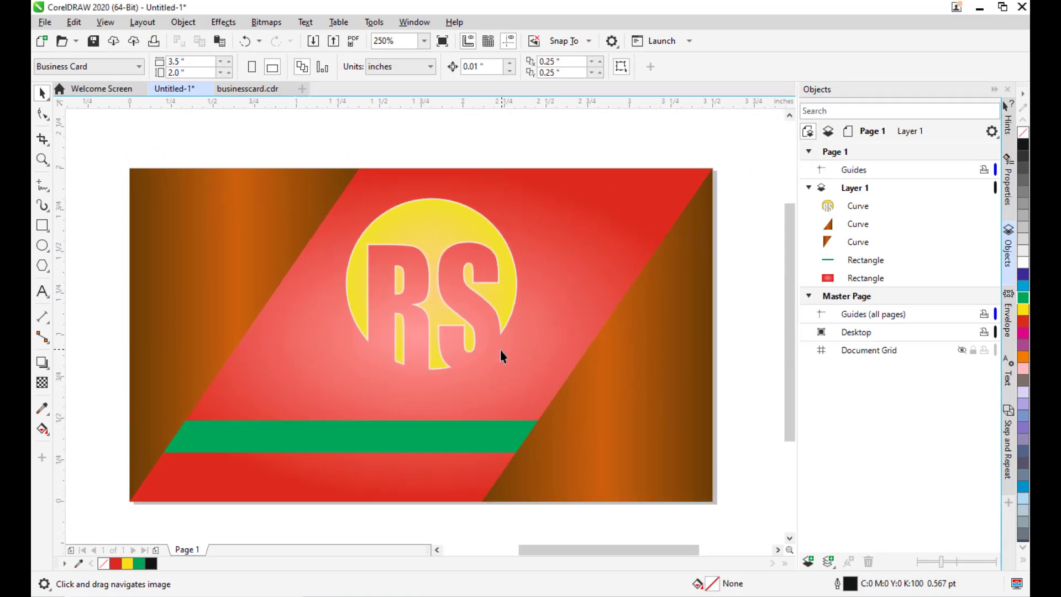
{"action": "left_click_drag", "start_coordinate": [493, 310], "coordinate": [481, 293]}
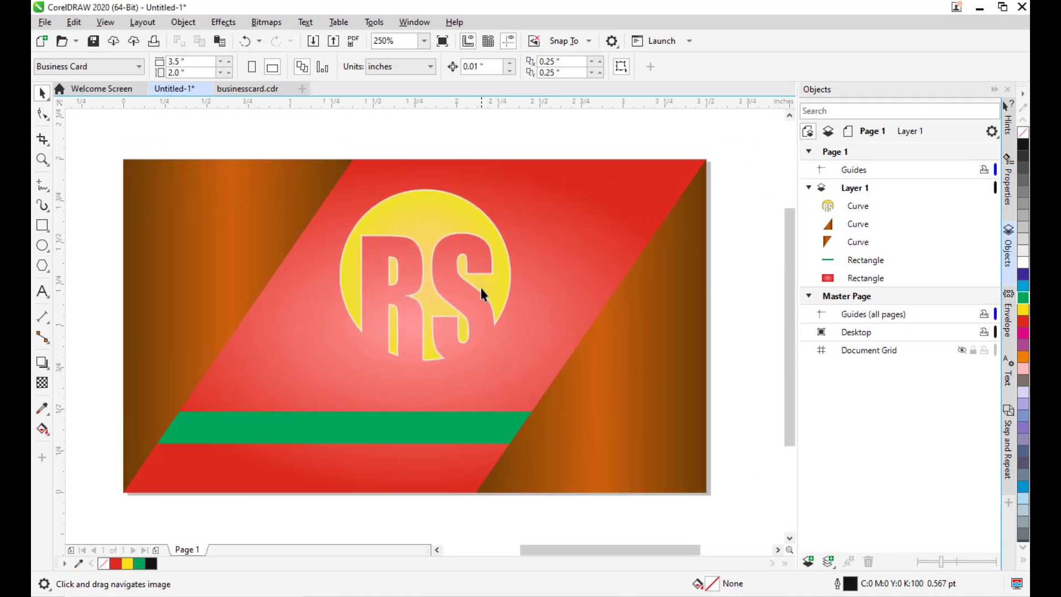
{"action": "left_click", "coordinate": [258, 89]}
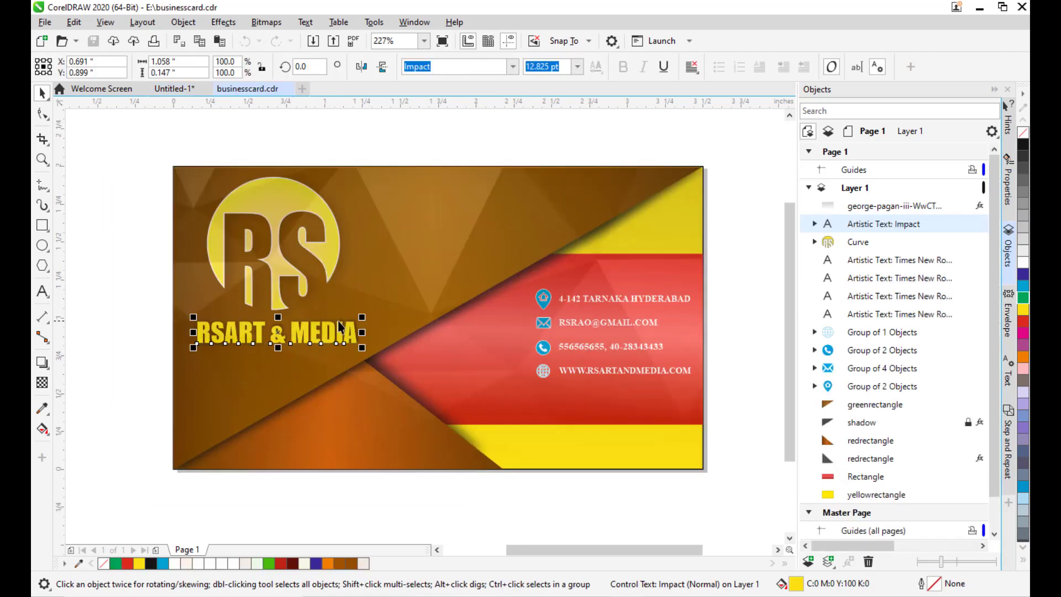
{"action": "left_click_drag", "start_coordinate": [503, 270], "coordinate": [499, 271]}
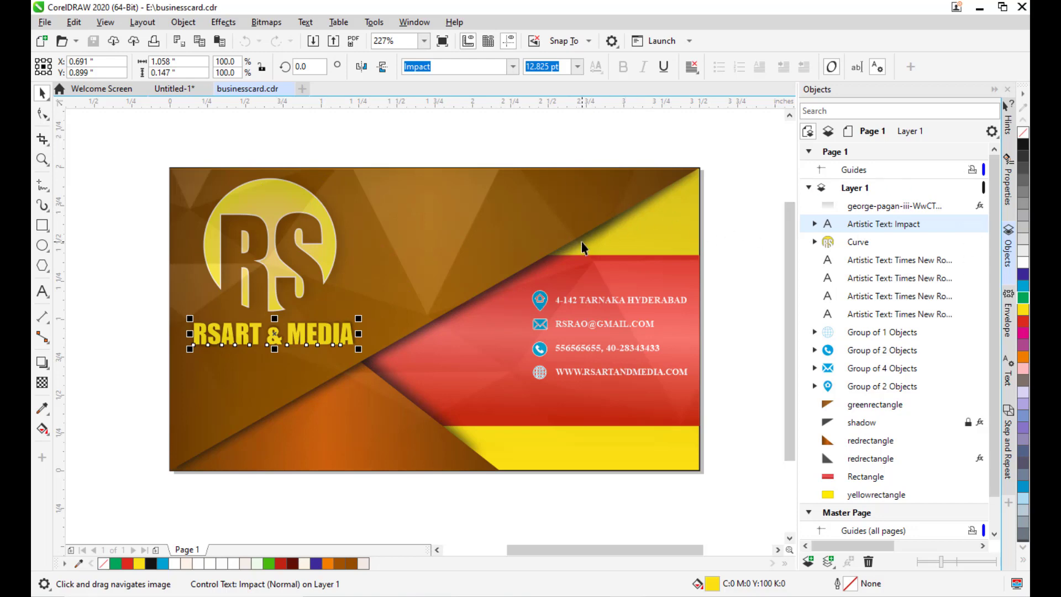
{"action": "left_click", "coordinate": [175, 88]}
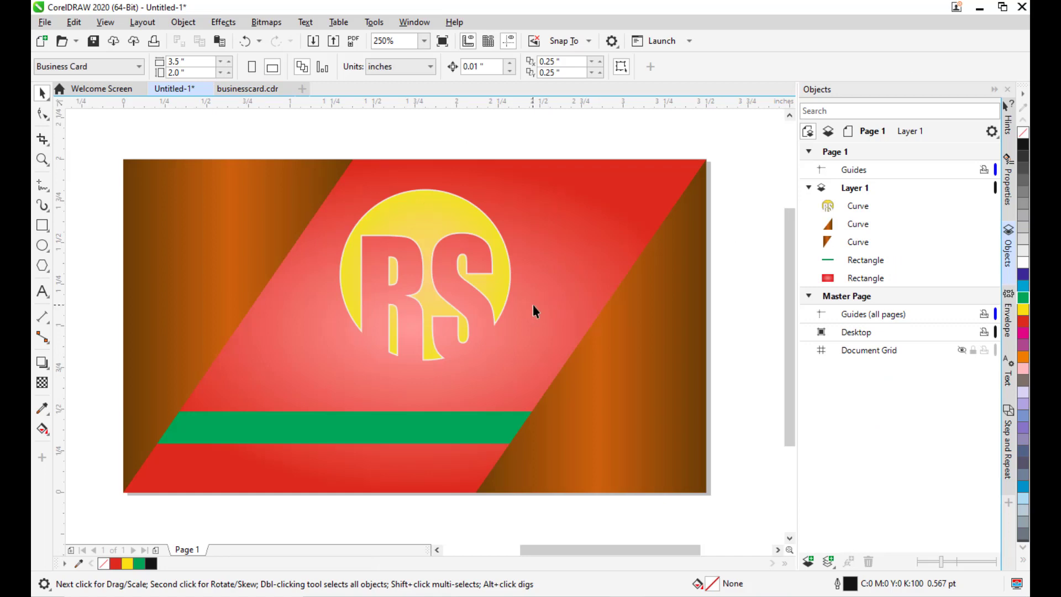
{"action": "key", "text": "ctrl+v"}
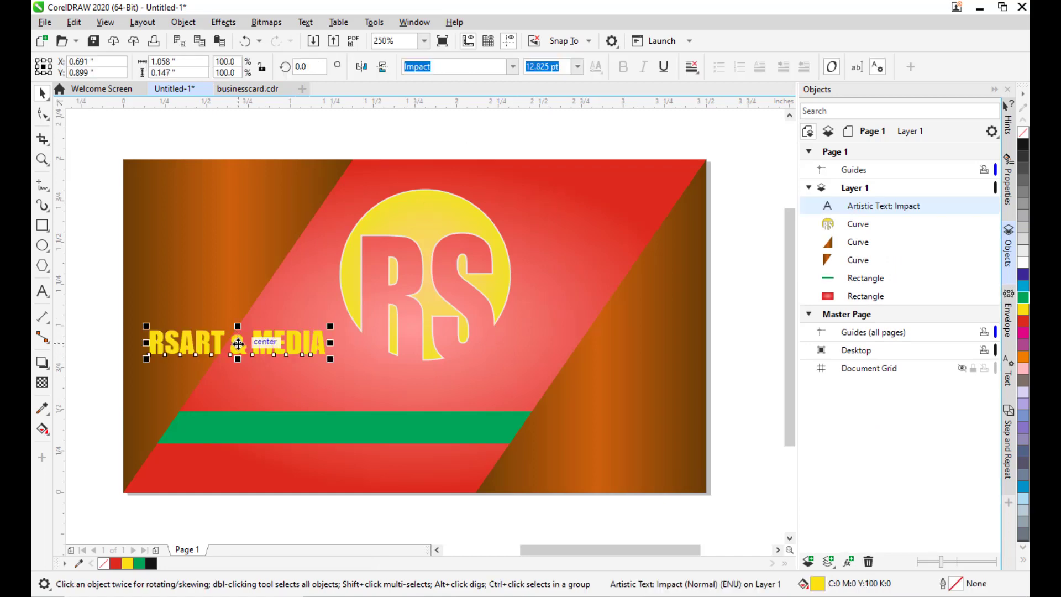
Step: Move the RSART & MEDIA text beneath the RS logo, just above the green band, and deselect it
{"action": "left_click_drag", "start_coordinate": [238, 343], "coordinate": [413, 393]}
{"action": "left_click", "coordinate": [774, 372]}
{"action": "key", "text": "h"}
{"action": "left_click_drag", "start_coordinate": [601, 406], "coordinate": [625, 394]}
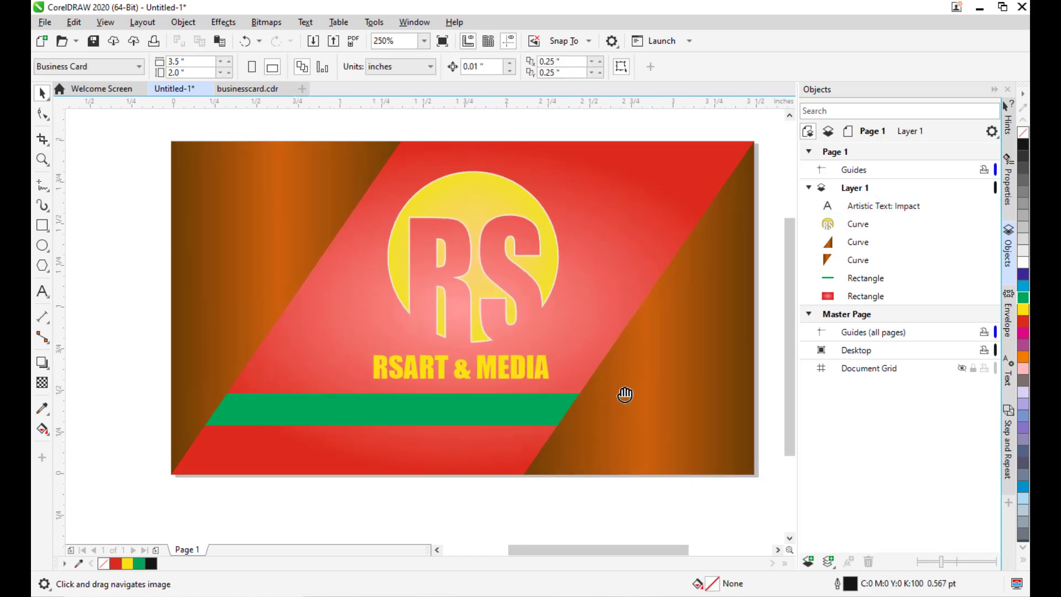
{"action": "scroll", "coordinate": [592, 308], "scroll_direction": "up", "scroll_amount": 2}
{"action": "key", "text": "space"}
Step: Cast a drop shadow from the left brown triangle's outer edge horizontally toward the card's centre, with 50 opacity and 15 feathering
{"action": "left_click", "coordinate": [237, 242]}
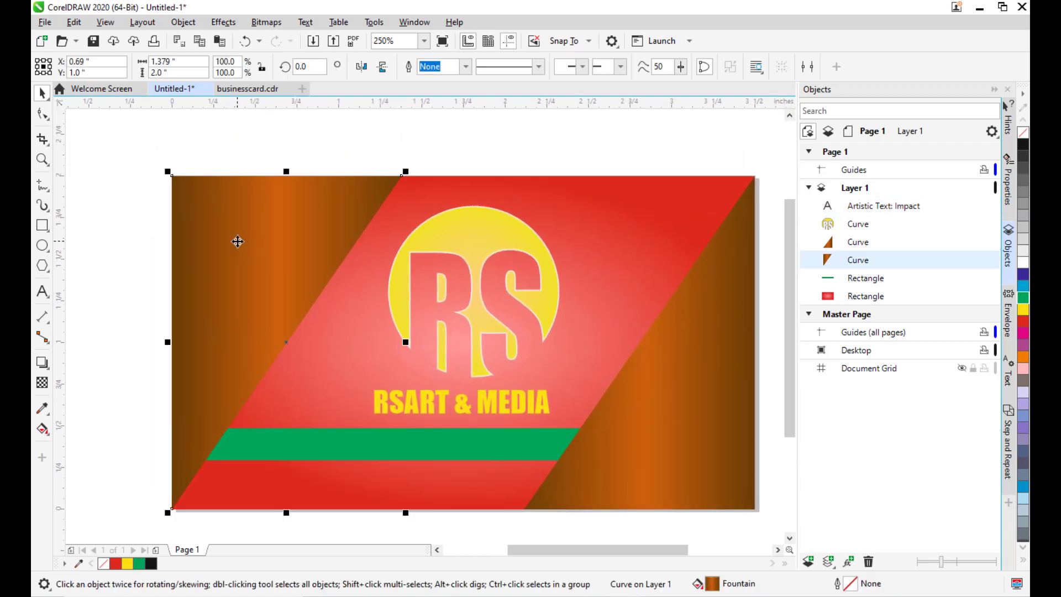
{"action": "key", "text": "h"}
{"action": "left_click_drag", "start_coordinate": [327, 303], "coordinate": [340, 298]}
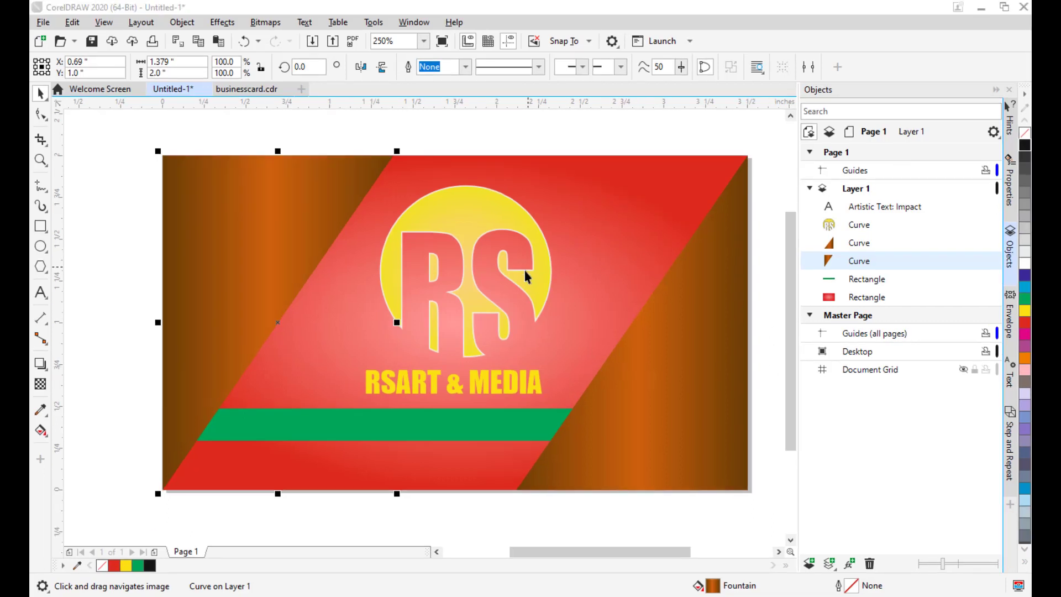
{"action": "left_click_drag", "start_coordinate": [525, 269], "coordinate": [505, 270]}
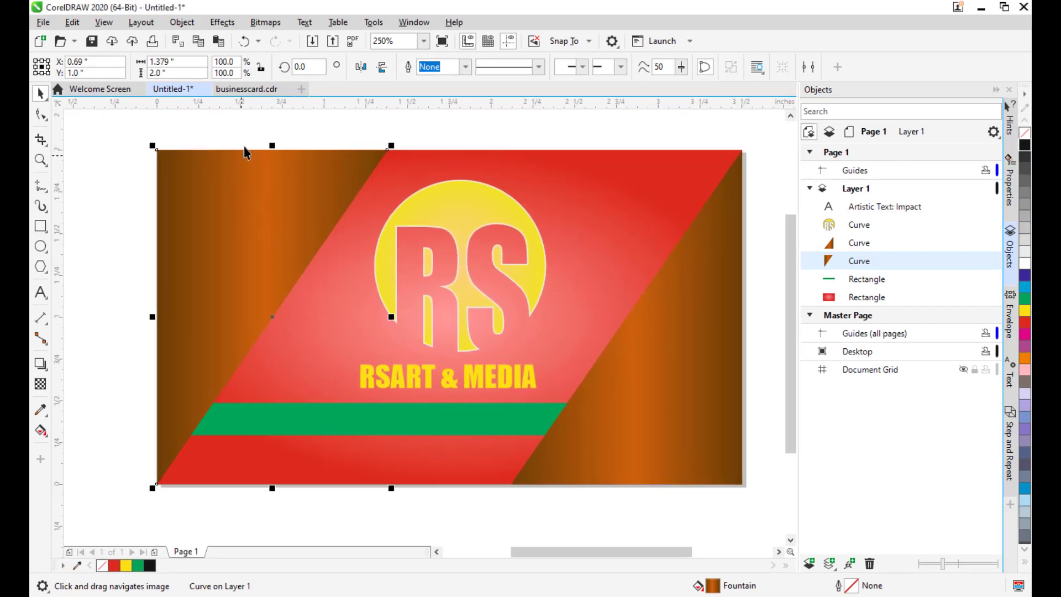
{"action": "key", "text": "space"}
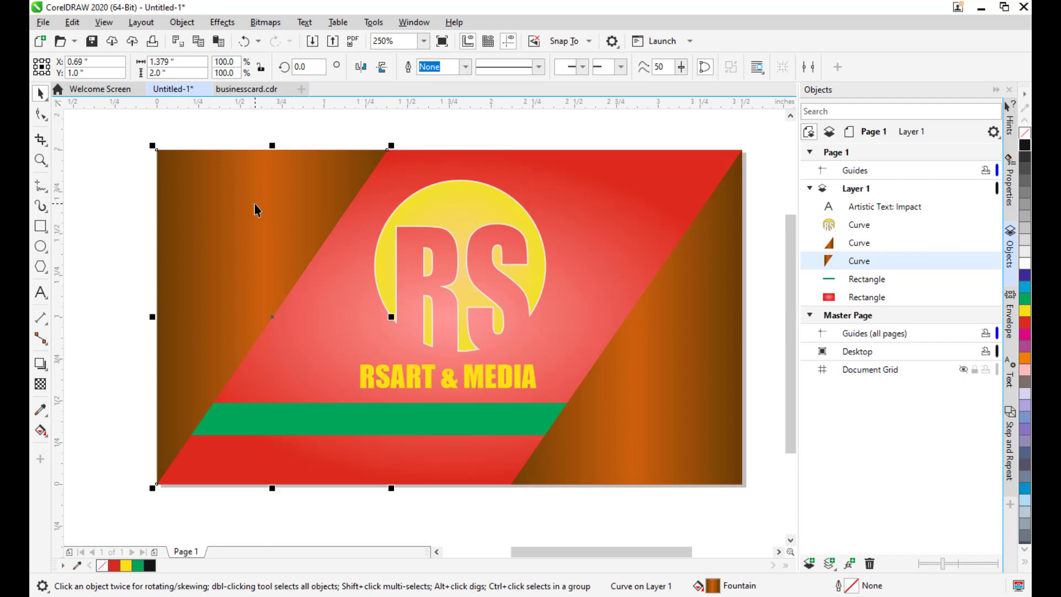
{"action": "left_click", "coordinate": [39, 365]}
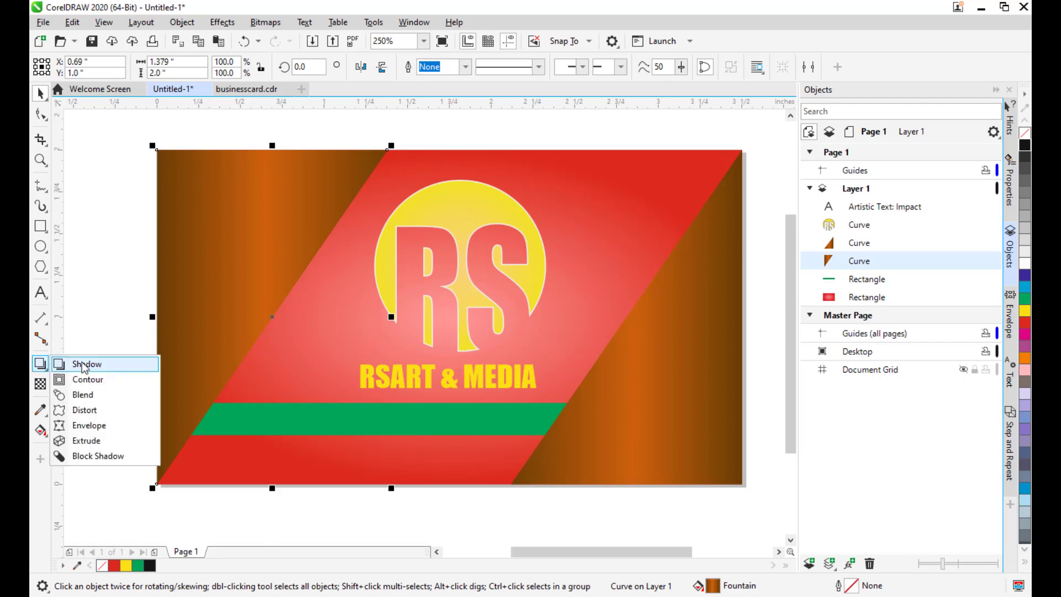
{"action": "left_click", "coordinate": [83, 365]}
{"action": "left_click_drag", "start_coordinate": [156, 316], "coordinate": [393, 318]}
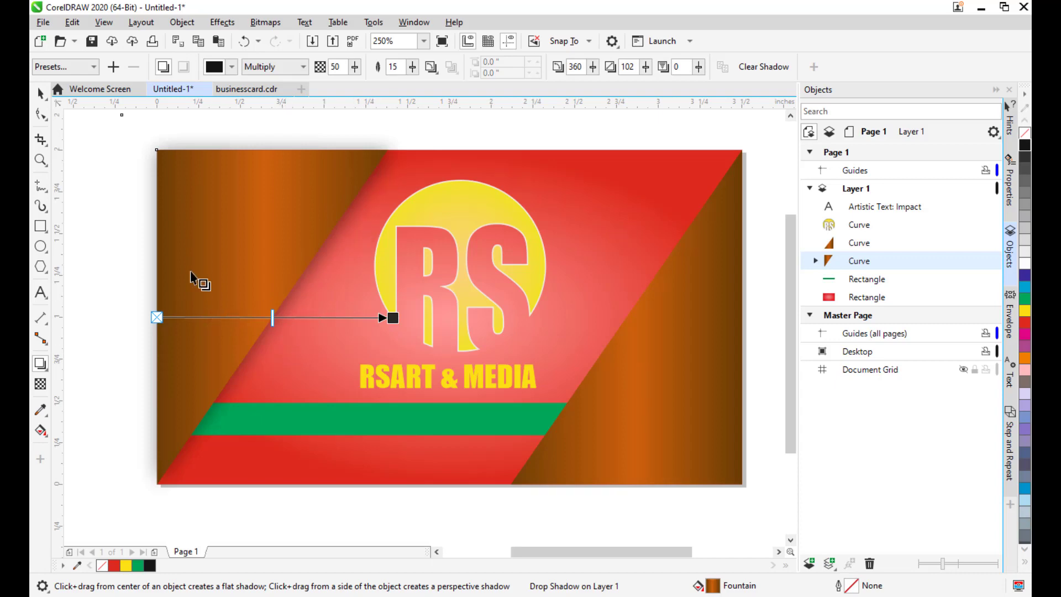
{"action": "left_click", "coordinate": [39, 98]}
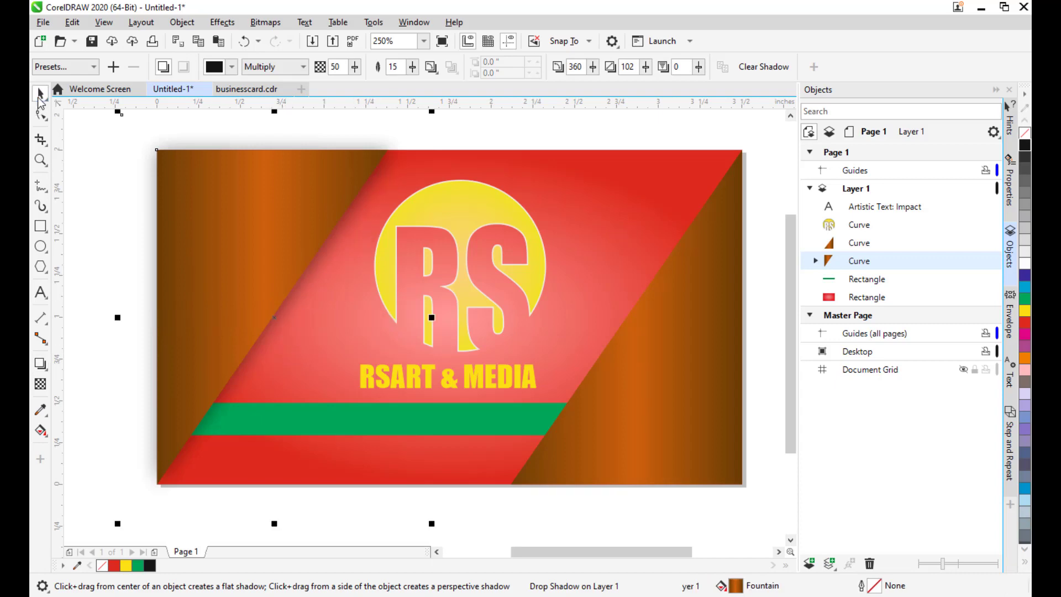
Step: Check the shadows on the finished card in businesscard.cdr, and return to Untitled-1 with nothing selected
{"action": "left_click", "coordinate": [247, 89]}
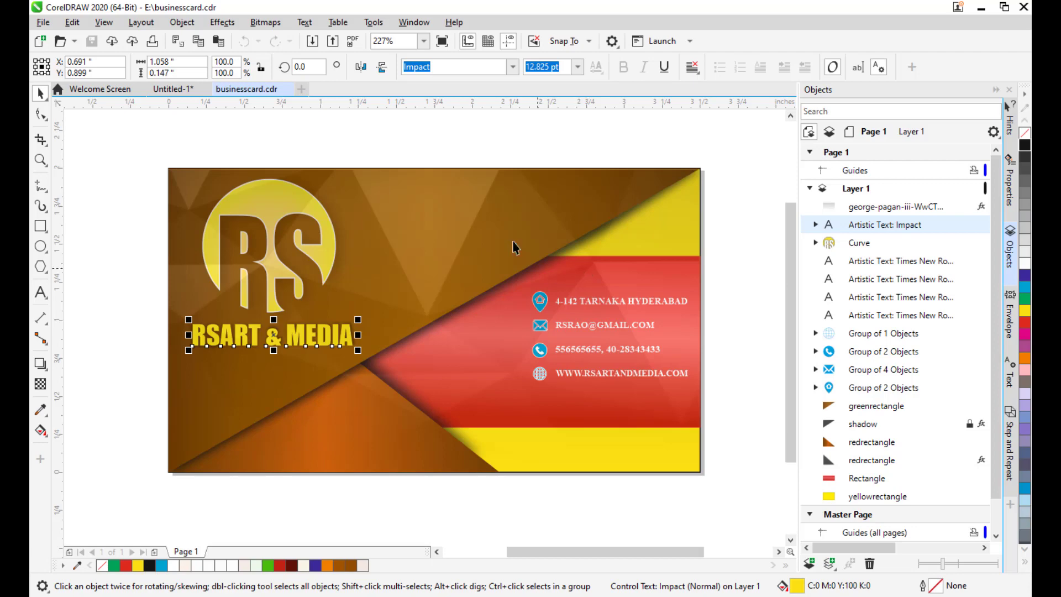
{"action": "left_click", "coordinate": [189, 91]}
{"action": "left_click", "coordinate": [419, 123]}
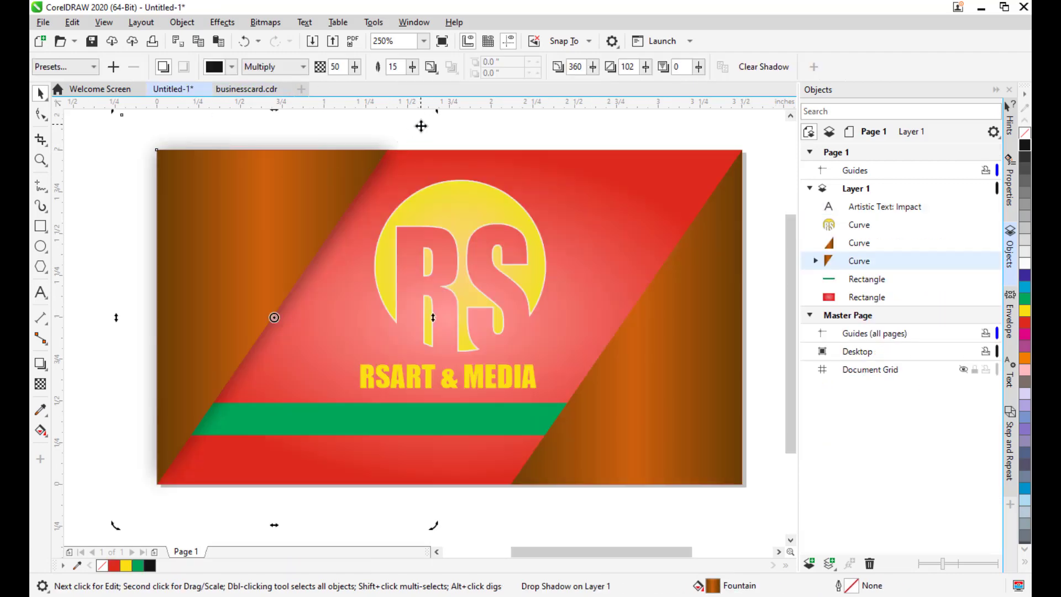
{"action": "left_click", "coordinate": [535, 127]}
{"action": "left_click_drag", "start_coordinate": [587, 177], "coordinate": [543, 172]}
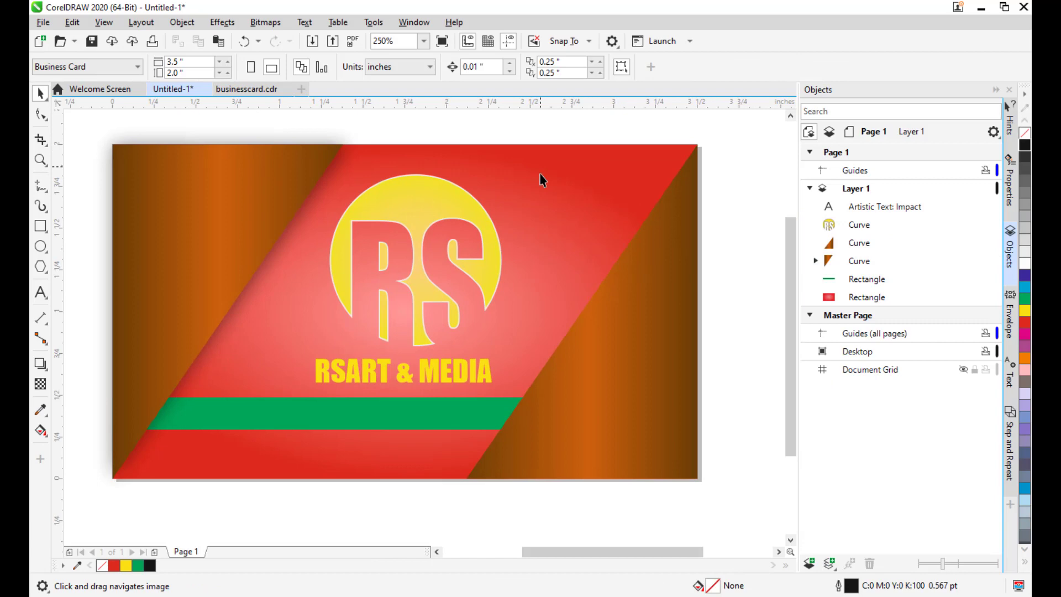
Step: Cast a drop shadow from the right brown triangle's outer edge toward the card's centre, with 50 opacity and 15 feathering
{"action": "key", "text": "space"}
{"action": "left_click", "coordinate": [675, 326]}
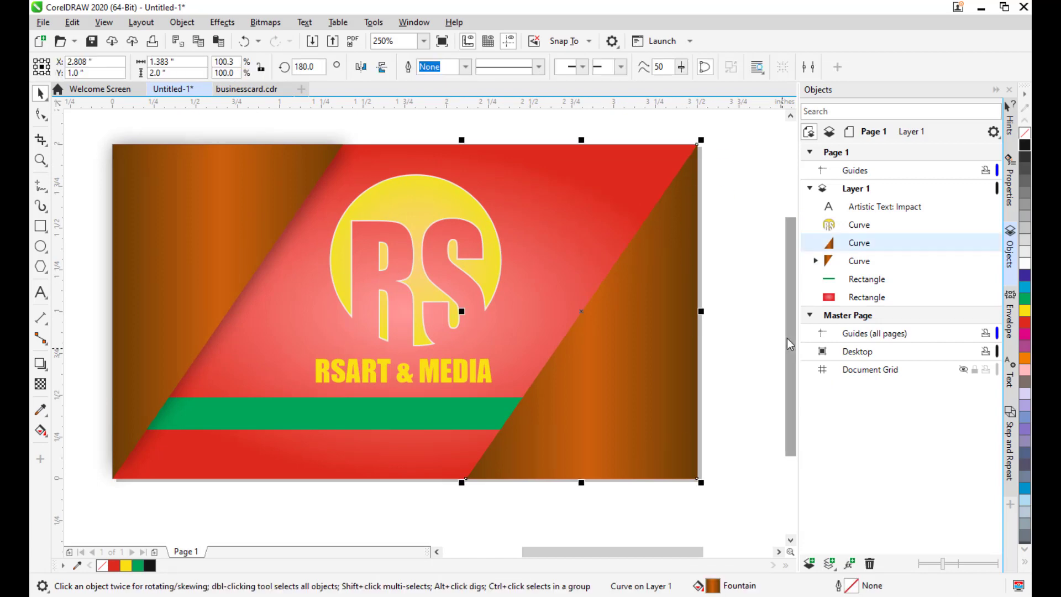
{"action": "left_click", "coordinate": [40, 363]}
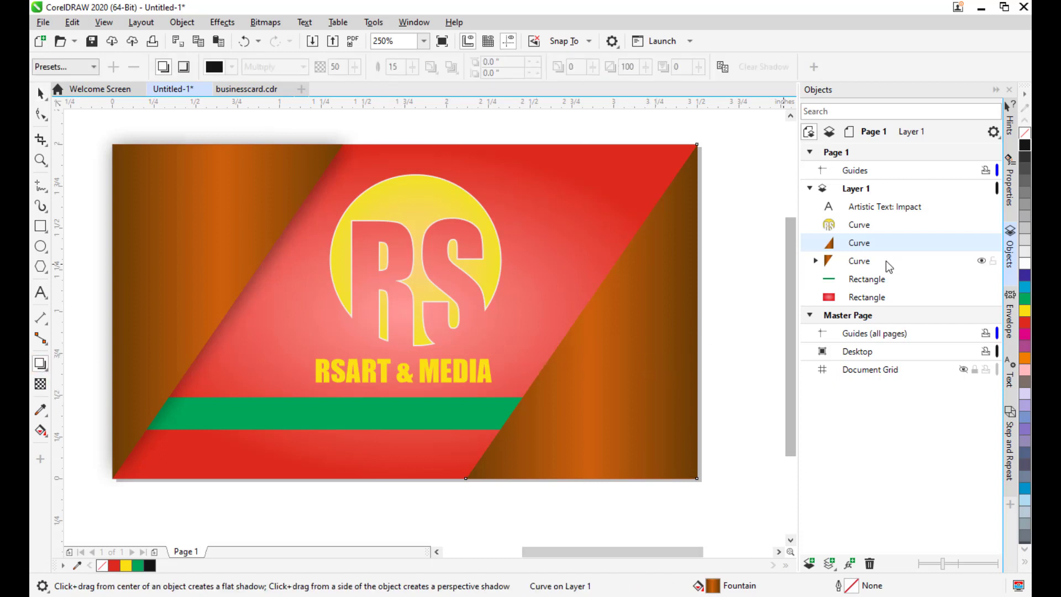
{"action": "left_click_drag", "start_coordinate": [690, 313], "coordinate": [449, 316]}
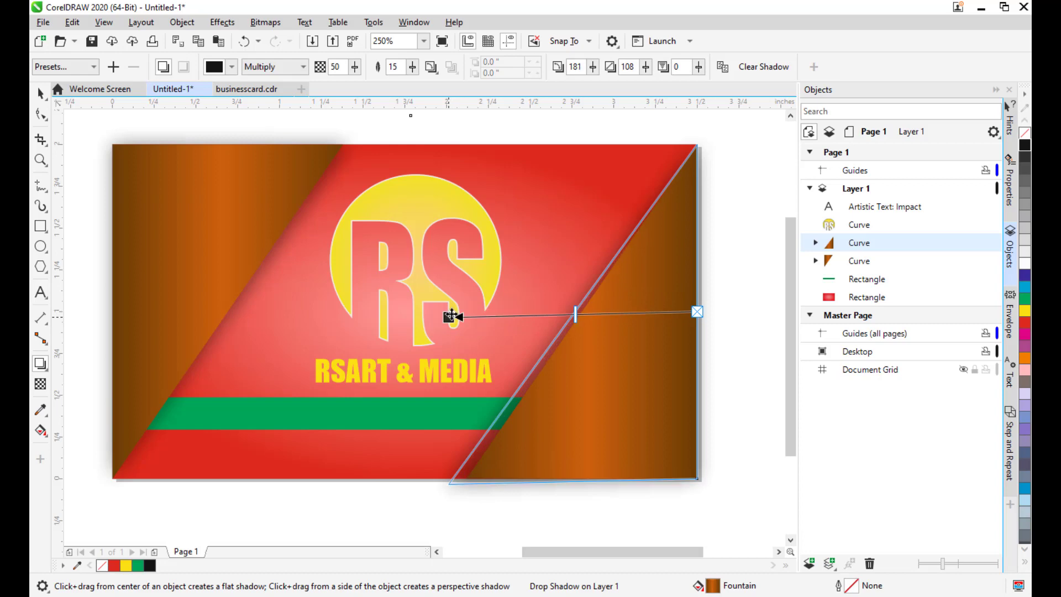
Step: Level the right brown triangle's drop shadow horizontally toward the card's centre and set its opacity to 18
{"action": "left_click_drag", "start_coordinate": [453, 317], "coordinate": [458, 310]}
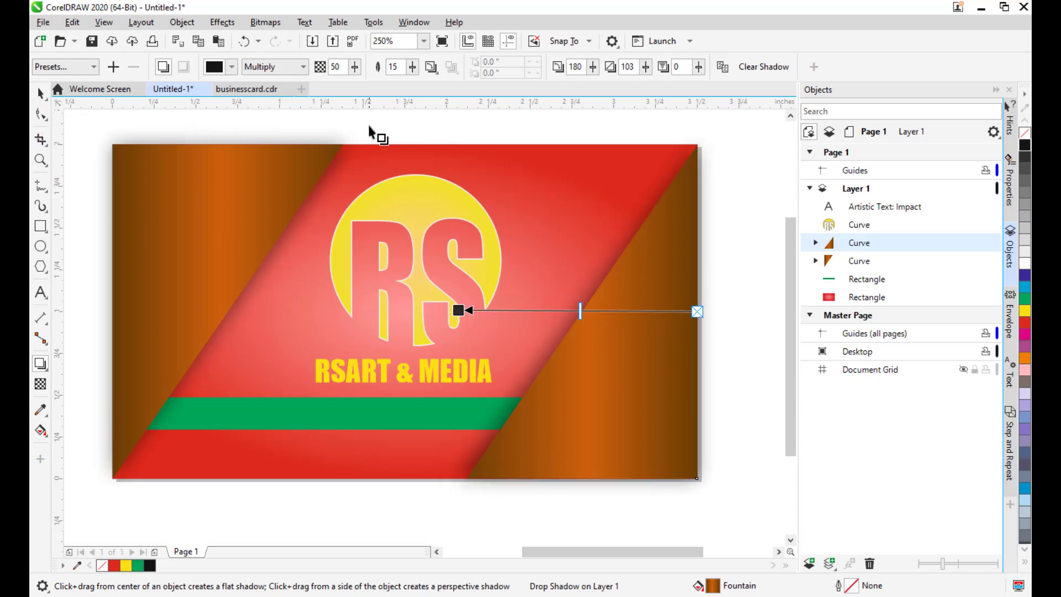
{"action": "left_click", "coordinate": [335, 66]}
{"action": "mouse_move", "coordinate": [356, 84]}
{"action": "left_mouse_down"}
{"action": "mouse_move", "coordinate": [340, 85]}
{"action": "mouse_move", "coordinate": [354, 76]}
{"action": "left_mouse_up"}
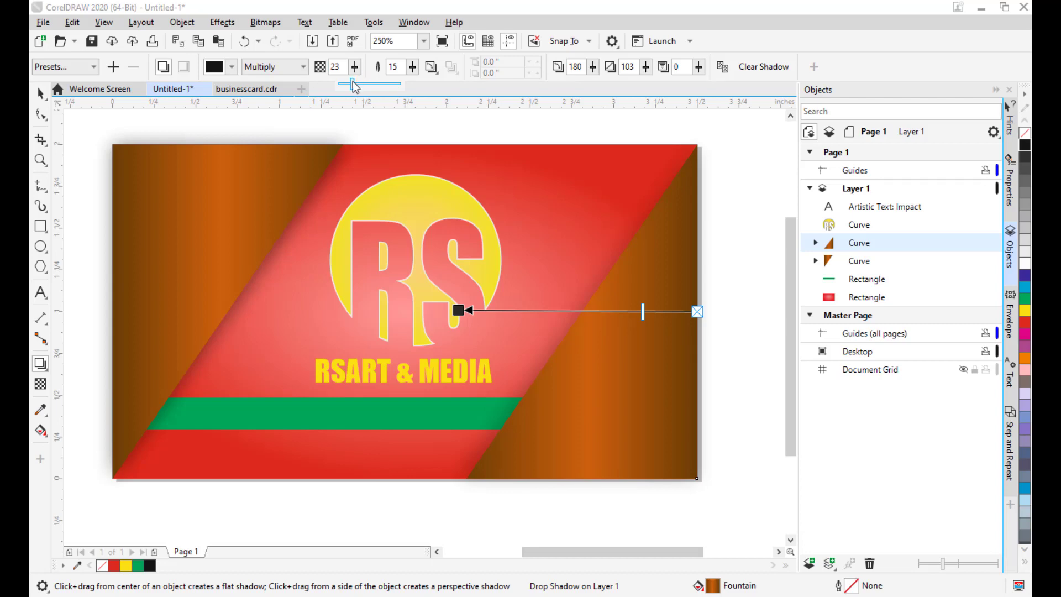
{"action": "left_click_drag", "start_coordinate": [352, 81], "coordinate": [350, 82]}
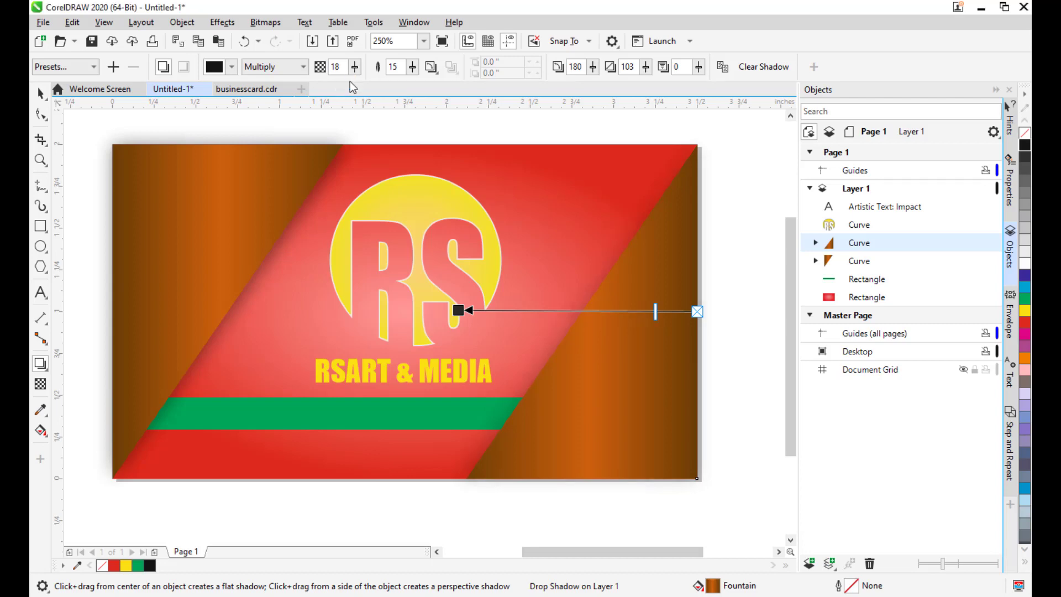
{"action": "left_click", "coordinate": [42, 94]}
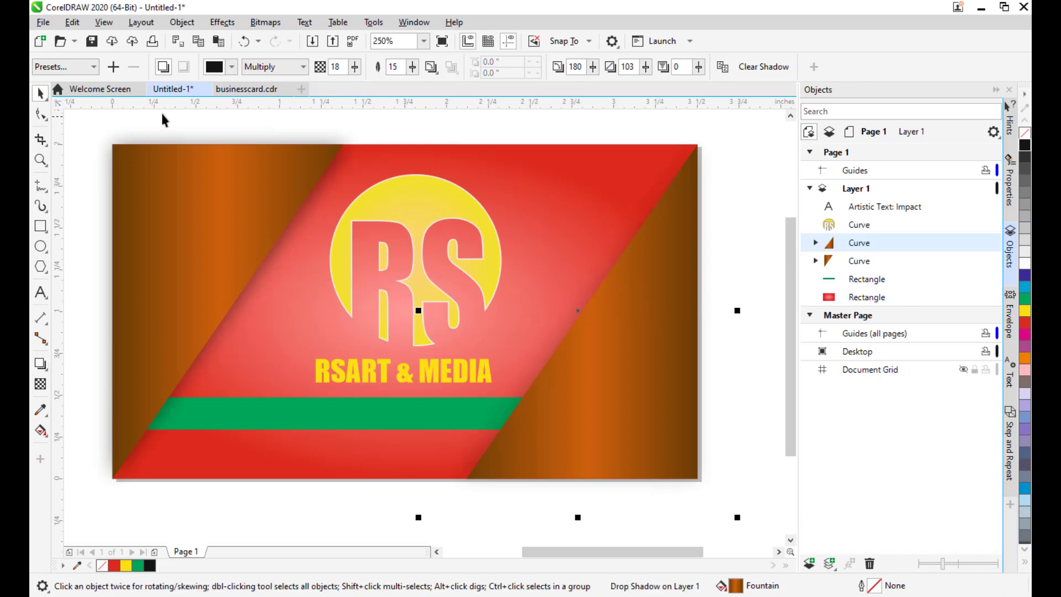
Step: Set the opacity of the left brown triangle's drop shadow to 36 and deselect it
{"action": "key", "text": "Tab"}
{"action": "scroll", "coordinate": [267, 182], "scroll_direction": "down", "scroll_amount": 2}
{"action": "scroll", "coordinate": [481, 259], "scroll_direction": "up", "scroll_amount": 2}
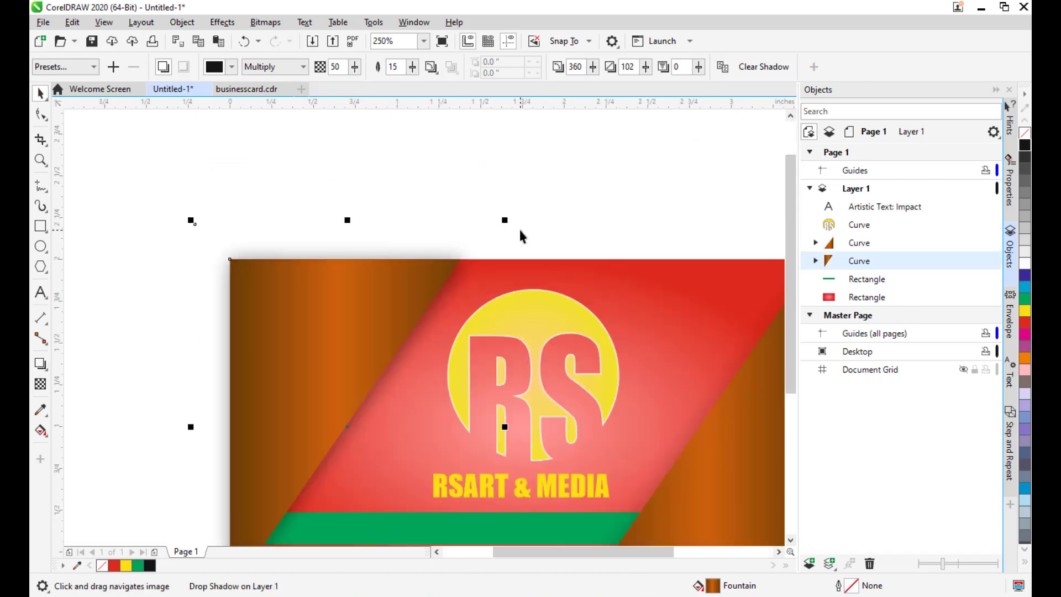
{"action": "left_click", "coordinate": [859, 243]}
{"action": "left_click", "coordinate": [301, 244]}
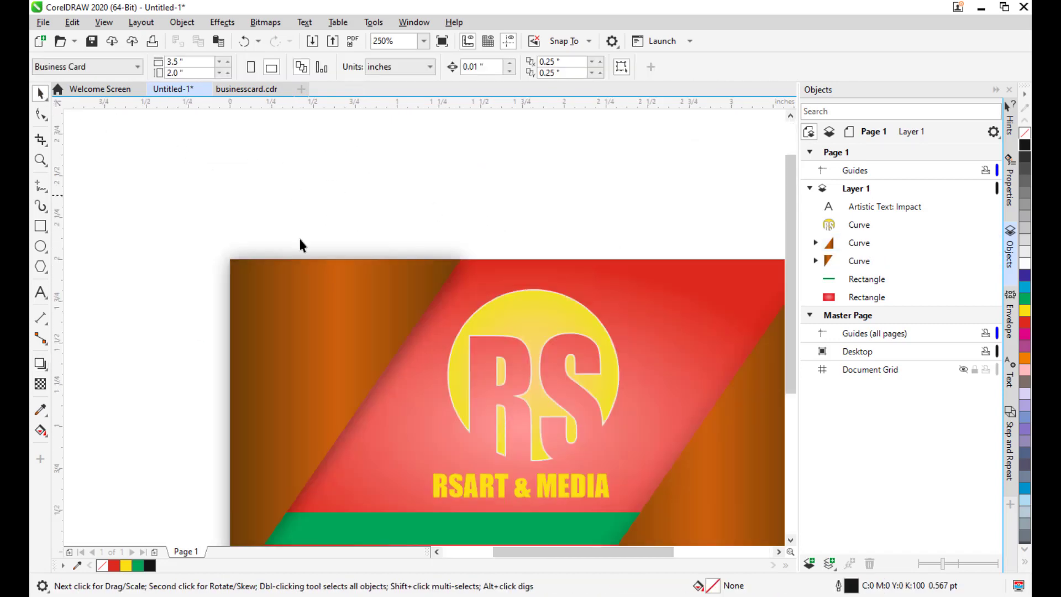
{"action": "left_click", "coordinate": [283, 278]}
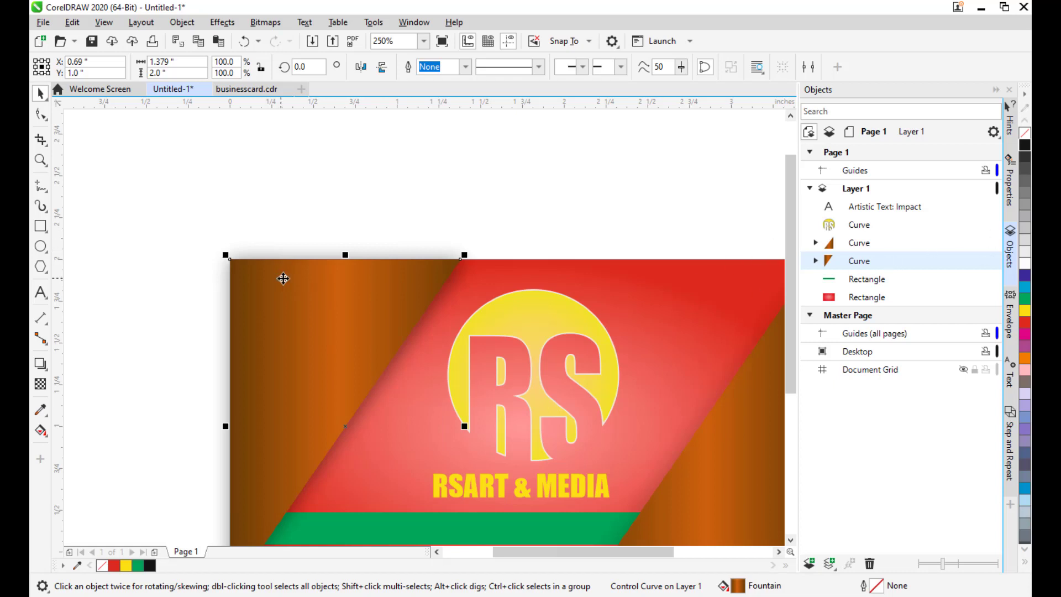
{"action": "scroll", "coordinate": [283, 279], "scroll_direction": "down", "scroll_amount": 1}
{"action": "left_click", "coordinate": [40, 364]}
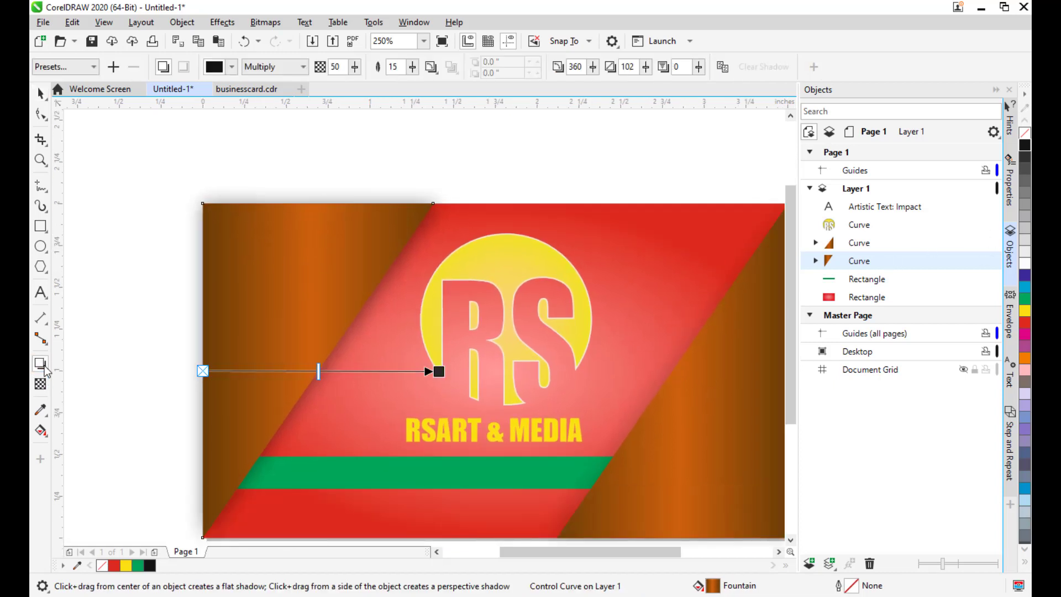
{"action": "left_click", "coordinate": [355, 66]}
{"action": "mouse_move", "coordinate": [356, 83]}
{"action": "left_mouse_down"}
{"action": "mouse_move", "coordinate": [344, 87]}
{"action": "mouse_move", "coordinate": [359, 84]}
{"action": "left_mouse_up"}
{"action": "left_click", "coordinate": [355, 66]}
{"action": "left_click", "coordinate": [355, 67]}
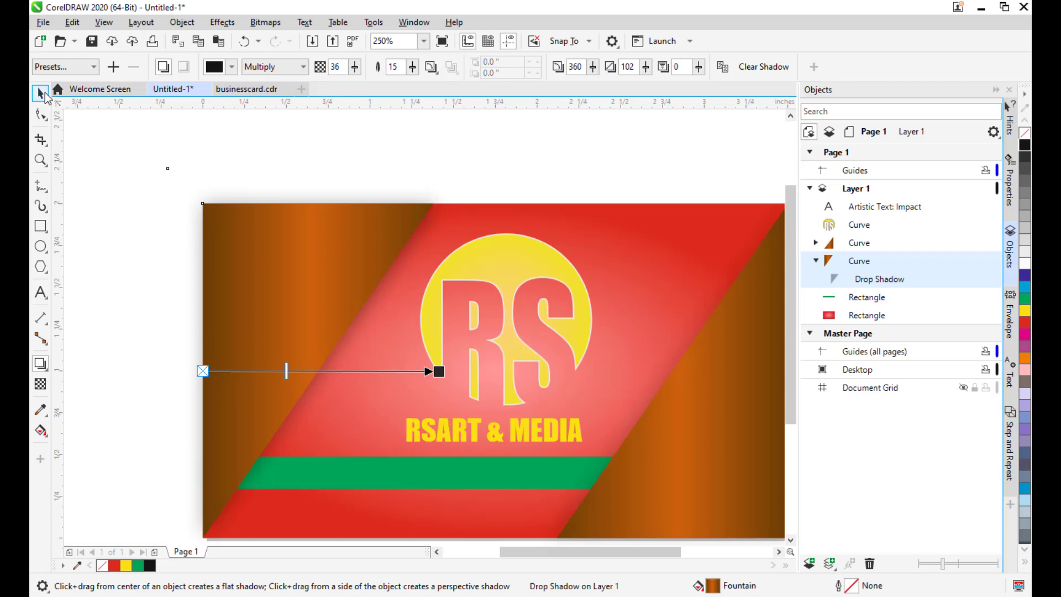
{"action": "left_click", "coordinate": [87, 147]}
Step: Recolour the green band below the company name yellow and deselect it
{"action": "scroll", "coordinate": [137, 178], "scroll_direction": "down", "scroll_amount": 2}
{"action": "left_click_drag", "start_coordinate": [255, 193], "coordinate": [493, 218]}
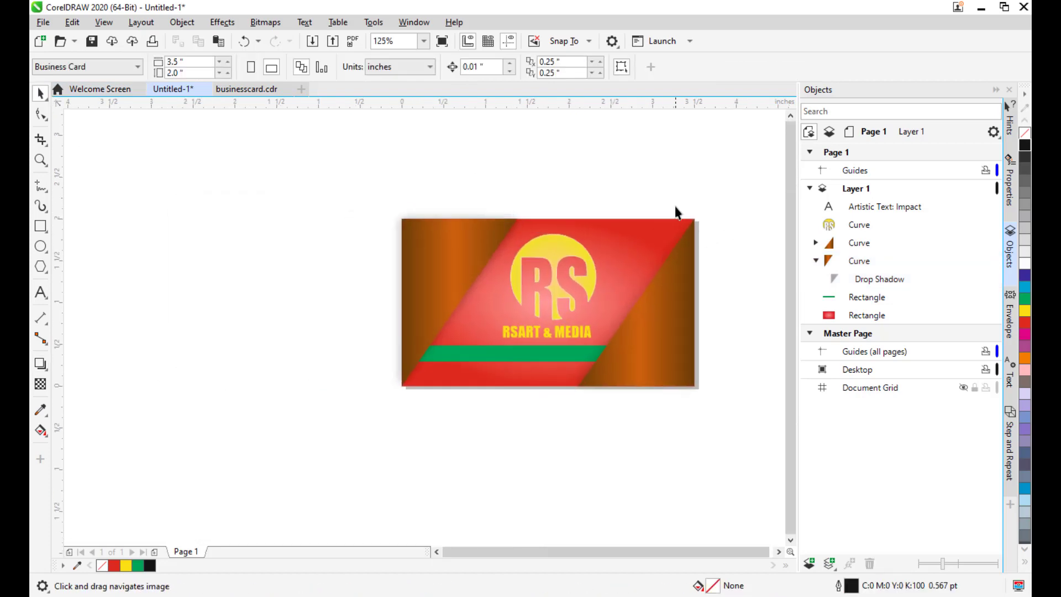
{"action": "left_click_drag", "start_coordinate": [664, 199], "coordinate": [604, 175]}
{"action": "scroll", "coordinate": [480, 242], "scroll_direction": "up", "scroll_amount": 2}
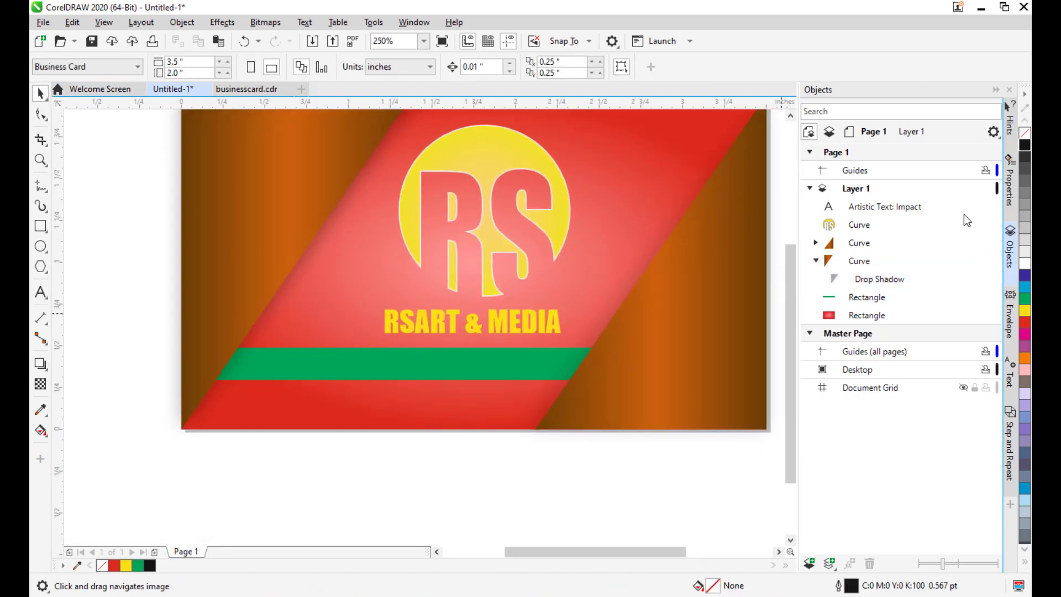
{"action": "left_click", "coordinate": [829, 299]}
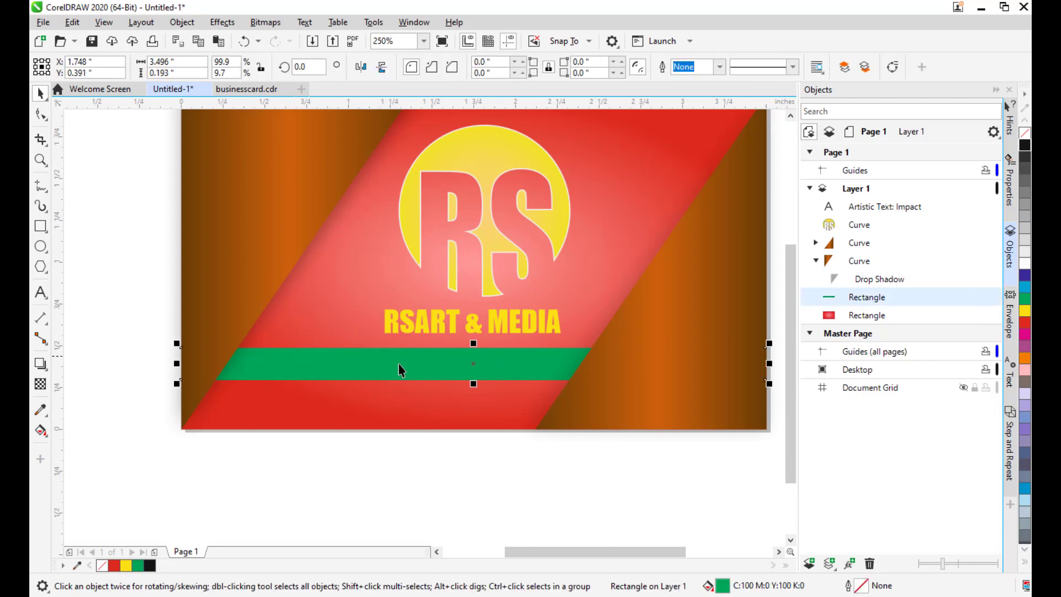
{"action": "left_click_drag", "start_coordinate": [538, 342], "coordinate": [484, 349]}
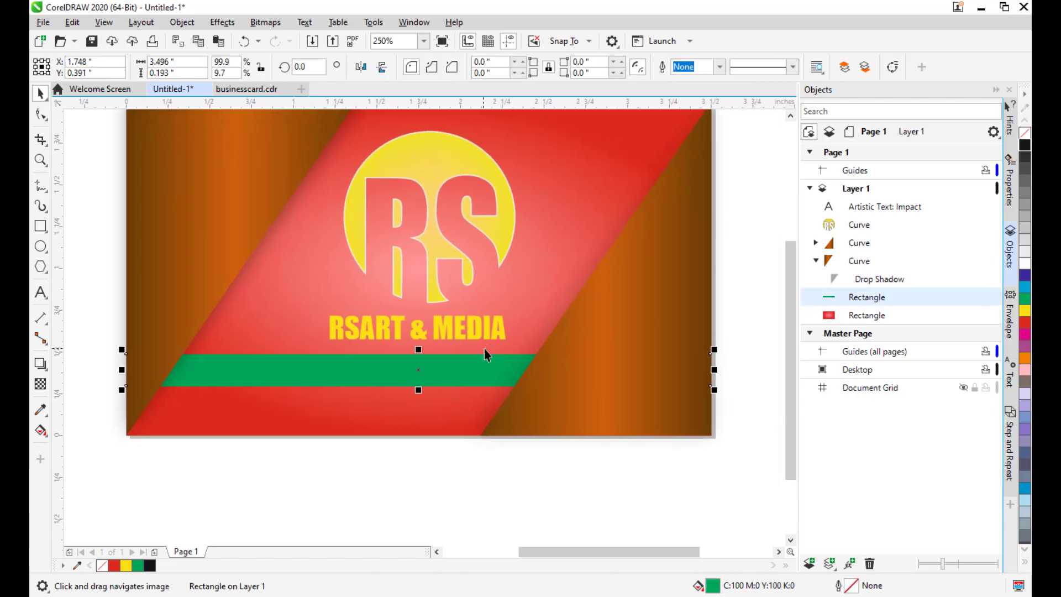
{"action": "left_click", "coordinate": [1026, 312]}
{"action": "left_click", "coordinate": [490, 469]}
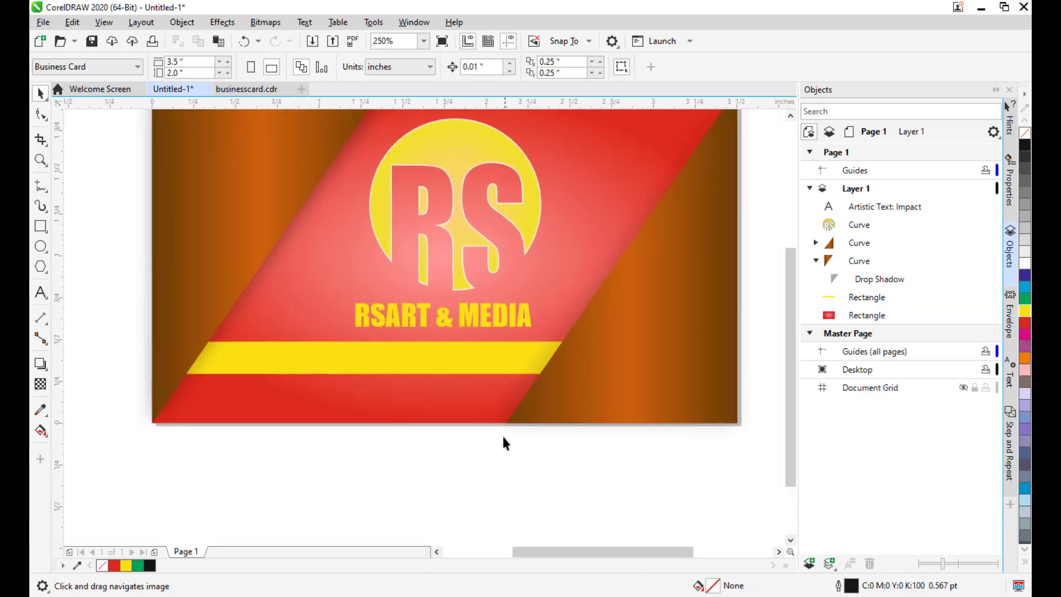
{"action": "scroll", "coordinate": [508, 409], "scroll_direction": "down", "scroll_amount": 2}
{"action": "scroll", "coordinate": [556, 303], "scroll_direction": "up", "scroll_amount": 2}
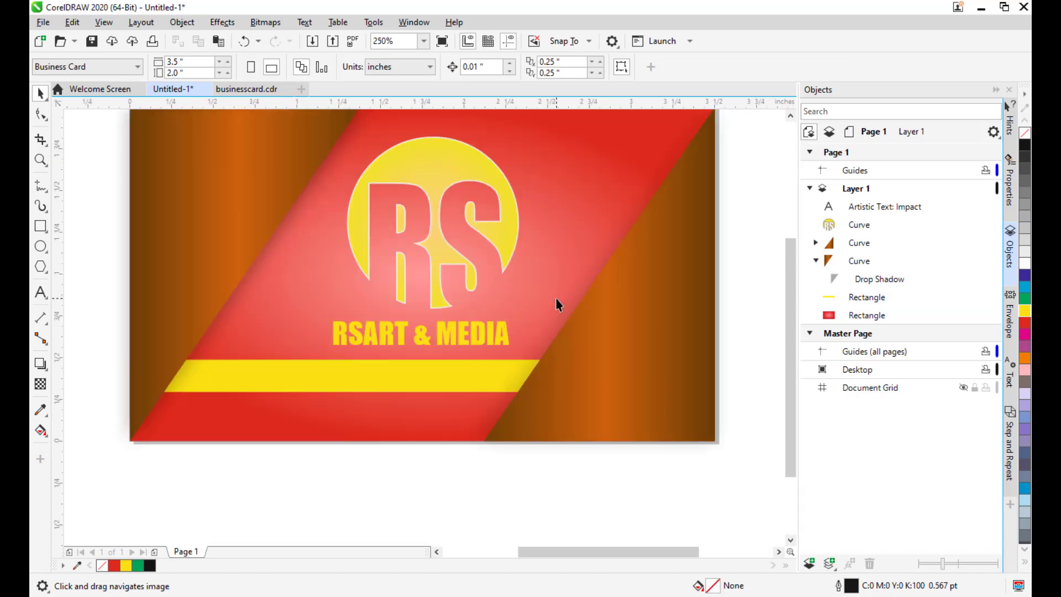
{"action": "left_click_drag", "start_coordinate": [556, 302], "coordinate": [560, 336]}
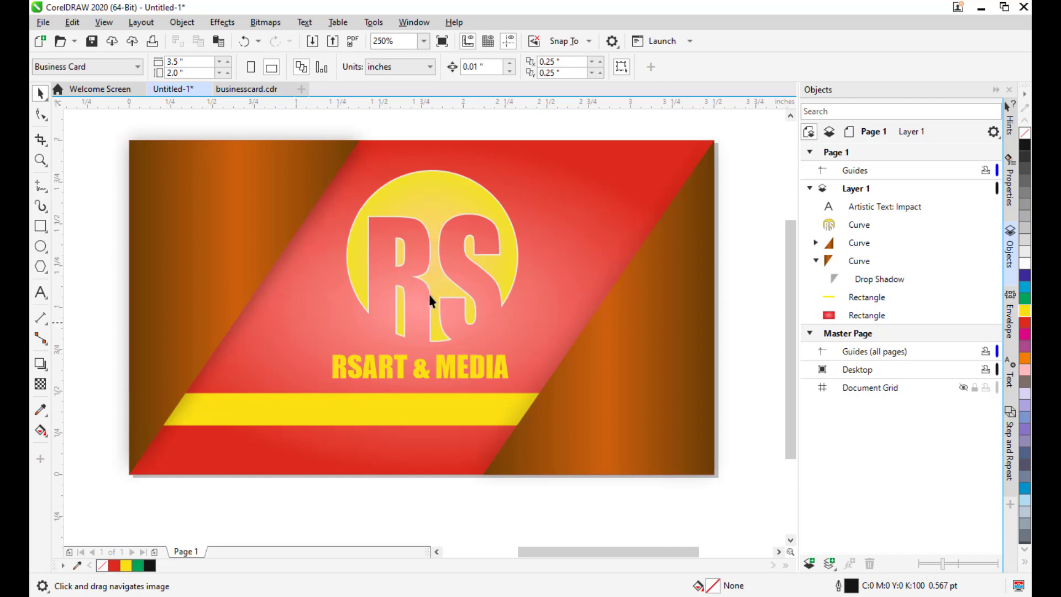
{"action": "left_click", "coordinate": [238, 92]}
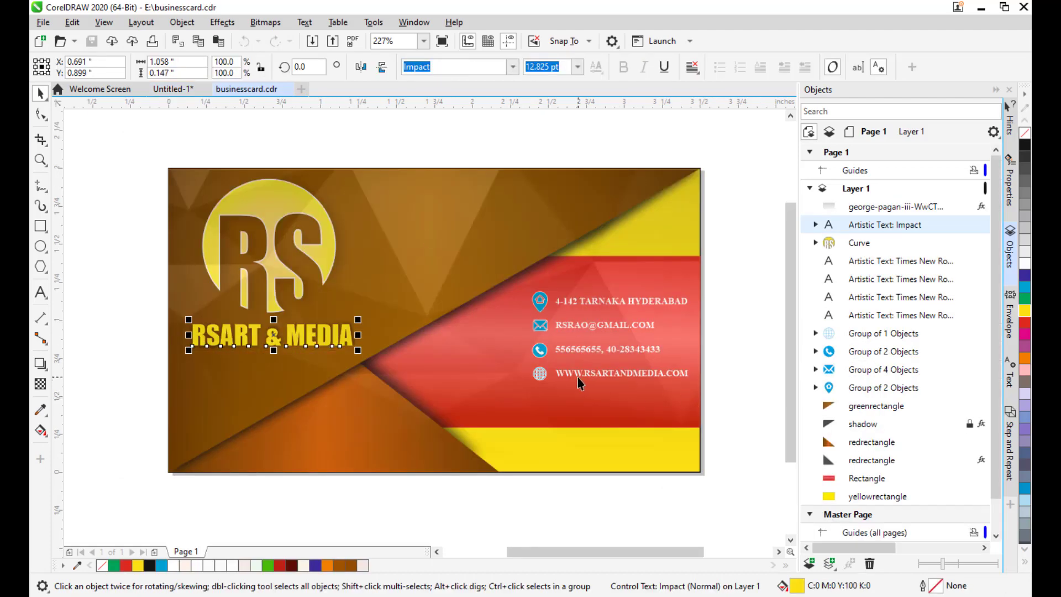
{"action": "left_click", "coordinate": [177, 92]}
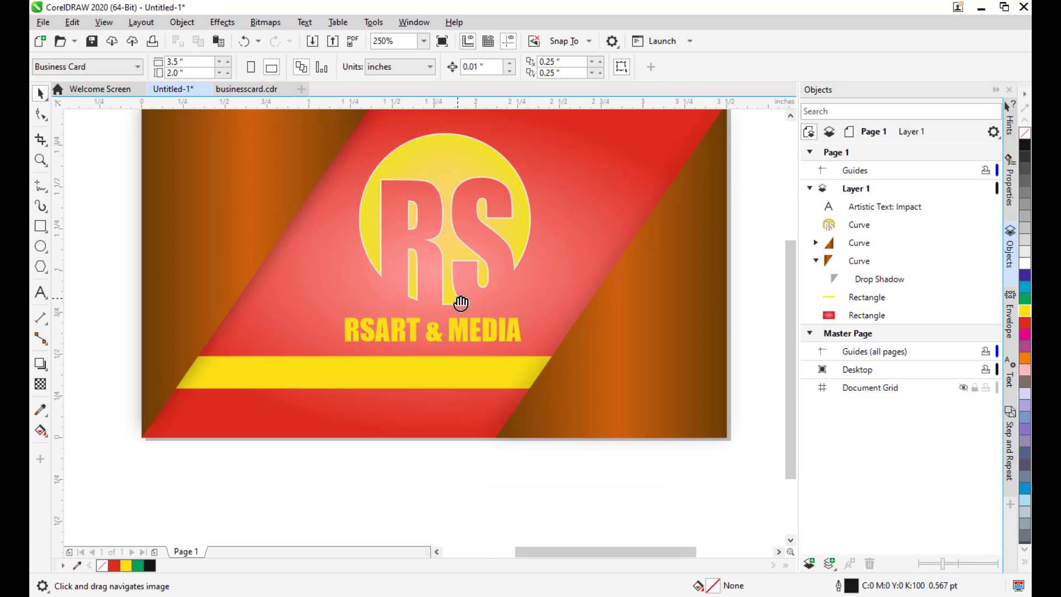
{"action": "left_click", "coordinate": [40, 292]}
{"action": "left_click", "coordinate": [283, 376]}
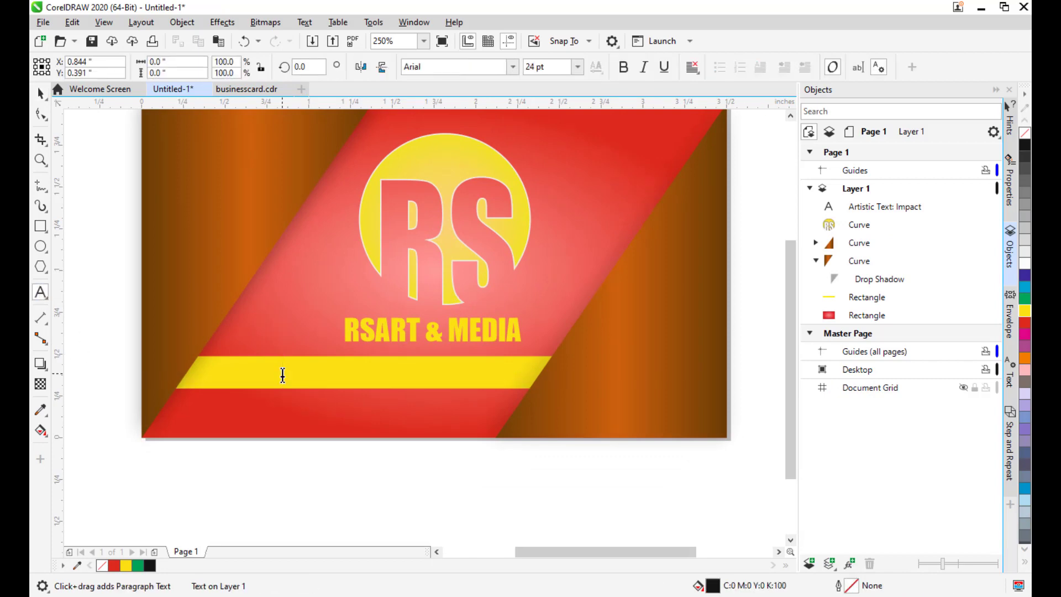
{"action": "type", "text": "WWWW"}
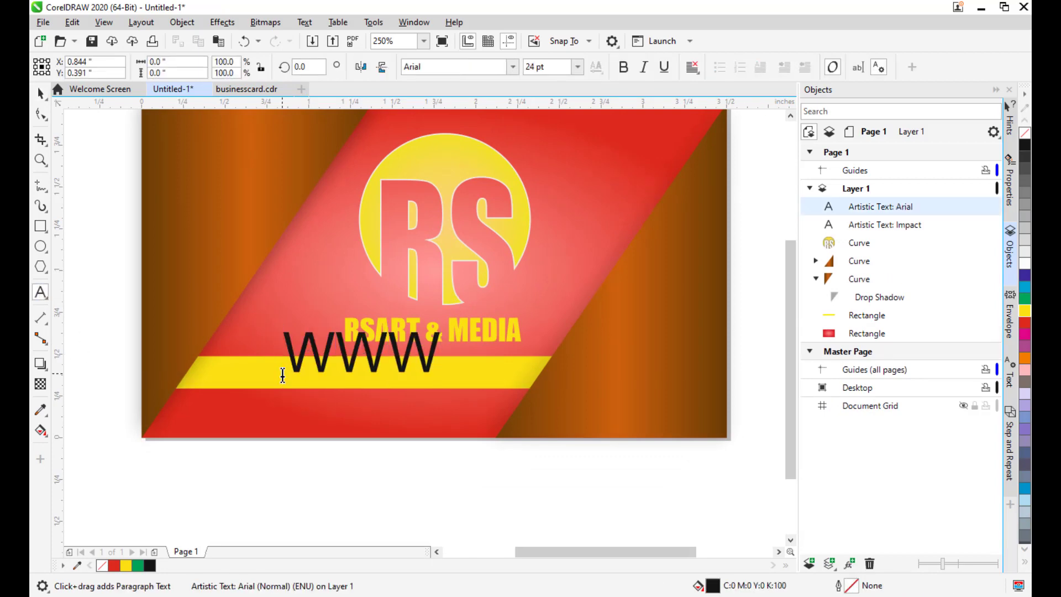
{"action": "key", "text": "BackSpace"}
{"action": "type", "text": ".RSART"}
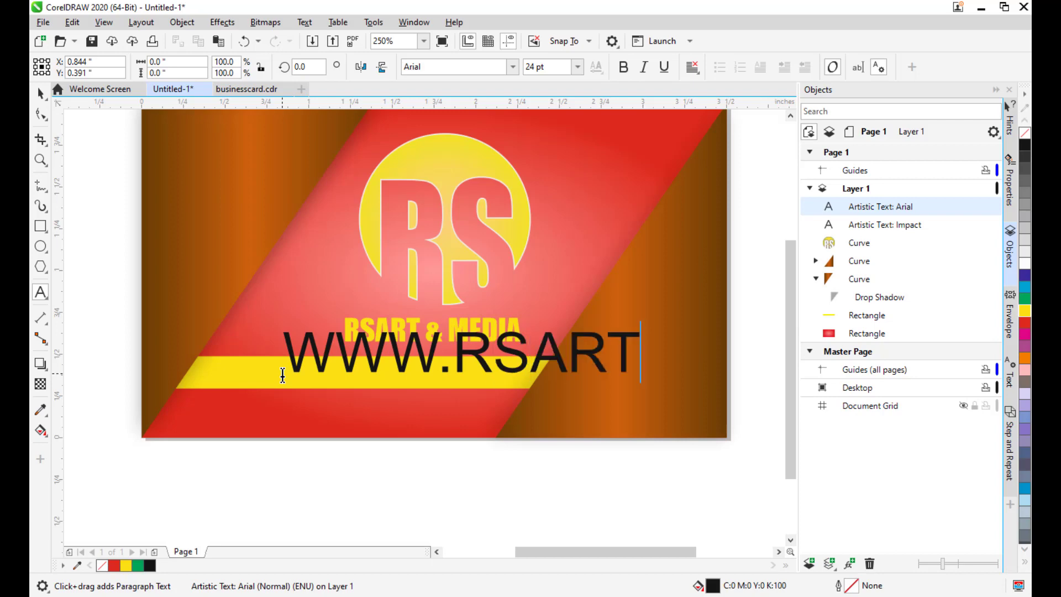
{"action": "type", "text": "ANDMEDIA"}
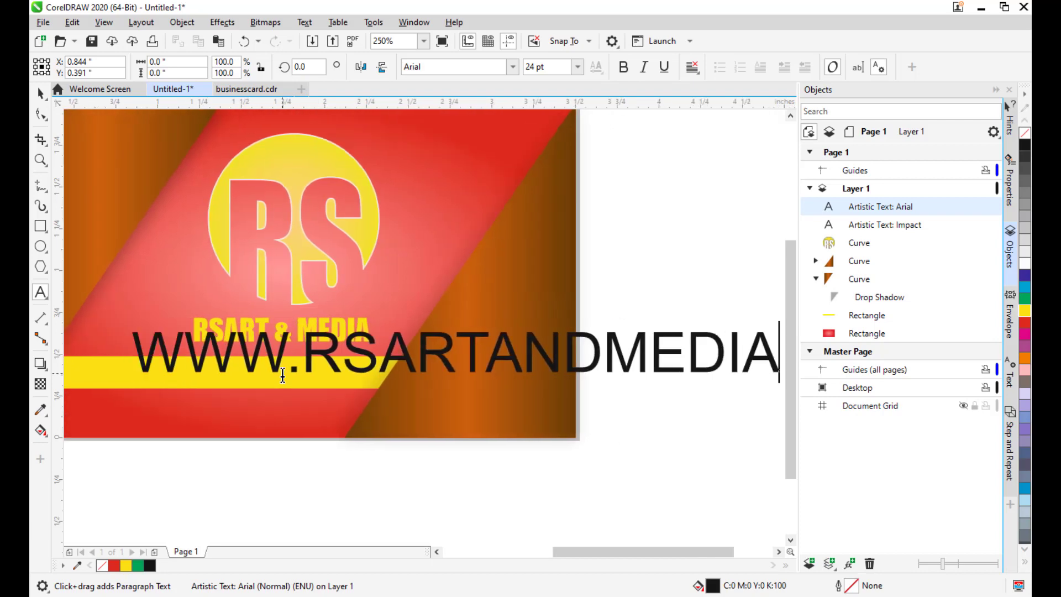
{"action": "left_click", "coordinate": [40, 93]}
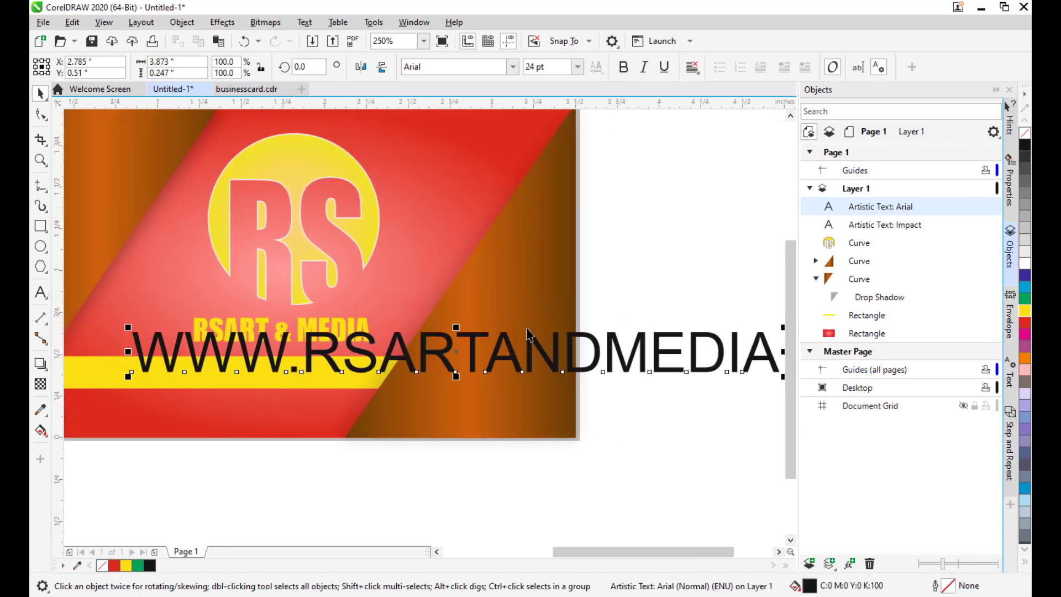
Step: Scale the web address text down to about 7.4 pt and position it inside the yellow band, vertically centred
{"action": "left_click_drag", "start_coordinate": [399, 351], "coordinate": [210, 355]}
{"action": "scroll", "coordinate": [582, 389], "scroll_direction": "left", "scroll_amount": 2}
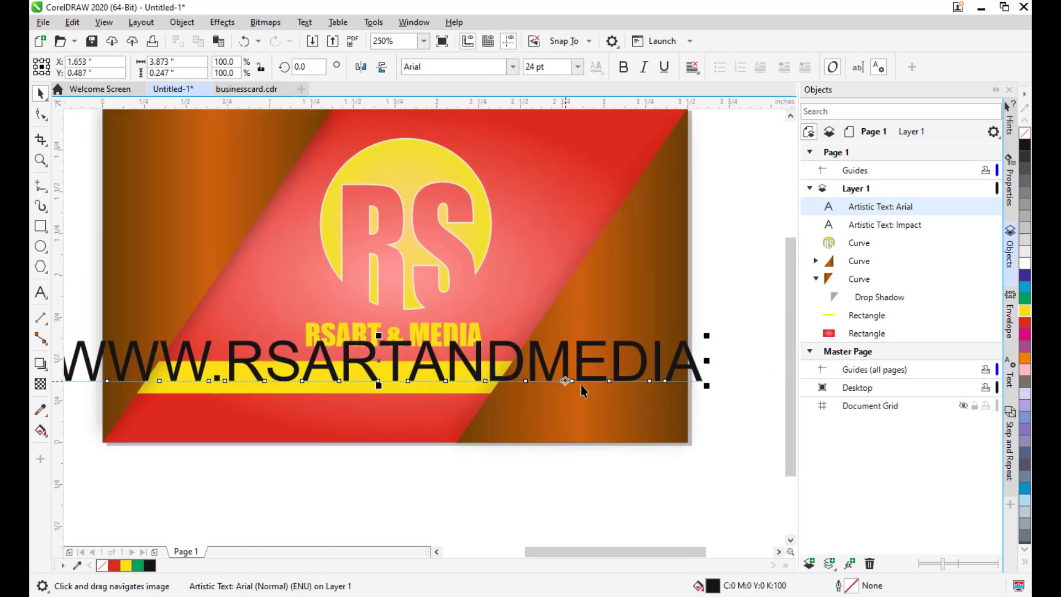
{"action": "left_click_drag", "start_coordinate": [707, 385], "coordinate": [650, 380]}
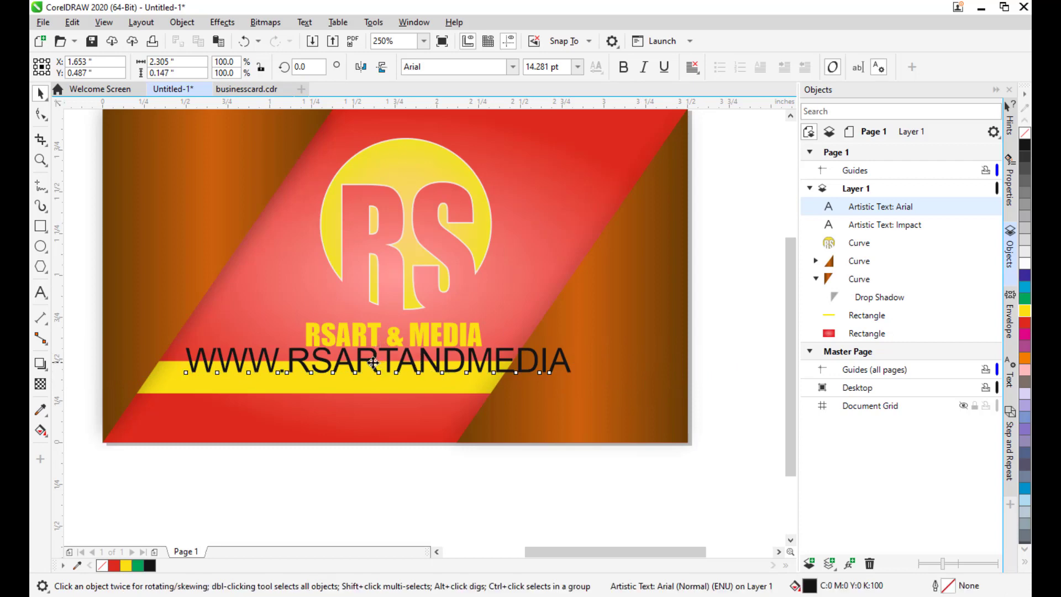
{"action": "left_click_drag", "start_coordinate": [374, 362], "coordinate": [344, 380]}
{"action": "left_click_drag", "start_coordinate": [539, 391], "coordinate": [446, 390]}
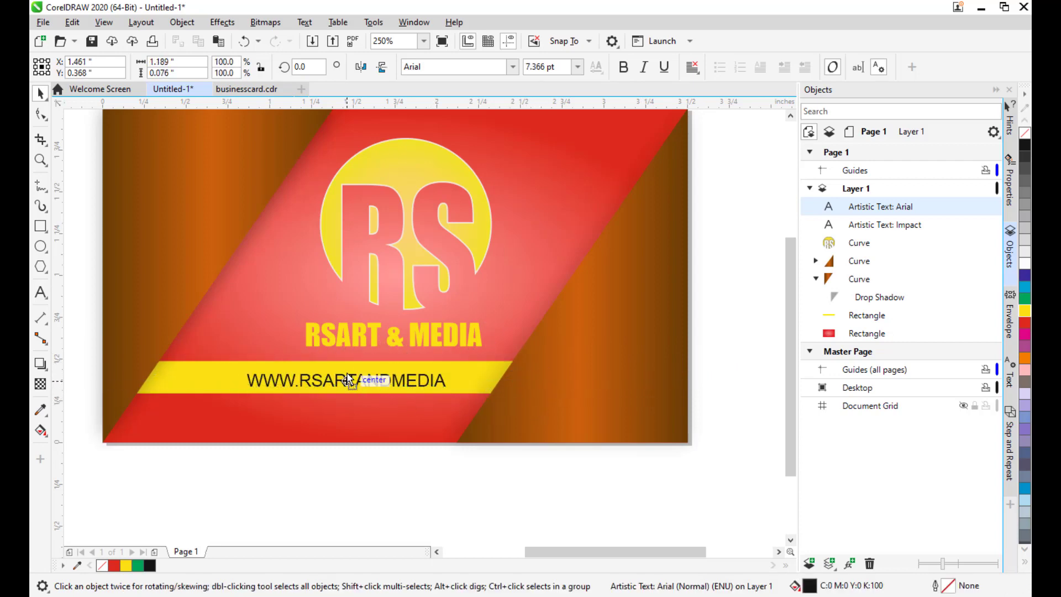
{"action": "left_click_drag", "start_coordinate": [348, 375], "coordinate": [341, 376]}
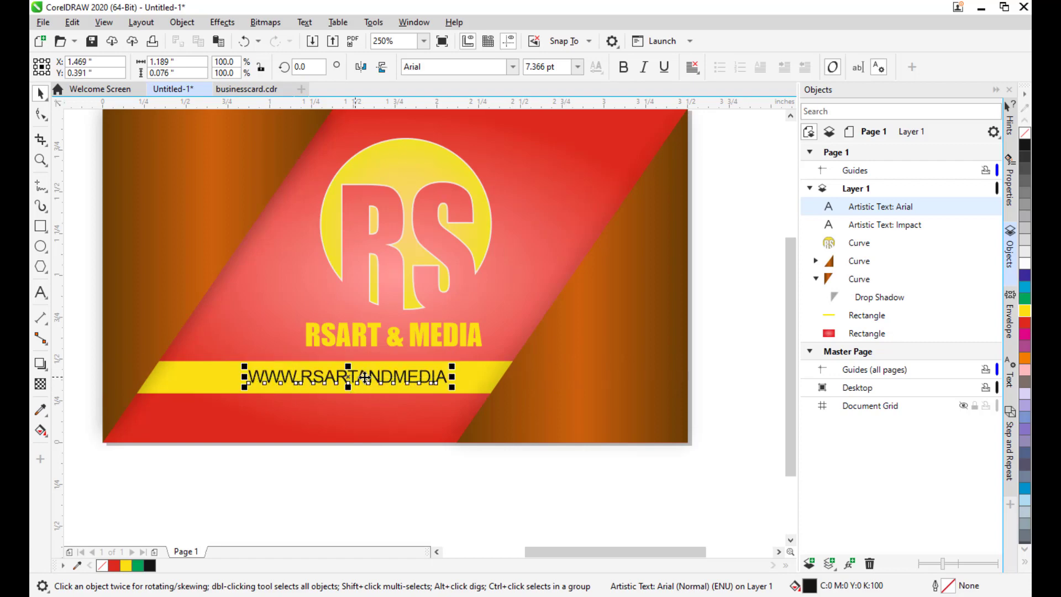
Step: Make the web address text bold, fill it red, and deselect it
{"action": "left_click", "coordinate": [624, 69]}
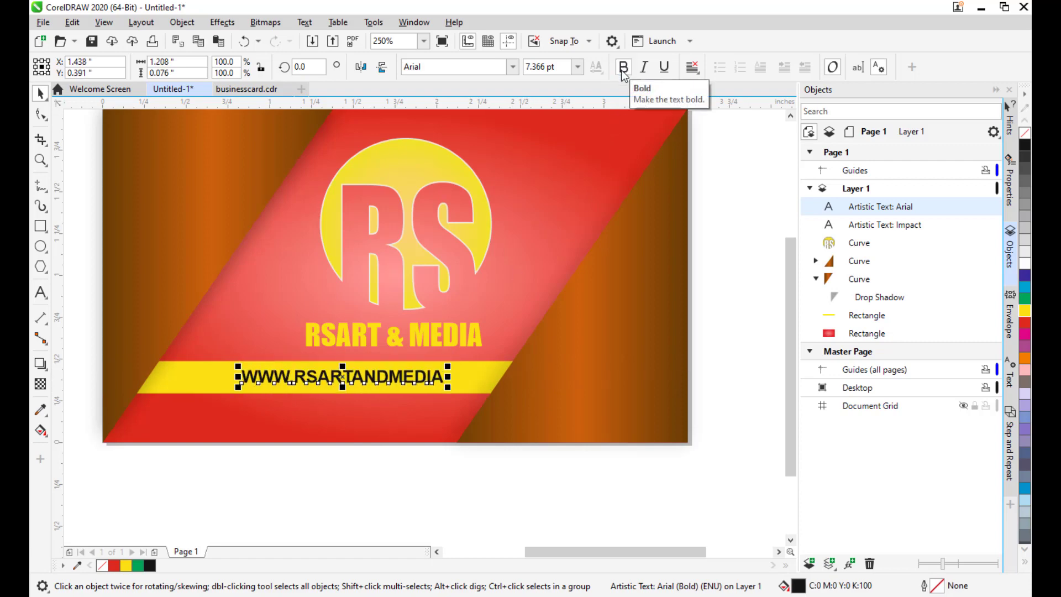
{"action": "left_click", "coordinate": [1026, 323]}
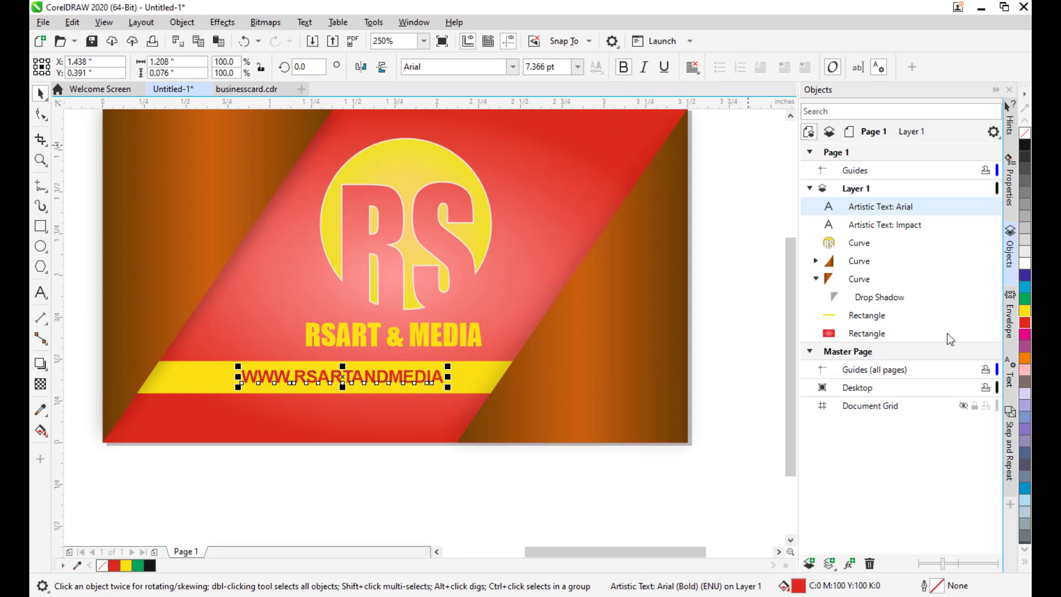
{"action": "left_click", "coordinate": [734, 340]}
Step: Review the whole card with its web address, compare it with the design in businesscard.cdr, and return to Untitled-1
{"action": "key", "text": "h"}
{"action": "left_click_drag", "start_coordinate": [633, 344], "coordinate": [699, 367]}
{"action": "scroll", "coordinate": [551, 303], "scroll_direction": "down", "scroll_amount": 1}
{"action": "left_click_drag", "start_coordinate": [552, 303], "coordinate": [552, 318]}
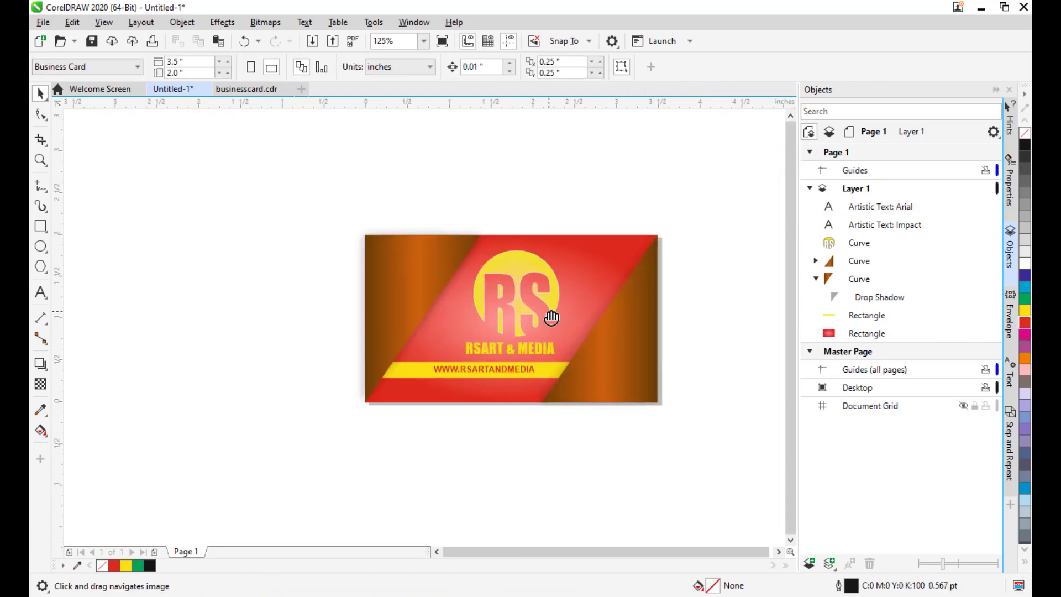
{"action": "key", "text": "space"}
{"action": "left_click", "coordinate": [499, 373]}
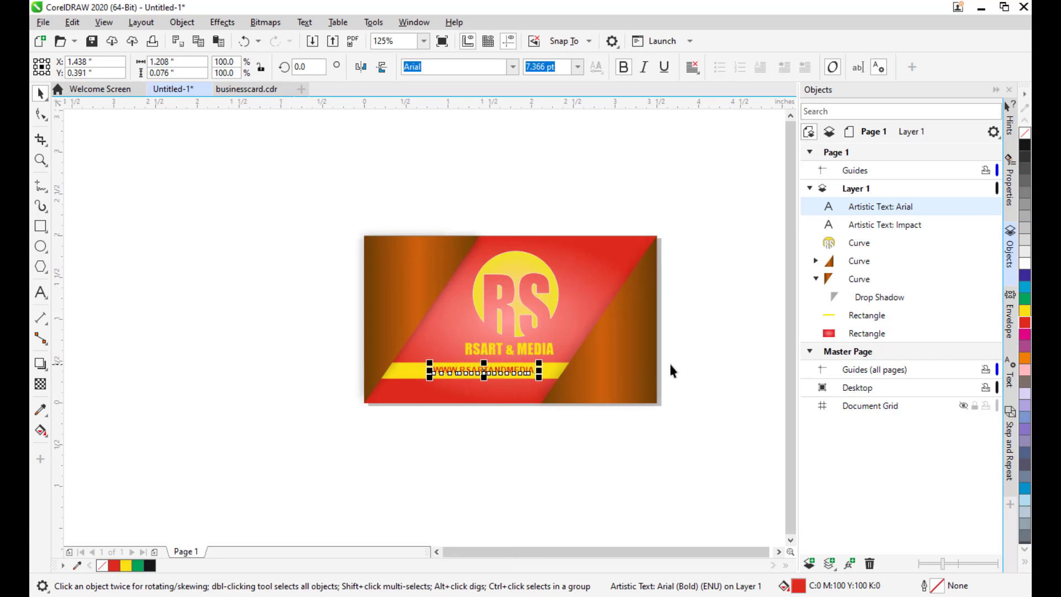
{"action": "left_click", "coordinate": [671, 371]}
{"action": "key", "text": "space"}
{"action": "left_click_drag", "start_coordinate": [663, 363], "coordinate": [606, 337]}
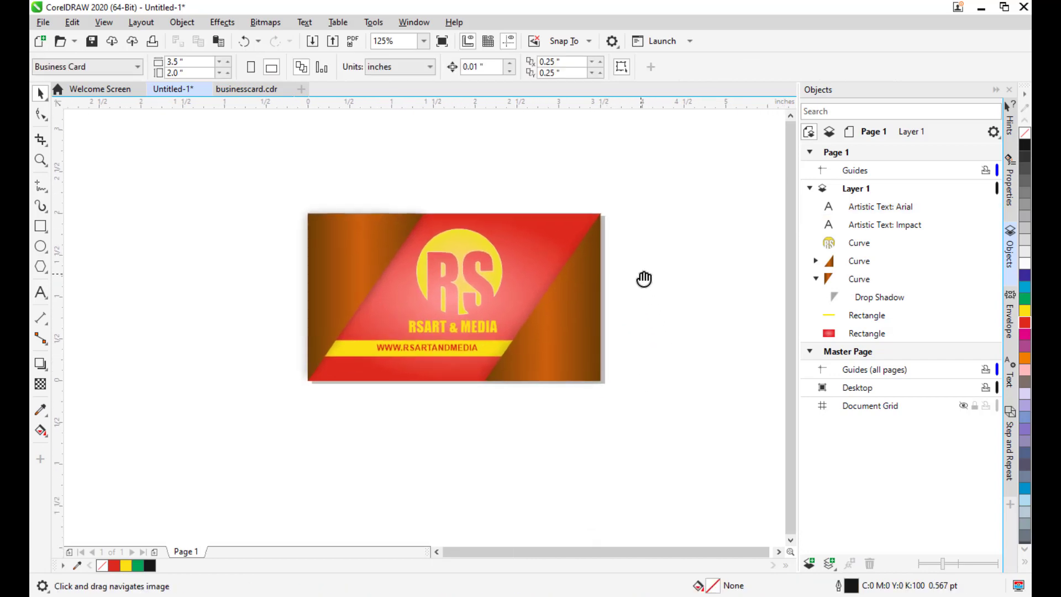
{"action": "scroll", "coordinate": [561, 241], "scroll_direction": "up", "scroll_amount": 1}
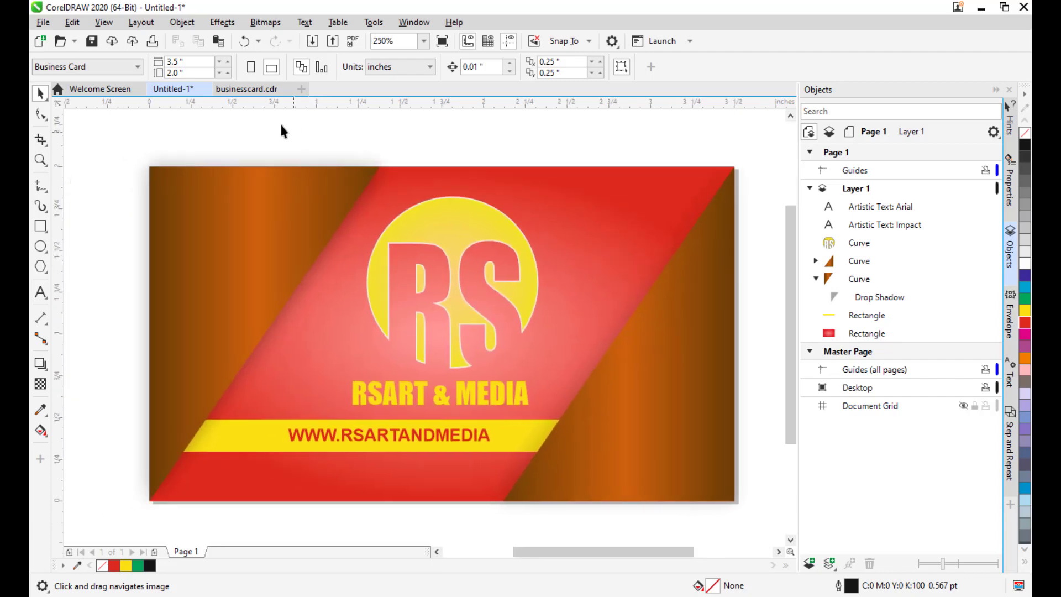
{"action": "left_click", "coordinate": [266, 95]}
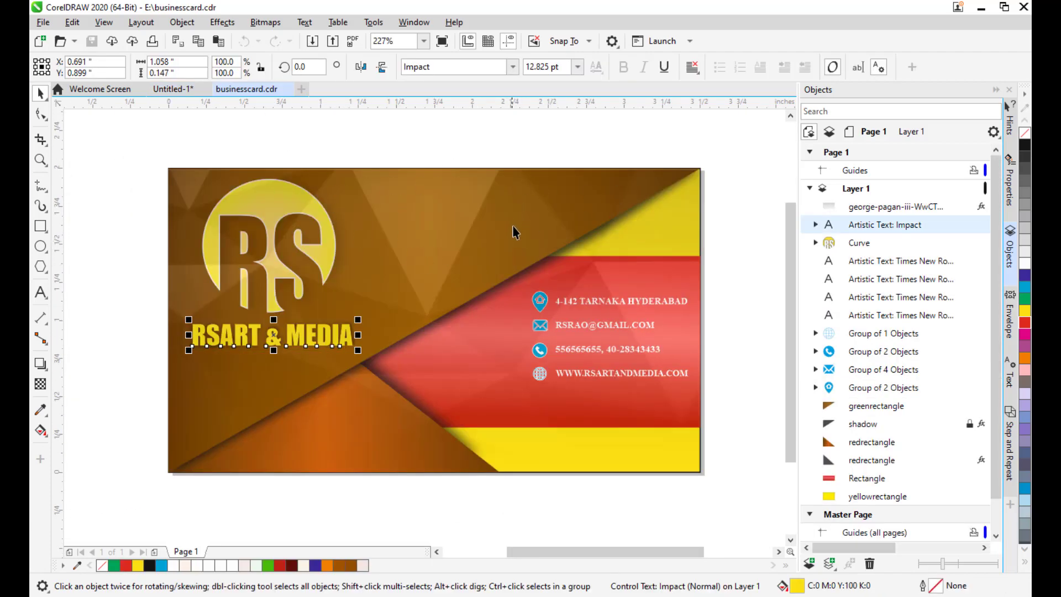
{"action": "left_click", "coordinate": [168, 91]}
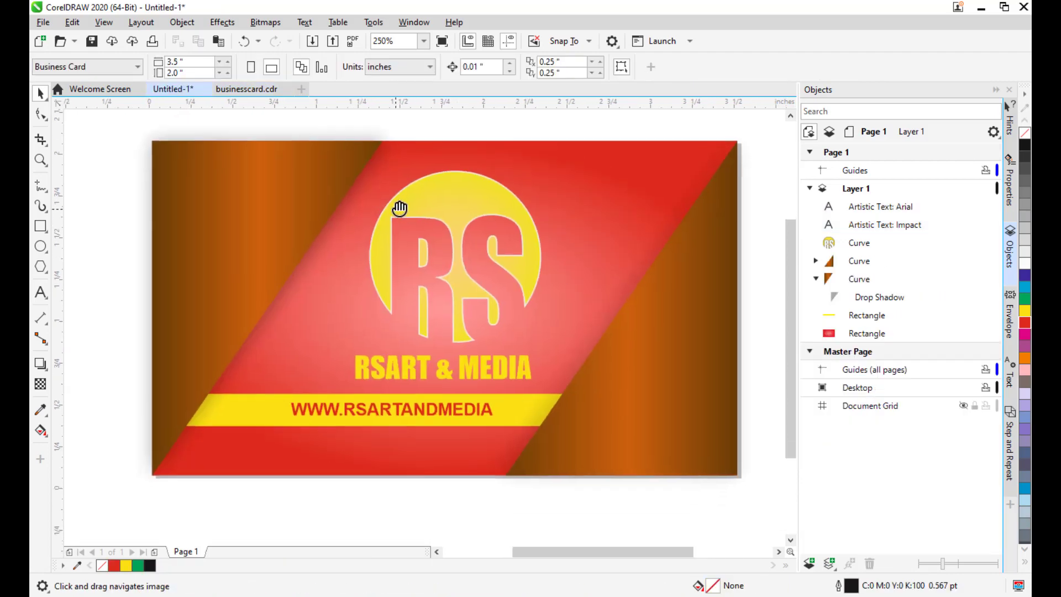
Step: Examine the RS logo and company name on the card and in businesscard.cdr, and return to Untitled-1
{"action": "left_click_drag", "start_coordinate": [400, 209], "coordinate": [393, 230]}
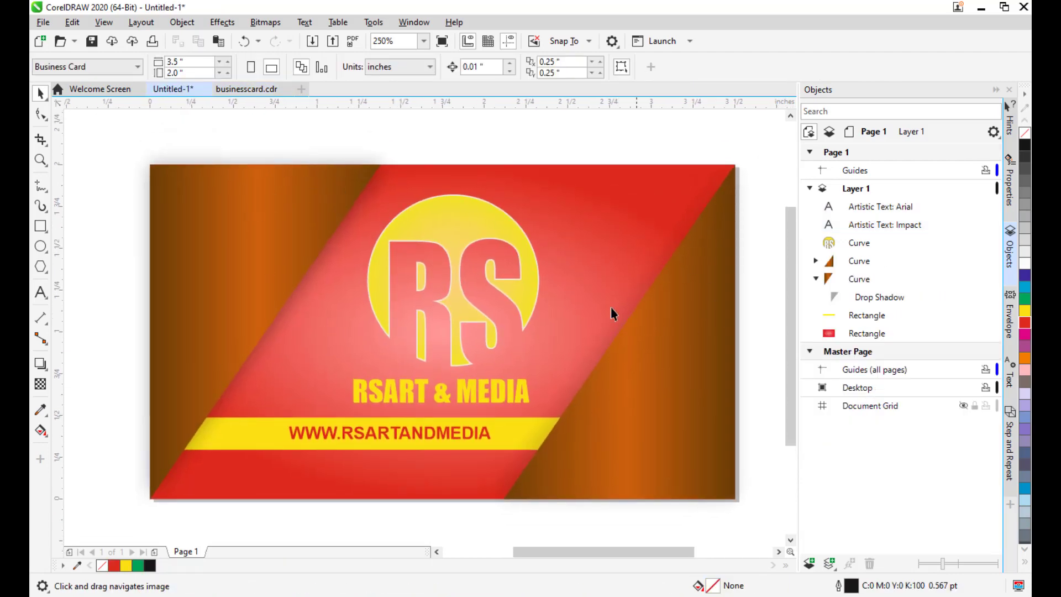
{"action": "left_click_drag", "start_coordinate": [611, 308], "coordinate": [588, 293]}
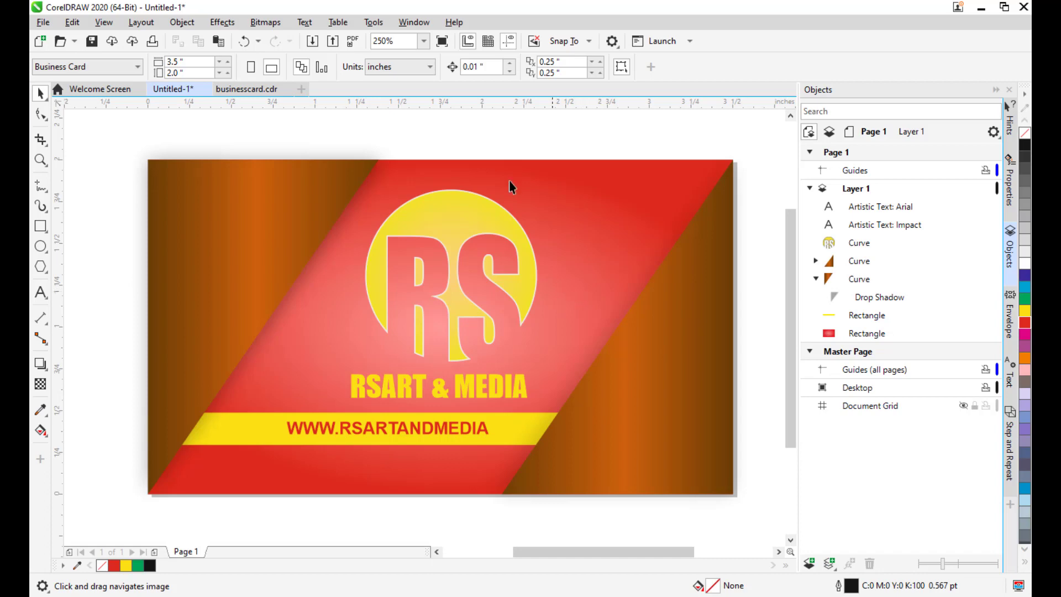
{"action": "left_click", "coordinate": [444, 397]}
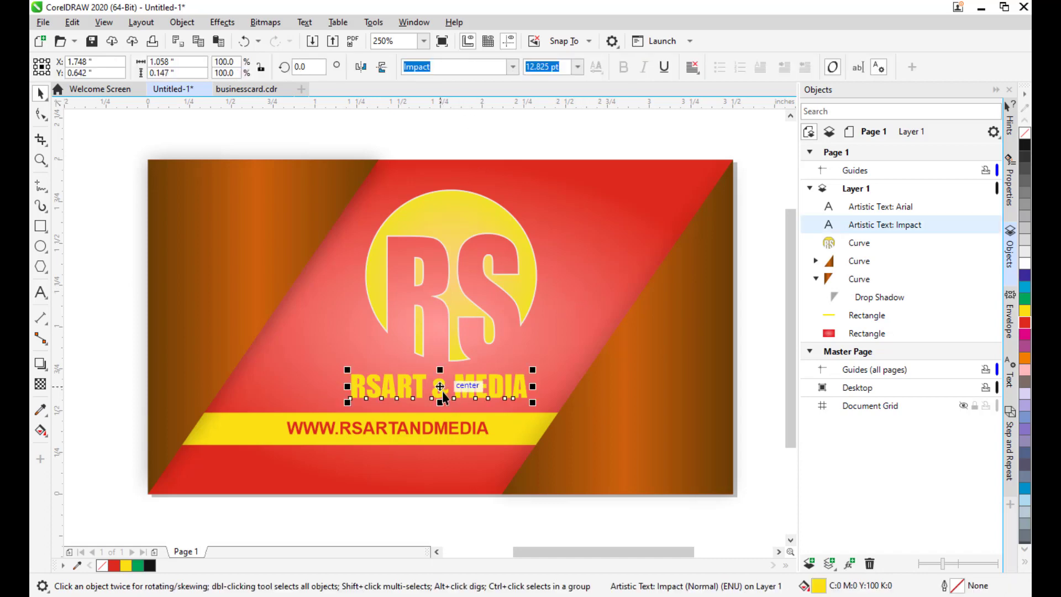
{"action": "left_click", "coordinate": [471, 232]}
{"action": "key", "text": "h"}
{"action": "left_click_drag", "start_coordinate": [533, 295], "coordinate": [514, 299]}
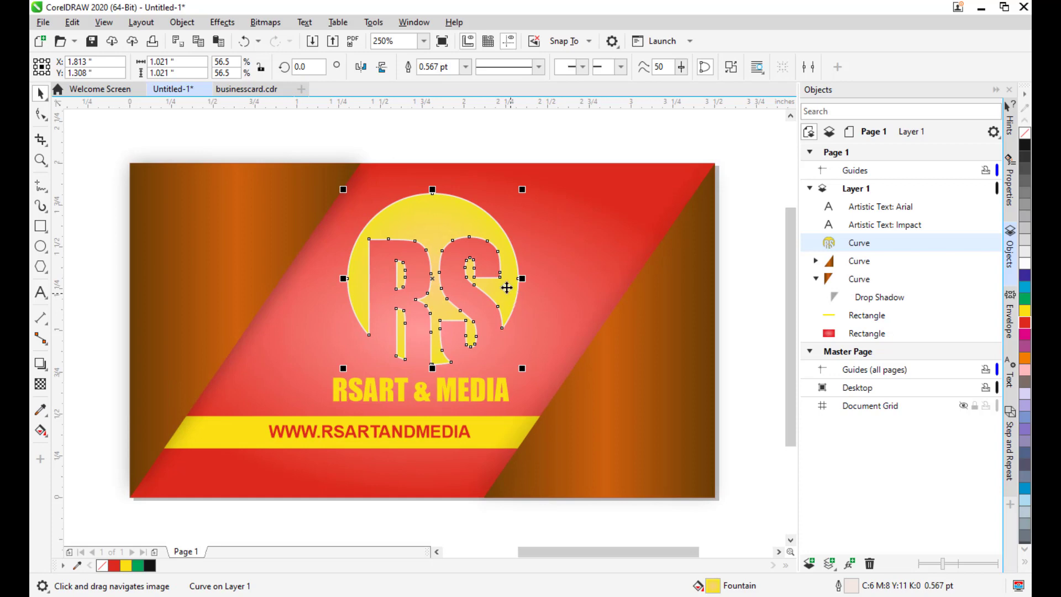
{"action": "left_click", "coordinate": [244, 90]}
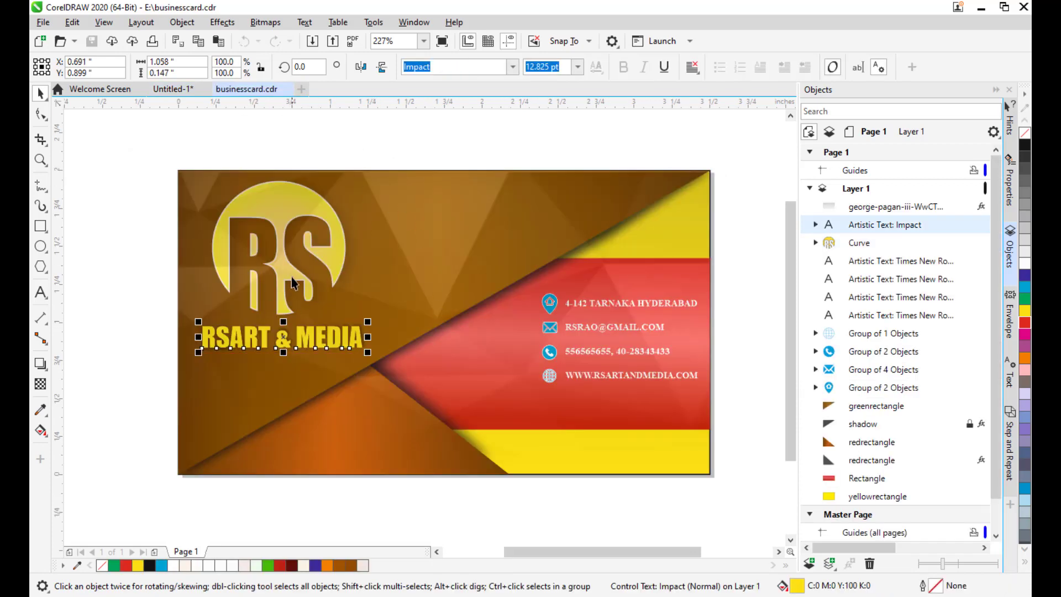
{"action": "left_click", "coordinate": [180, 90]}
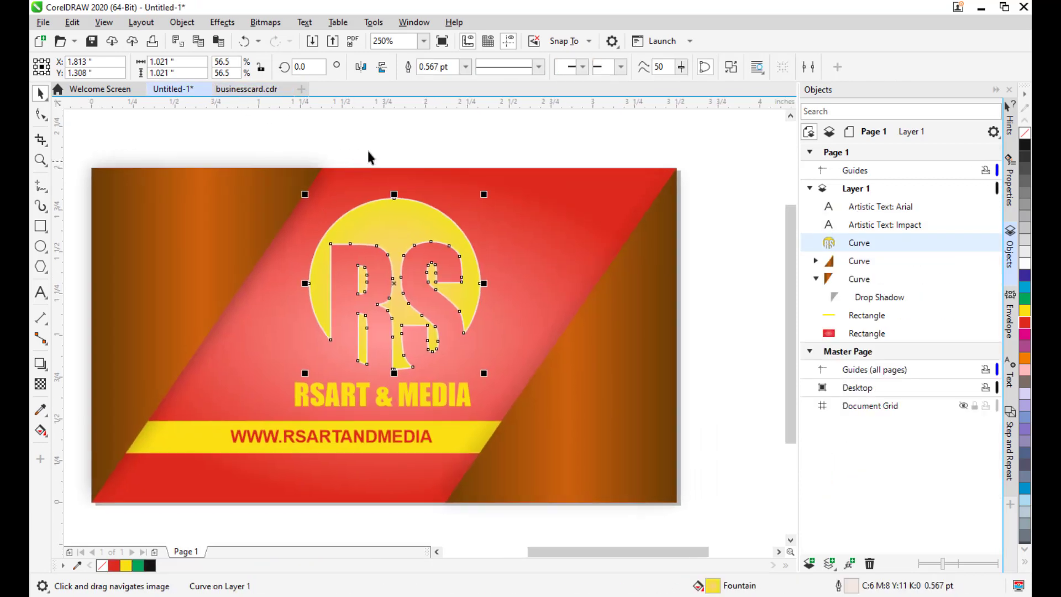
Step: Add a horizontal drop shadow to the RS logo, running from its left edge to its right edge
{"action": "left_click", "coordinate": [367, 151]}
{"action": "left_click", "coordinate": [399, 236]}
{"action": "scroll", "coordinate": [421, 227], "scroll_direction": "left", "scroll_amount": 2}
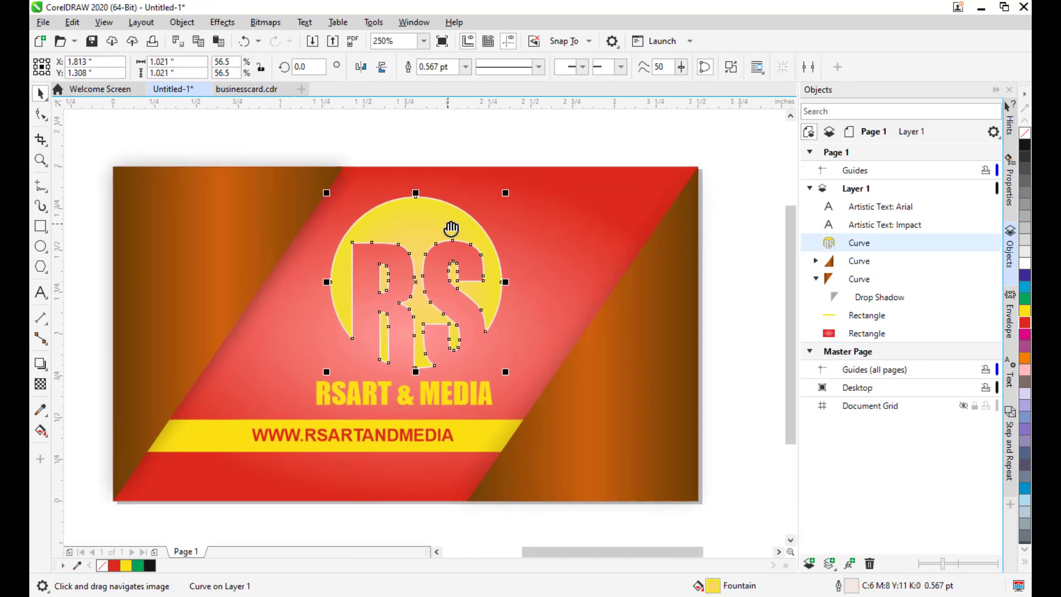
{"action": "left_click", "coordinate": [41, 365]}
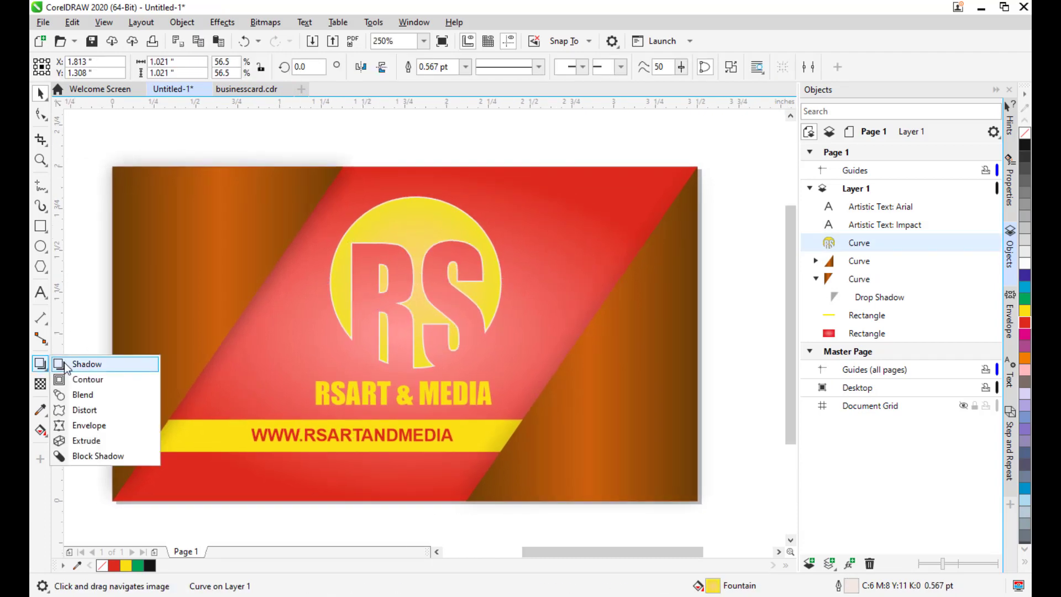
{"action": "left_click", "coordinate": [67, 363]}
{"action": "left_click_drag", "start_coordinate": [330, 282], "coordinate": [509, 285]}
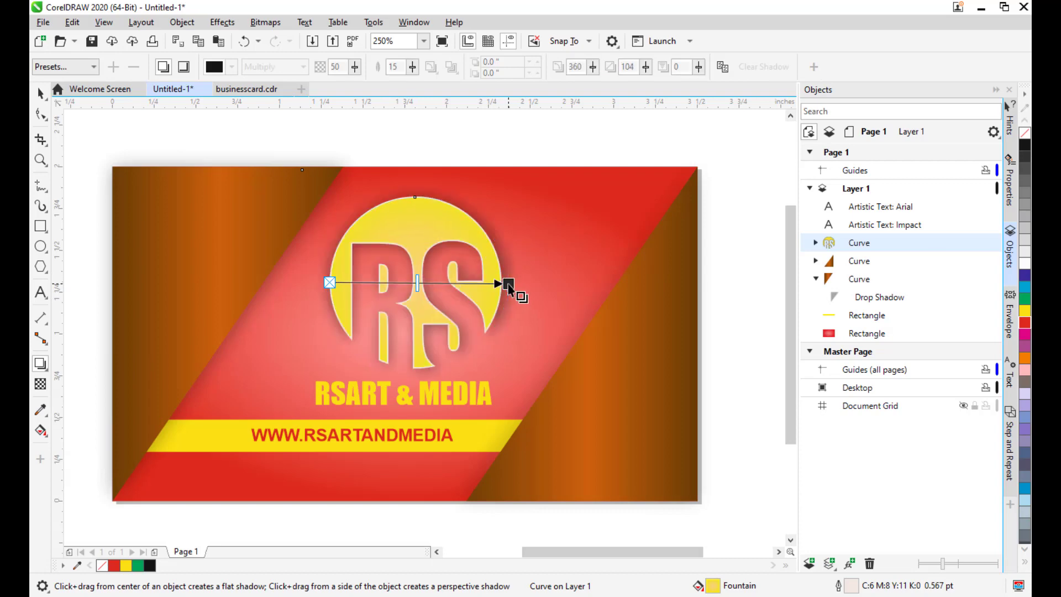
{"action": "left_click_drag", "start_coordinate": [526, 320], "coordinate": [550, 329]}
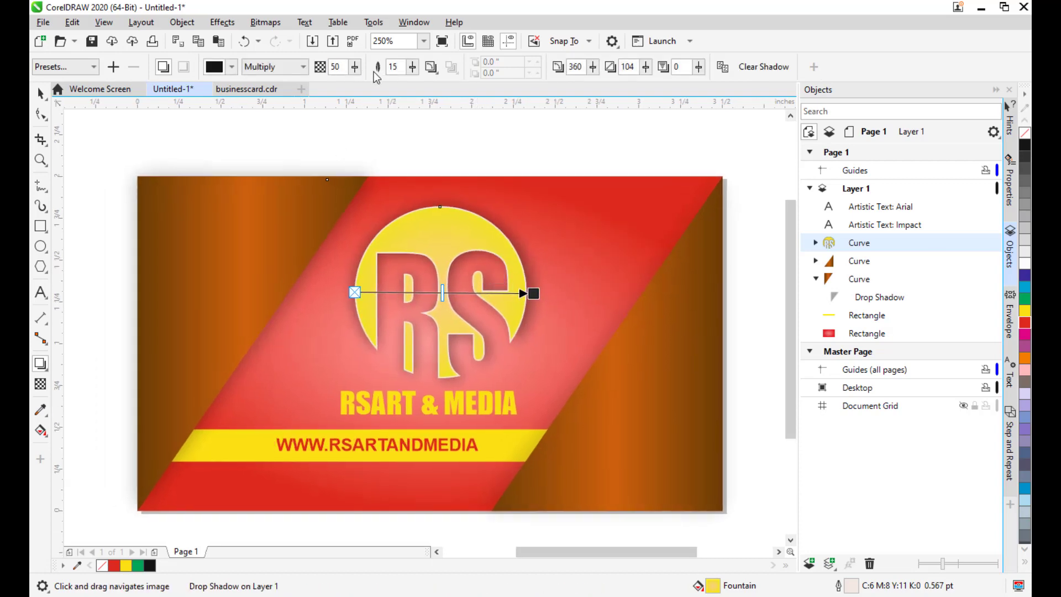
Step: Set the RS logo's shadow opacity to 27 and deselect the logo
{"action": "left_click", "coordinate": [356, 67]}
{"action": "left_click", "coordinate": [348, 83]}
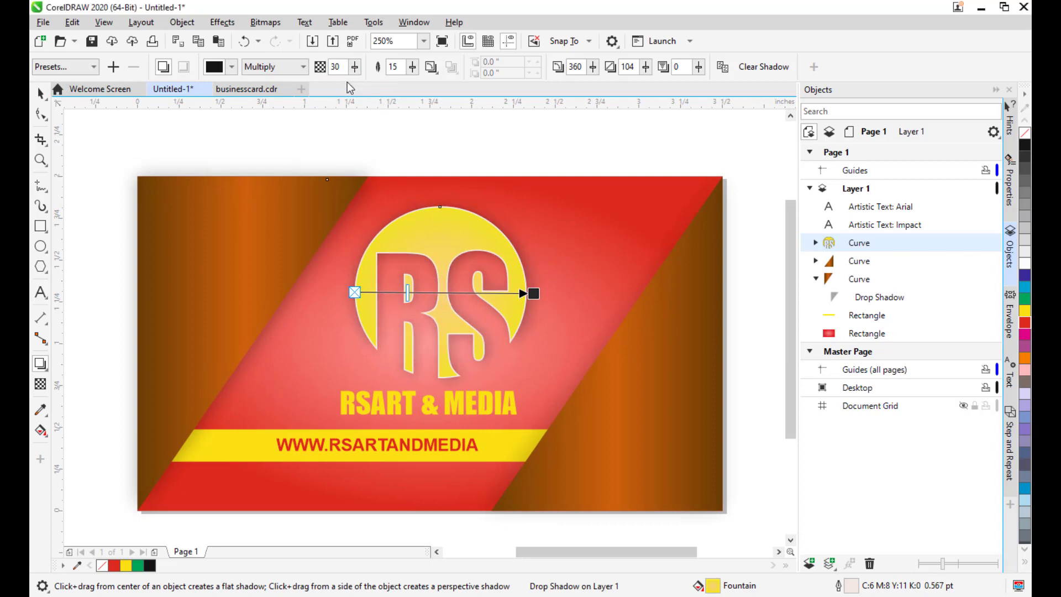
{"action": "scroll", "coordinate": [354, 72], "scroll_direction": "up", "scroll_amount": 1}
{"action": "left_click", "coordinate": [353, 71]}
{"action": "left_click_drag", "start_coordinate": [353, 83], "coordinate": [355, 89]}
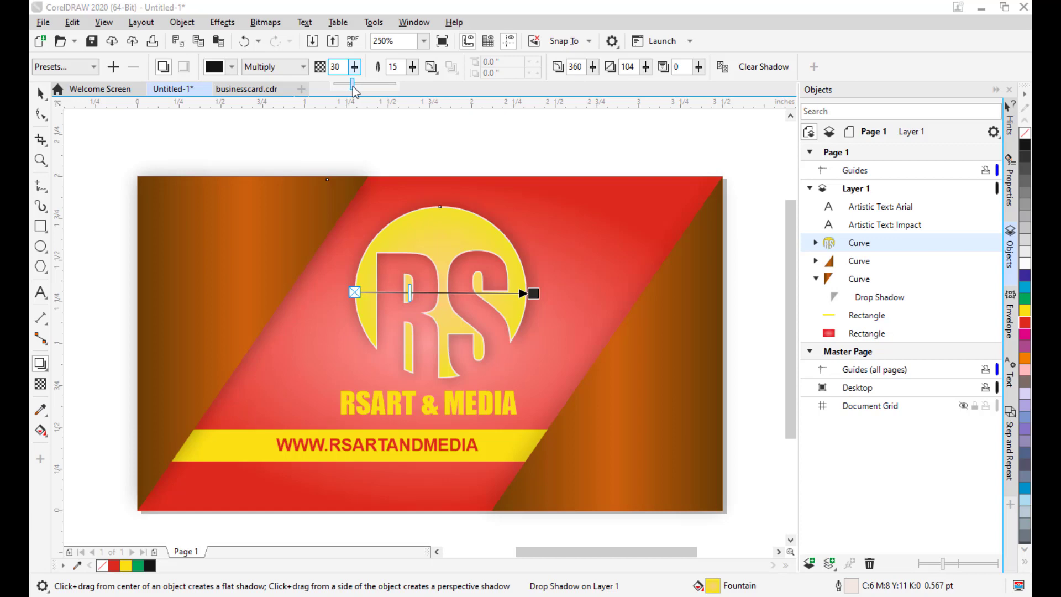
{"action": "left_click_drag", "start_coordinate": [351, 88], "coordinate": [351, 89]}
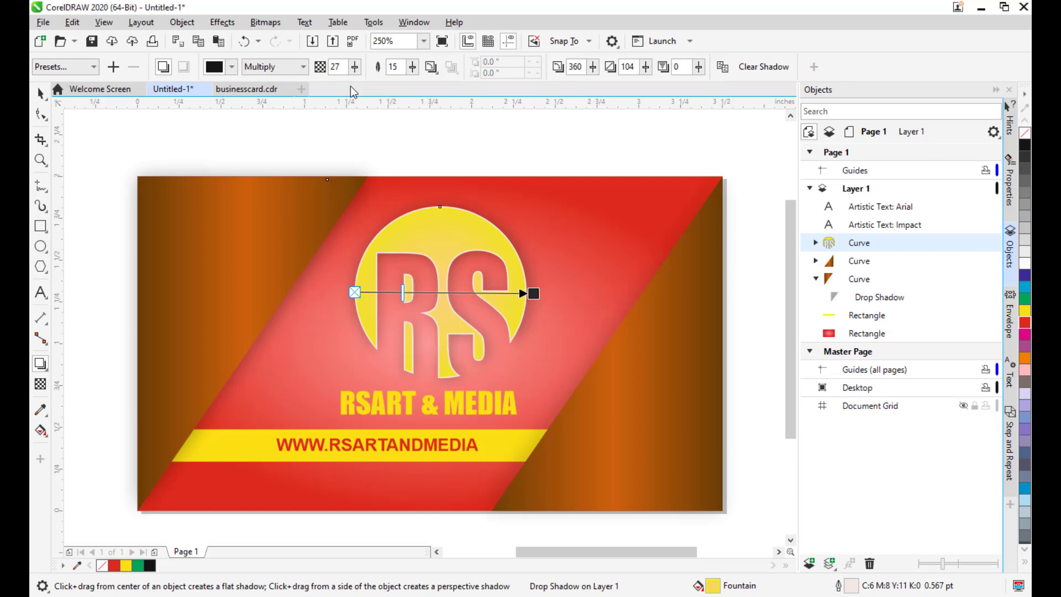
{"action": "left_click", "coordinate": [41, 93]}
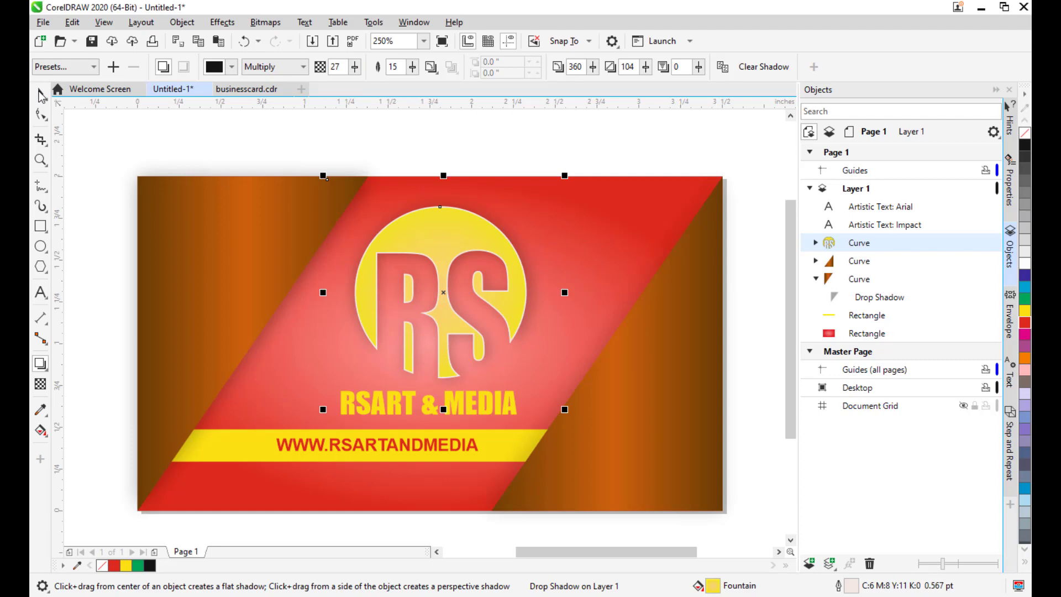
{"action": "left_click", "coordinate": [466, 134]}
{"action": "scroll", "coordinate": [511, 221], "scroll_direction": "down", "scroll_amount": 1}
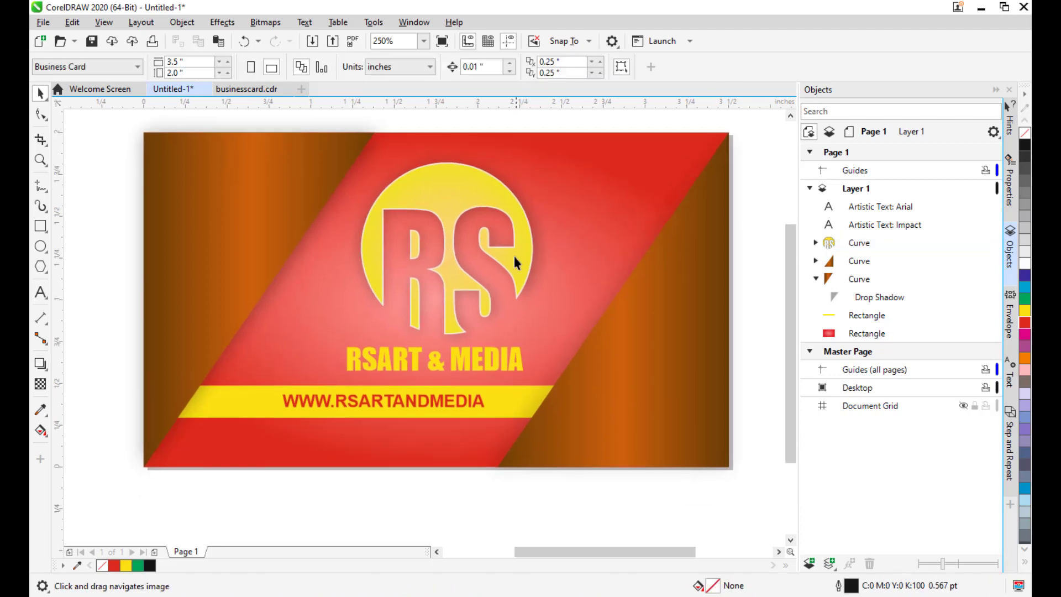
Step: Add a horizontal drop shadow to the RSART & MEDIA text, running from its left end to its right end
{"action": "left_click", "coordinate": [466, 362]}
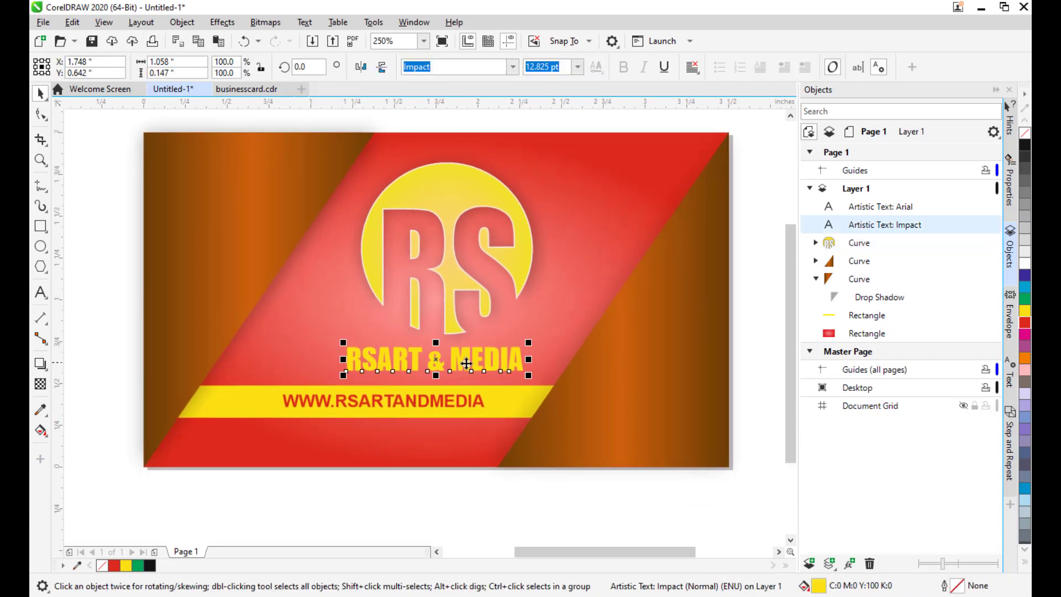
{"action": "left_click", "coordinate": [41, 364]}
{"action": "left_click_drag", "start_coordinate": [349, 362], "coordinate": [529, 365]}
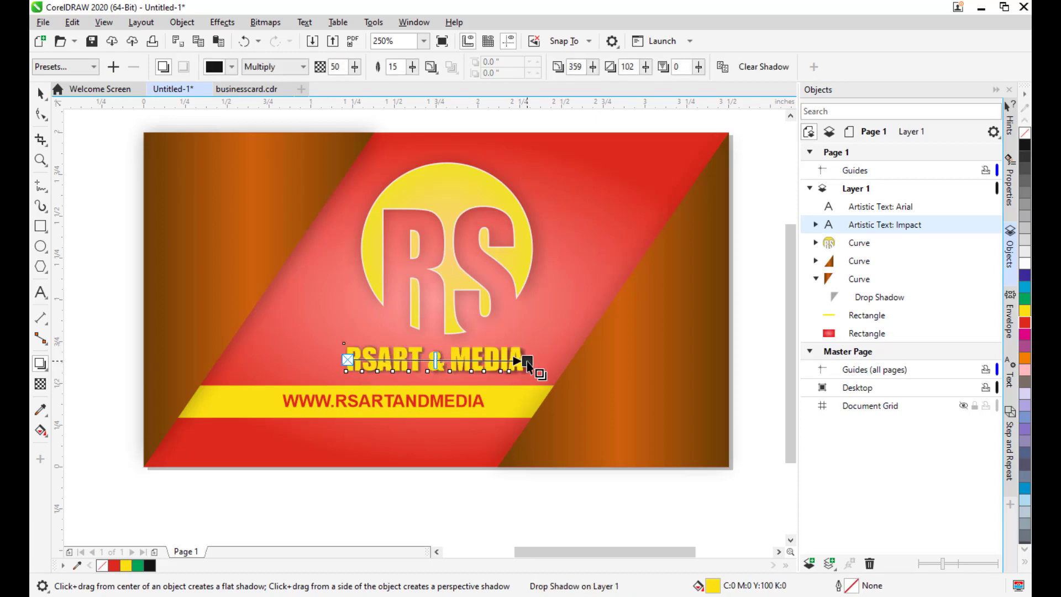
Step: Set the company name's shadow opacity to 23 and deselect the text
{"action": "left_click", "coordinate": [354, 68]}
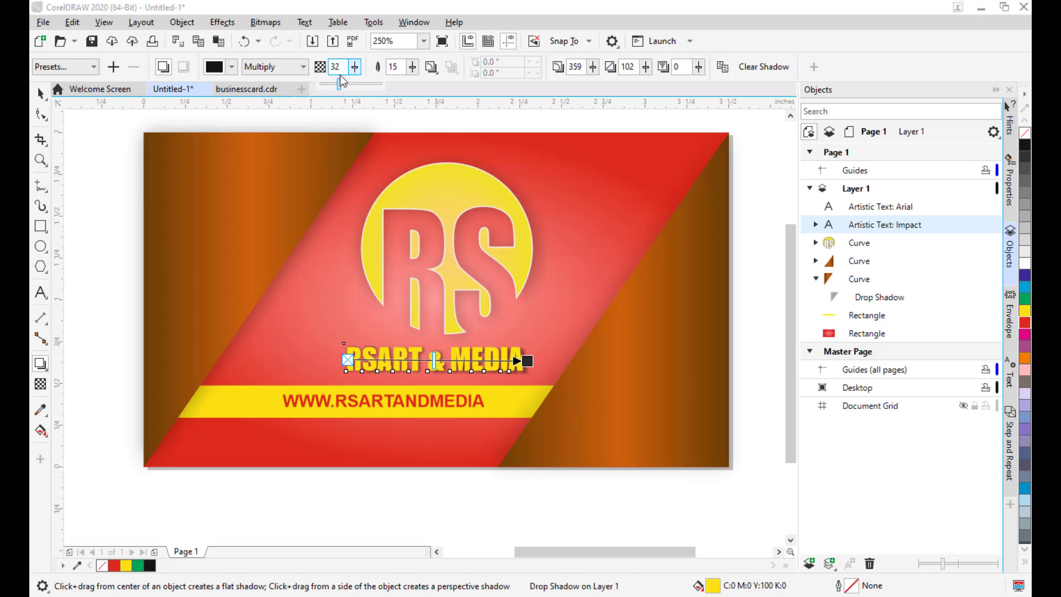
{"action": "left_click", "coordinate": [341, 76]}
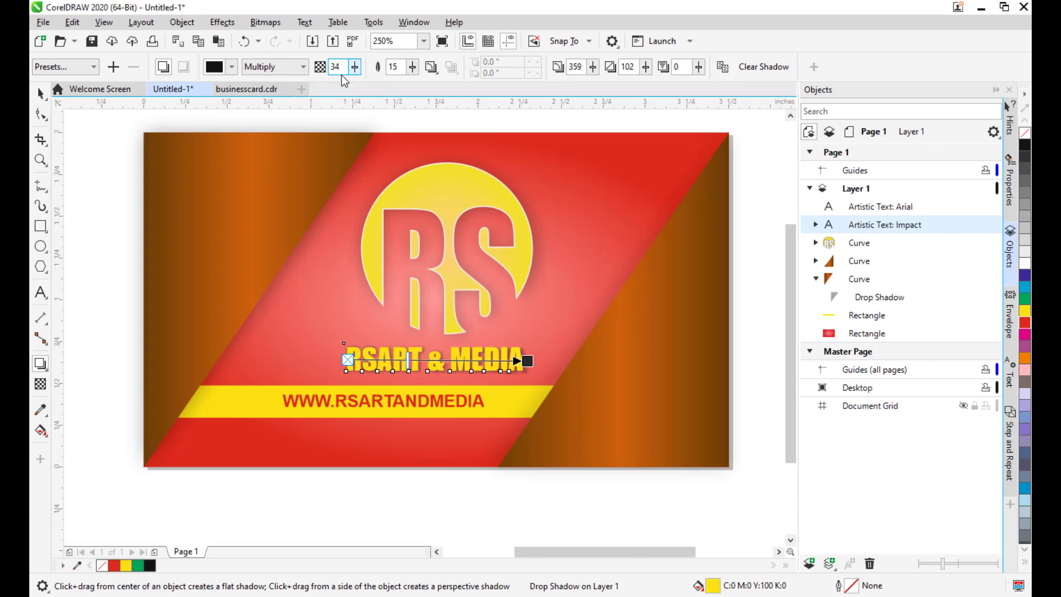
{"action": "left_click", "coordinate": [355, 67]}
{"action": "left_click_drag", "start_coordinate": [358, 83], "coordinate": [356, 89]}
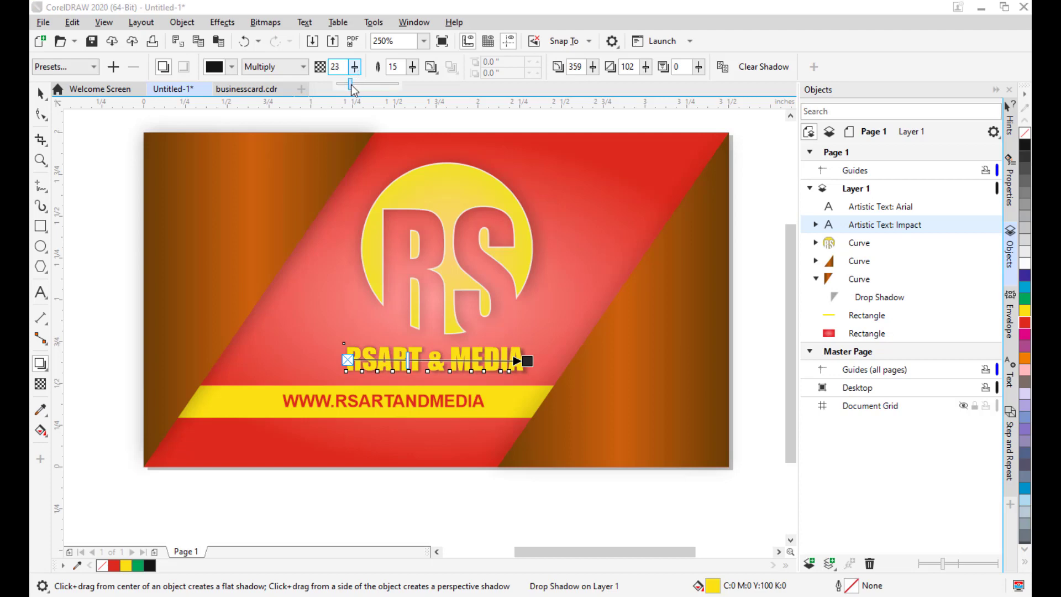
{"action": "left_click", "coordinate": [40, 93]}
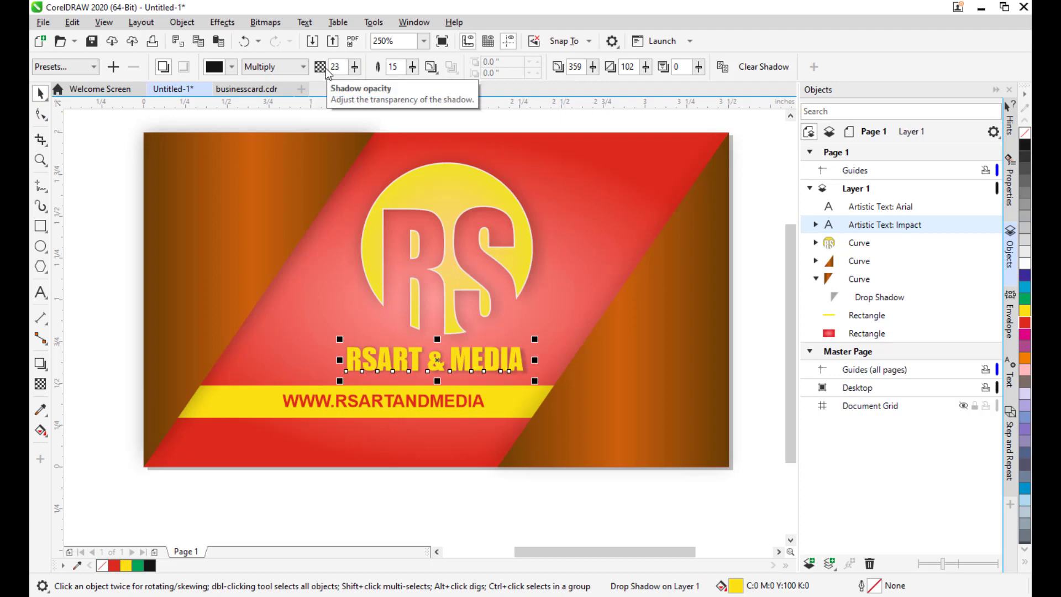
{"action": "left_click", "coordinate": [104, 235]}
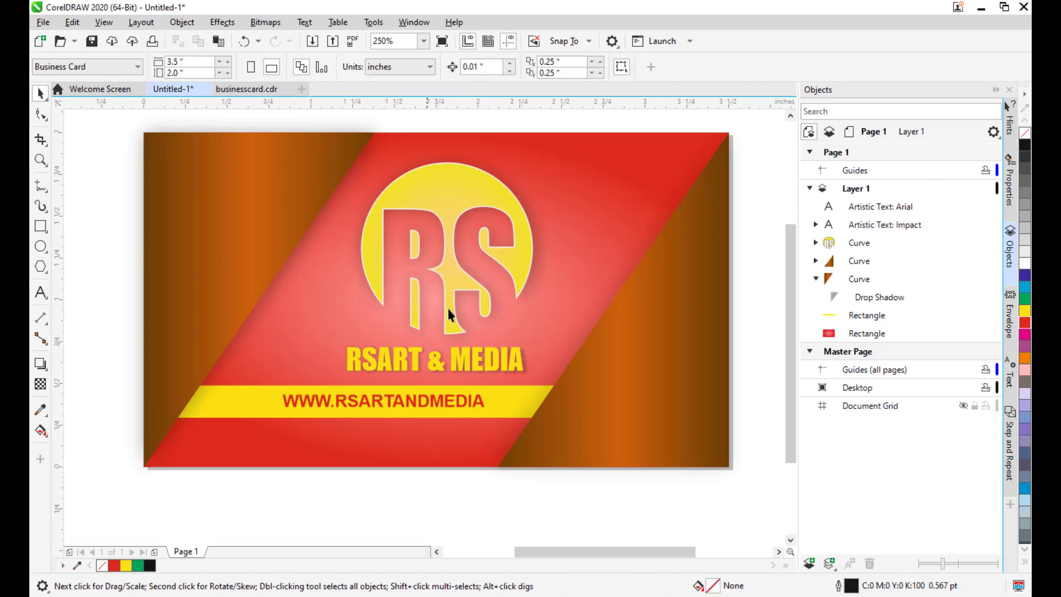
{"action": "scroll", "coordinate": [575, 280], "scroll_direction": "down", "scroll_amount": 2}
{"action": "scroll", "coordinate": [502, 246], "scroll_direction": "up", "scroll_amount": 2}
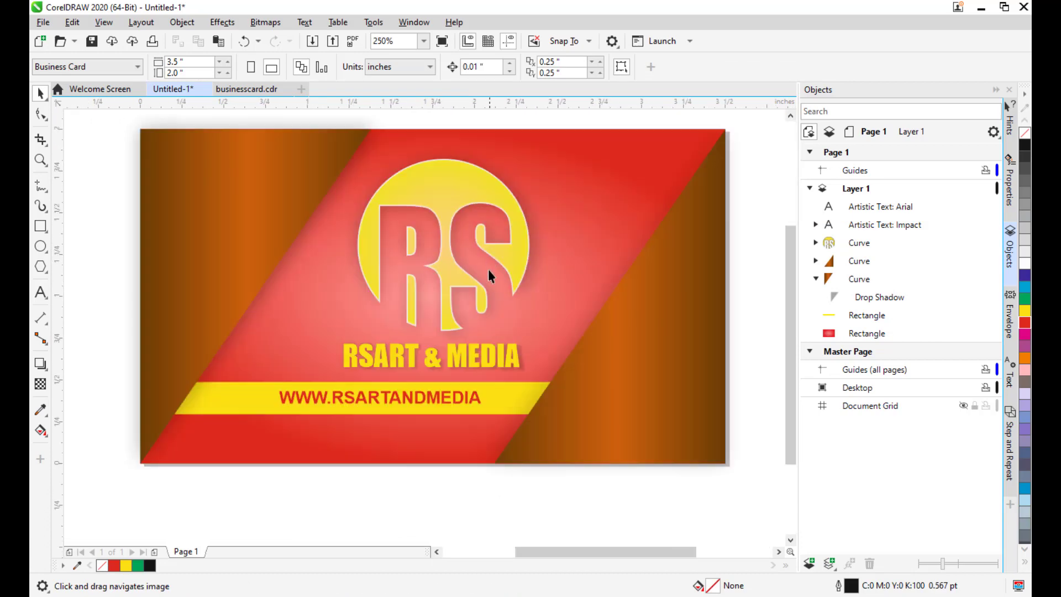
{"action": "scroll", "coordinate": [489, 270], "scroll_direction": "down", "scroll_amount": 1}
{"action": "scroll", "coordinate": [517, 294], "scroll_direction": "up", "scroll_amount": 1}
{"action": "scroll", "coordinate": [641, 286], "scroll_direction": "down", "scroll_amount": 1}
{"action": "scroll", "coordinate": [616, 282], "scroll_direction": "up", "scroll_amount": 1}
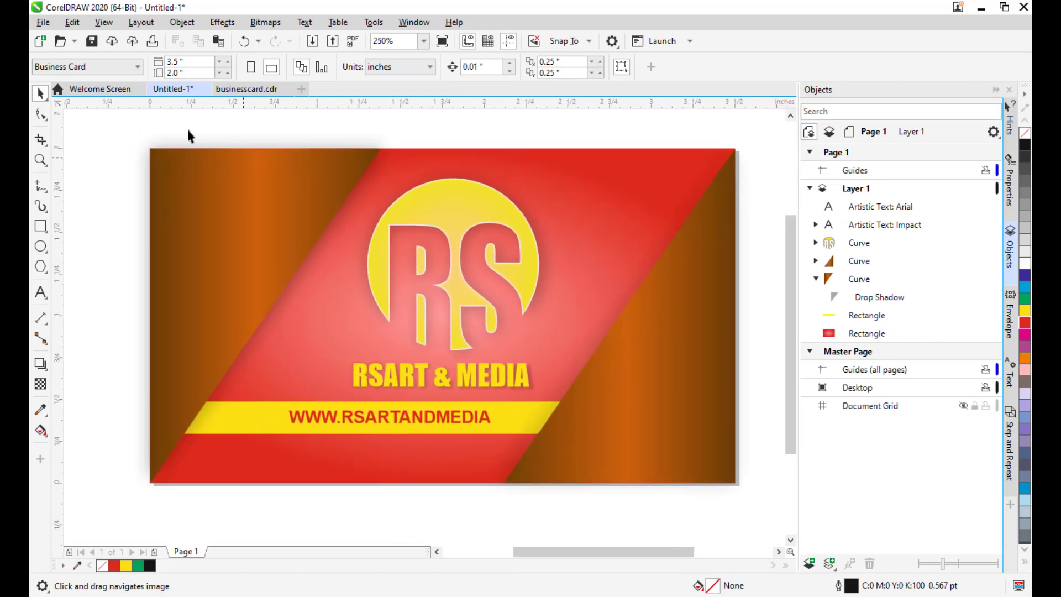
Step: Copy the polygon texture image from businesscard.cdr, paste it over the card in Untitled-1, and deselect it
{"action": "left_click", "coordinate": [243, 90]}
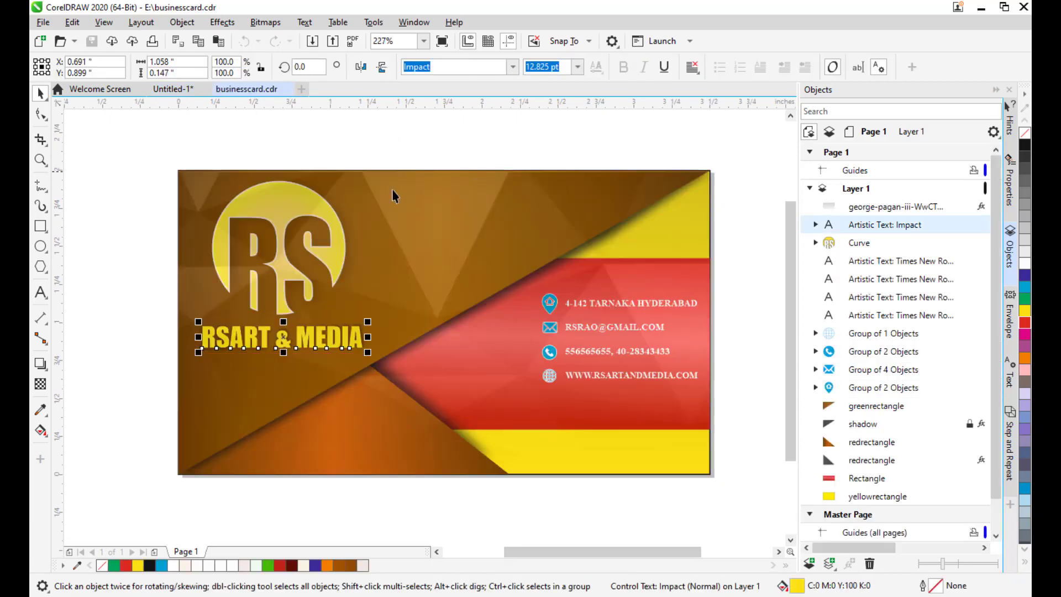
{"action": "left_click", "coordinate": [891, 208]}
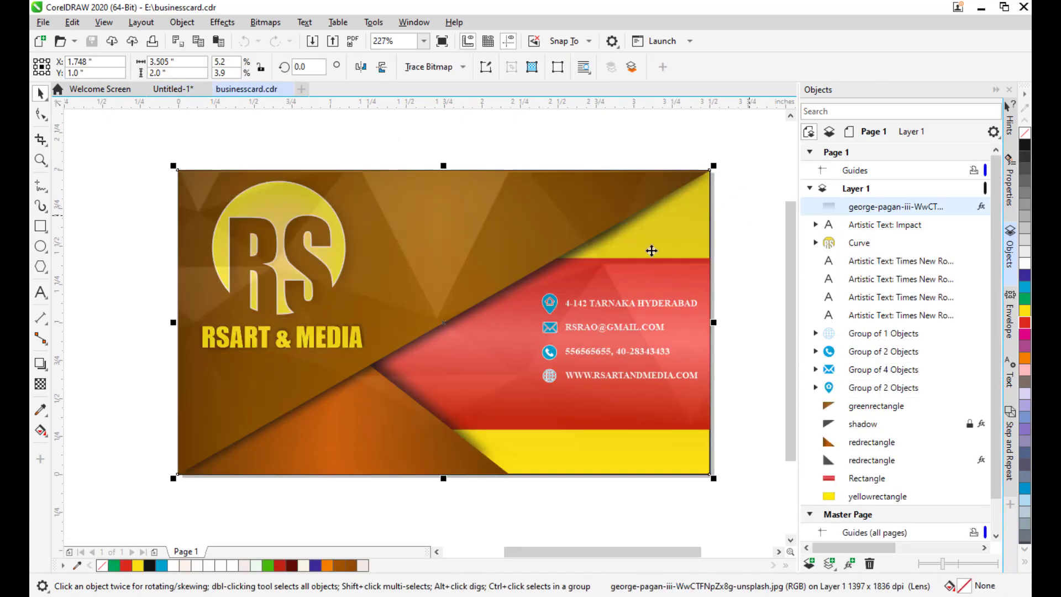
{"action": "scroll", "coordinate": [580, 241], "scroll_direction": "right", "scroll_amount": 1}
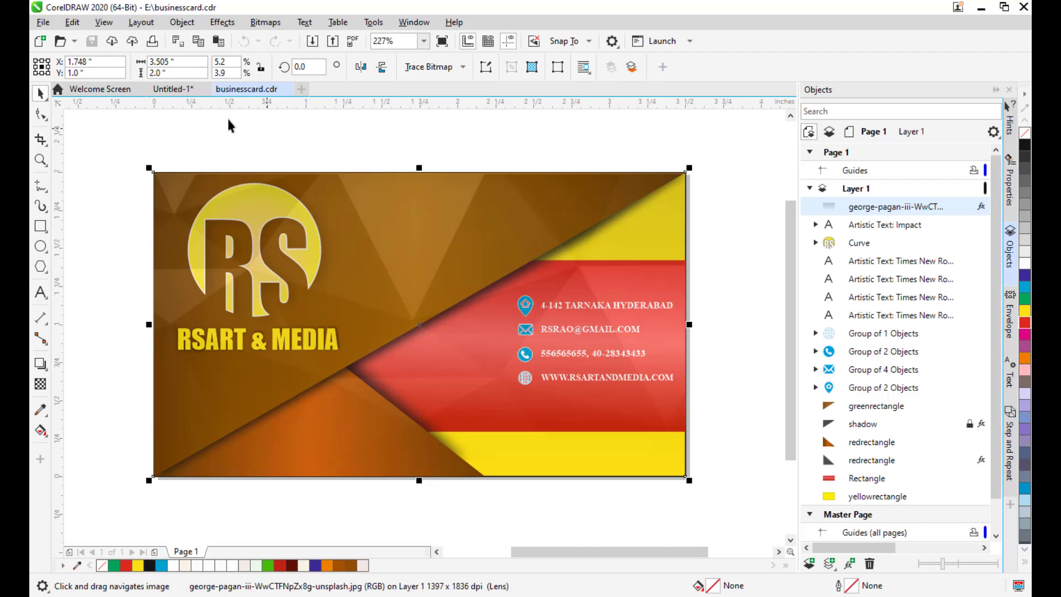
{"action": "left_click", "coordinate": [173, 89]}
{"action": "scroll", "coordinate": [407, 230], "scroll_direction": "down", "scroll_amount": 1}
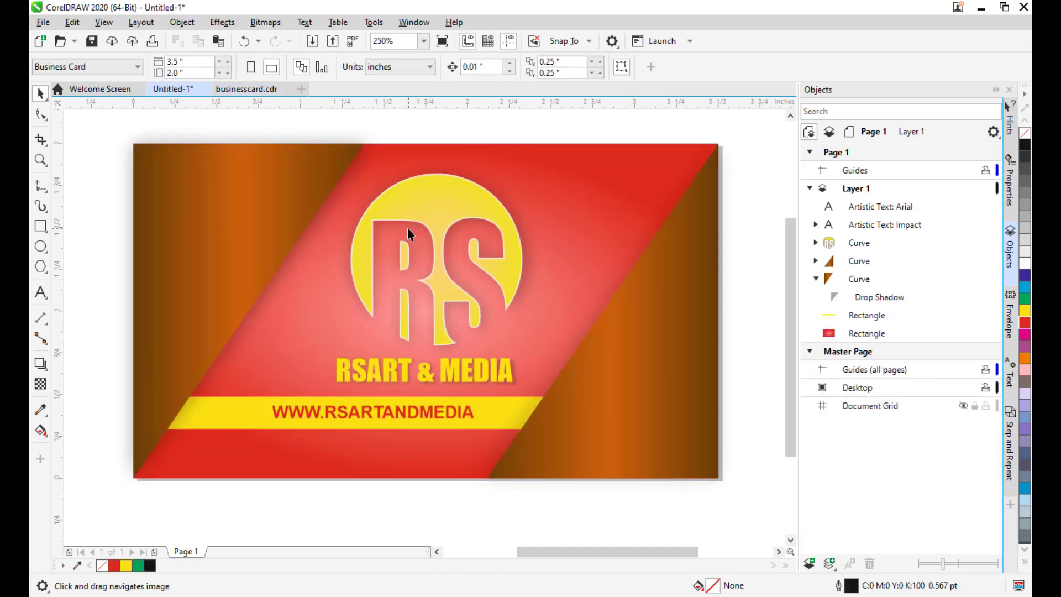
{"action": "key", "text": "ctrl+v"}
{"action": "scroll", "coordinate": [474, 227], "scroll_direction": "right", "scroll_amount": 1}
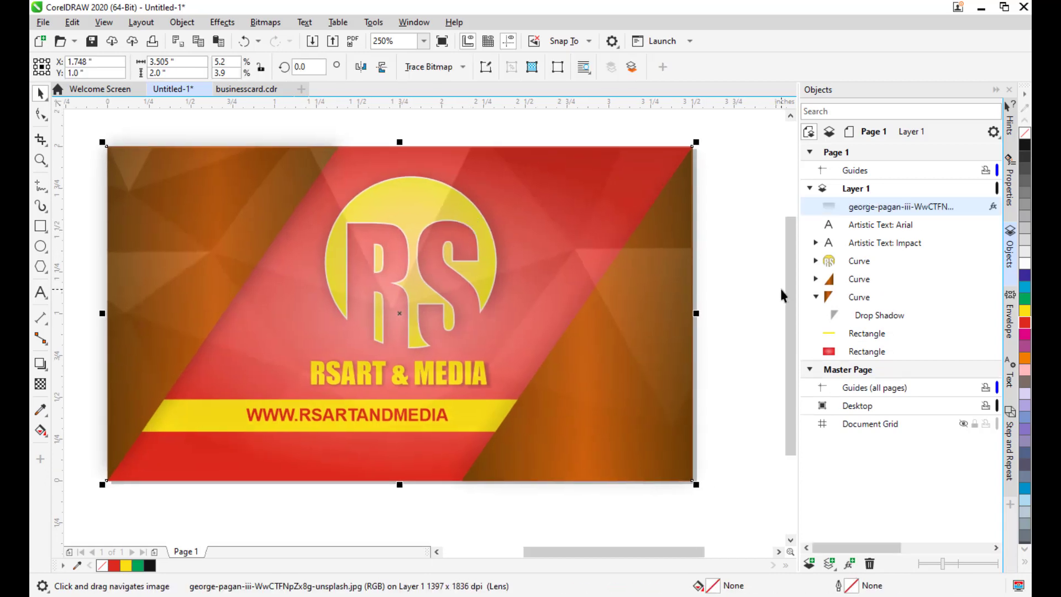
{"action": "left_click", "coordinate": [757, 292]}
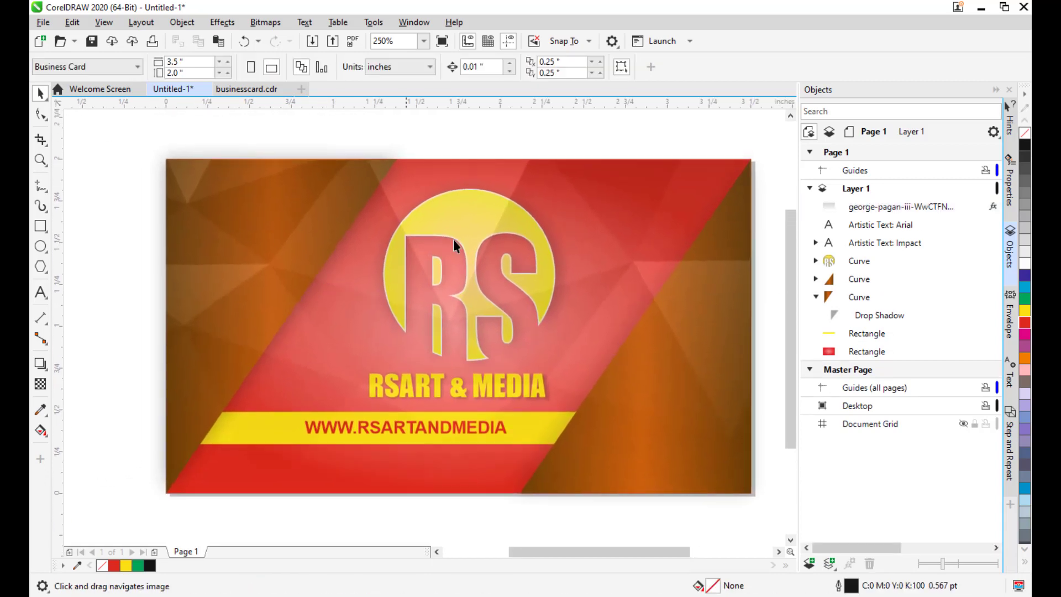
Step: Move the RS logo curve with its shadow above the polygon texture image in the stacking order of Layer 1
{"action": "scroll", "coordinate": [579, 319], "scroll_direction": "right", "scroll_amount": 1}
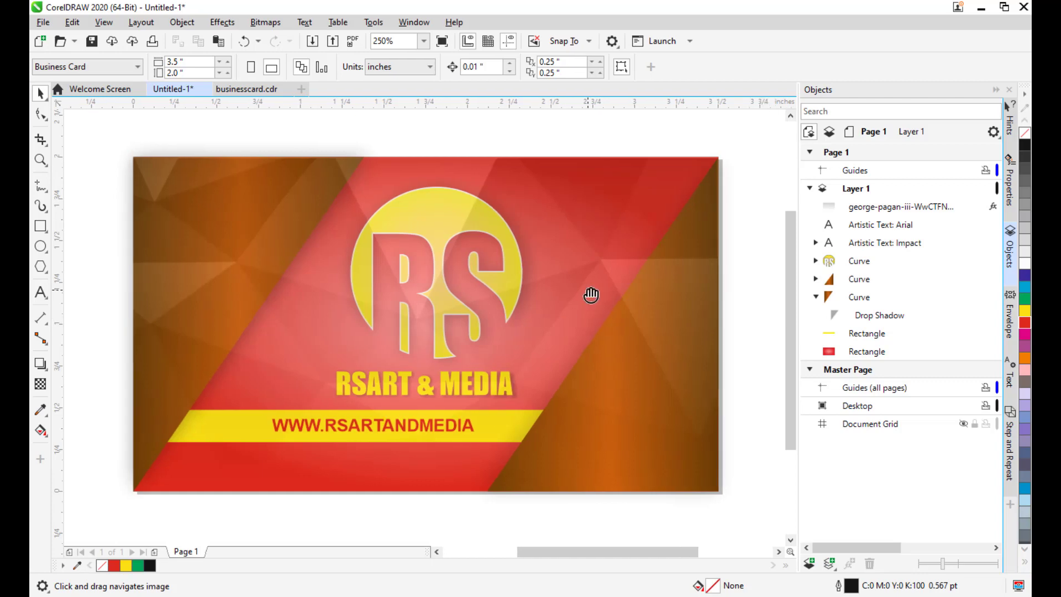
{"action": "left_click", "coordinate": [751, 286]}
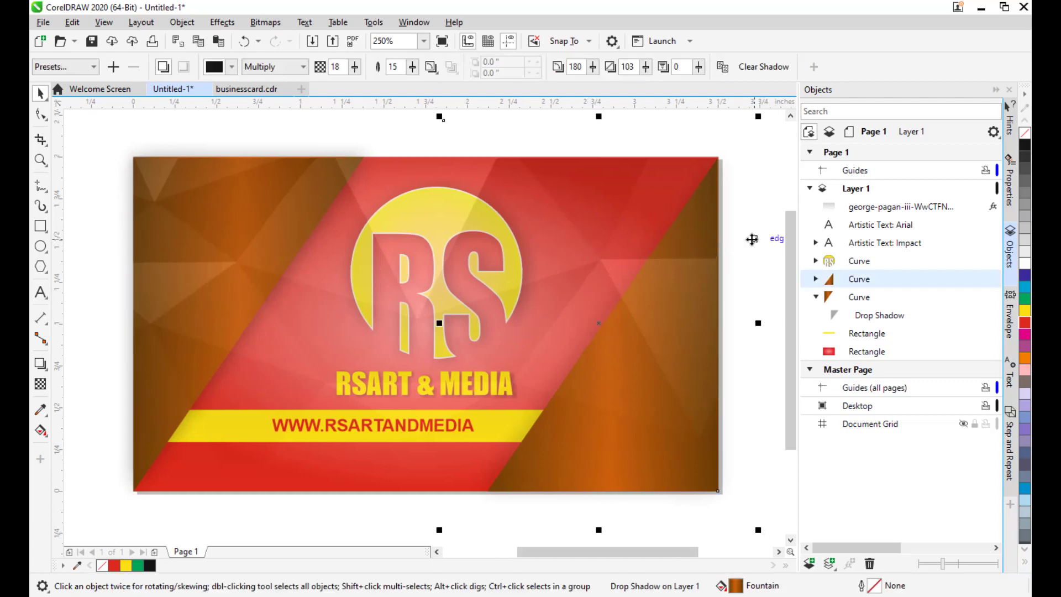
{"action": "left_click", "coordinate": [886, 245]}
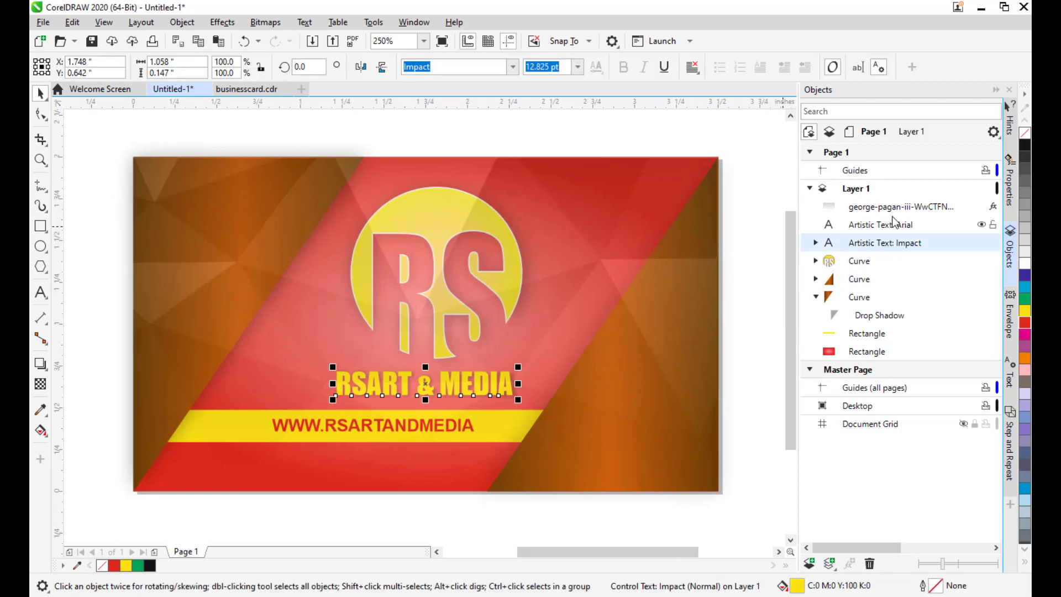
{"action": "left_click", "coordinate": [858, 263]}
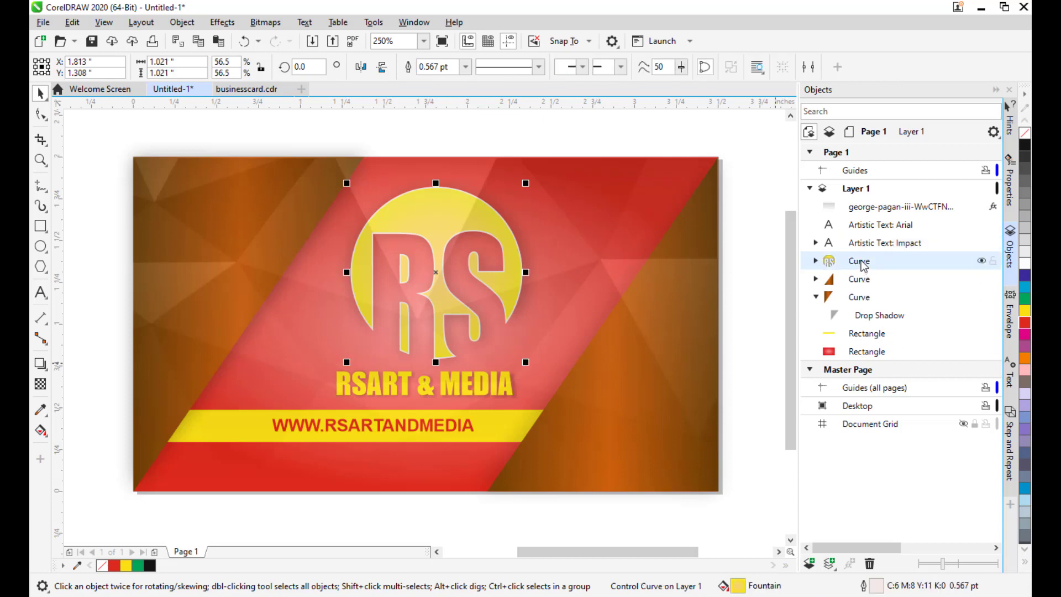
{"action": "left_click_drag", "start_coordinate": [864, 265], "coordinate": [859, 207]}
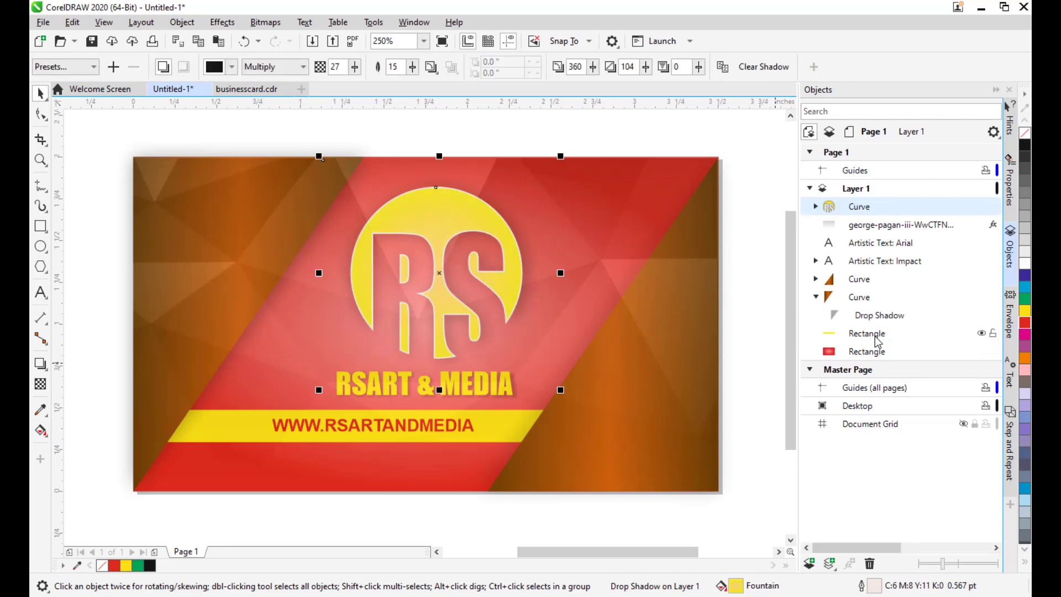
Step: Try to move the yellow band rectangle above the polygon texture image in Layer 1, and undo it
{"action": "left_click_drag", "start_coordinate": [877, 340], "coordinate": [877, 225]}
{"action": "key", "text": "ctrl+z"}
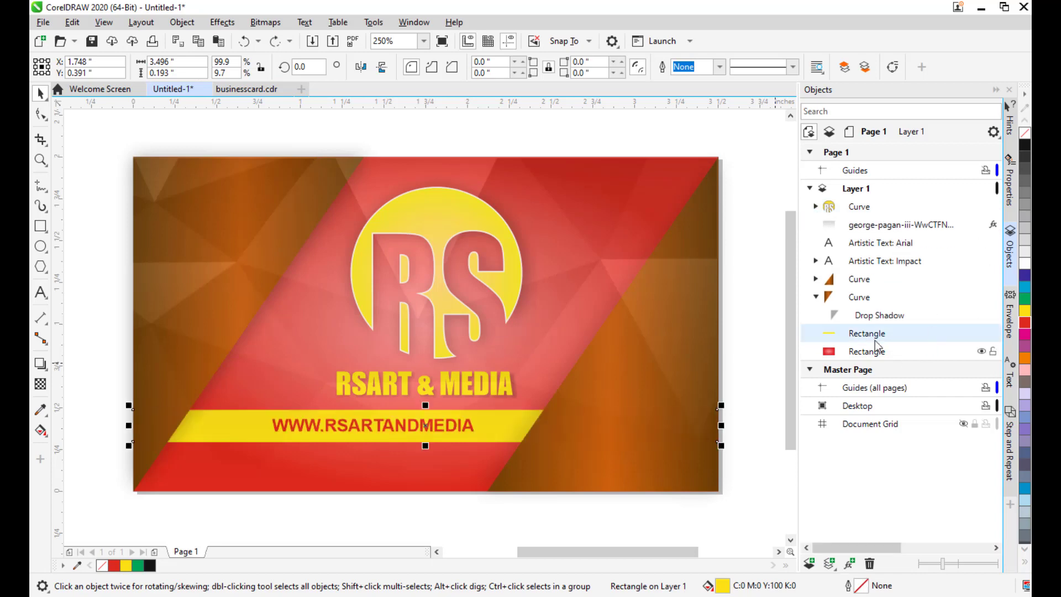
Step: Move the RSART & MEDIA text and the web-address text above the polygon texture image in Layer 1, and deselect
{"action": "left_click", "coordinate": [886, 243]}
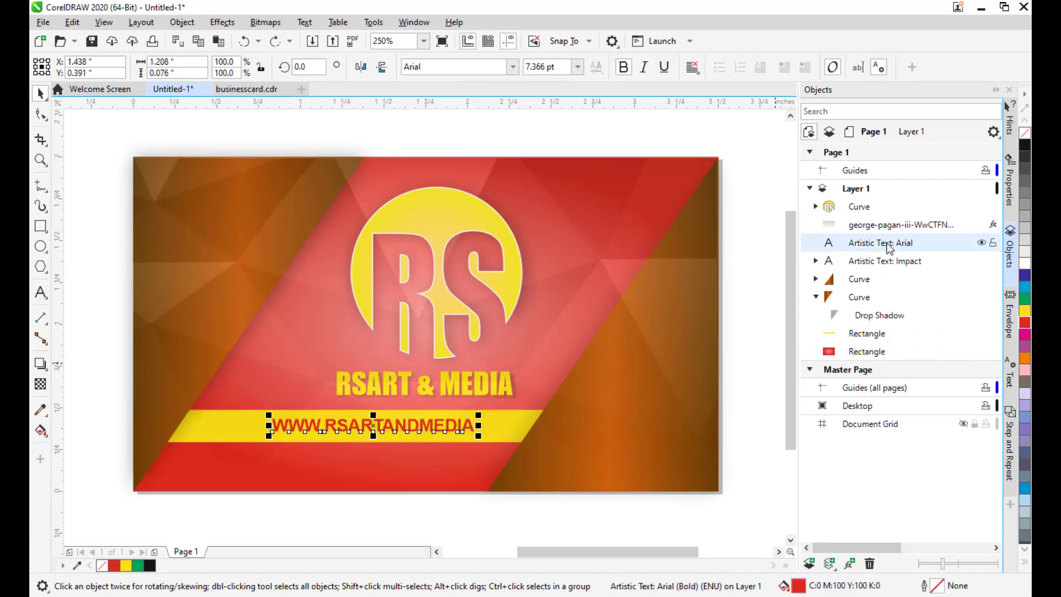
{"action": "left_click", "coordinate": [883, 261]}
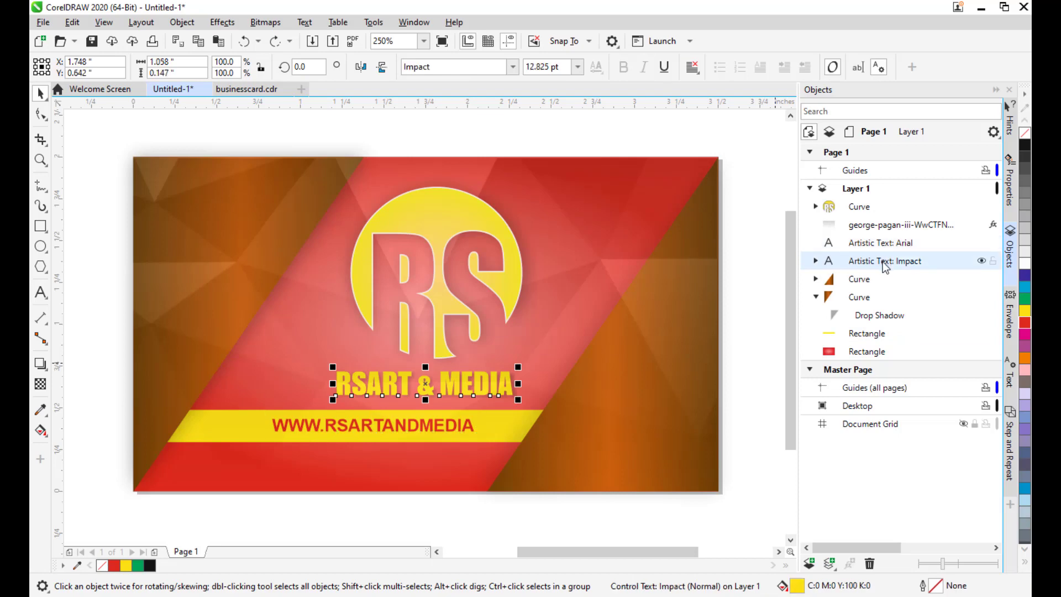
{"action": "left_click_drag", "start_coordinate": [883, 261], "coordinate": [881, 220]}
{"action": "left_click", "coordinate": [879, 262]}
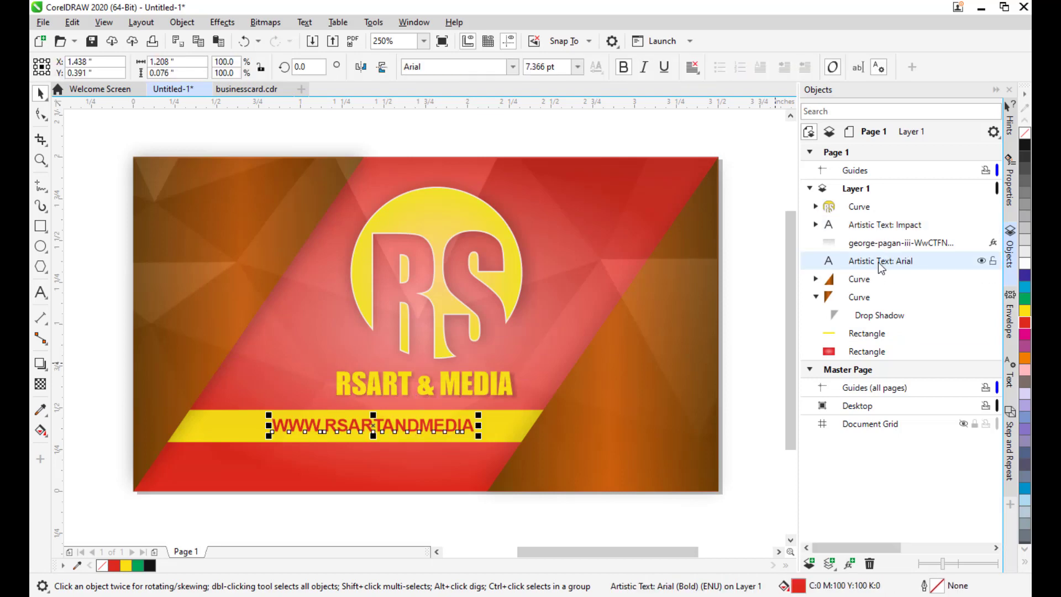
{"action": "left_click_drag", "start_coordinate": [878, 262], "coordinate": [878, 220]}
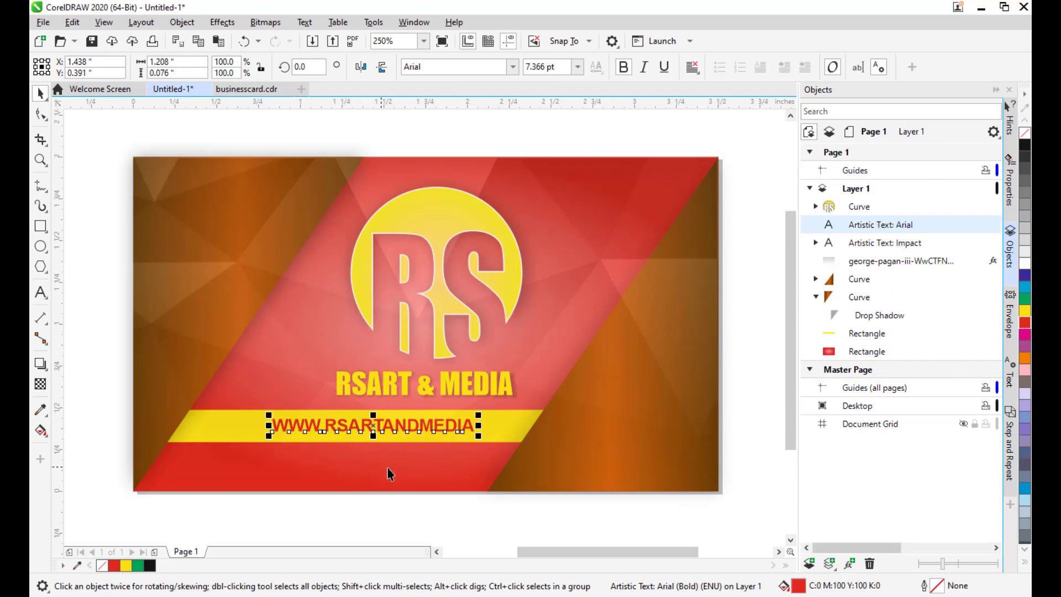
{"action": "left_click", "coordinate": [366, 509]}
{"action": "left_click", "coordinate": [413, 426]}
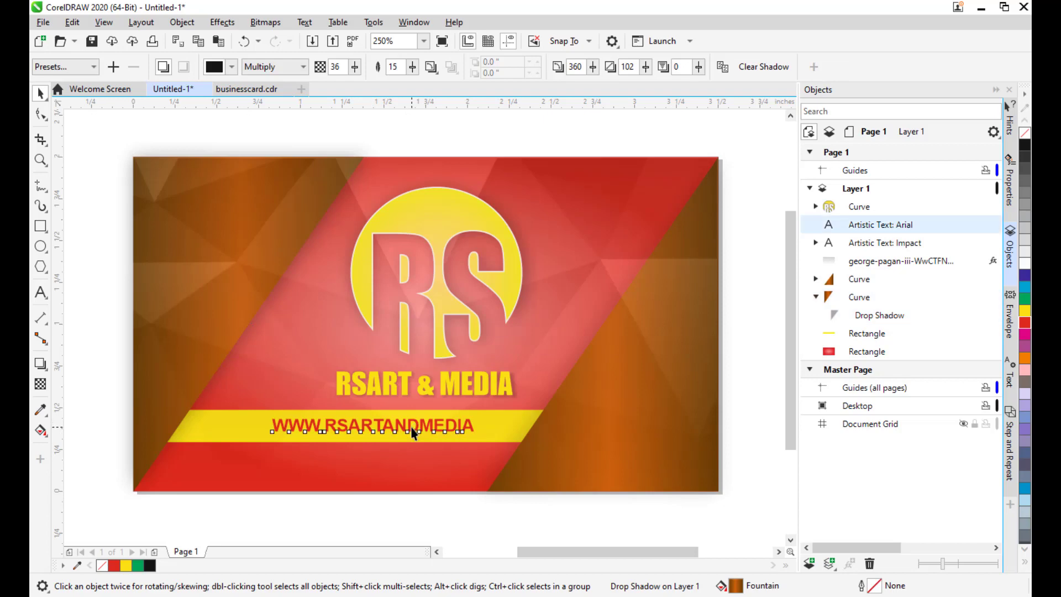
{"action": "left_click", "coordinate": [40, 292]}
{"action": "type", "text": "."}
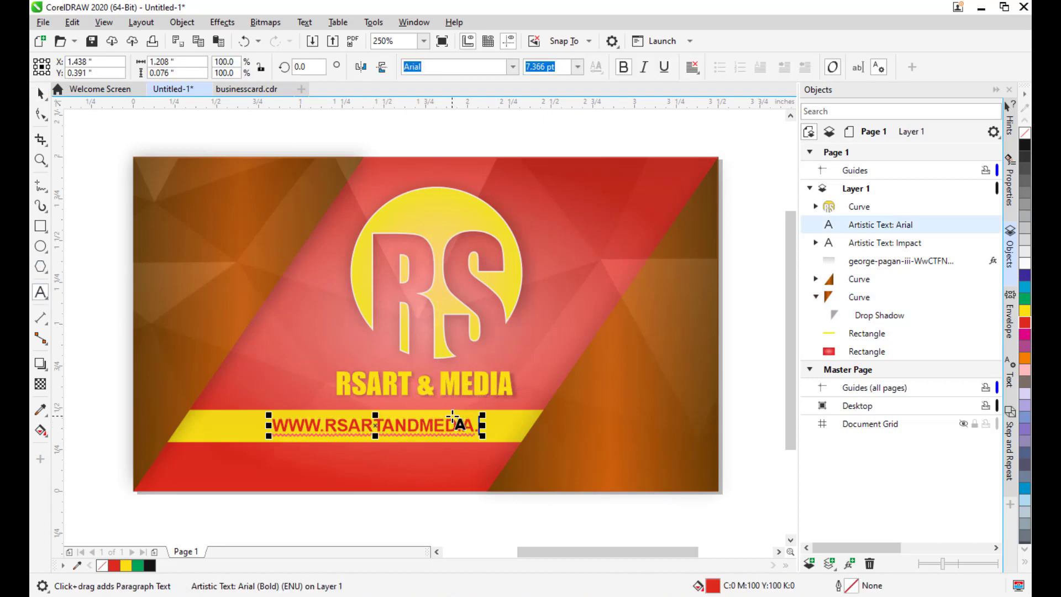
{"action": "type", "text": "COM"}
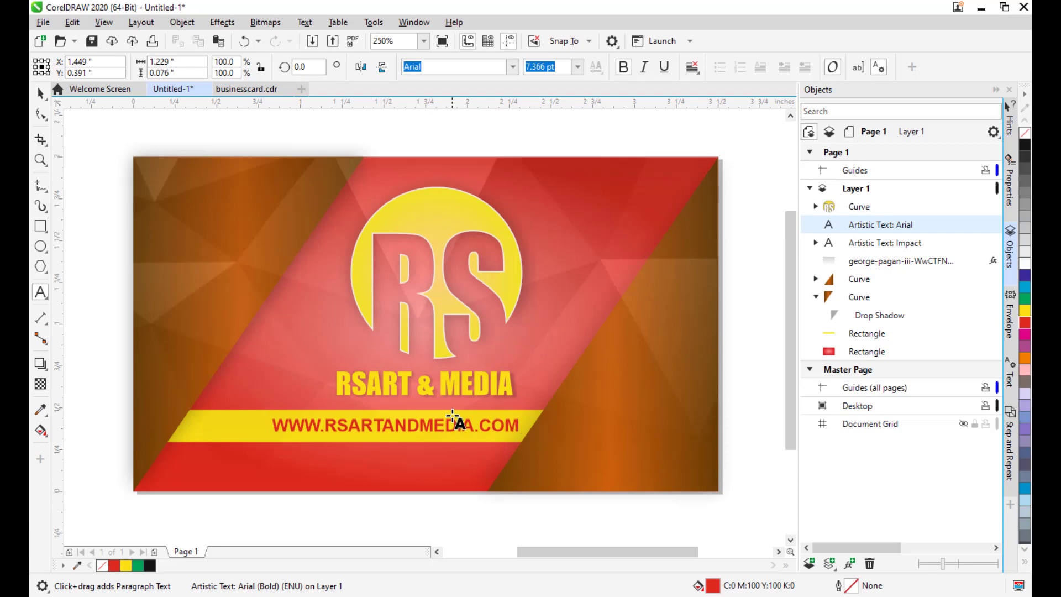
{"action": "left_click", "coordinate": [41, 92]}
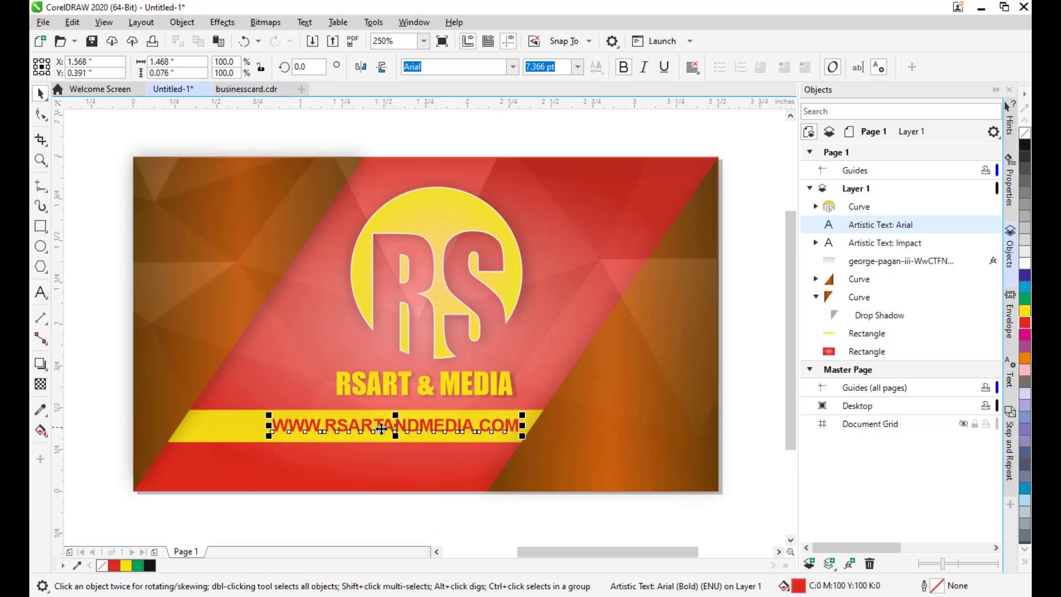
{"action": "left_click_drag", "start_coordinate": [396, 427], "coordinate": [386, 427]}
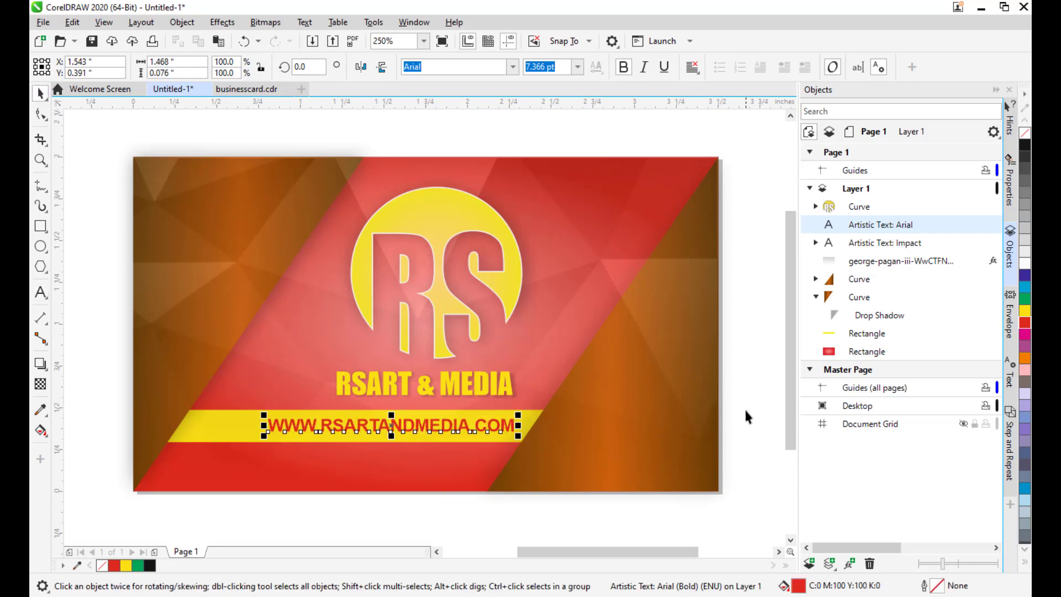
{"action": "left_click", "coordinate": [576, 324]}
Step: Inspect the finished card overall and up close, and compare it with the design in businesscard.cdr
{"action": "scroll", "coordinate": [576, 324], "scroll_direction": "down", "scroll_amount": 2}
{"action": "left_click", "coordinate": [731, 316]}
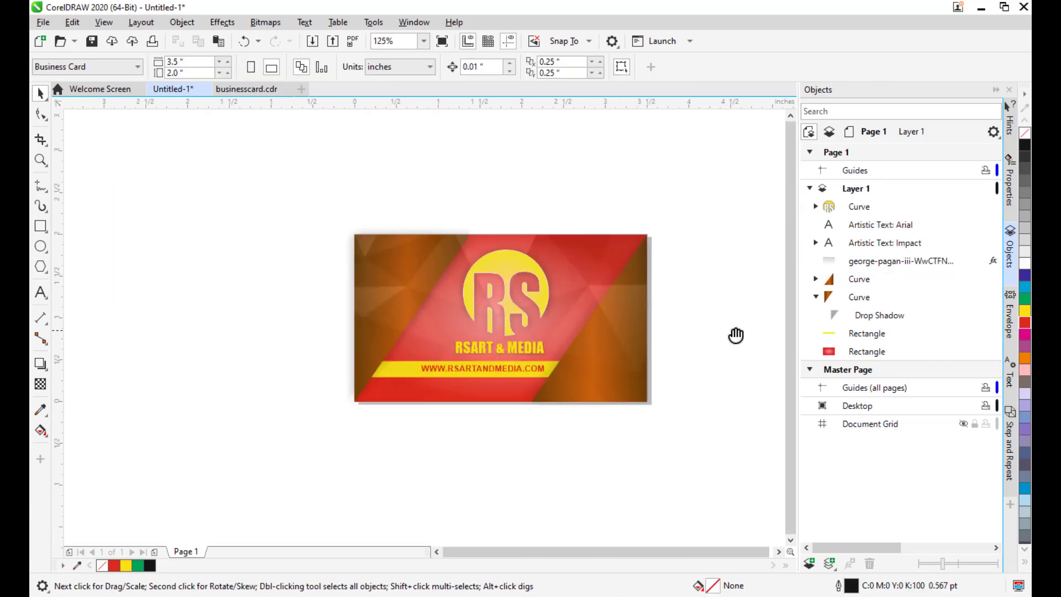
{"action": "scroll", "coordinate": [415, 310], "scroll_direction": "up", "scroll_amount": 2}
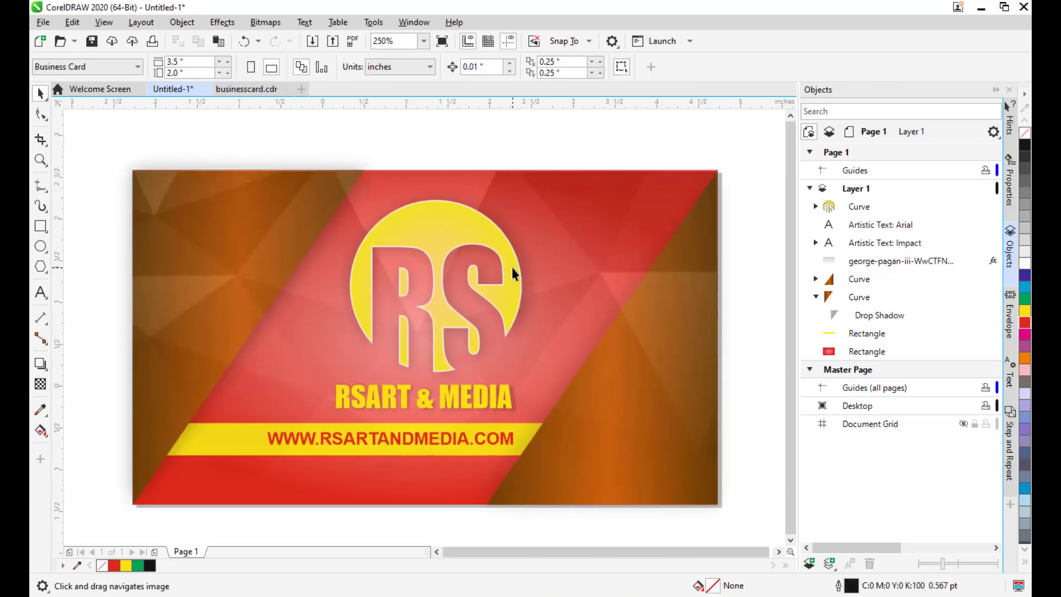
{"action": "scroll", "coordinate": [512, 267], "scroll_direction": "down", "scroll_amount": 2}
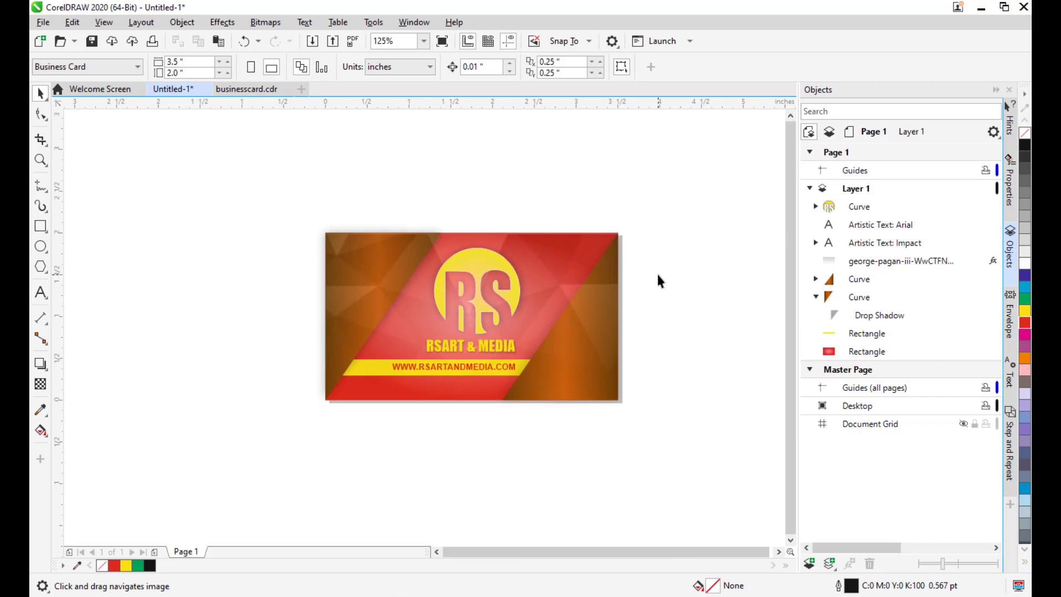
{"action": "left_click_drag", "start_coordinate": [663, 280], "coordinate": [512, 271]}
{"action": "left_click", "coordinate": [270, 88]}
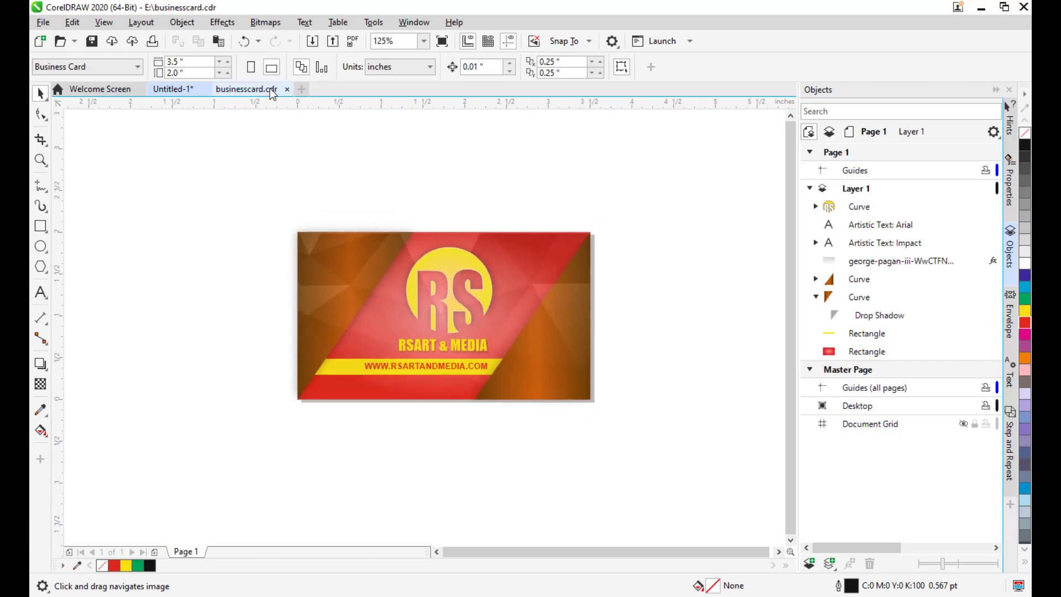
{"action": "left_click", "coordinate": [777, 259]}
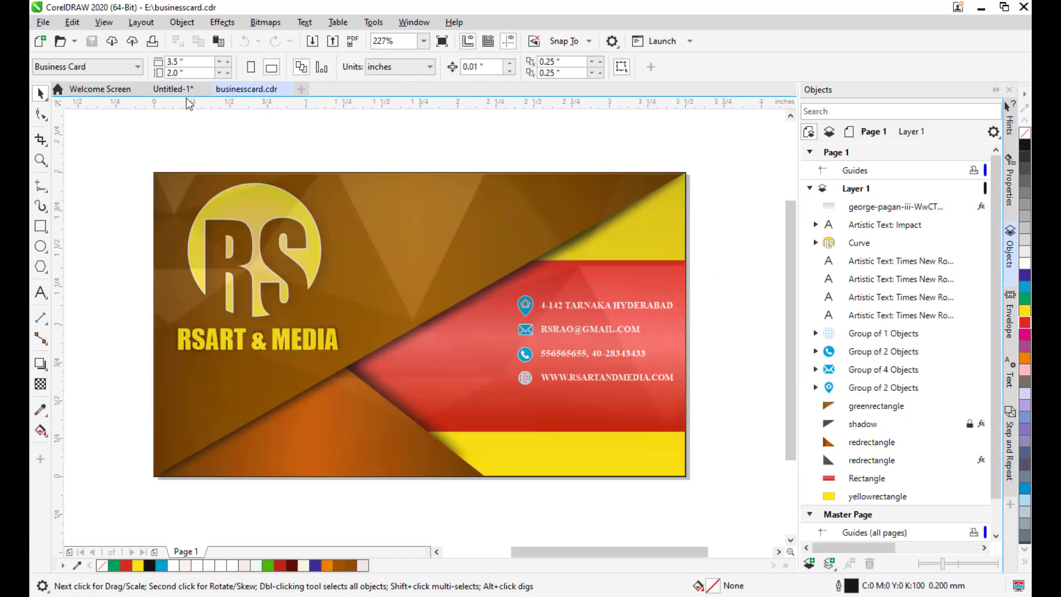
{"action": "left_click", "coordinate": [173, 88]}
{"action": "key", "text": "h"}
{"action": "scroll", "coordinate": [492, 251], "scroll_direction": "up", "scroll_amount": 3}
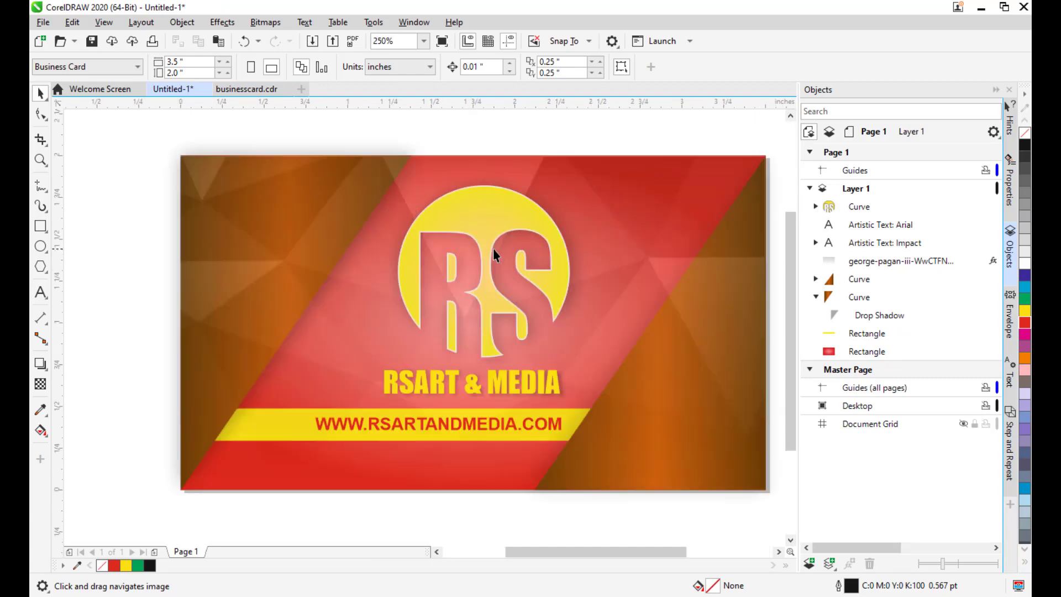
{"action": "left_click_drag", "start_coordinate": [493, 255], "coordinate": [465, 257]}
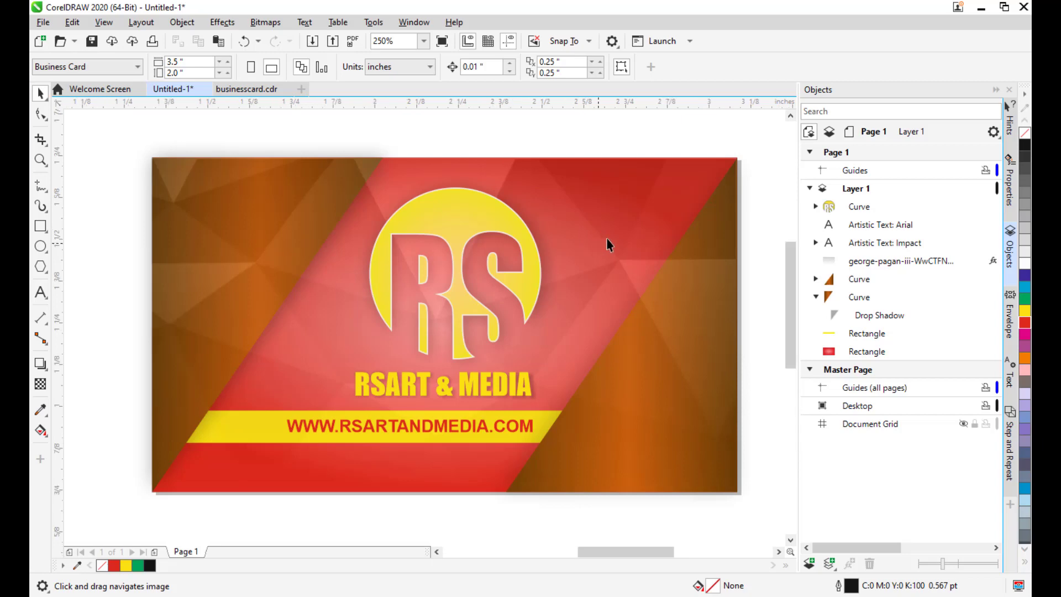
{"action": "scroll", "coordinate": [608, 240], "scroll_direction": "up", "scroll_amount": 2}
{"action": "scroll", "coordinate": [613, 243], "scroll_direction": "down", "scroll_amount": 2}
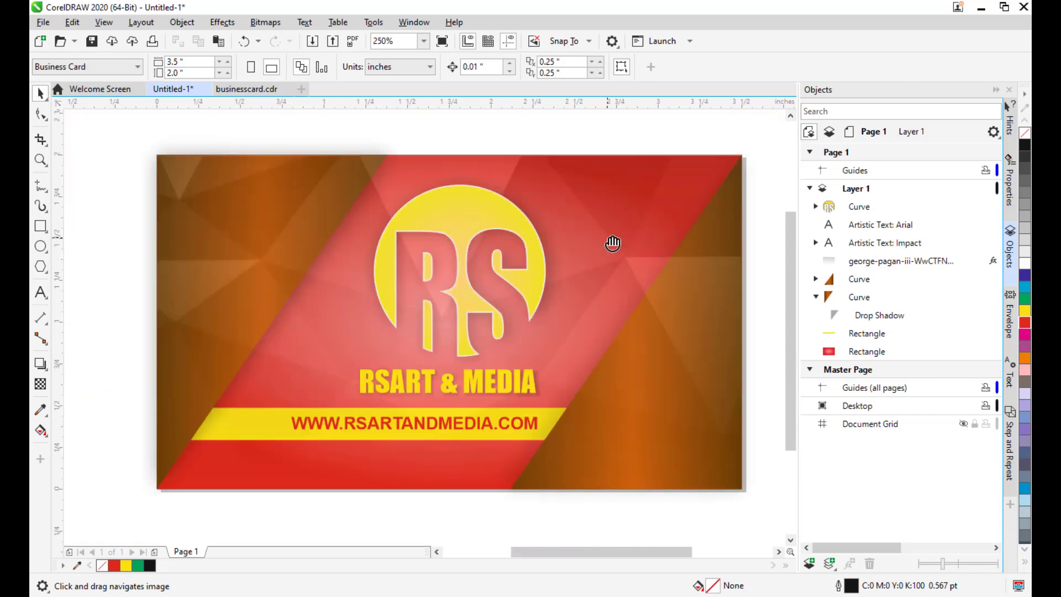
Step: Start exporting the Untitled-1 card to the Desktop folder
{"action": "left_click", "coordinate": [35, 21]}
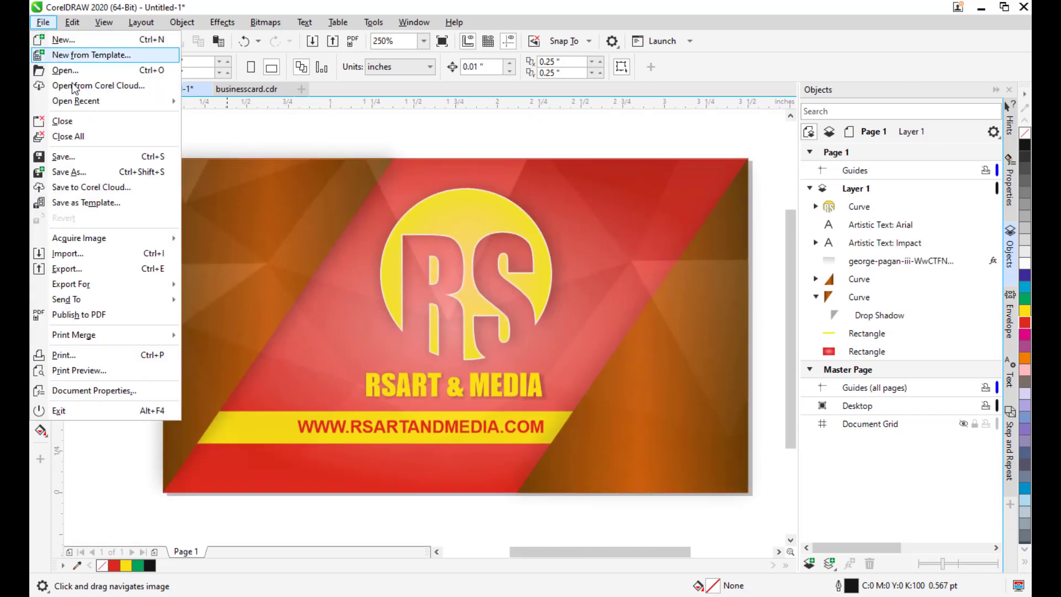
{"action": "left_click", "coordinate": [93, 267]}
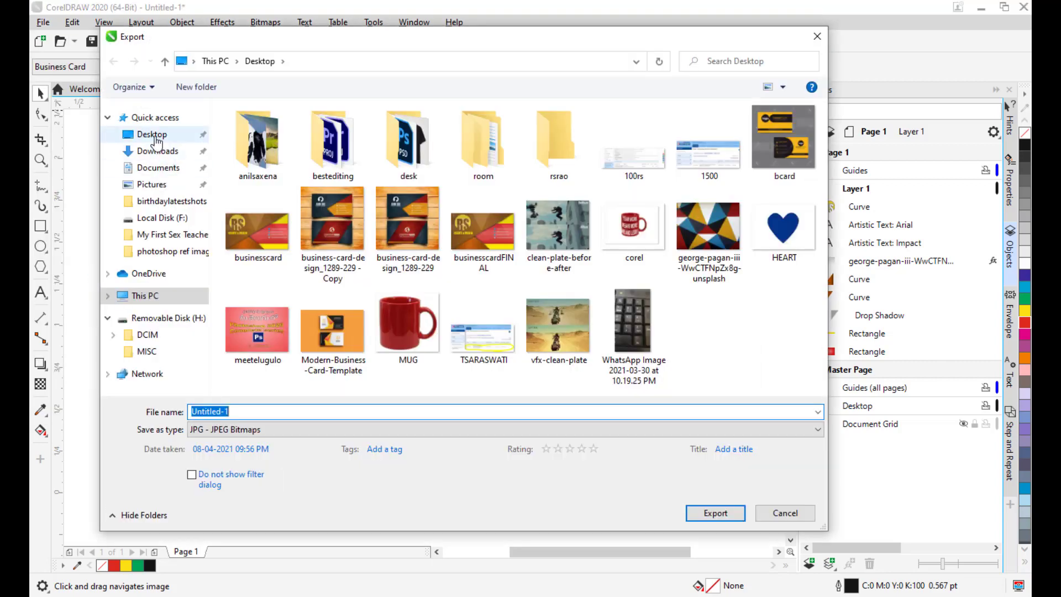
{"action": "mouse_move", "coordinate": [195, 44]}
{"action": "left_mouse_down"}
{"action": "mouse_move", "coordinate": [220, 48]}
{"action": "mouse_move", "coordinate": [211, 48]}
{"action": "left_mouse_up"}
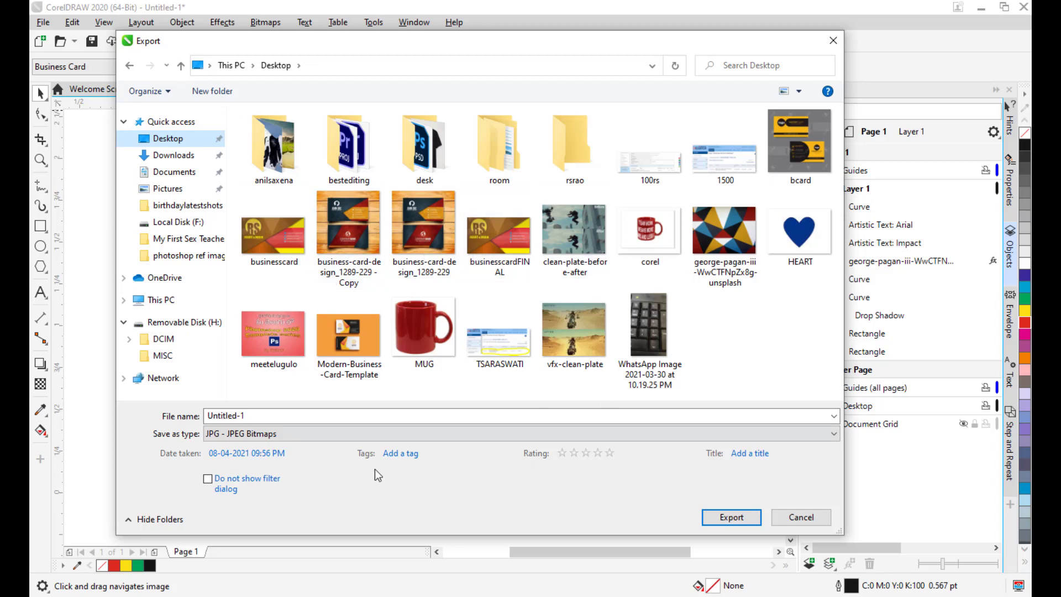
{"action": "left_click", "coordinate": [266, 417]}
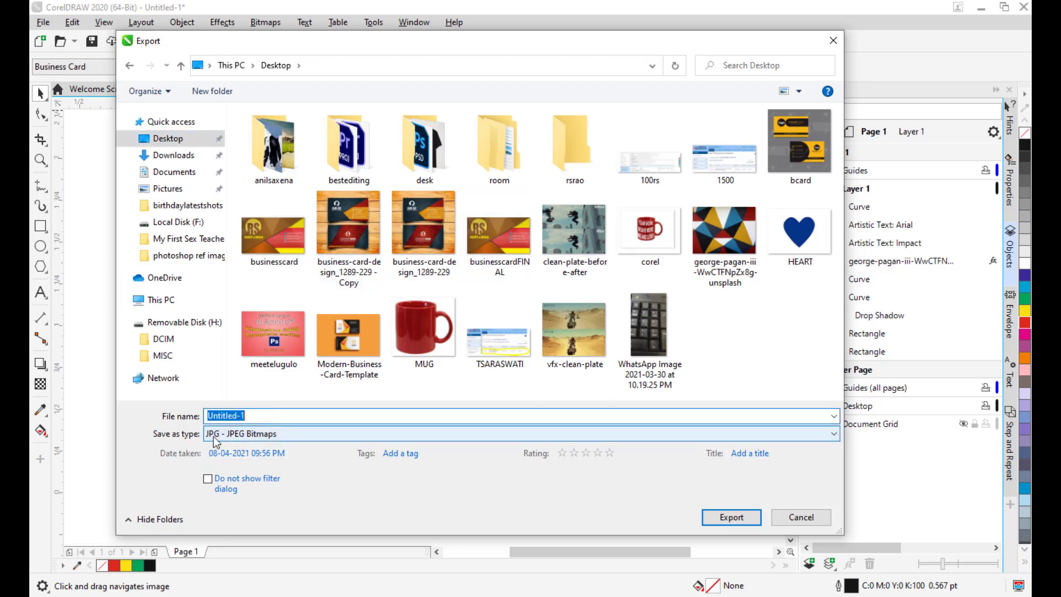
Step: Change the export file type to PSD - Adobe Photoshop, and set it back to JPG - JPEG Bitmaps
{"action": "left_click", "coordinate": [259, 437]}
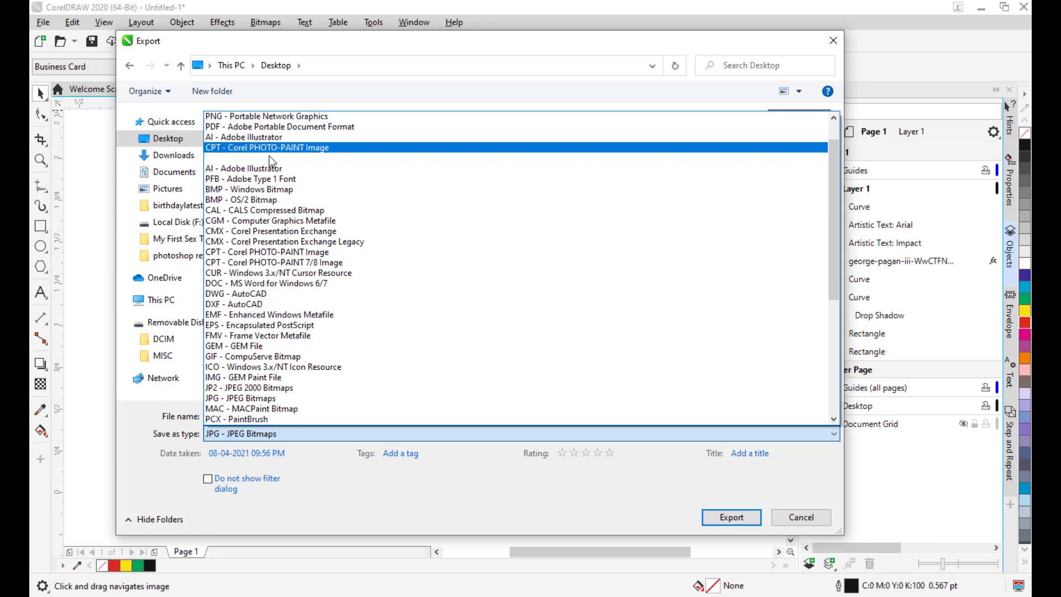
{"action": "scroll", "coordinate": [278, 193], "scroll_direction": "down", "scroll_amount": 6}
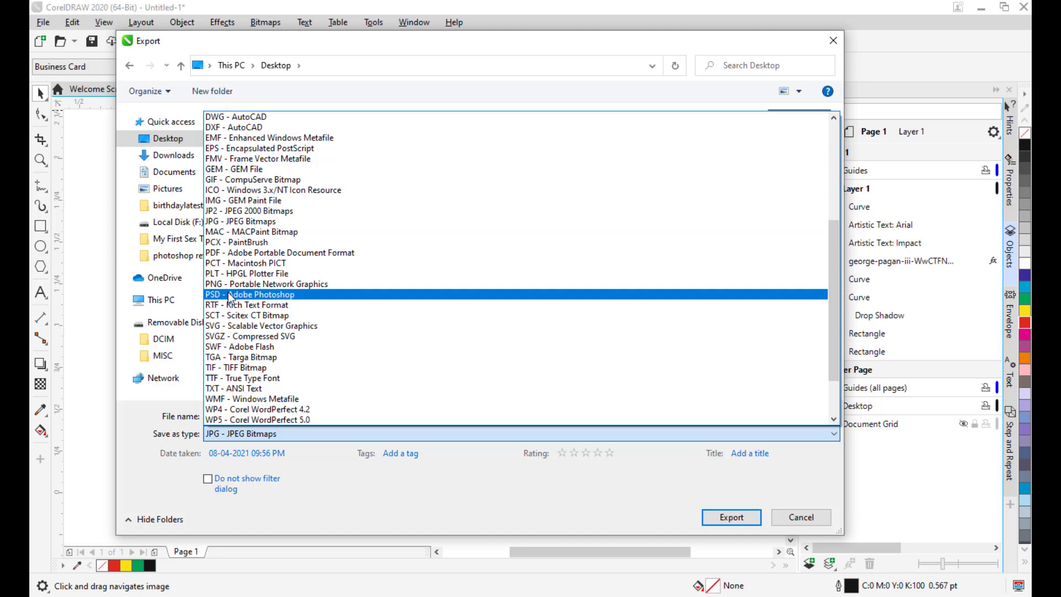
{"action": "left_click", "coordinate": [228, 294]}
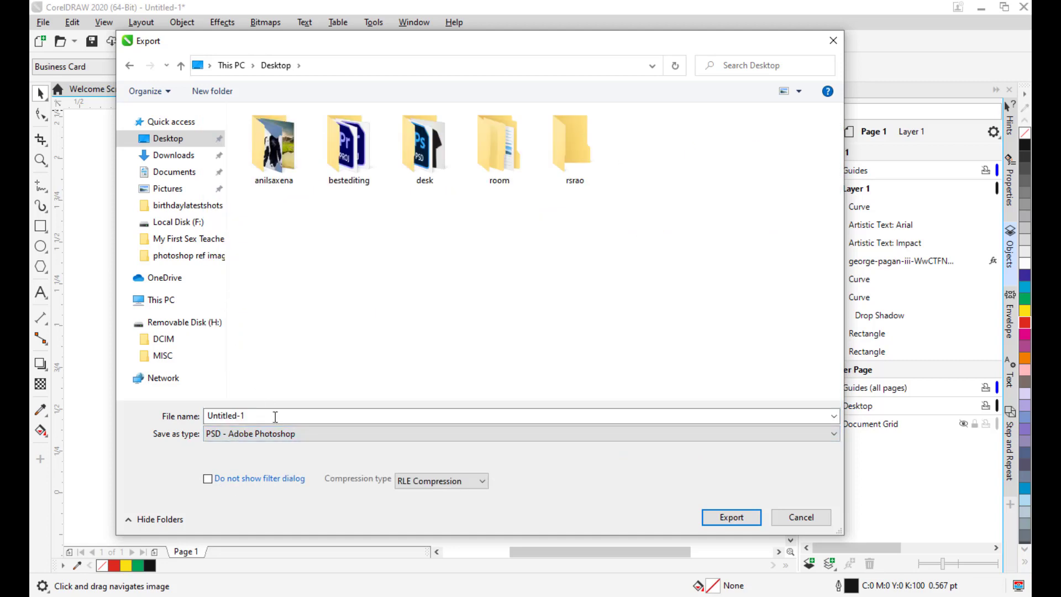
{"action": "left_click", "coordinate": [260, 436]}
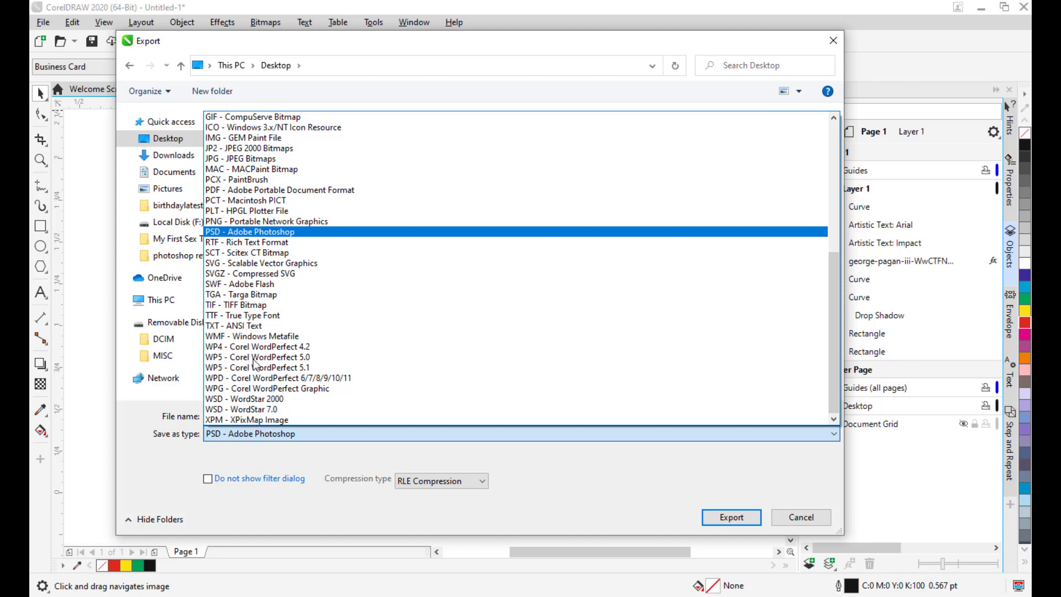
{"action": "left_click", "coordinate": [251, 159]}
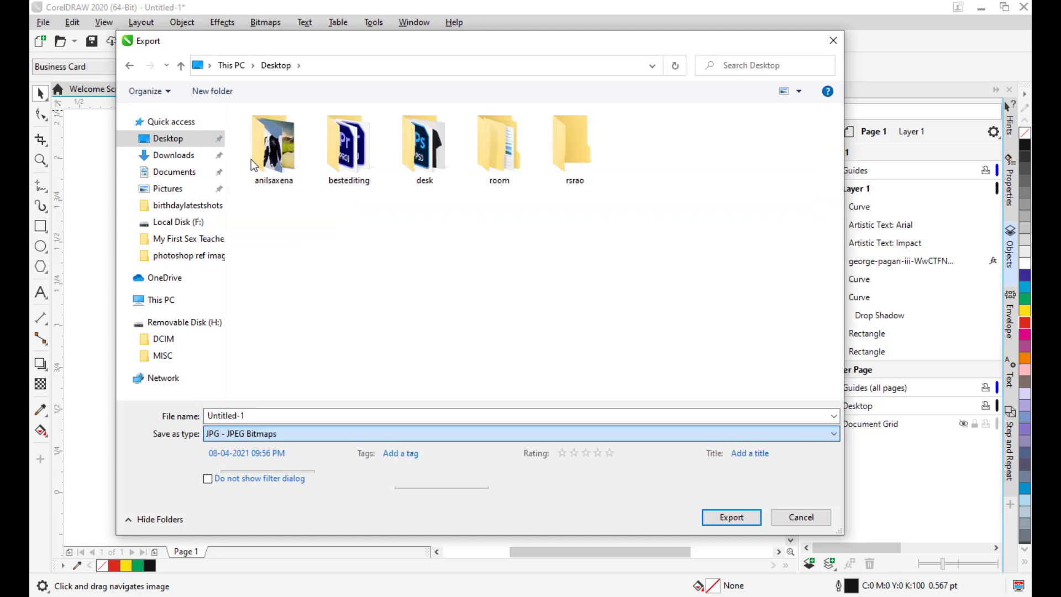
Step: Name the export file BUSINESSCARDBACKSIDE and export the card as a JPEG, accepting the offered JPEG settings
{"action": "left_click", "coordinate": [269, 415]}
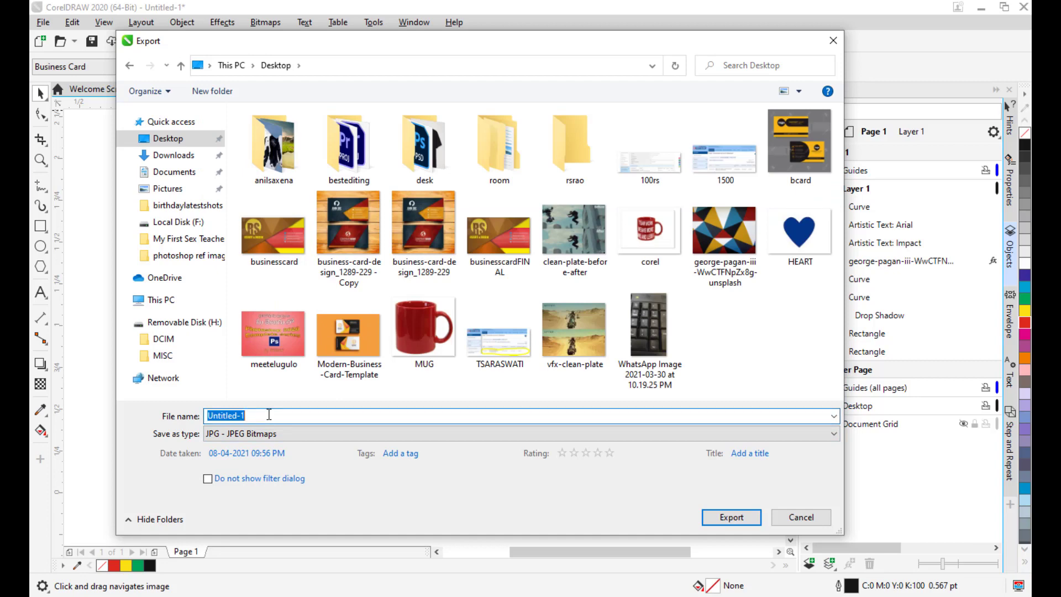
{"action": "type", "text": "BUS"}
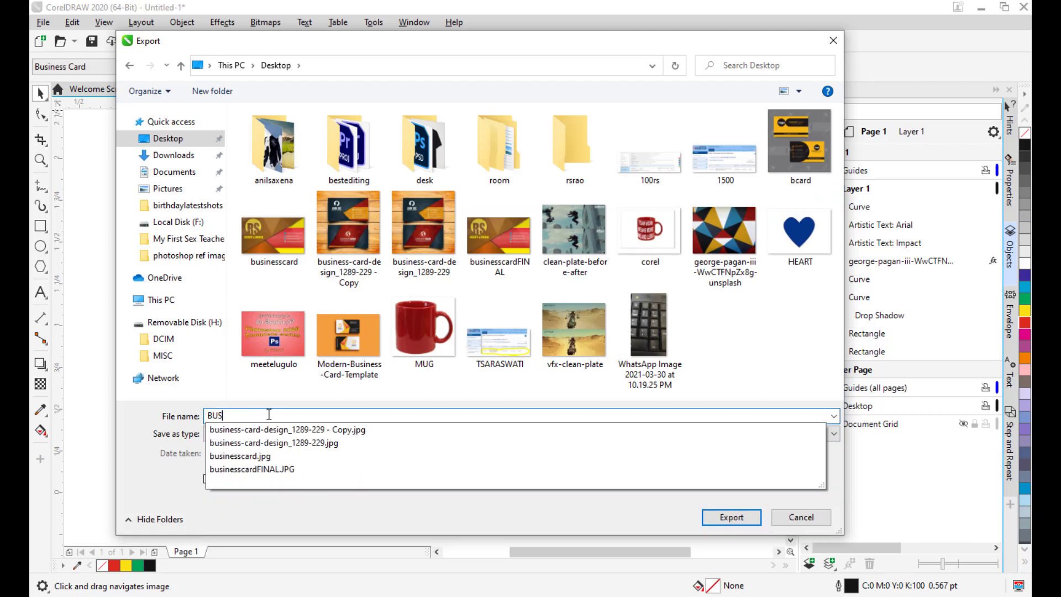
{"action": "type", "text": "INESSCARD"}
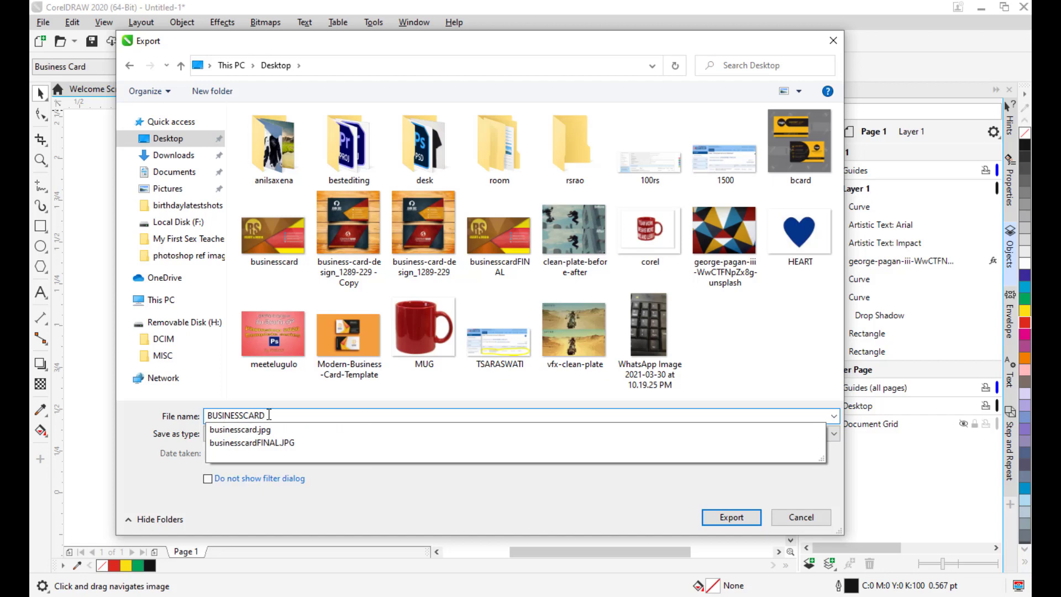
{"action": "type", "text": "BACKSIDE"}
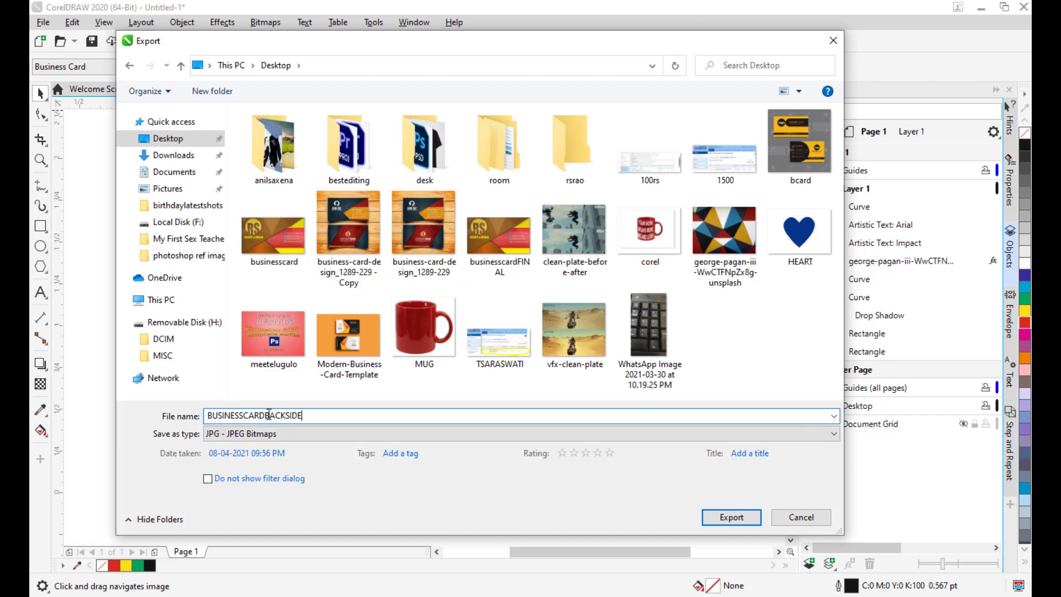
{"action": "left_click", "coordinate": [731, 517]}
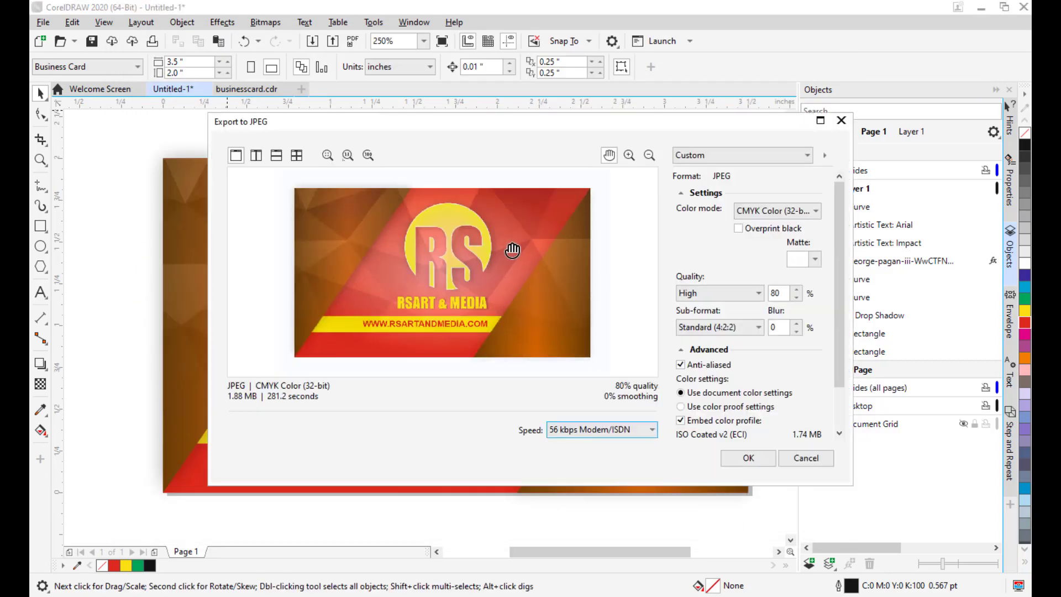
{"action": "left_click", "coordinate": [738, 459]}
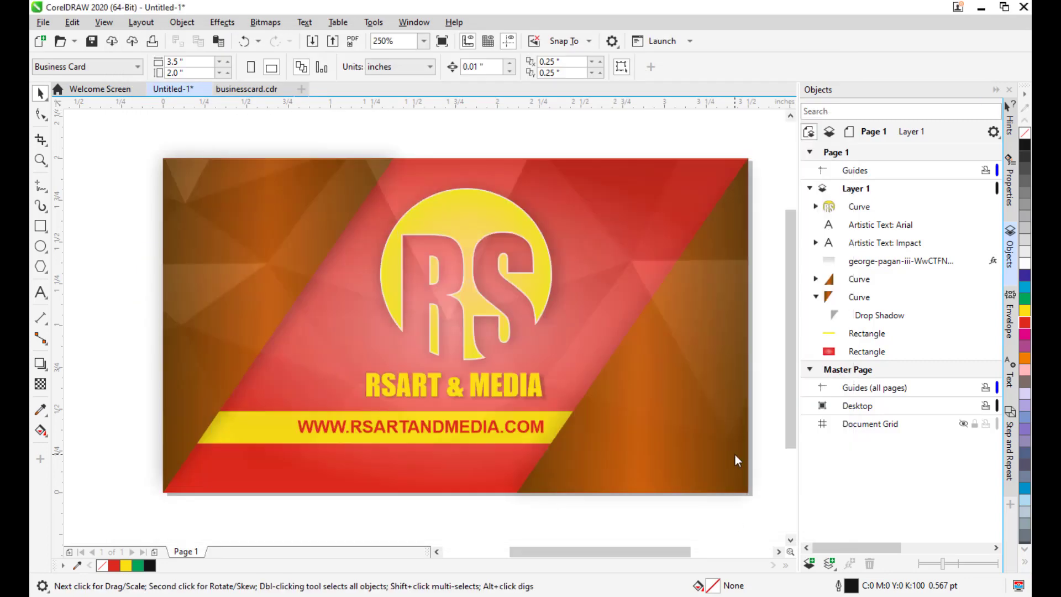
Step: Export the front-side card in businesscard.cdr to the Desktop as a JPEG named businesscardFRONT, accepting the offered JPEG settings
{"action": "left_click", "coordinate": [239, 90]}
{"action": "scroll", "coordinate": [487, 225], "scroll_direction": "down", "scroll_amount": 1}
{"action": "mouse_move", "coordinate": [487, 224]}
{"action": "left_mouse_down"}
{"action": "mouse_move", "coordinate": [518, 222]}
{"action": "mouse_move", "coordinate": [499, 220]}
{"action": "left_mouse_up"}
{"action": "scroll", "coordinate": [500, 228], "scroll_direction": "up", "scroll_amount": 1}
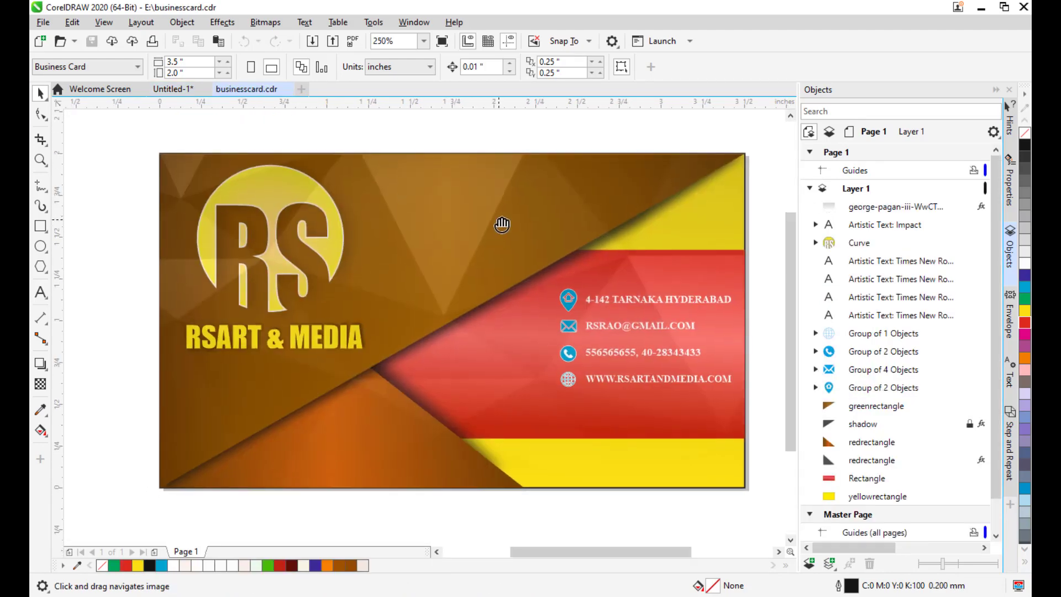
{"action": "left_click", "coordinate": [43, 22]}
{"action": "left_click", "coordinate": [90, 272]}
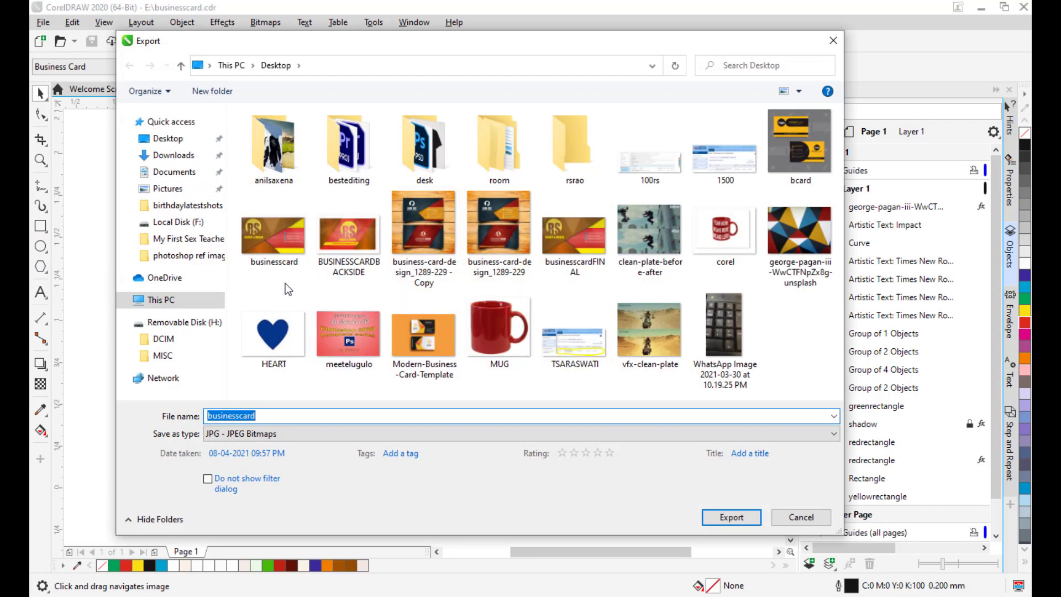
{"action": "left_click", "coordinate": [296, 420]}
{"action": "type", "text": "FO"}
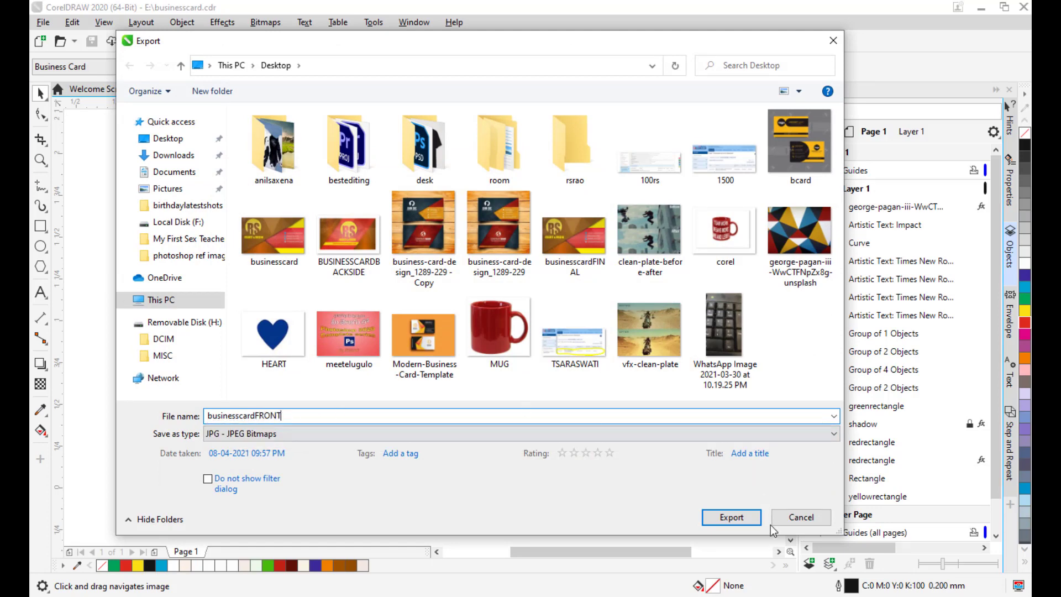
{"action": "left_click", "coordinate": [727, 520]}
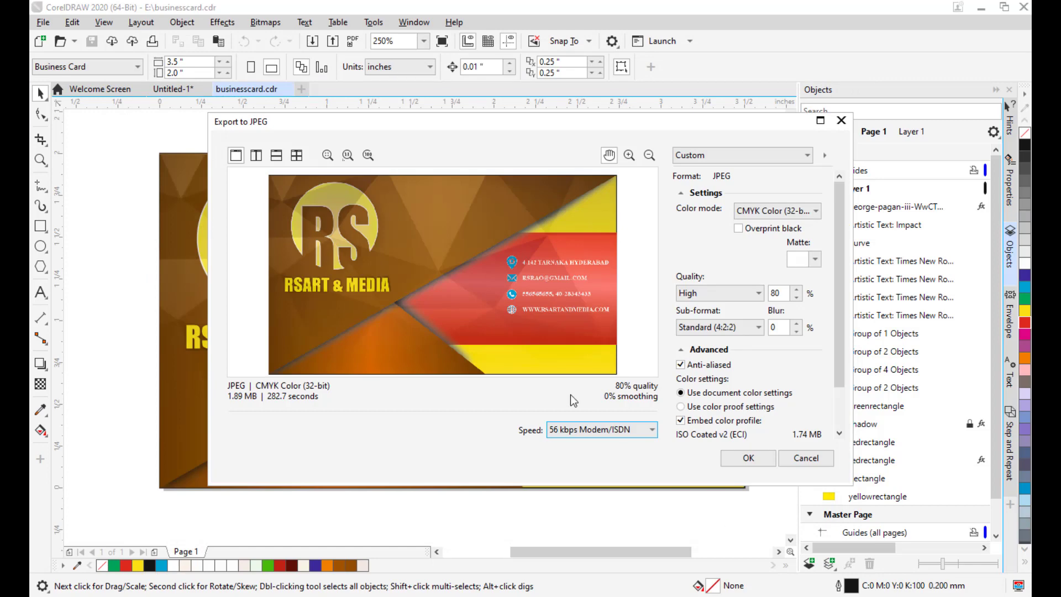
{"action": "left_click", "coordinate": [748, 459]}
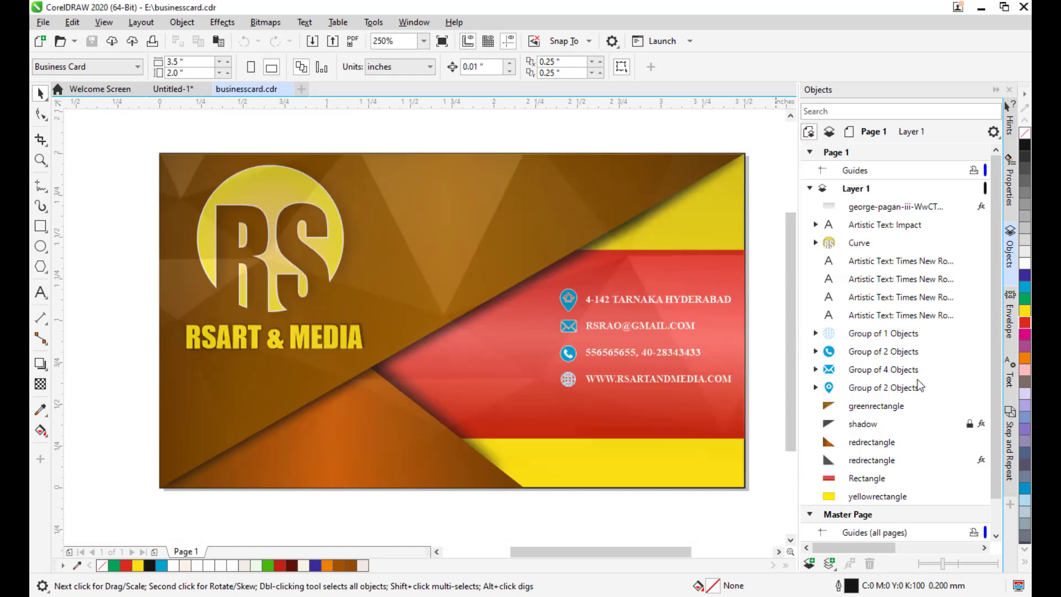
Step: Minimize CorelDRAW and view the businesscardFRONT, businesscard and BUSINESSCARDBACKSIDE images from the desktop in Photos
{"action": "left_click", "coordinate": [982, 8]}
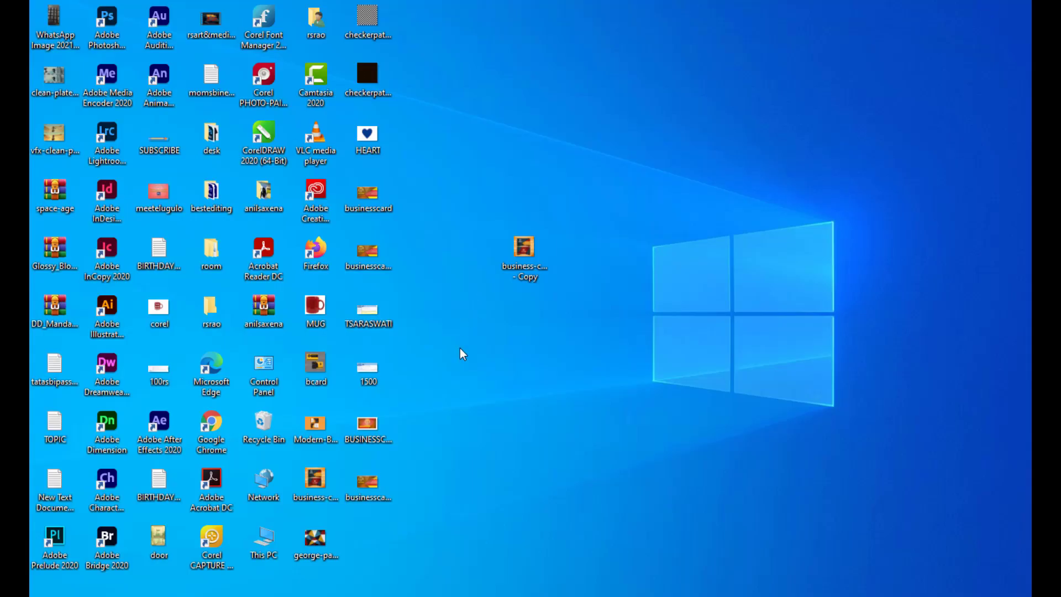
{"action": "left_click", "coordinate": [376, 202]}
{"action": "left_click", "coordinate": [376, 487]}
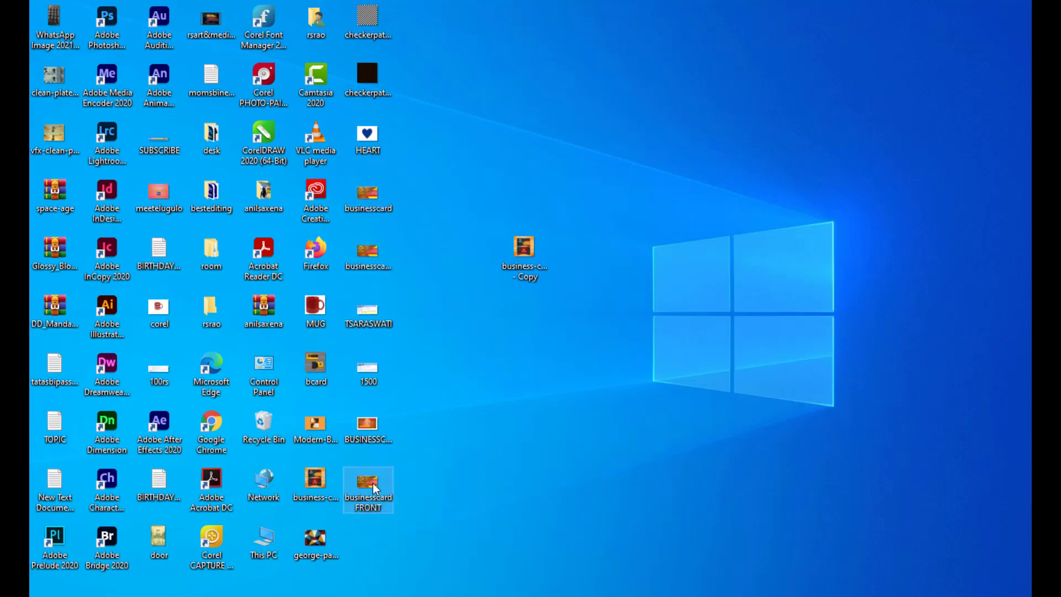
{"action": "double_click", "coordinate": [374, 489]}
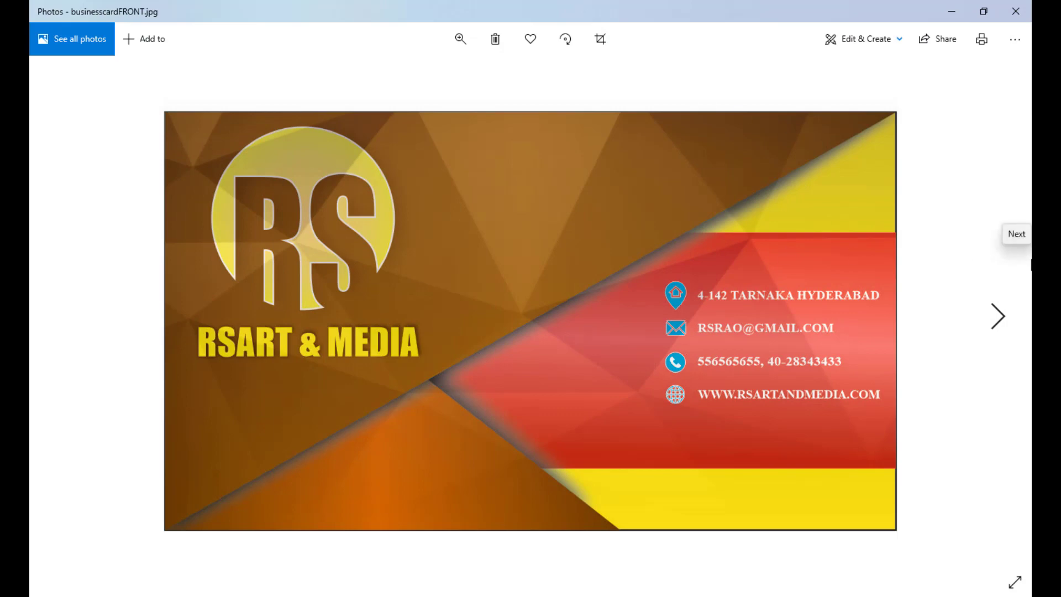
{"action": "left_click", "coordinate": [952, 11]}
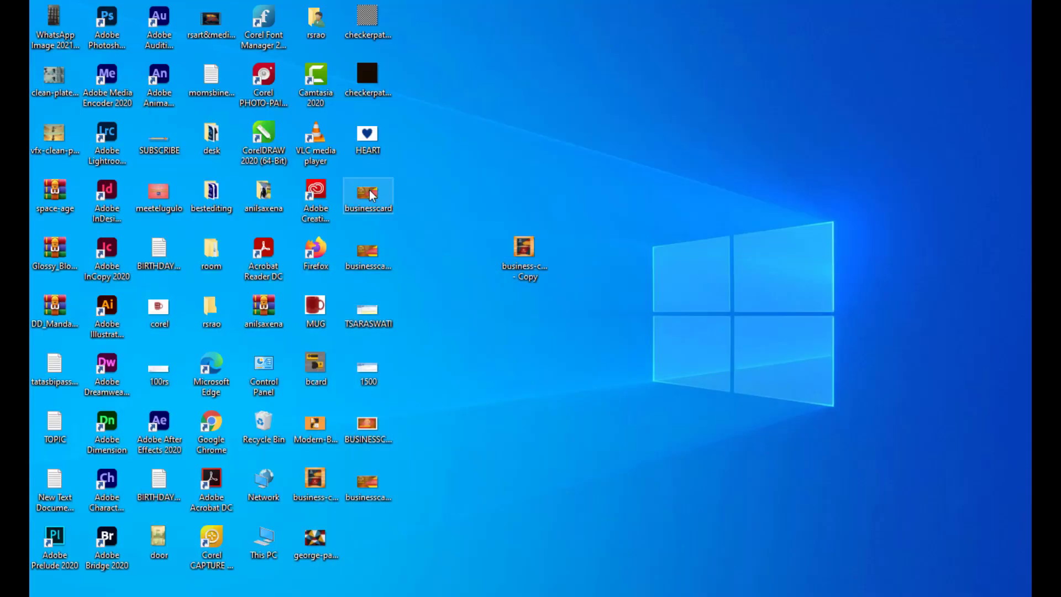
{"action": "double_click", "coordinate": [372, 194]}
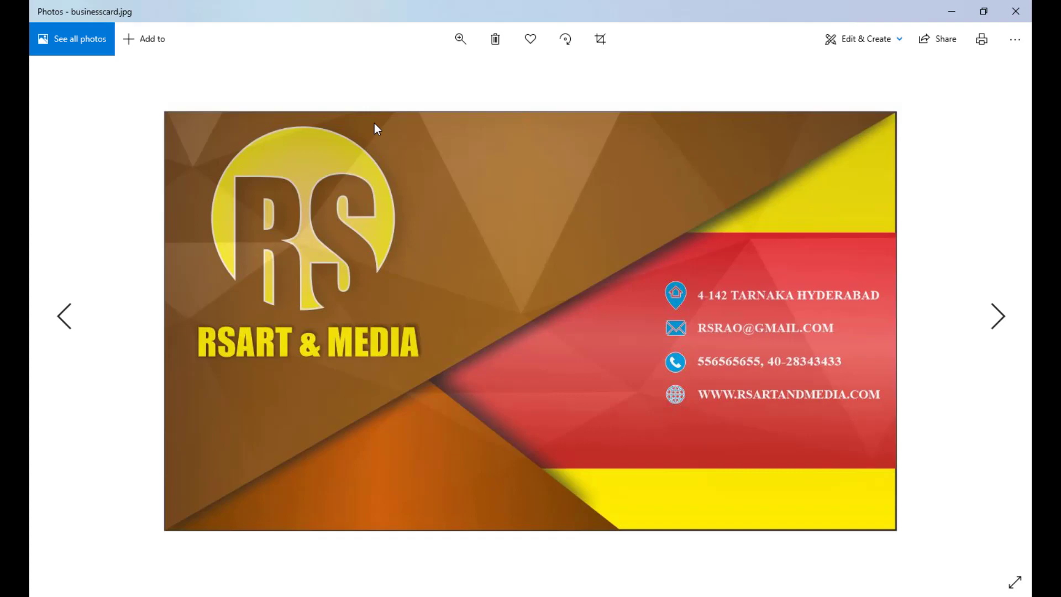
{"action": "left_click", "coordinate": [952, 11]}
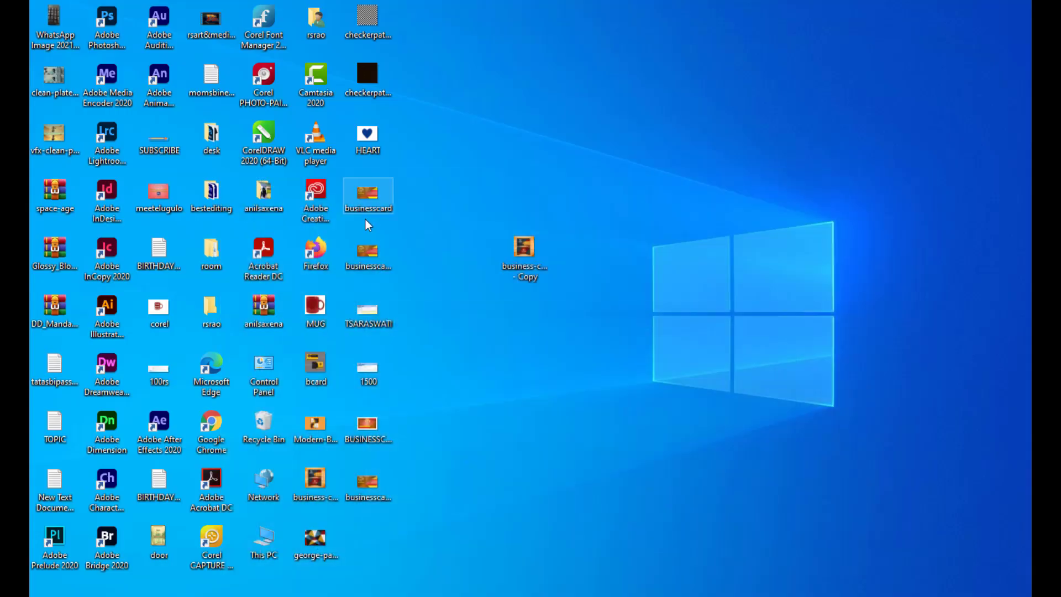
{"action": "double_click", "coordinate": [368, 431]}
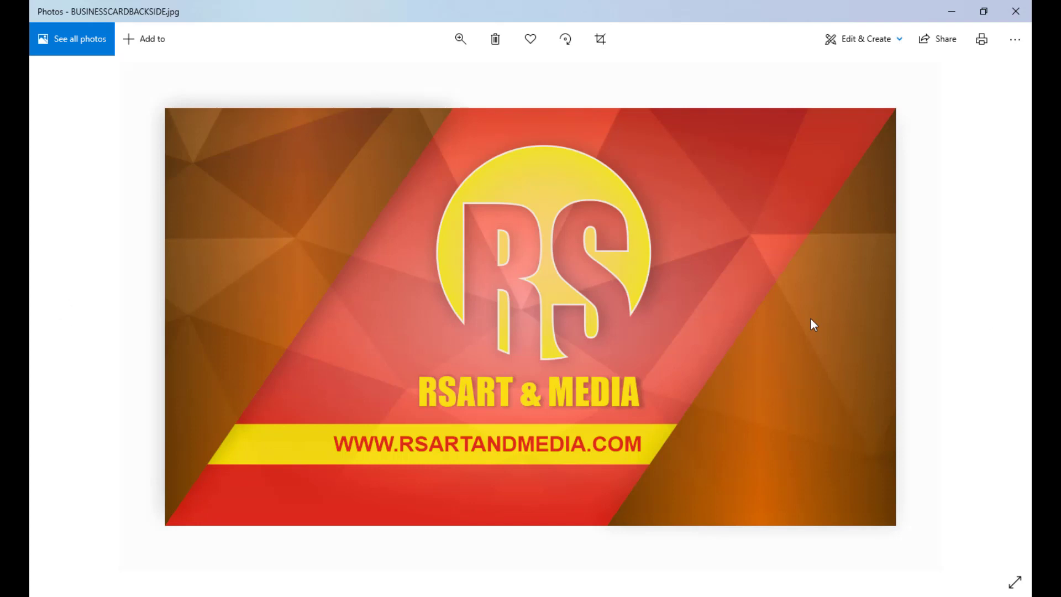
{"action": "left_click", "coordinate": [952, 11]}
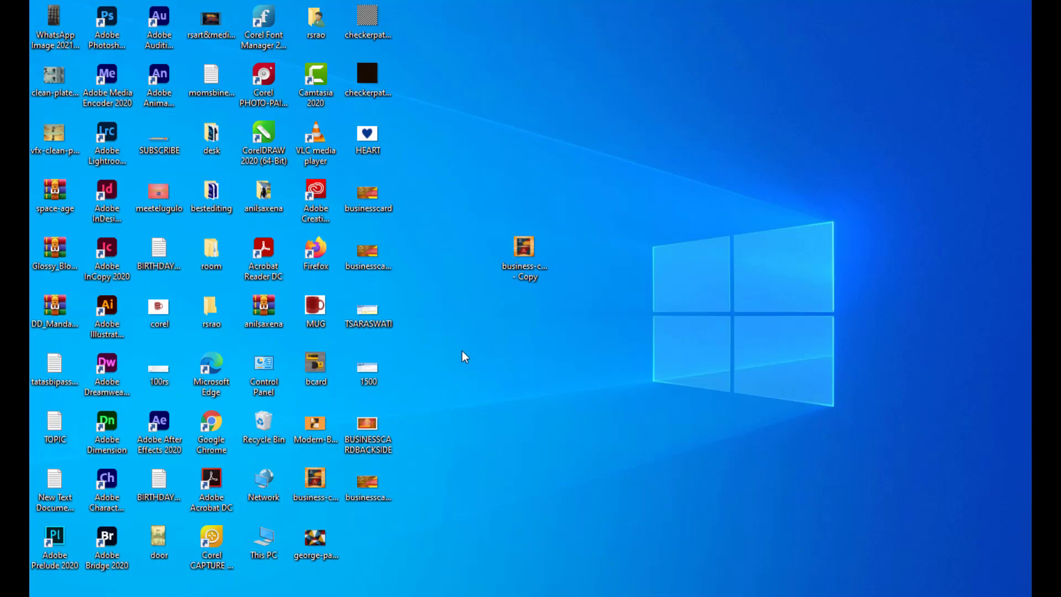
Step: Switch to Chrome, open Google Images in a new tab and search for "wood background"
{"action": "key", "text": "alt+Tab"}
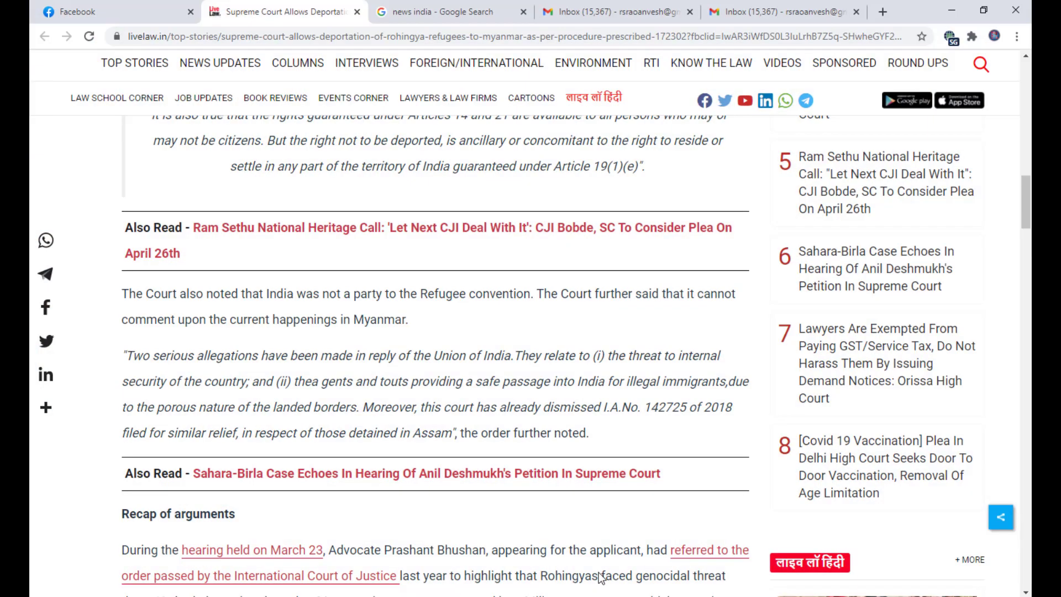
{"action": "left_click", "coordinate": [885, 12]}
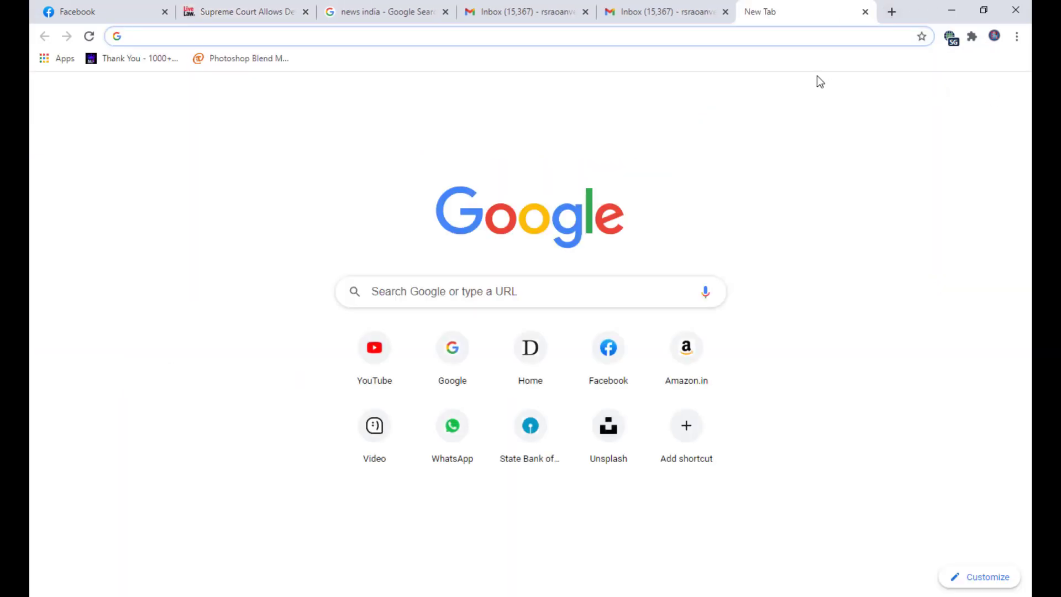
{"action": "left_click", "coordinate": [940, 103]}
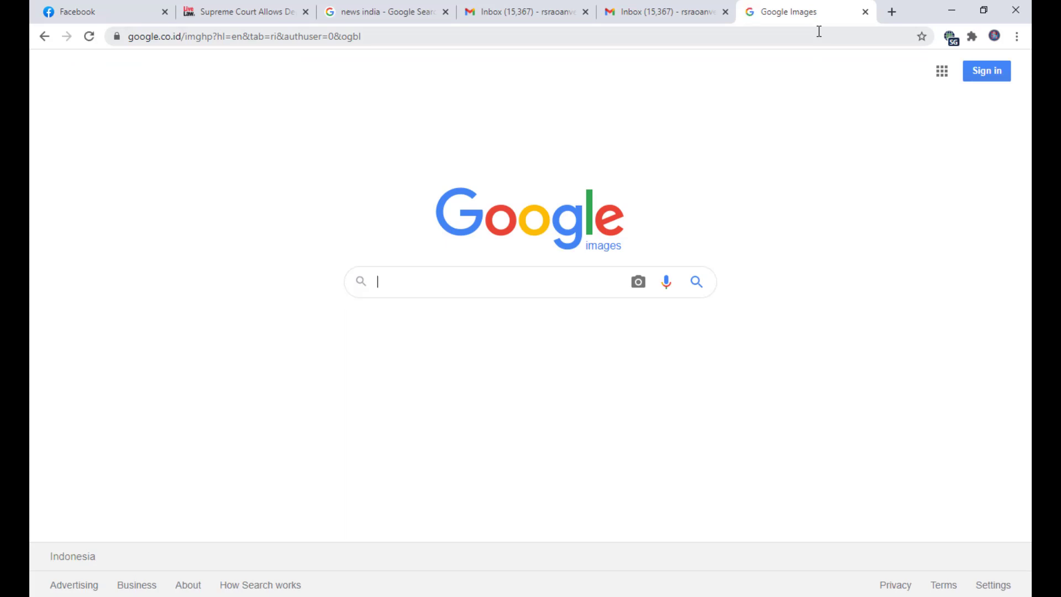
{"action": "type", "text": "wo"}
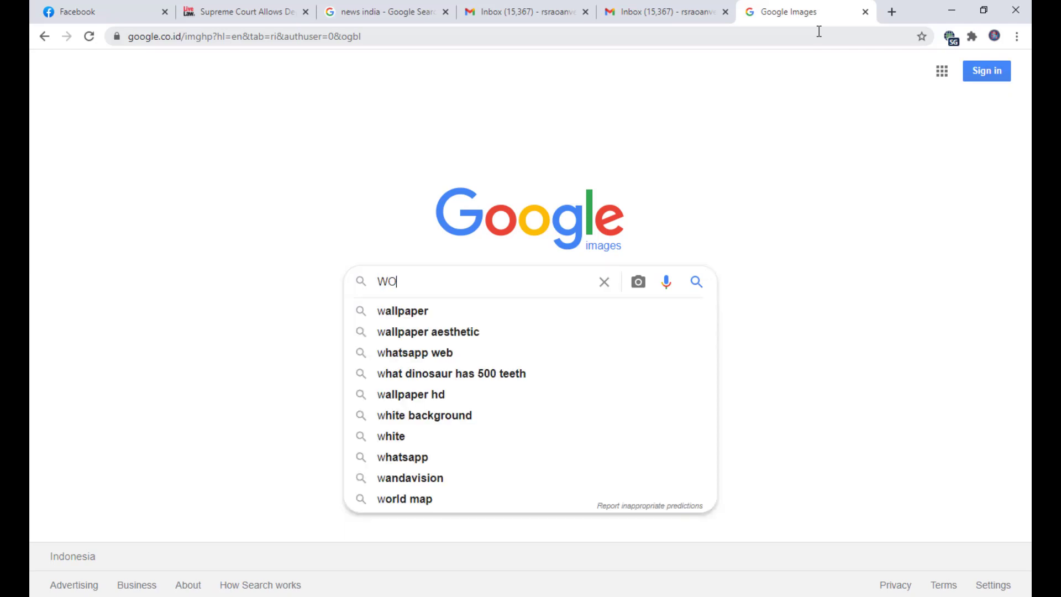
{"action": "type", "text": "OD"}
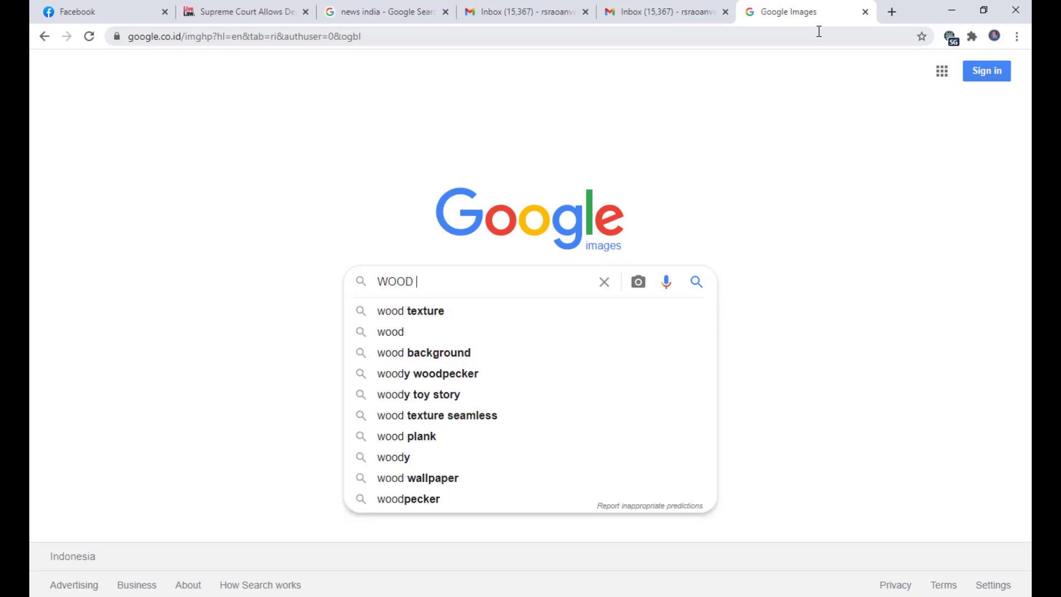
{"action": "type", "text": " BACK"}
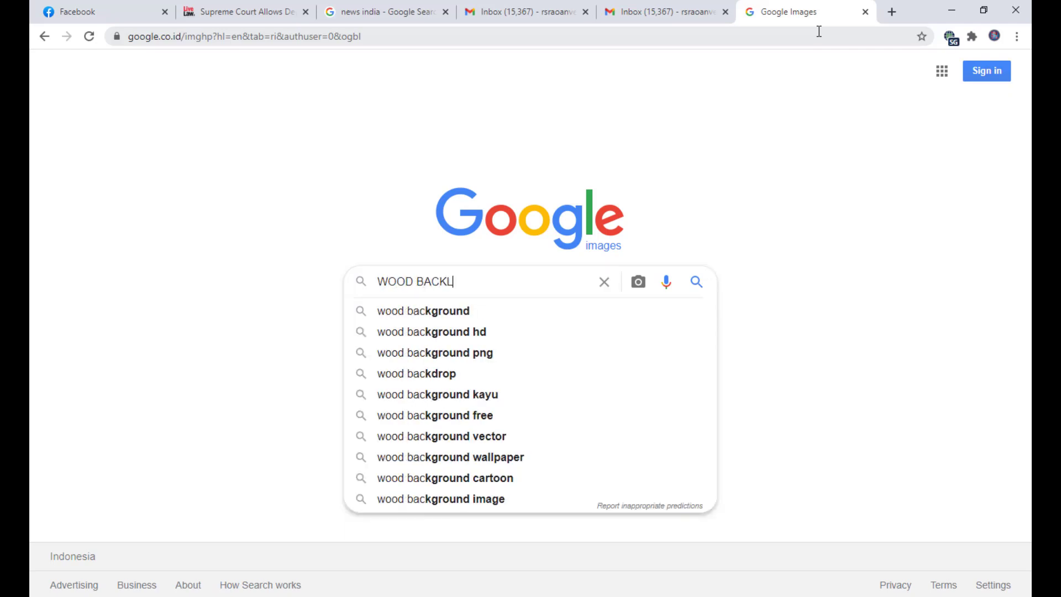
{"action": "key", "text": "Down"}
{"action": "key", "text": "Return"}
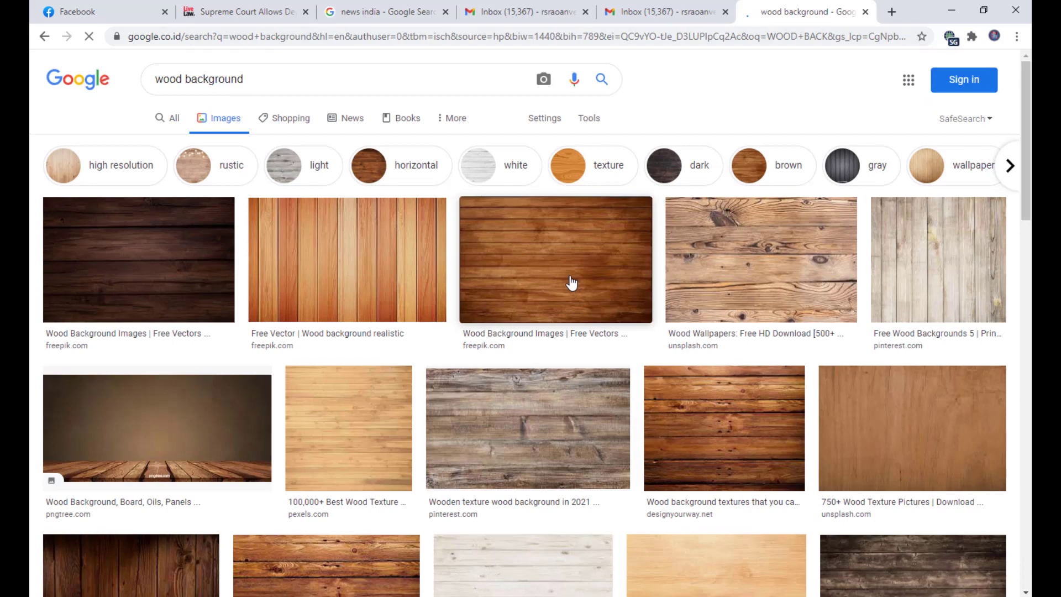
Step: Open the brown horizontal-plank Freepik image from the results and save it to the Desktop as a JPEG named WOOD
{"action": "scroll", "coordinate": [635, 250], "scroll_direction": "down", "scroll_amount": 2}
{"action": "scroll", "coordinate": [592, 256], "scroll_direction": "up", "scroll_amount": 2}
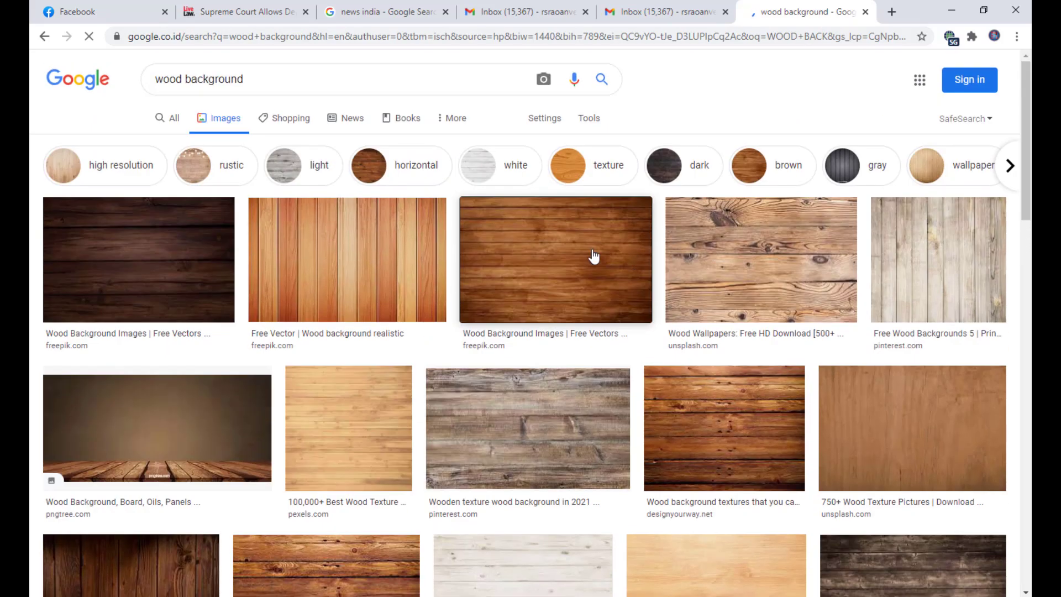
{"action": "left_click", "coordinate": [592, 256]}
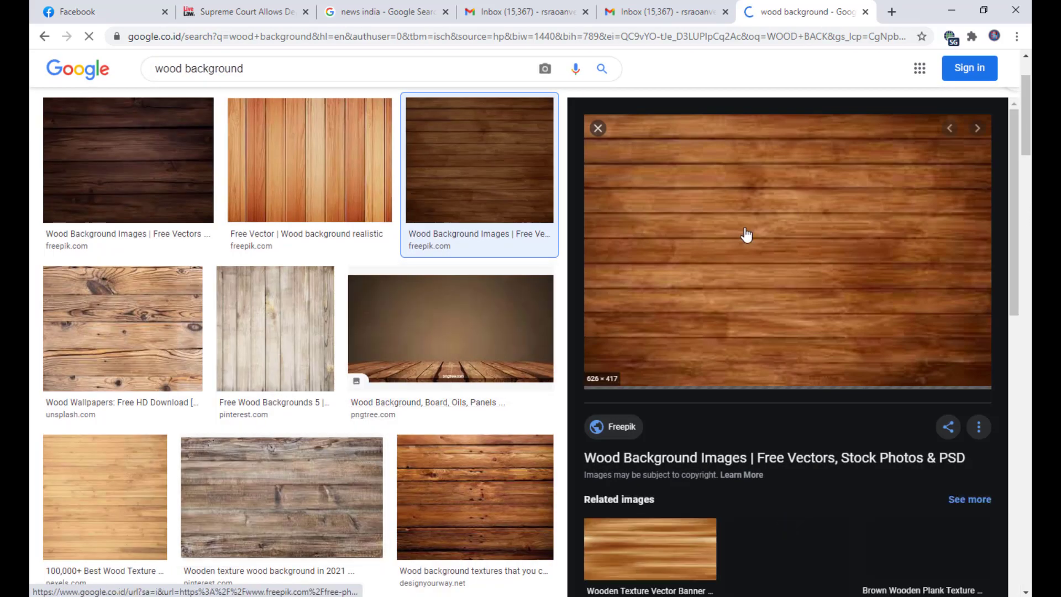
{"action": "right_click", "coordinate": [746, 228]}
{"action": "left_click", "coordinate": [810, 375]}
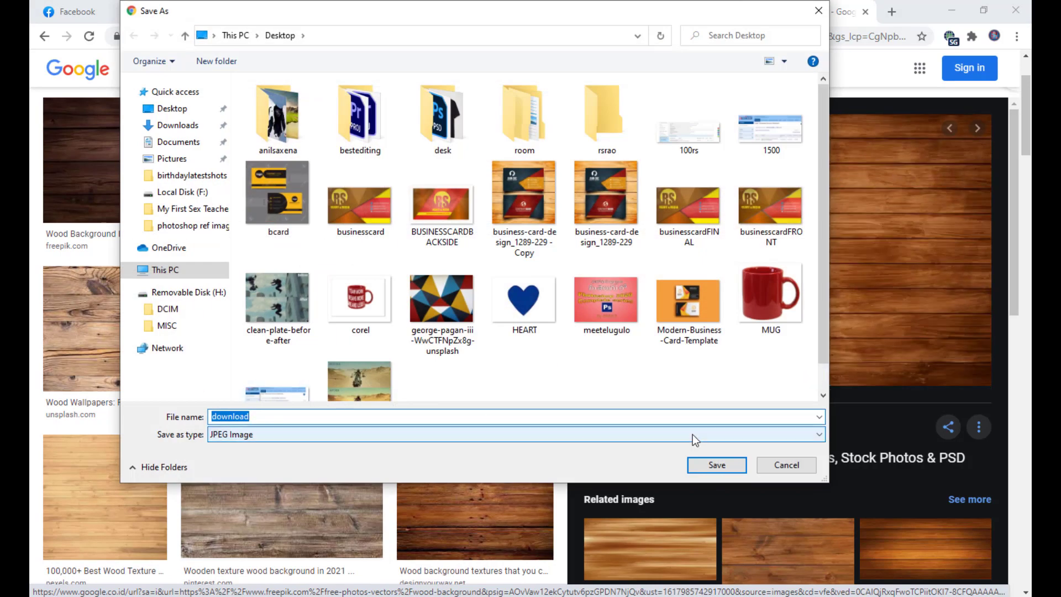
{"action": "type", "text": "WOOD"}
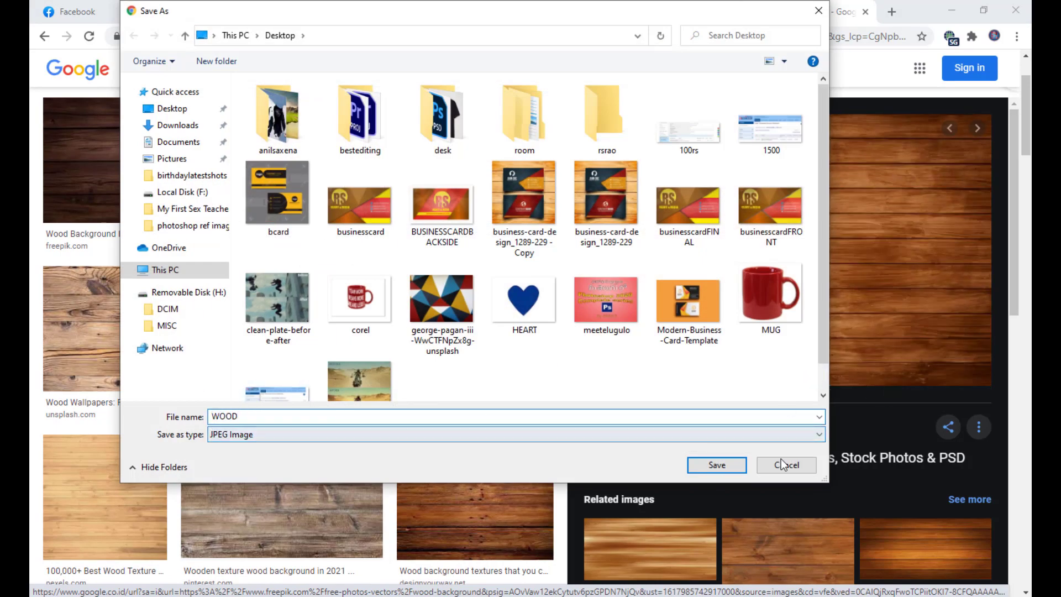
{"action": "left_click", "coordinate": [731, 463]}
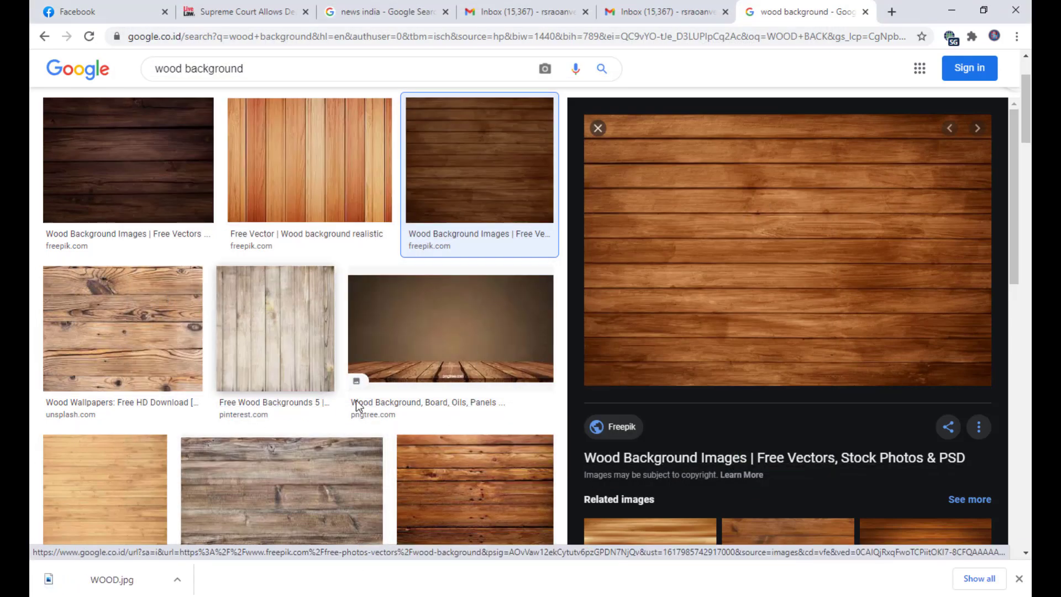
Step: Open unsplash.com in a new browser tab
{"action": "scroll", "coordinate": [646, 194], "scroll_direction": "up", "scroll_amount": 2}
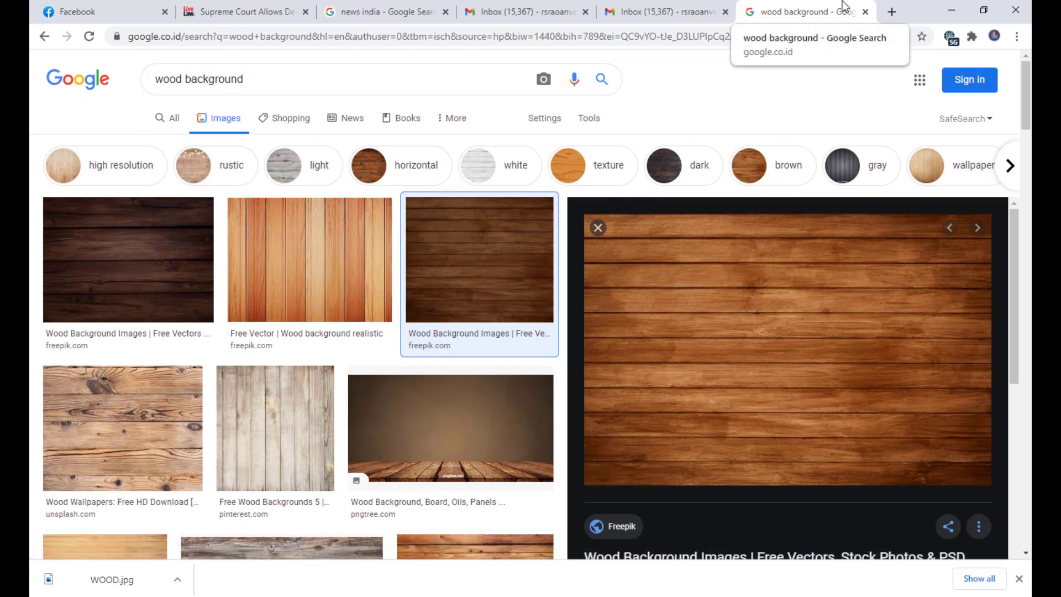
{"action": "left_click", "coordinate": [892, 11]}
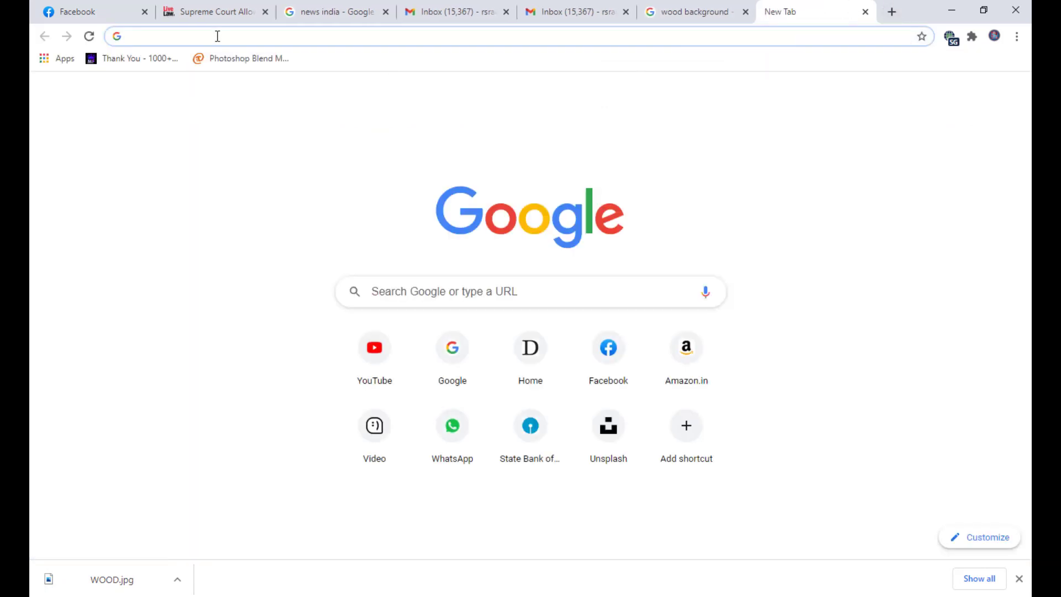
{"action": "type", "text": "Un"}
{"action": "key", "text": "Return"}
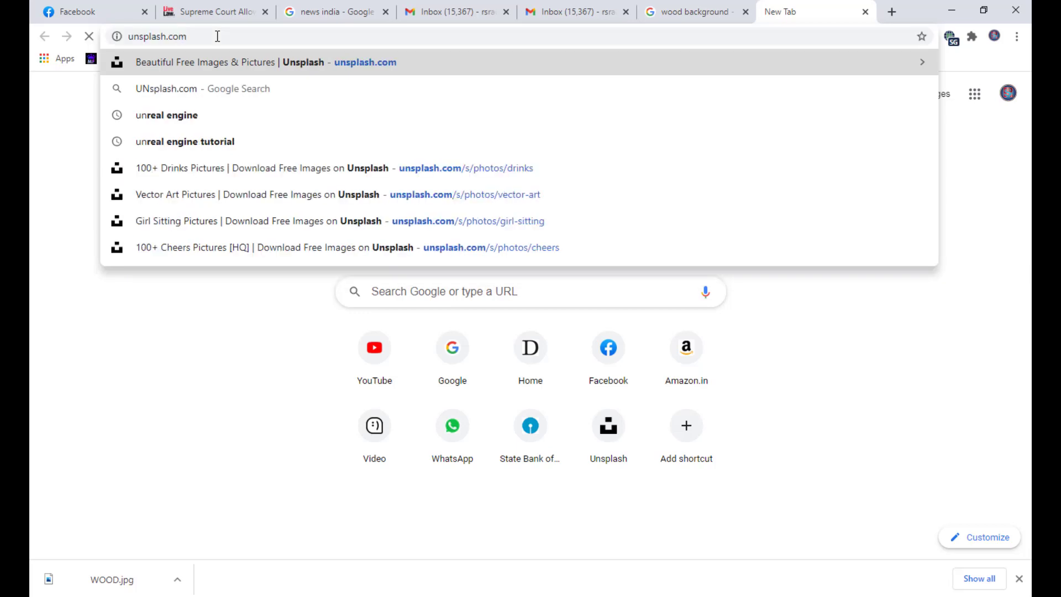
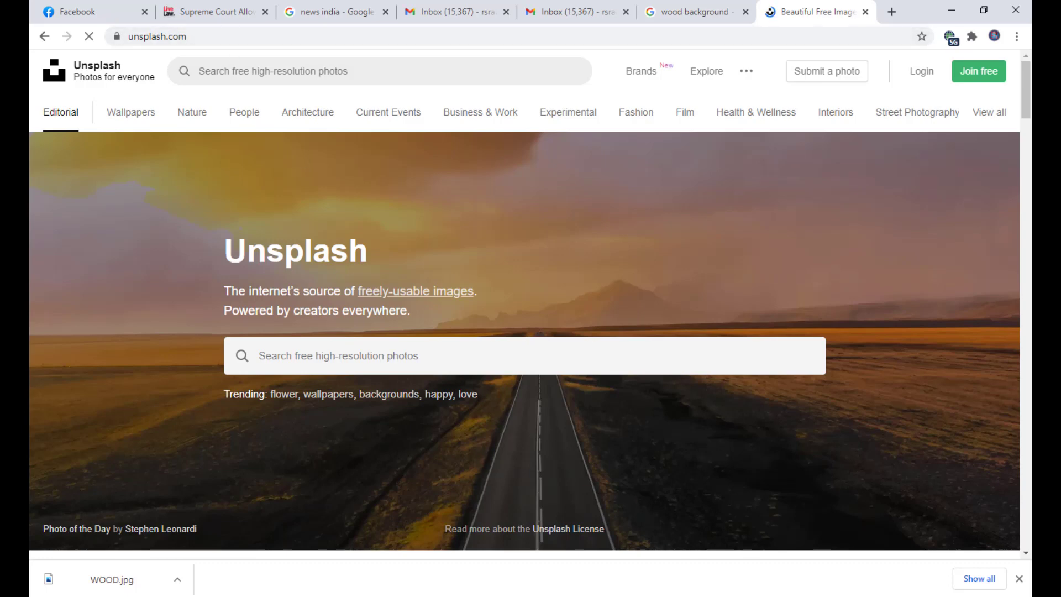
Step: Switch to CorelDRAW and create a new document with the A4 page size
{"action": "mouse_move", "coordinate": [627, 596]}
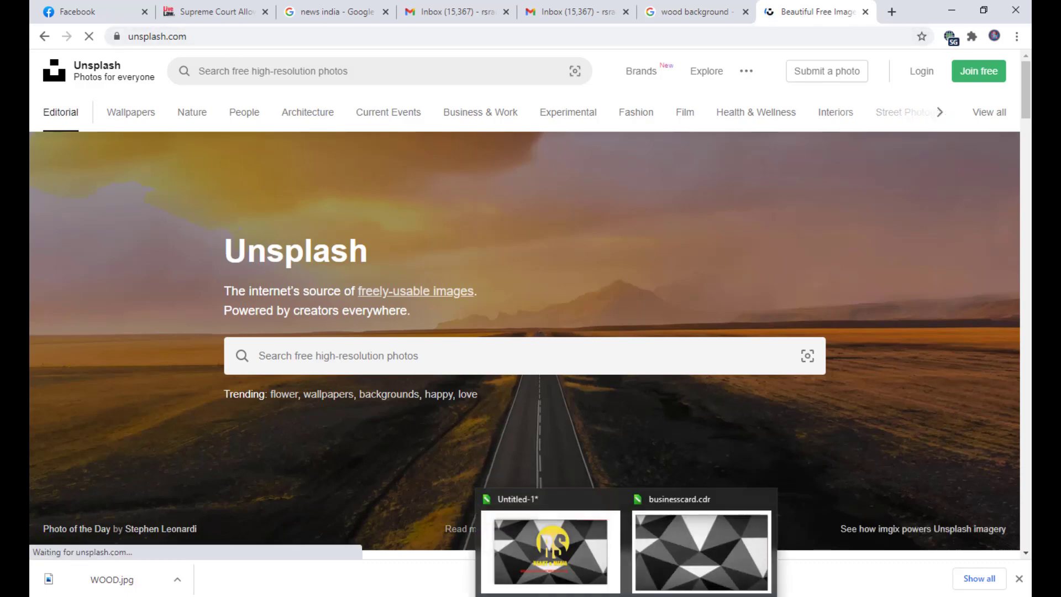
{"action": "left_click", "coordinate": [664, 568]}
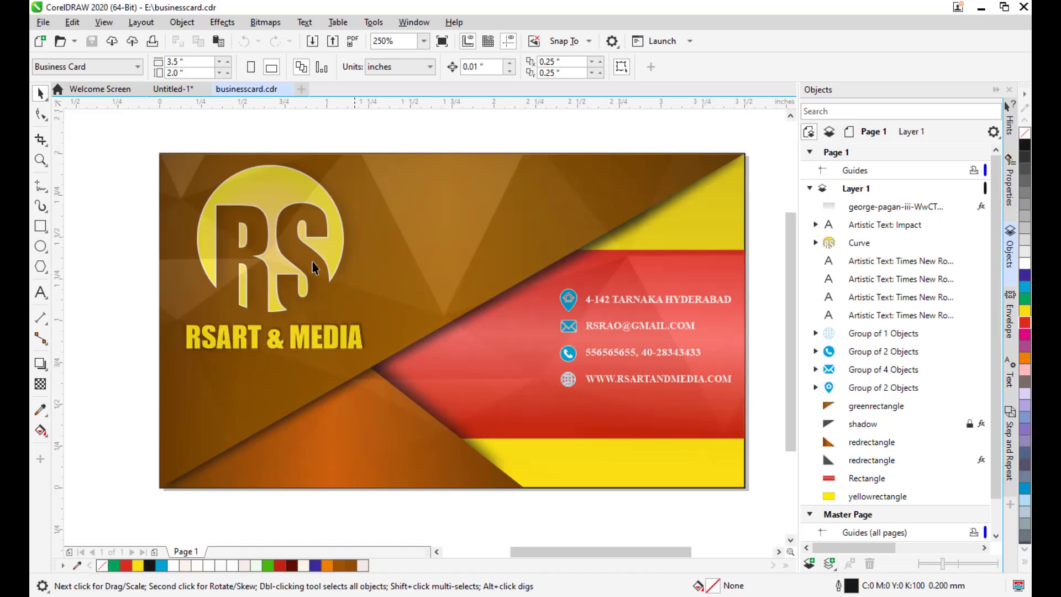
{"action": "scroll", "coordinate": [339, 257], "scroll_direction": "up", "scroll_amount": 3}
{"action": "scroll", "coordinate": [407, 193], "scroll_direction": "down", "scroll_amount": 3}
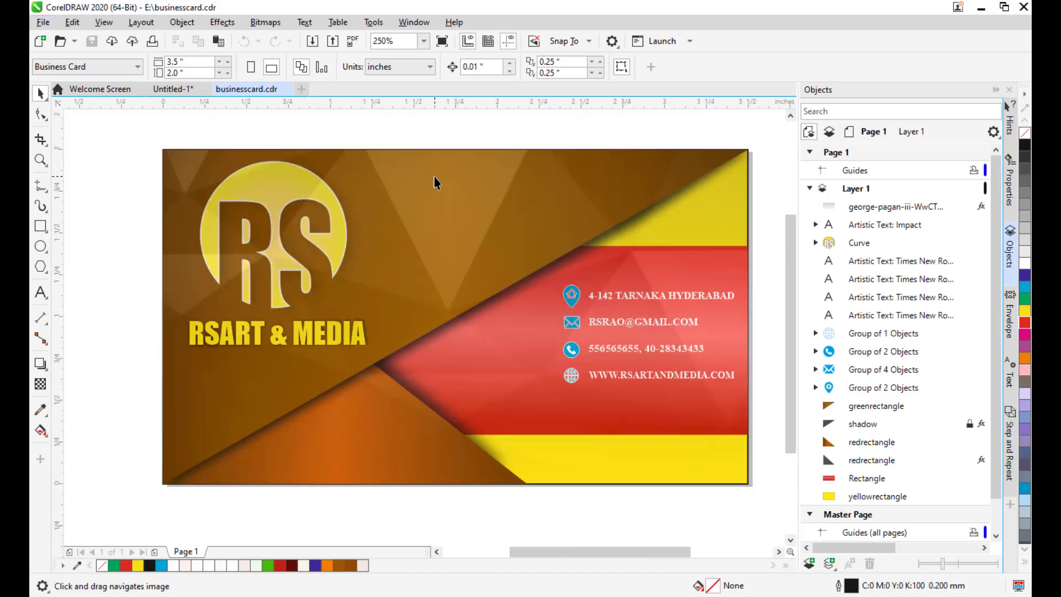
{"action": "left_click", "coordinate": [35, 22]}
{"action": "left_click", "coordinate": [76, 37]}
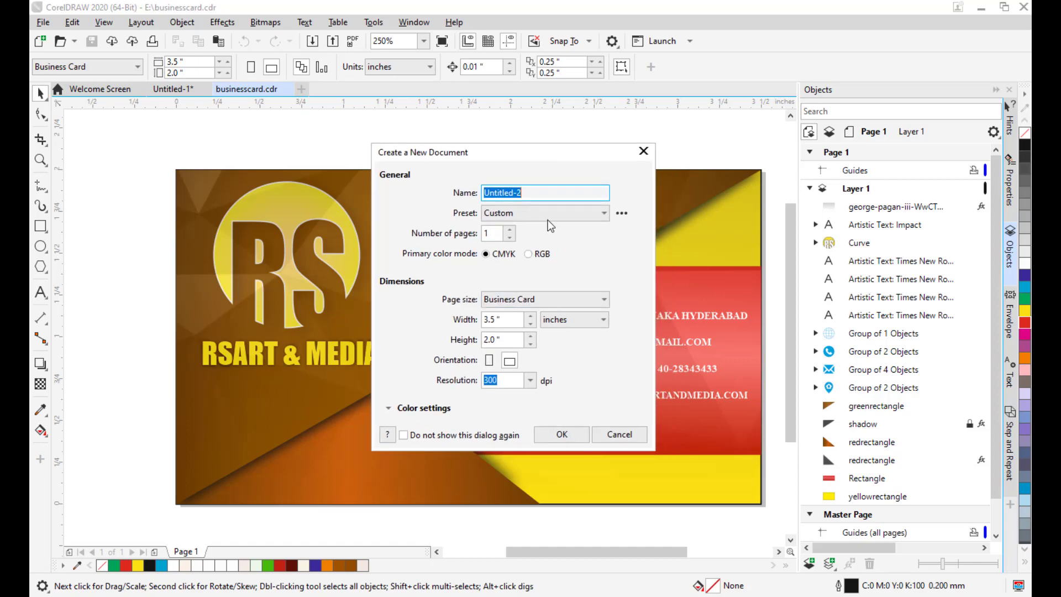
{"action": "left_click", "coordinate": [562, 301]}
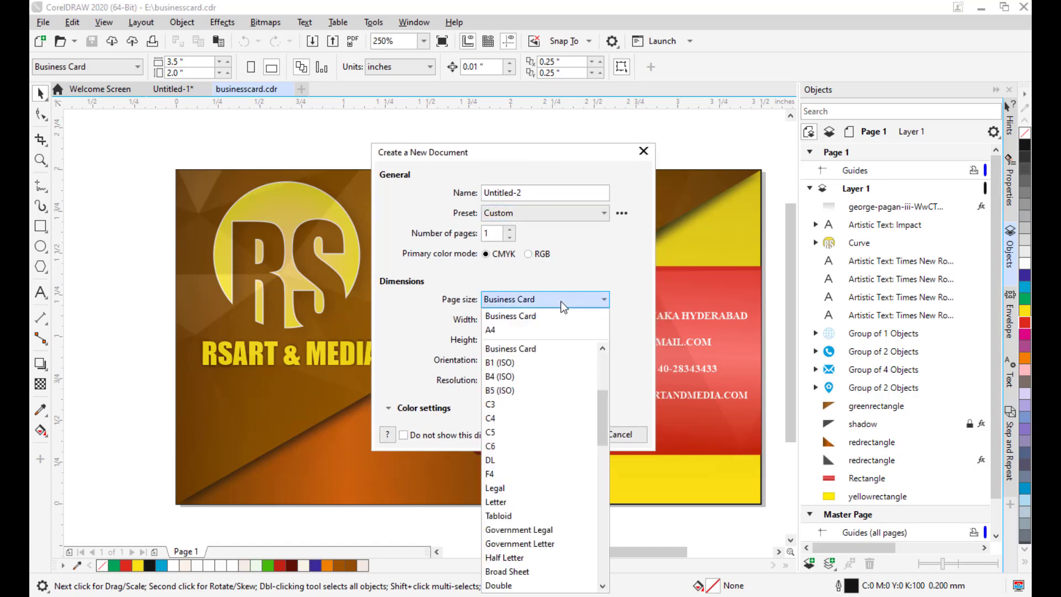
{"action": "left_click", "coordinate": [529, 327]}
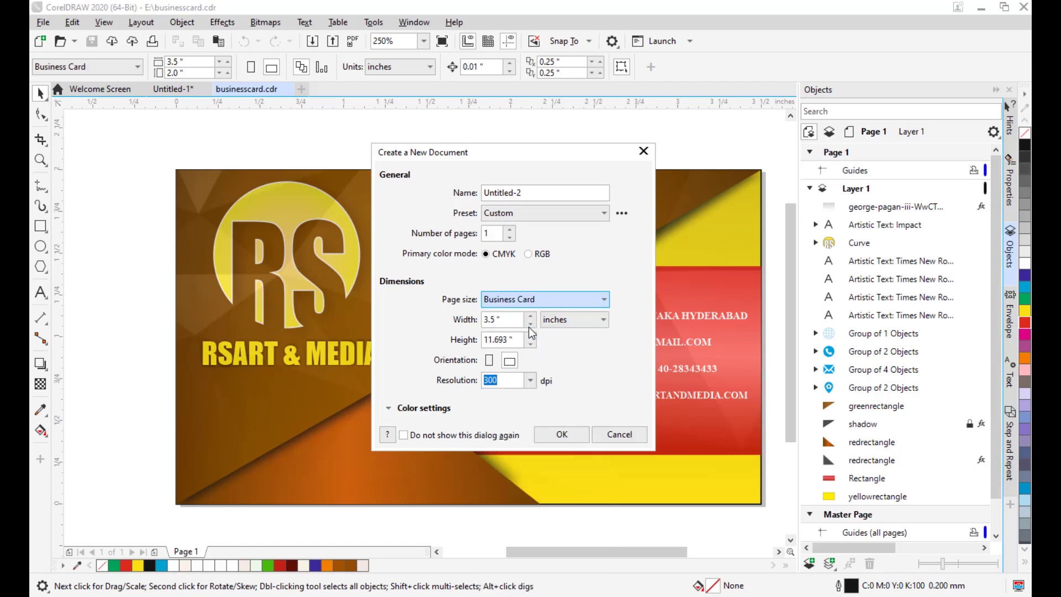
{"action": "left_click", "coordinate": [544, 296]}
{"action": "left_click", "coordinate": [544, 297]}
{"action": "left_click", "coordinate": [569, 430]}
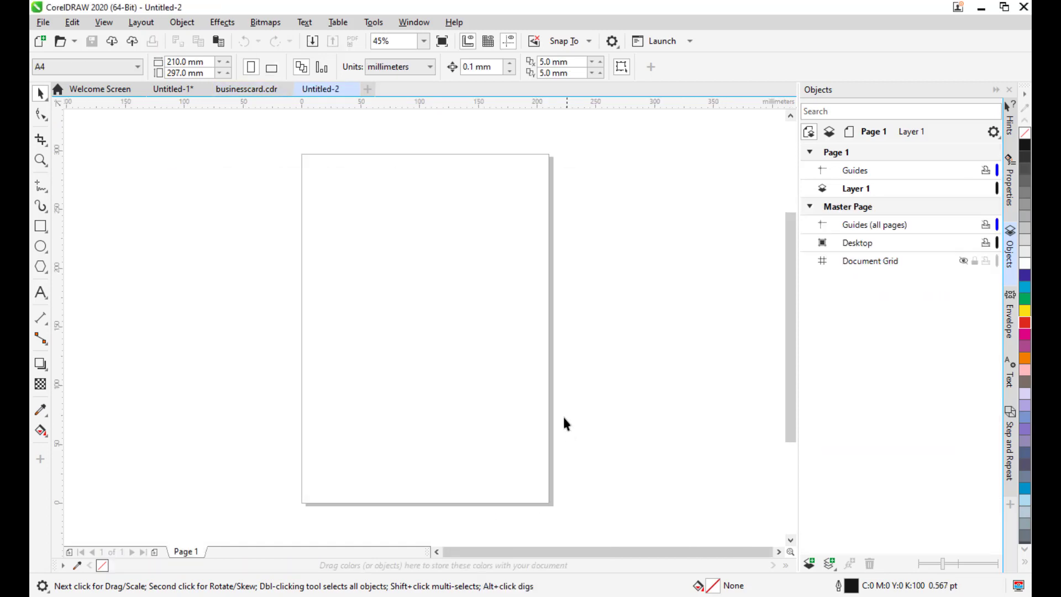
Step: Import the WOOD image from the Desktop and place it beside the page's left edge
{"action": "mouse_move", "coordinate": [516, 237]}
{"action": "left_mouse_down"}
{"action": "mouse_move", "coordinate": [559, 255]}
{"action": "mouse_move", "coordinate": [514, 223]}
{"action": "mouse_move", "coordinate": [527, 220]}
{"action": "left_mouse_up"}
{"action": "left_click", "coordinate": [42, 22]}
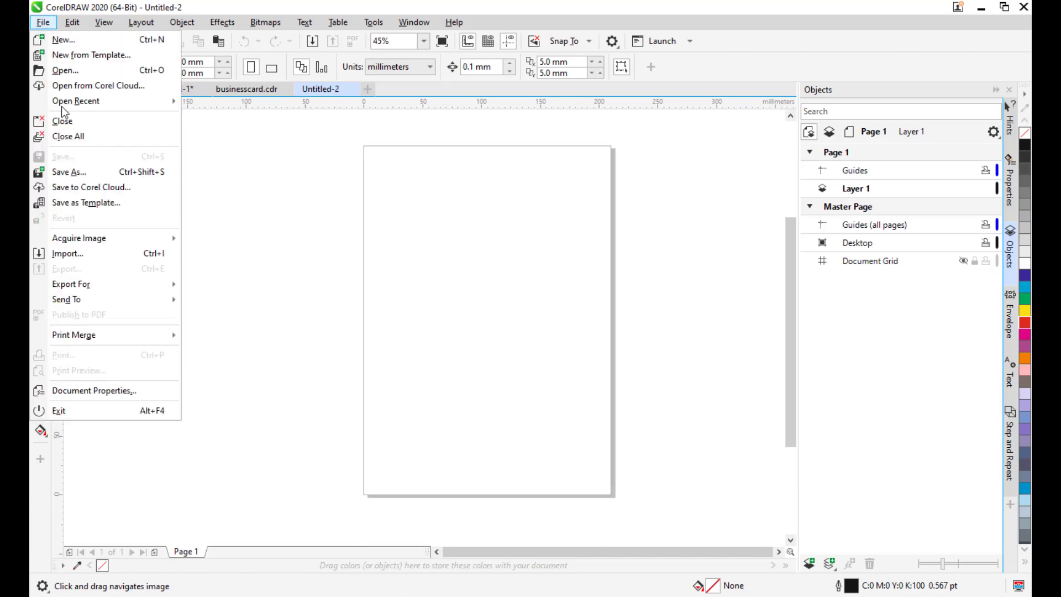
{"action": "left_click", "coordinate": [104, 254]}
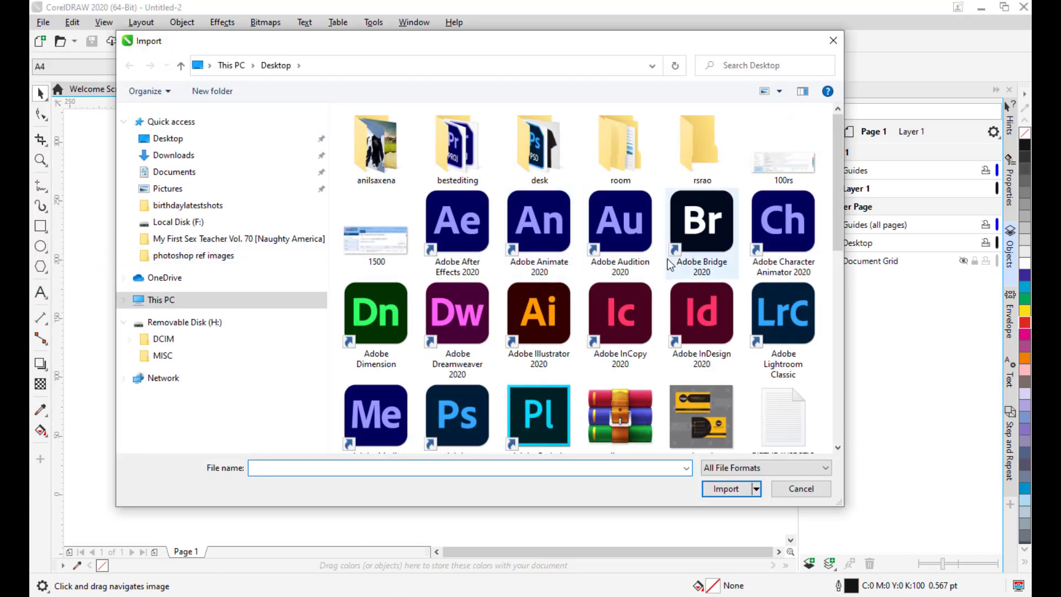
{"action": "scroll", "coordinate": [667, 259], "scroll_direction": "down", "scroll_amount": 5}
{"action": "left_click", "coordinate": [791, 409]}
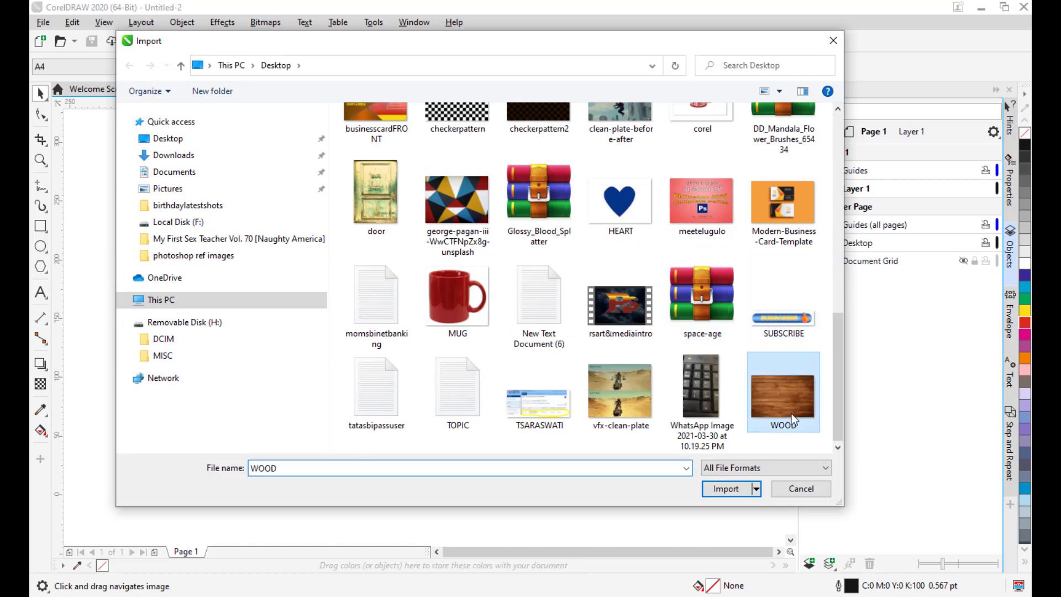
{"action": "left_click", "coordinate": [724, 489]}
{"action": "left_click", "coordinate": [332, 242]}
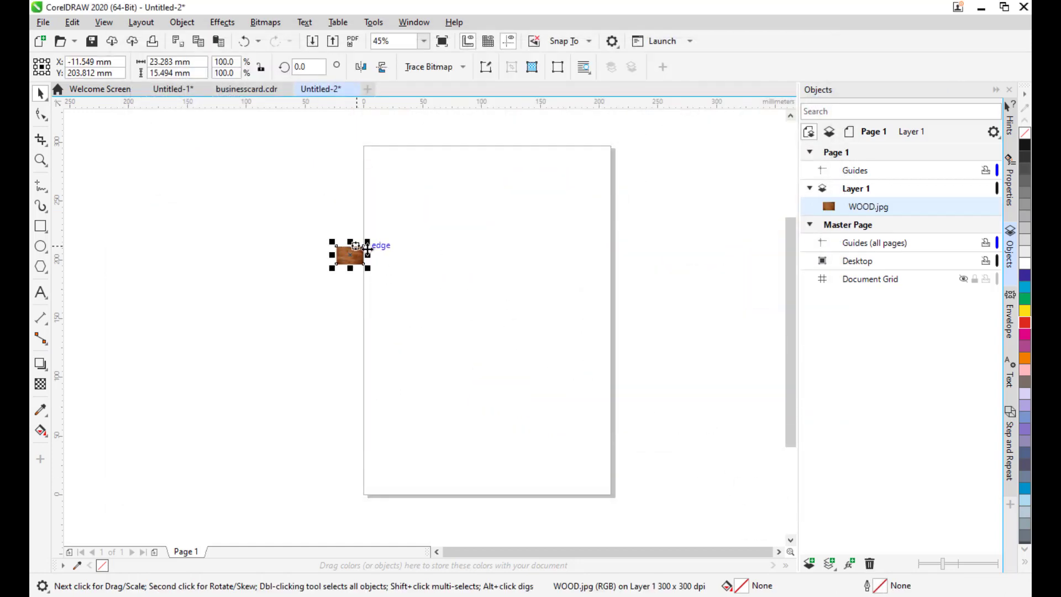
Step: Enlarge the wood image proportionally to about 241 by 160 mm and shift it slightly left
{"action": "left_click_drag", "start_coordinate": [368, 268], "coordinate": [621, 436]}
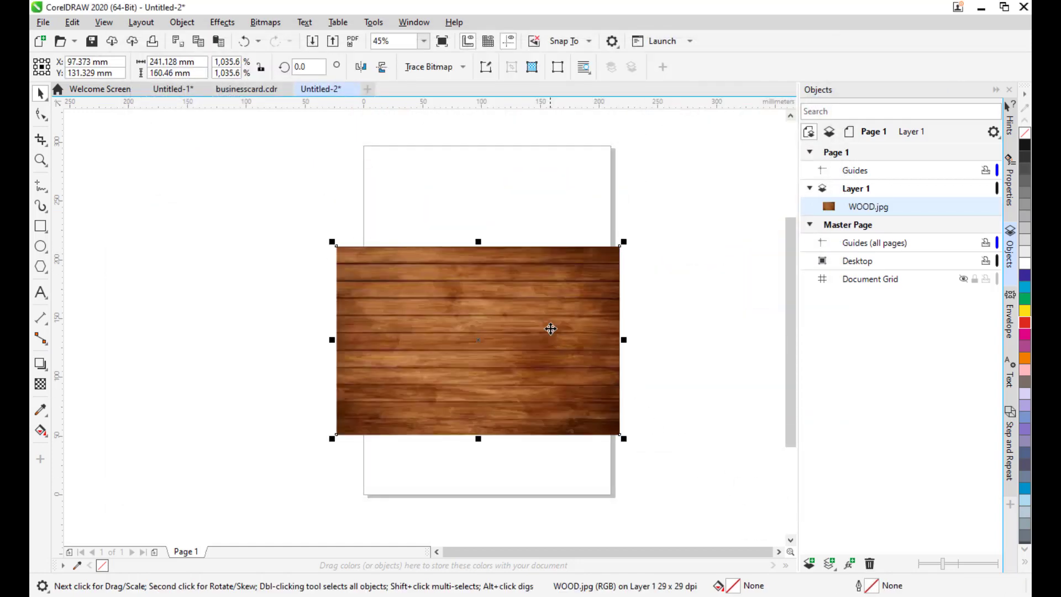
{"action": "left_click_drag", "start_coordinate": [527, 320], "coordinate": [505, 315]}
{"action": "scroll", "coordinate": [578, 292], "scroll_direction": "down", "scroll_amount": 1}
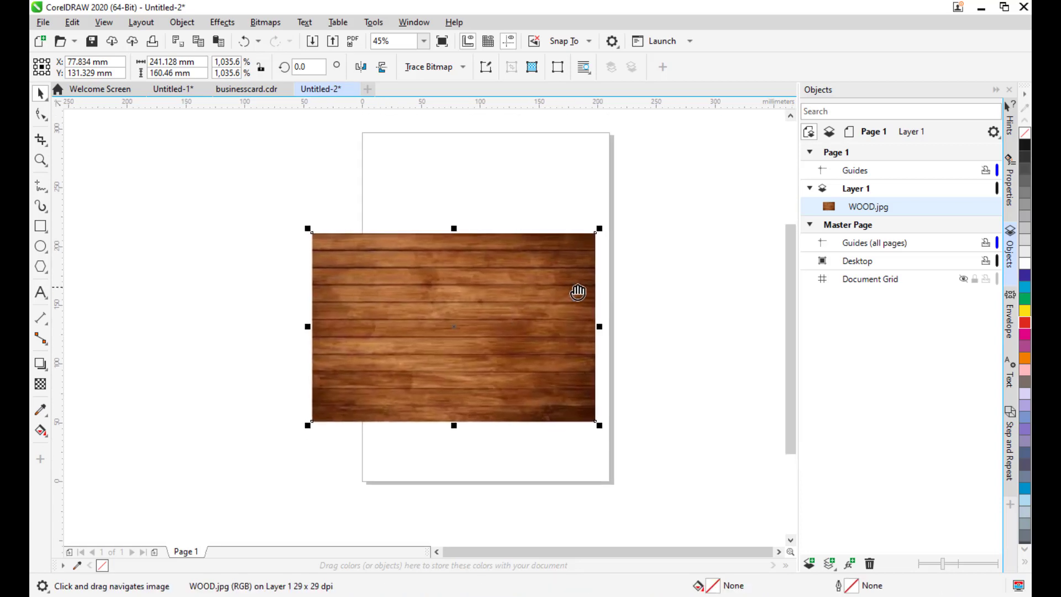
Step: Change the page to landscape orientation and move the wood image up to its top-left corner
{"action": "left_click", "coordinate": [449, 145]}
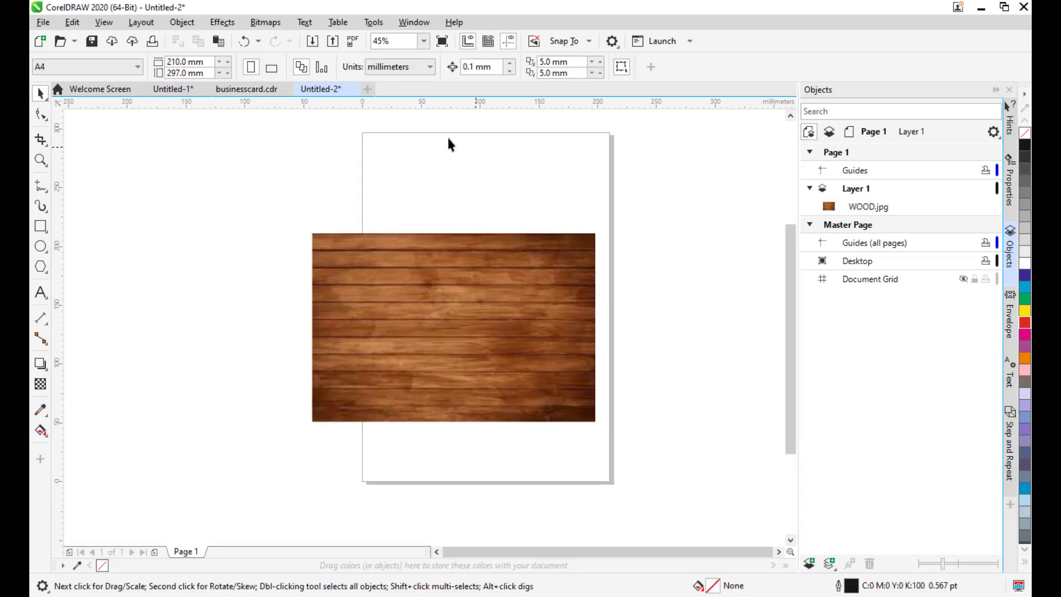
{"action": "left_click", "coordinate": [276, 72]}
{"action": "left_click_drag", "start_coordinate": [437, 276], "coordinate": [436, 227]}
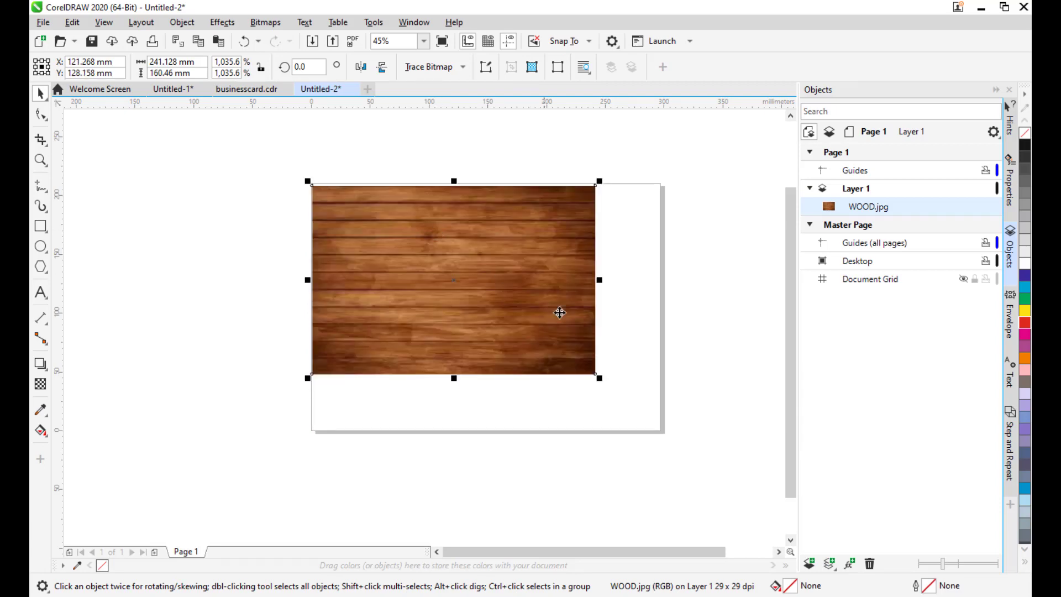
Step: Scale and stretch the wood image to about 300 by 212 mm so it covers the whole landscape page
{"action": "left_click_drag", "start_coordinate": [596, 375], "coordinate": [669, 433]}
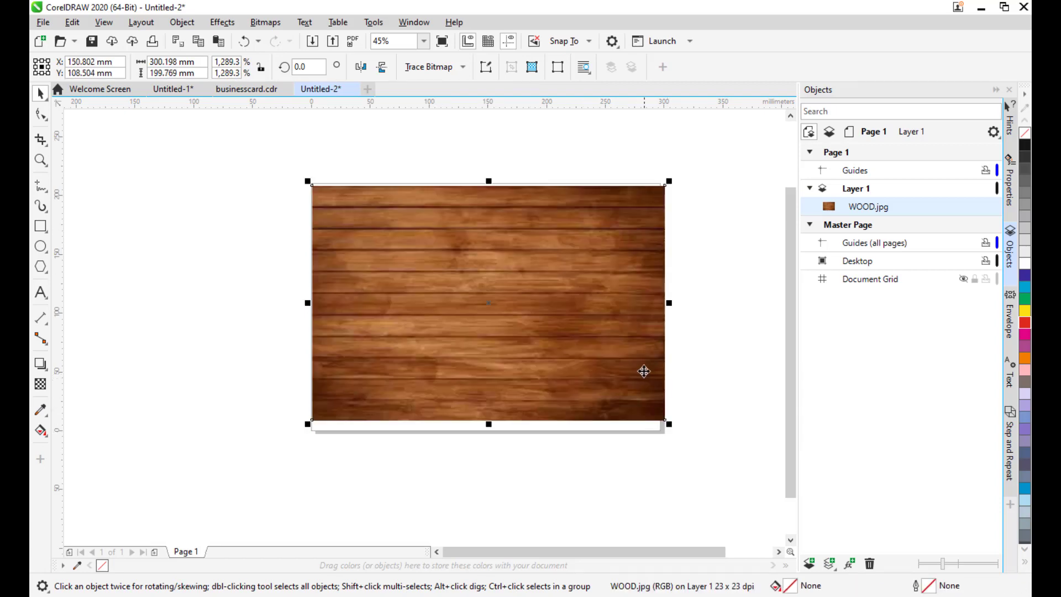
{"action": "left_click_drag", "start_coordinate": [552, 335], "coordinate": [551, 349]}
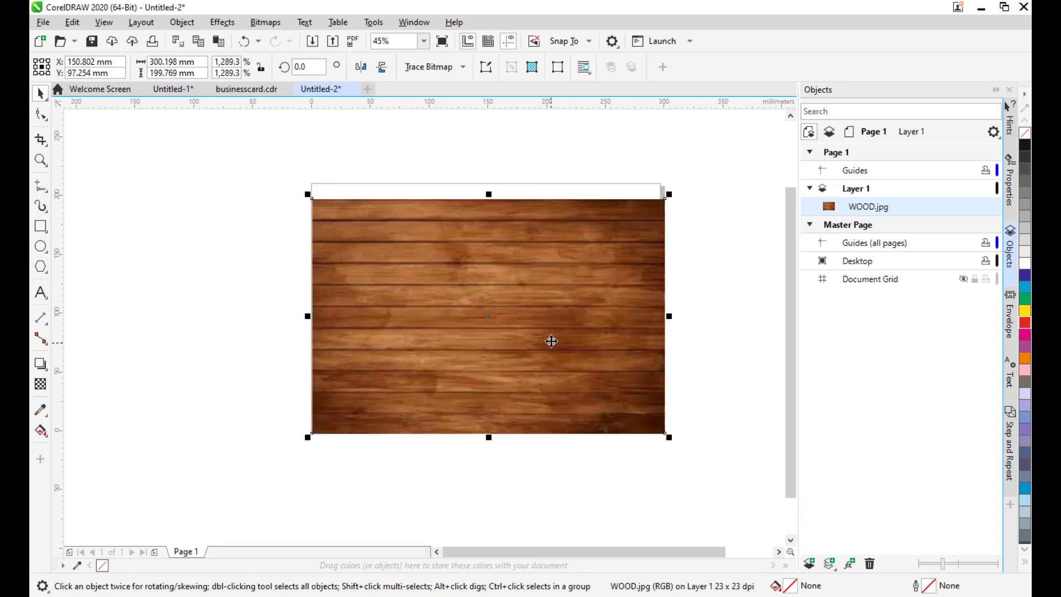
{"action": "scroll", "coordinate": [488, 197], "scroll_direction": "up", "scroll_amount": 2}
{"action": "left_click_drag", "start_coordinate": [488, 199], "coordinate": [489, 166]}
{"action": "scroll", "coordinate": [526, 187], "scroll_direction": "down", "scroll_amount": 2}
{"action": "scroll", "coordinate": [529, 188], "scroll_direction": "down", "scroll_amount": 2}
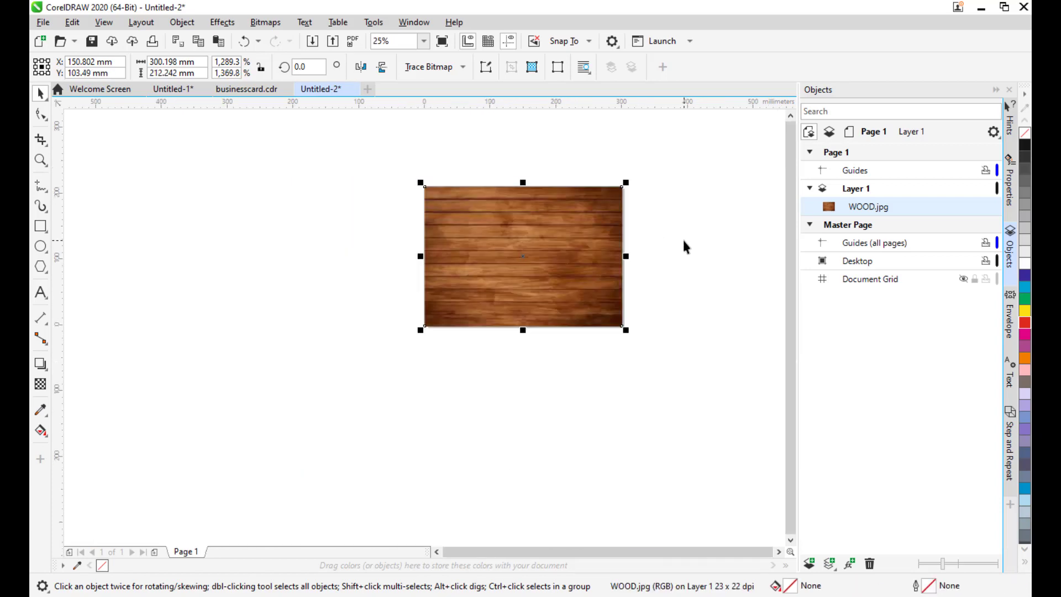
{"action": "left_click", "coordinate": [683, 239]}
{"action": "scroll", "coordinate": [661, 252], "scroll_direction": "up", "scroll_amount": 2}
{"action": "left_click_drag", "start_coordinate": [532, 278], "coordinate": [565, 299]}
{"action": "left_click", "coordinate": [565, 299]}
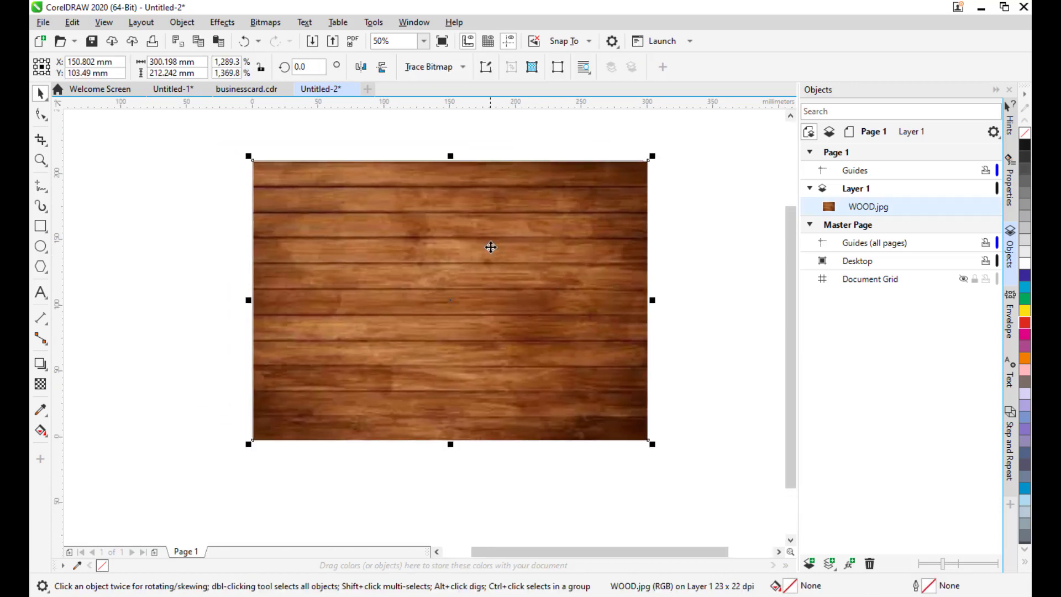
Step: Switch to the Untitled-1 document containing the red and brown card design
{"action": "left_click", "coordinate": [173, 89]}
{"action": "left_click_drag", "start_coordinate": [524, 253], "coordinate": [512, 255]}
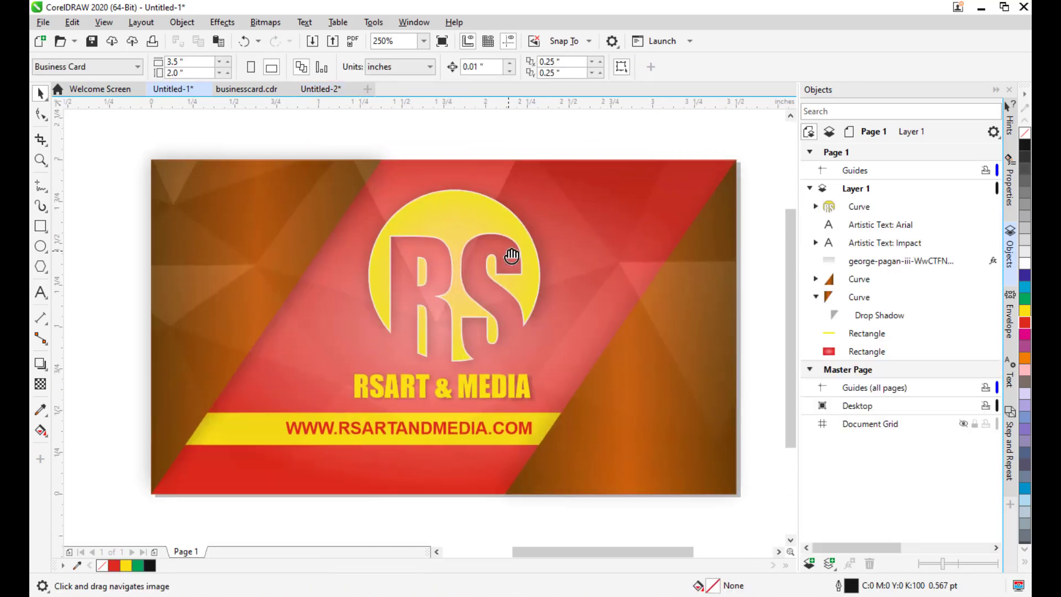
{"action": "left_click", "coordinate": [810, 189]}
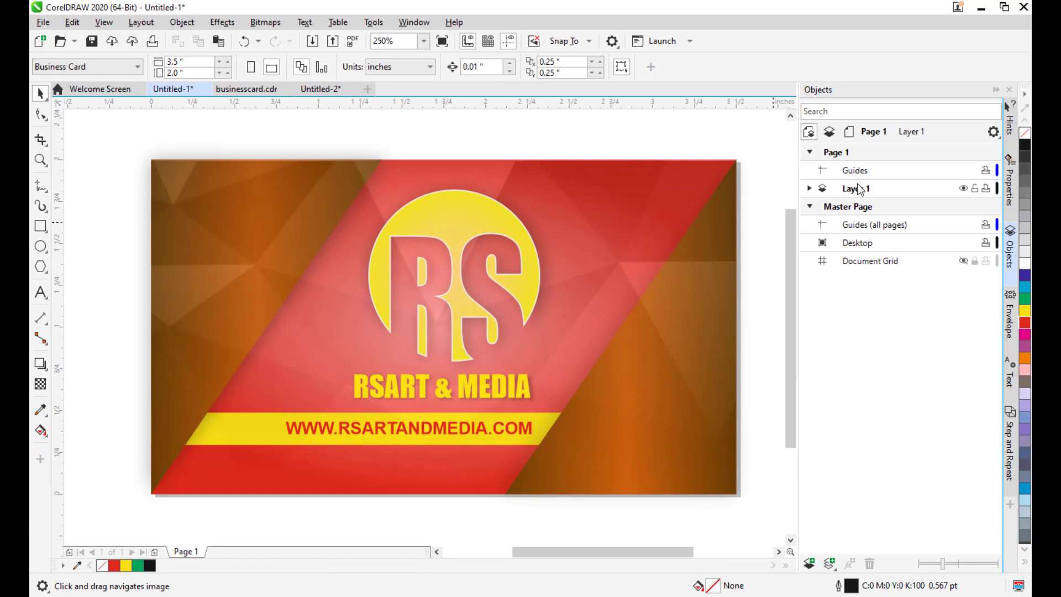
{"action": "left_click", "coordinate": [859, 189]}
{"action": "scroll", "coordinate": [525, 213], "scroll_direction": "down", "scroll_amount": 3}
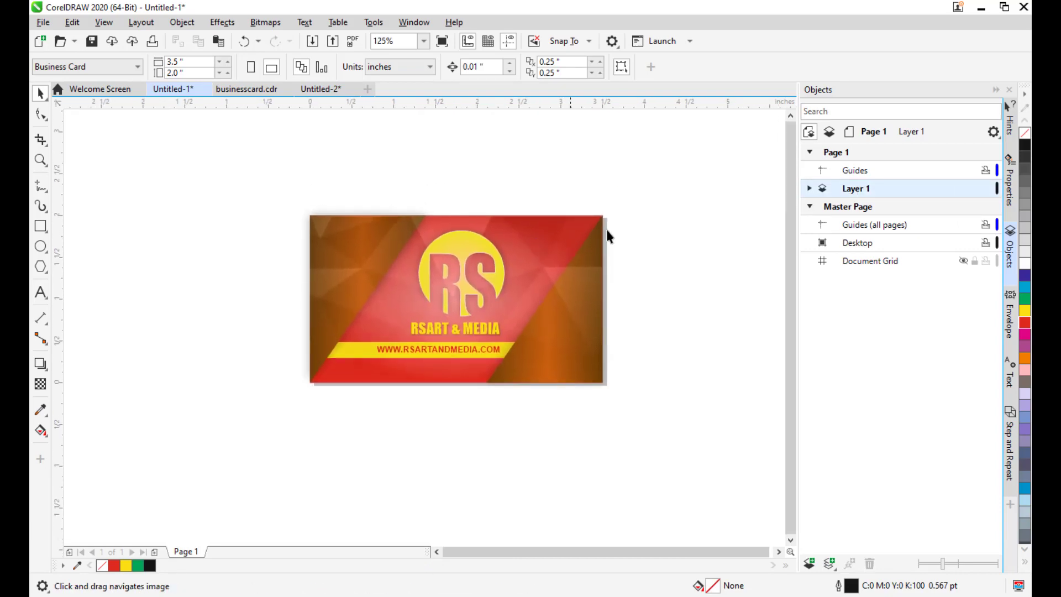
{"action": "left_click", "coordinate": [810, 189]}
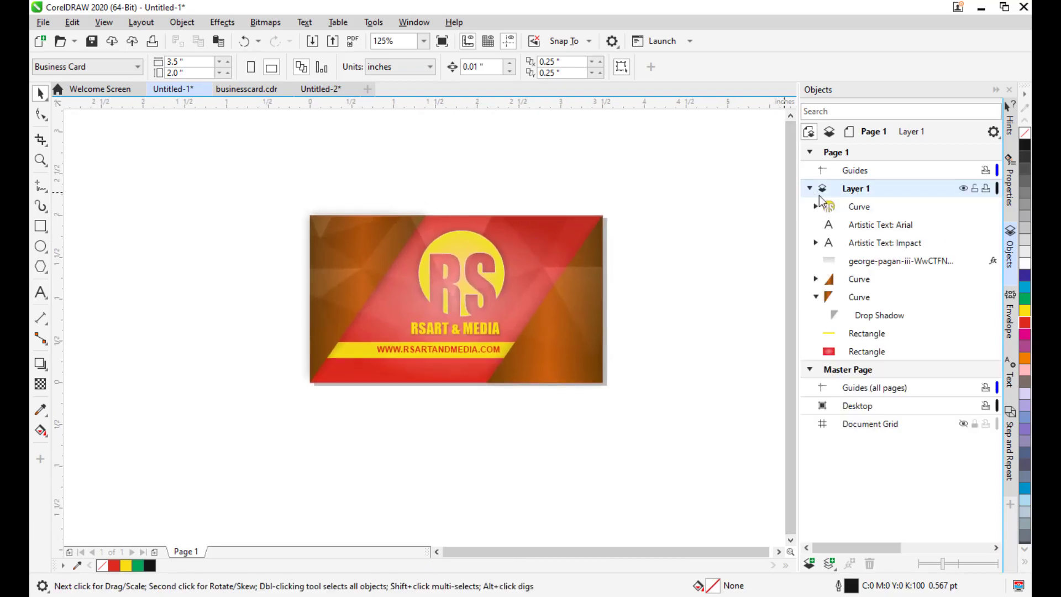
{"action": "left_click", "coordinate": [859, 207]}
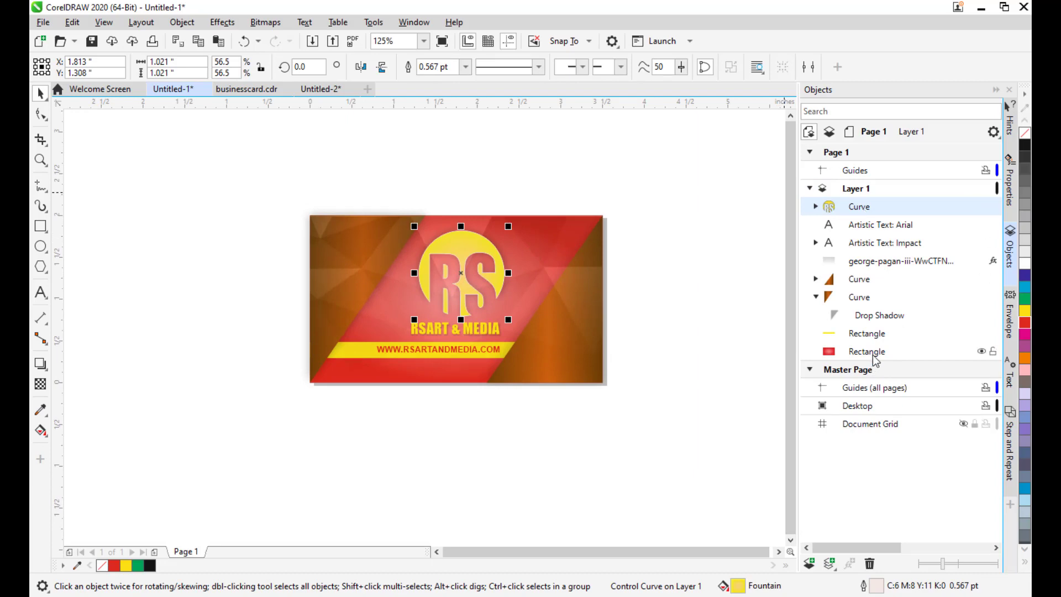
{"action": "left_click", "coordinate": [878, 226]}
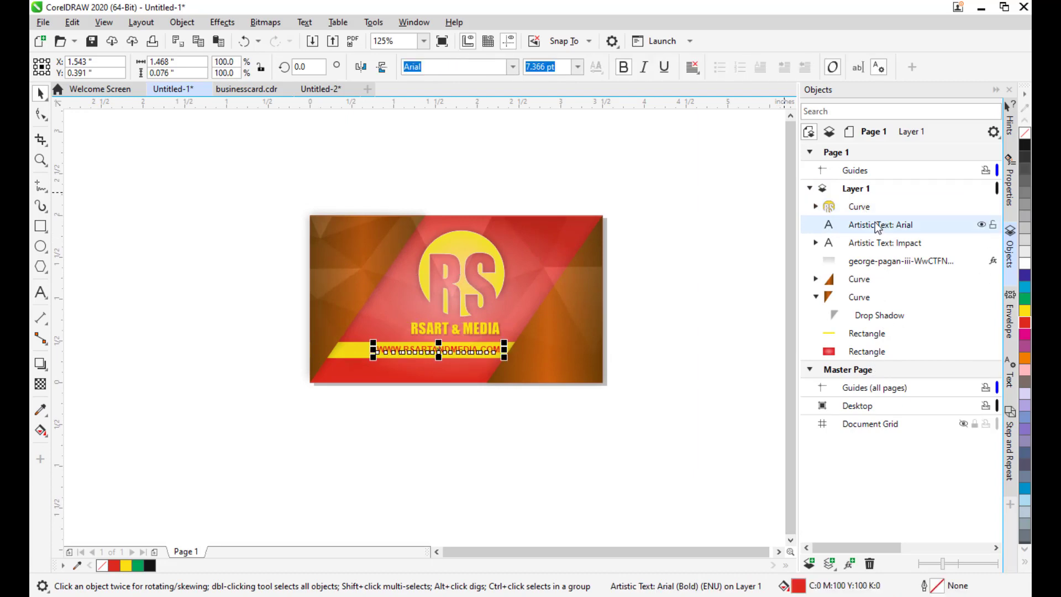
{"action": "left_click", "coordinate": [877, 352]}
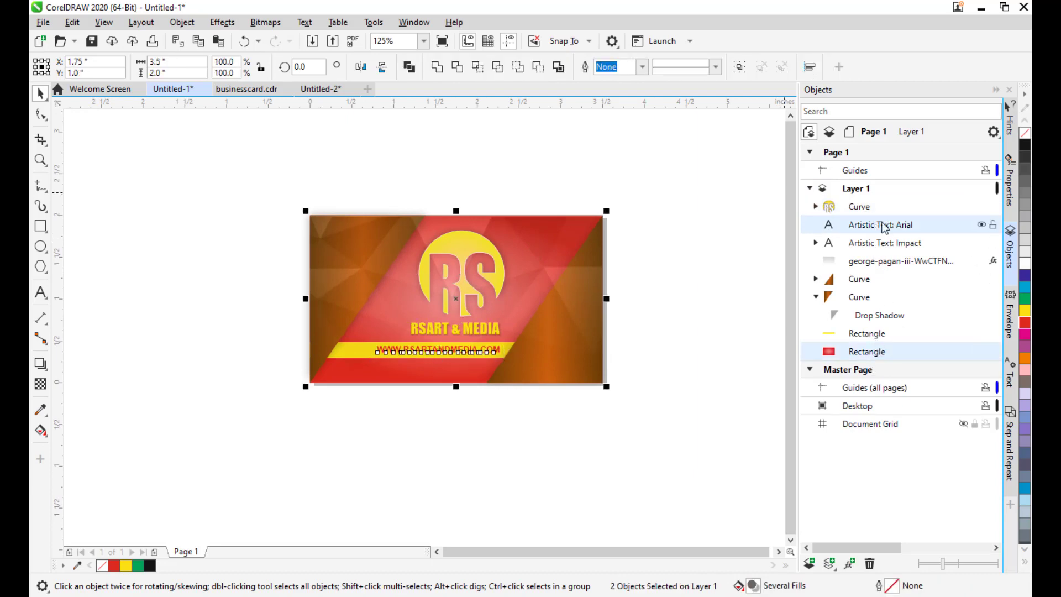
{"action": "key", "text": "Escape"}
Step: Select all objects of the card design and group them
{"action": "left_click", "coordinate": [73, 22]}
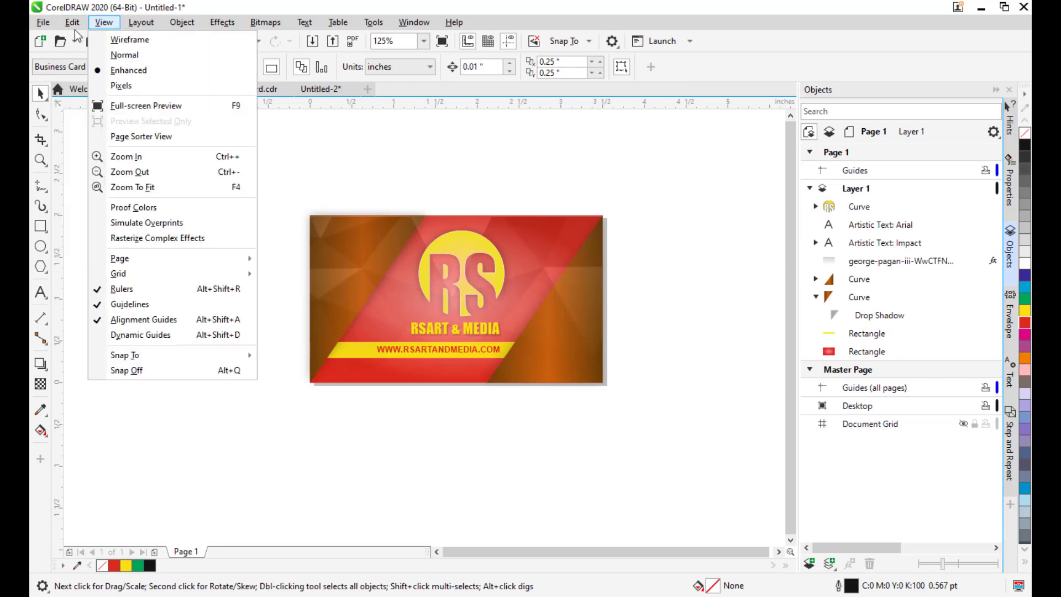
{"action": "mouse_move", "coordinate": [118, 237]}
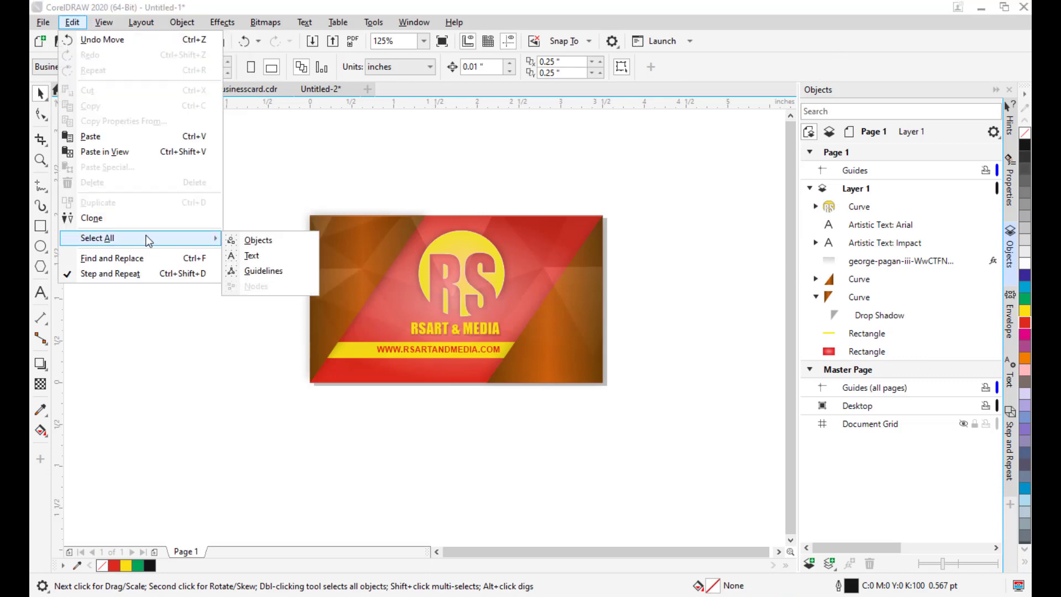
{"action": "left_click", "coordinate": [241, 236]}
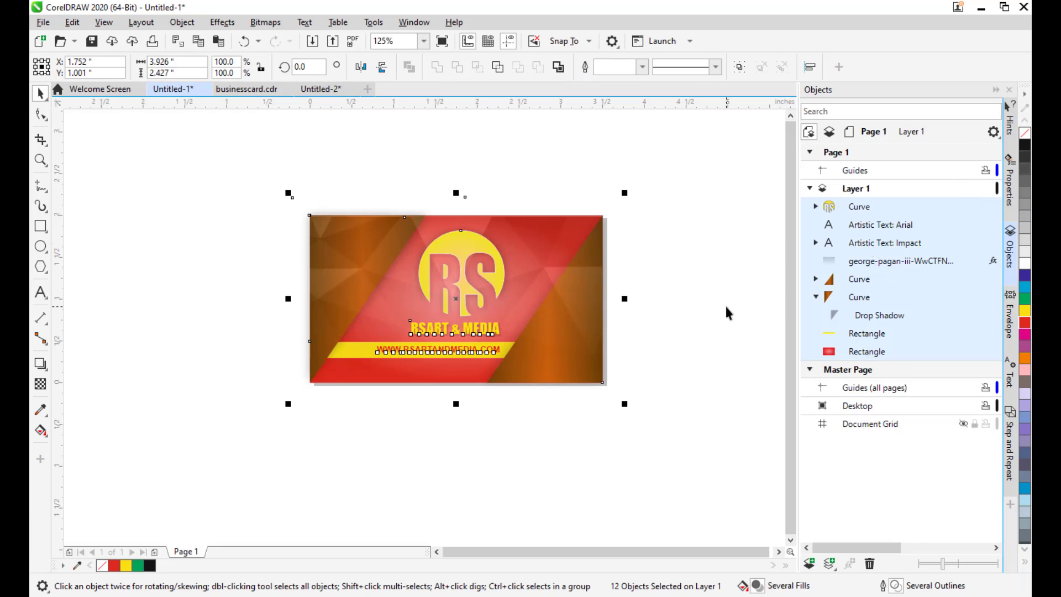
{"action": "key", "text": "ctrl+g"}
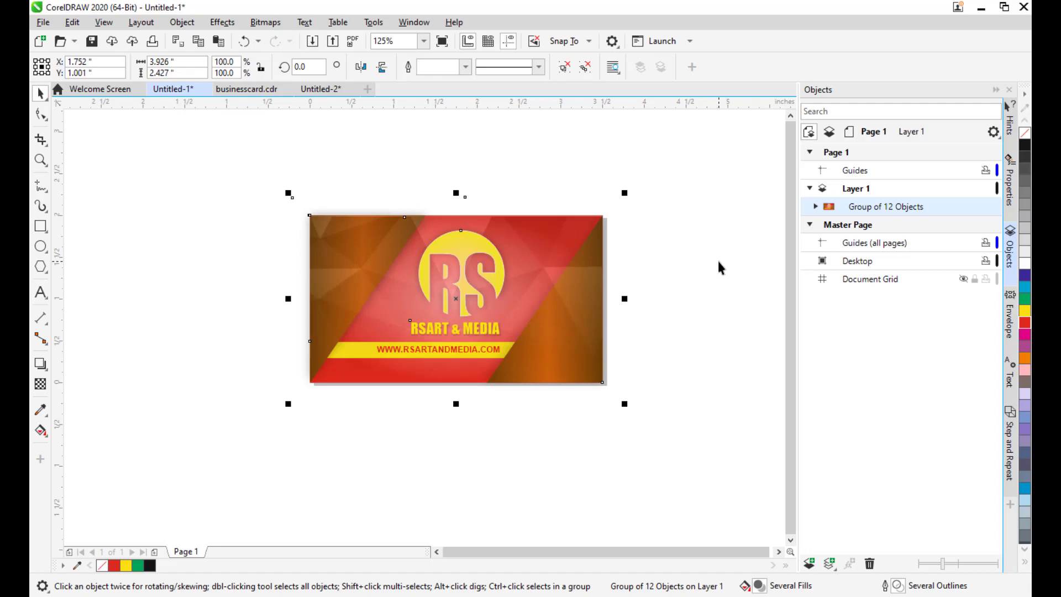
Step: Paste the grouped card into the Untitled-2 document and move it to the upper-left area of the wood background
{"action": "left_click", "coordinate": [320, 89]}
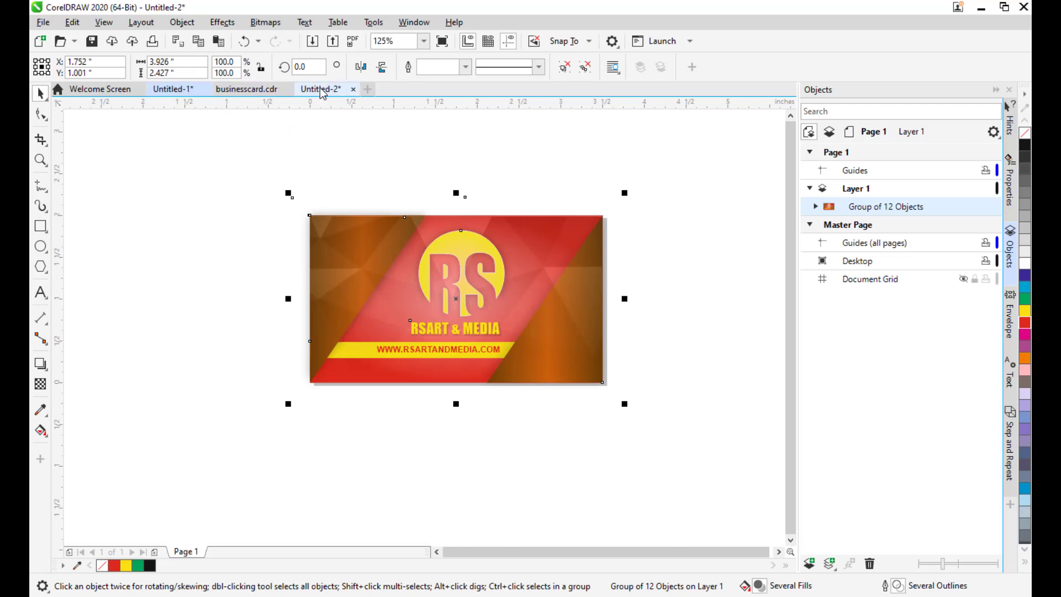
{"action": "key", "text": "ctrl+v"}
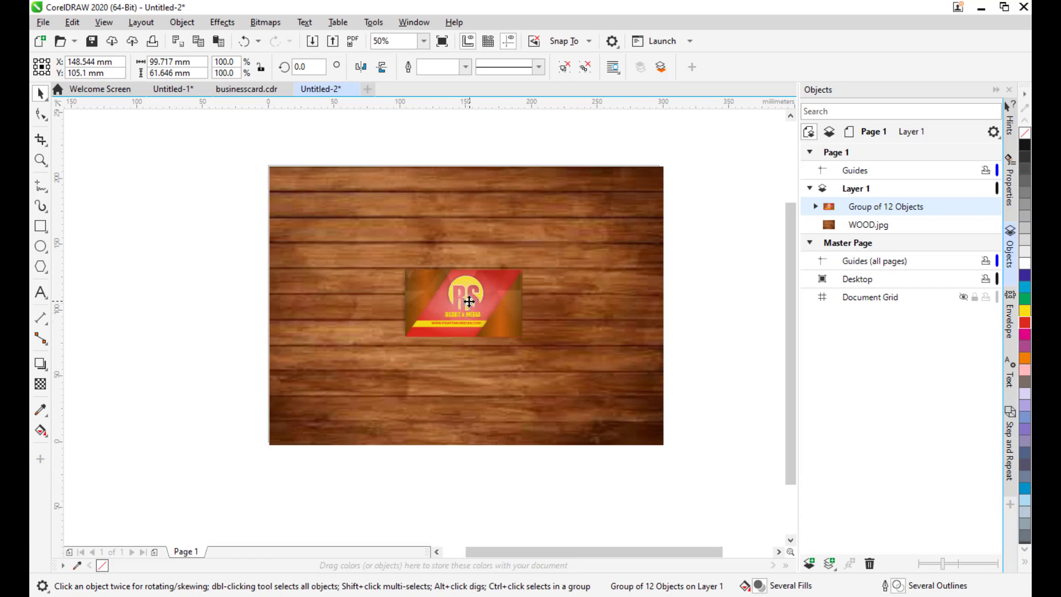
{"action": "left_click_drag", "start_coordinate": [481, 304], "coordinate": [401, 247]}
{"action": "left_click", "coordinate": [727, 238]}
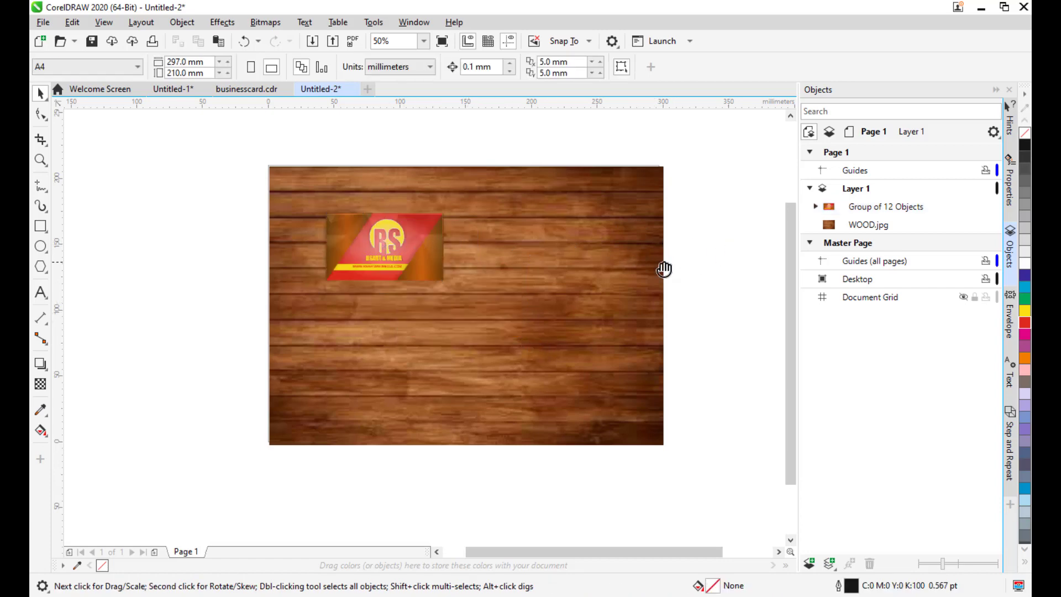
{"action": "scroll", "coordinate": [666, 268], "scroll_direction": "up", "scroll_amount": 1}
{"action": "left_click", "coordinate": [587, 231]}
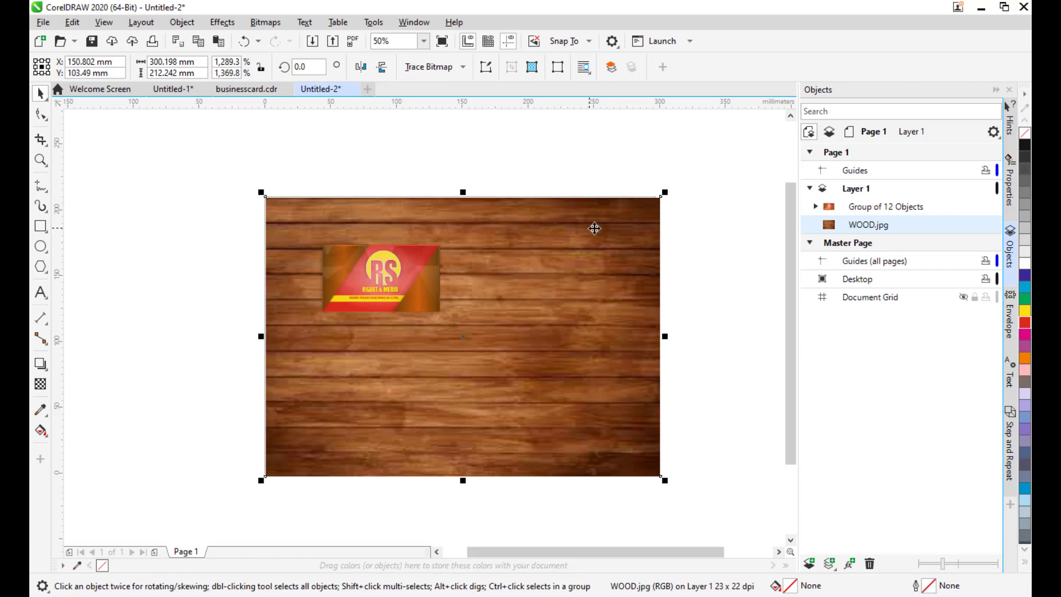
{"action": "mouse_move", "coordinate": [585, 227]}
{"action": "left_mouse_down"}
{"action": "mouse_move", "coordinate": [587, 207]}
{"action": "mouse_move", "coordinate": [598, 217]}
{"action": "left_mouse_up"}
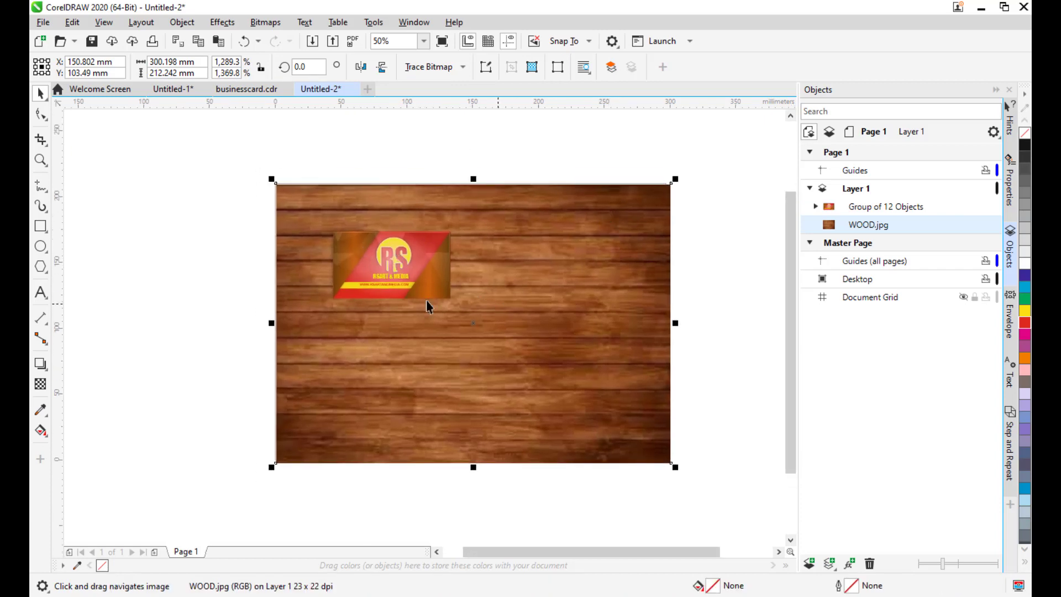
{"action": "left_click_drag", "start_coordinate": [509, 280], "coordinate": [488, 277]}
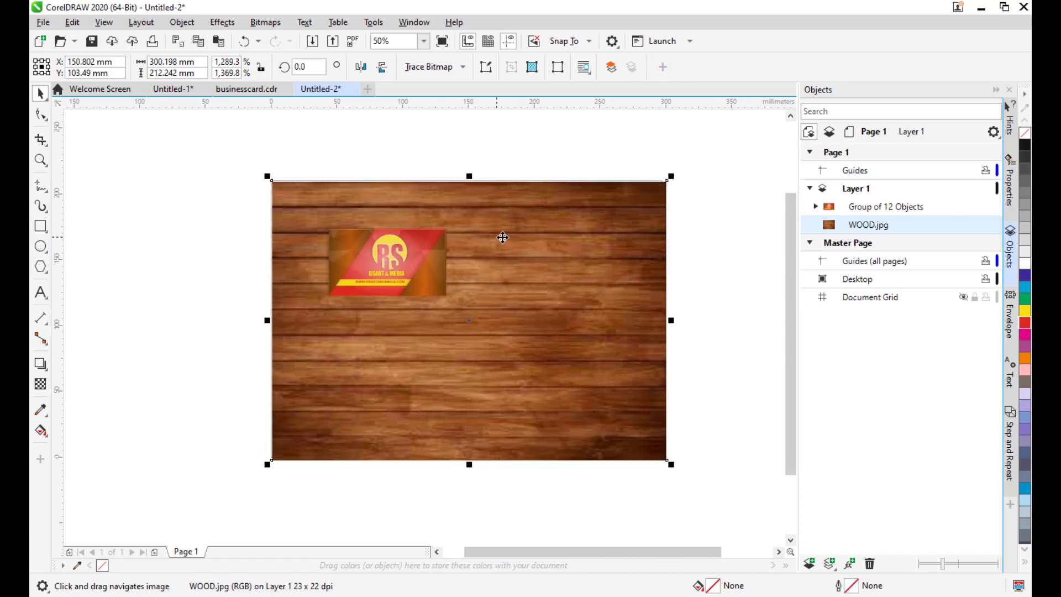
{"action": "mouse_move", "coordinate": [502, 237]}
{"action": "left_mouse_down"}
{"action": "mouse_move", "coordinate": [486, 230]}
{"action": "mouse_move", "coordinate": [496, 253]}
{"action": "left_mouse_up"}
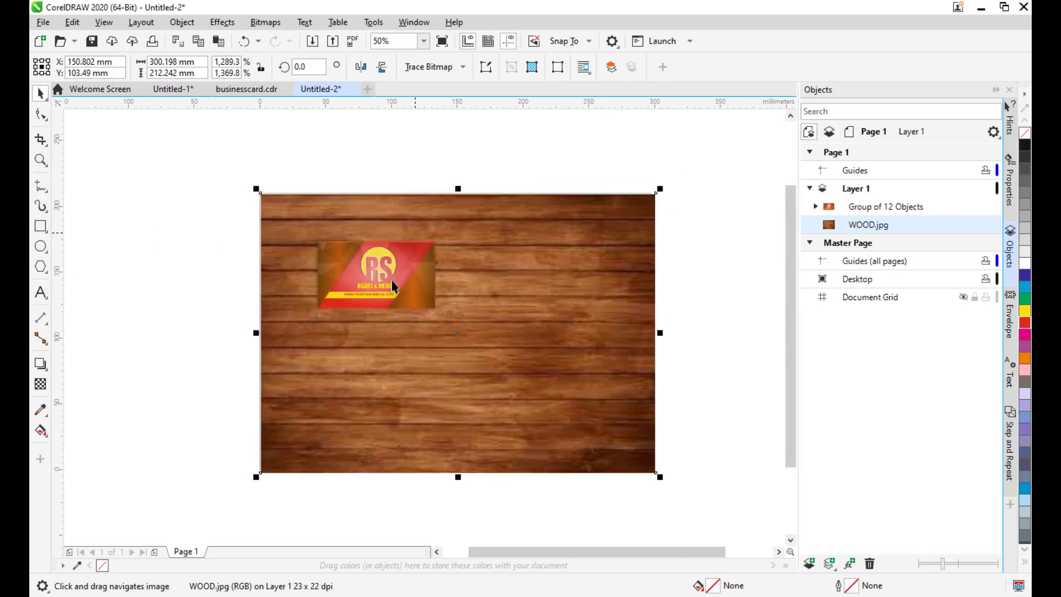
{"action": "left_click", "coordinate": [518, 151]}
{"action": "left_click", "coordinate": [561, 286]}
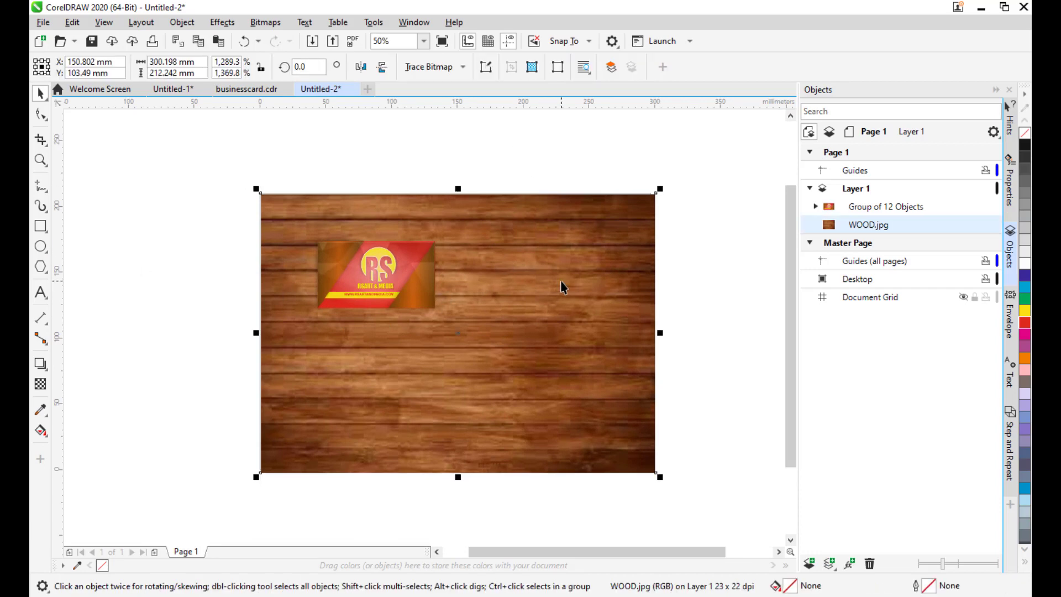
Step: Create a page-sized rectangle behind the wood image and fill it white
{"action": "double_click", "coordinate": [40, 226]}
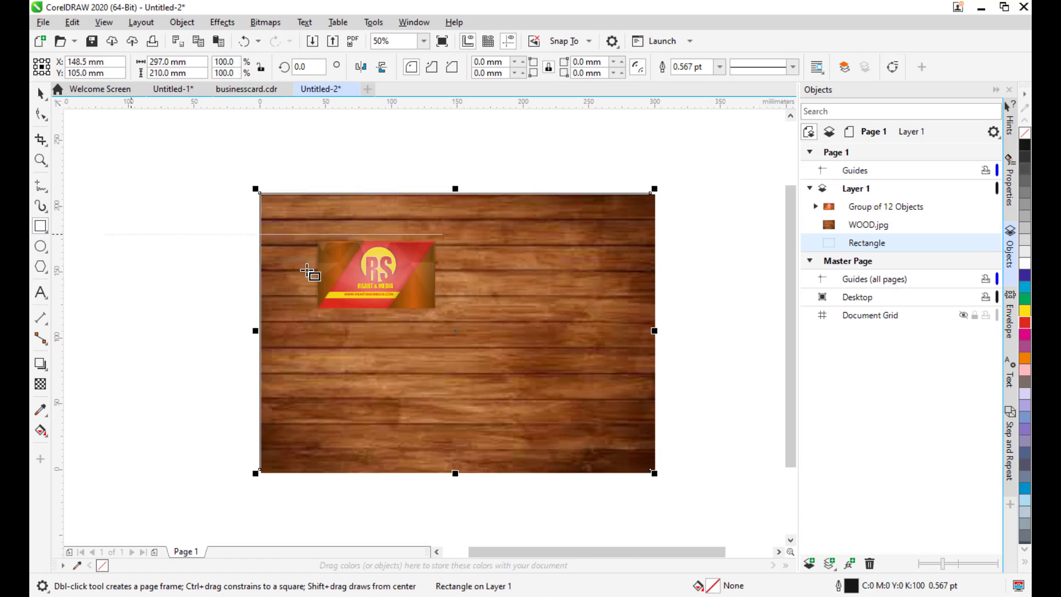
{"action": "left_click", "coordinate": [1026, 274]}
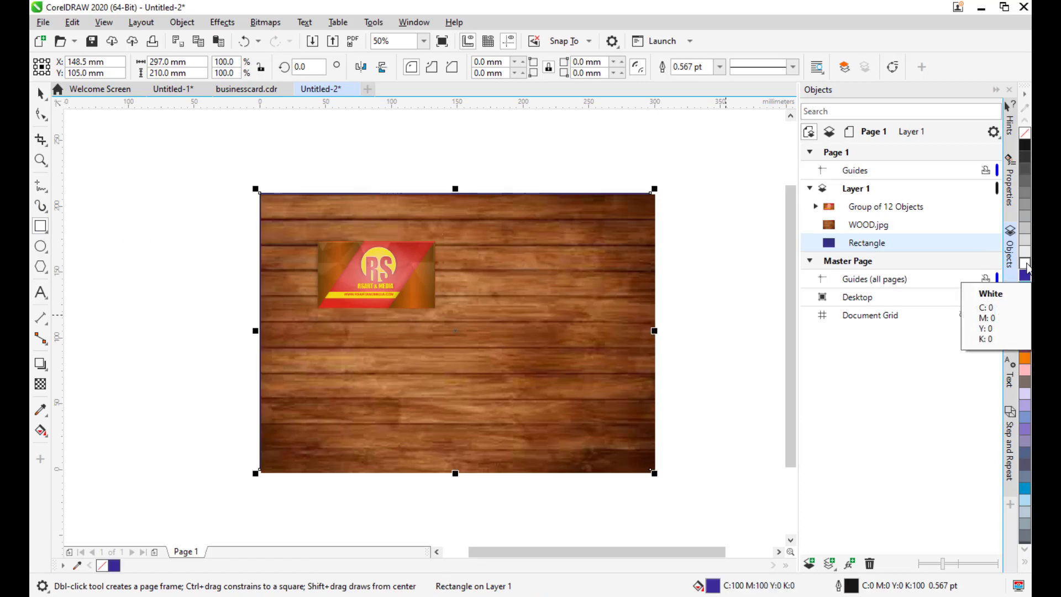
{"action": "left_click", "coordinate": [1025, 264]}
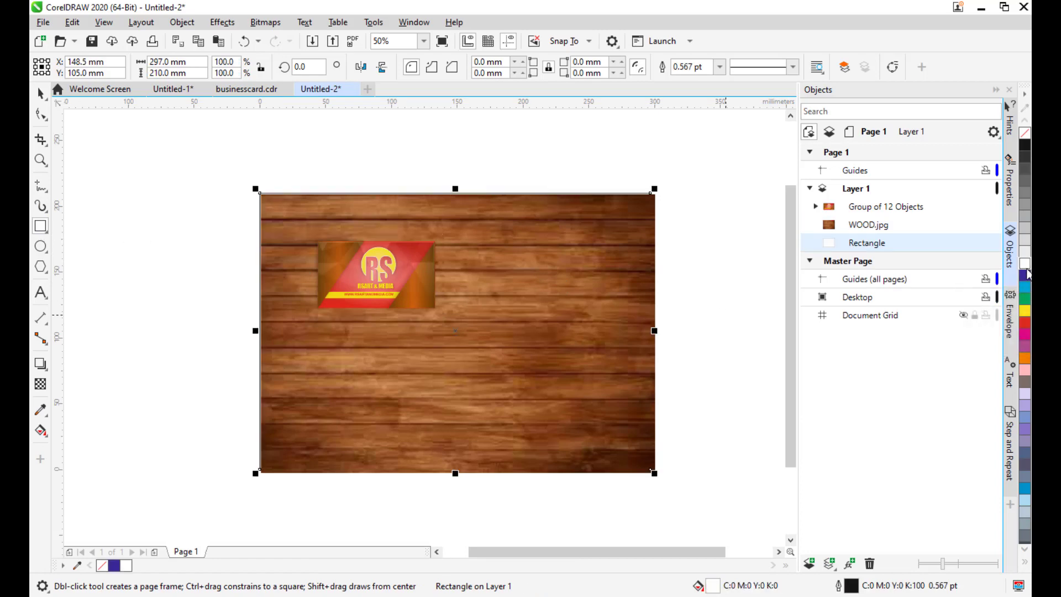
{"action": "left_click", "coordinate": [40, 93]}
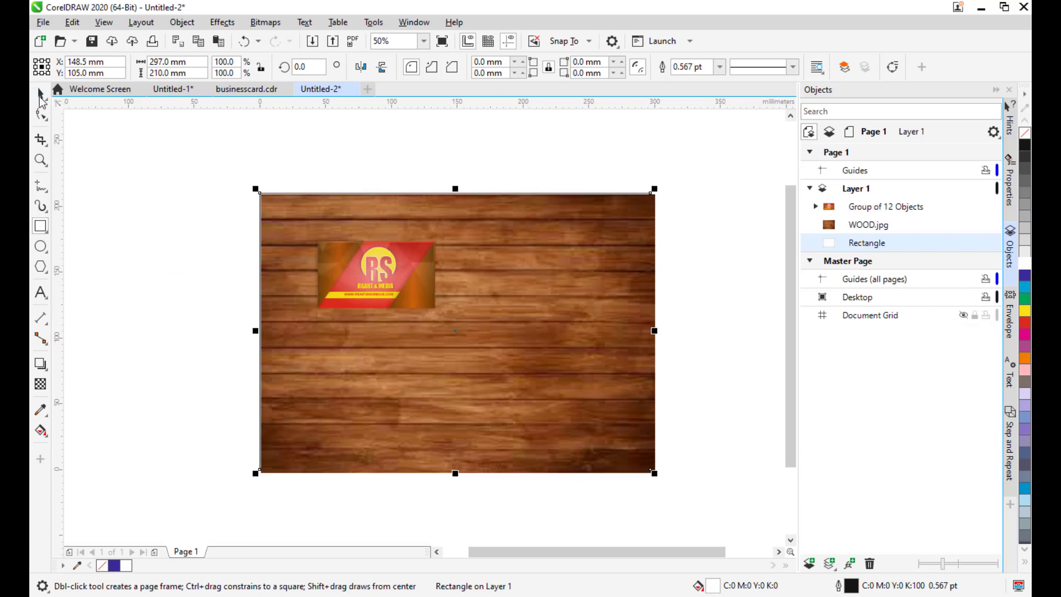
Step: Move the wood image down to check the white rectangle behind it, and undo the move
{"action": "left_click", "coordinate": [547, 259]}
{"action": "left_click_drag", "start_coordinate": [525, 275], "coordinate": [523, 316]}
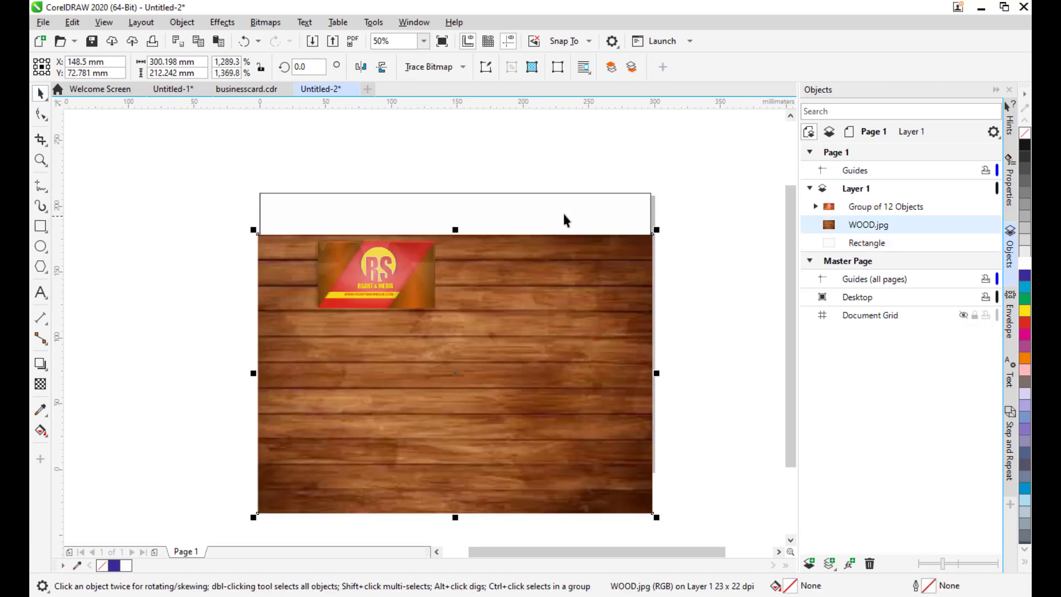
{"action": "key", "text": "ctrl+z"}
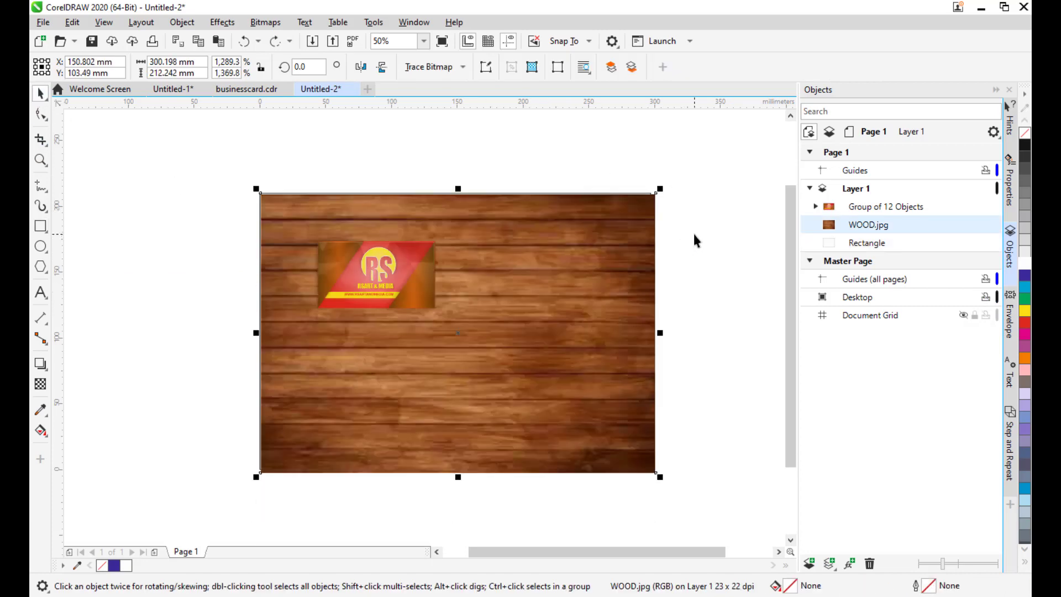
Step: Apply a uniform transparency of 31 to the wood image to lighten it over the white rectangle
{"action": "left_click", "coordinate": [695, 234]}
{"action": "left_click", "coordinate": [589, 260]}
{"action": "left_click", "coordinate": [42, 386]}
{"action": "left_click_drag", "start_coordinate": [477, 219], "coordinate": [475, 458]}
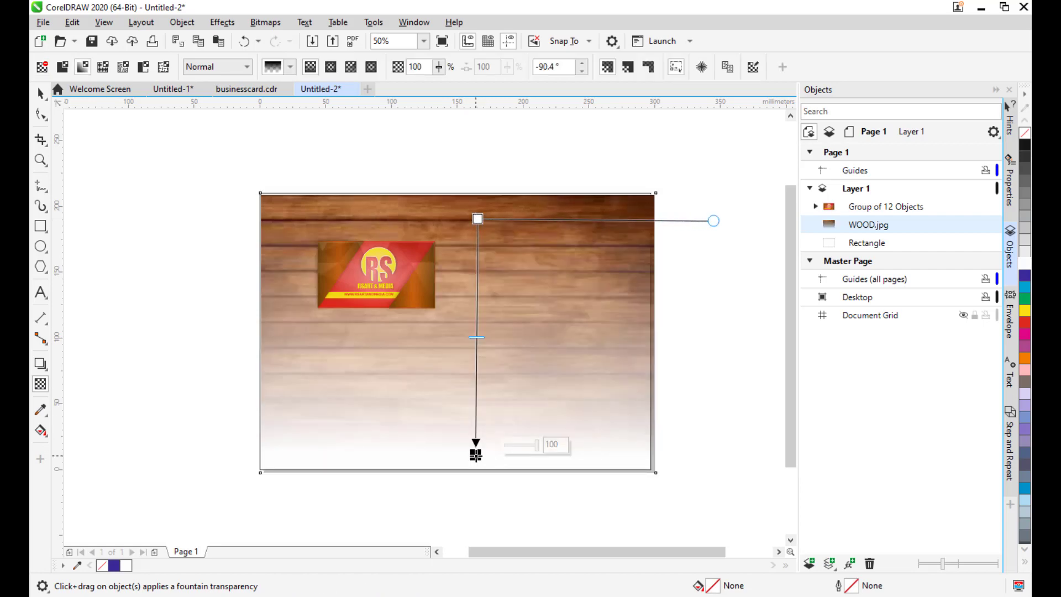
{"action": "left_click", "coordinate": [64, 74]}
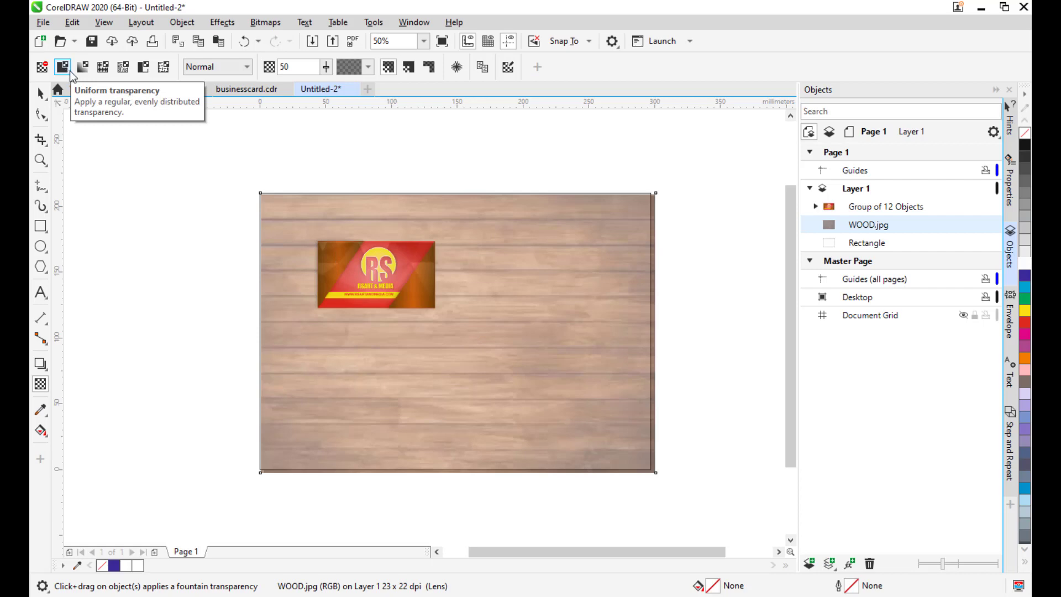
{"action": "left_click_drag", "start_coordinate": [327, 70], "coordinate": [308, 85]}
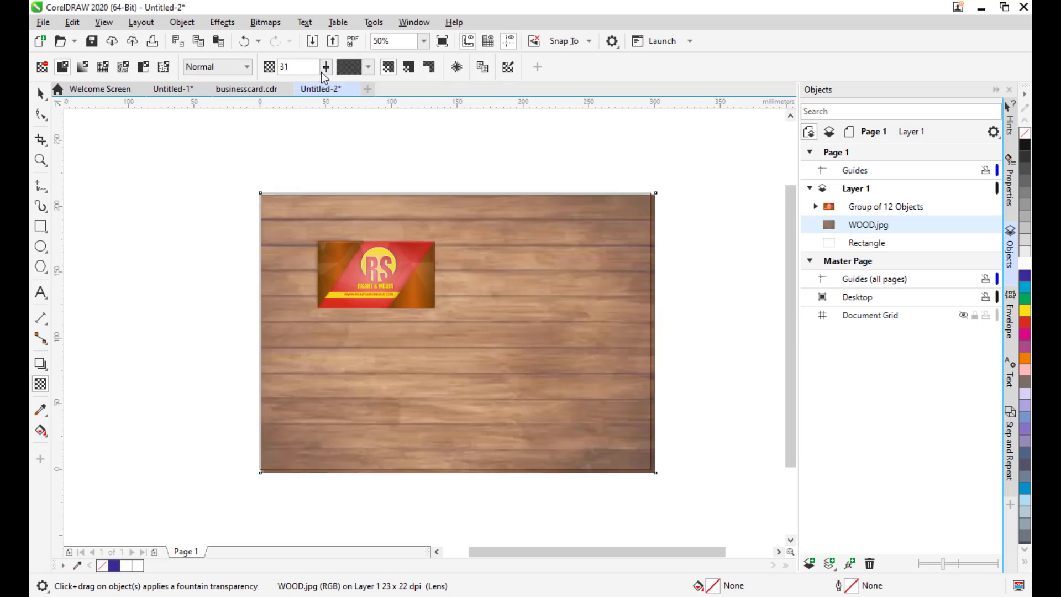
{"action": "left_click", "coordinate": [40, 93]}
{"action": "left_click", "coordinate": [110, 158]}
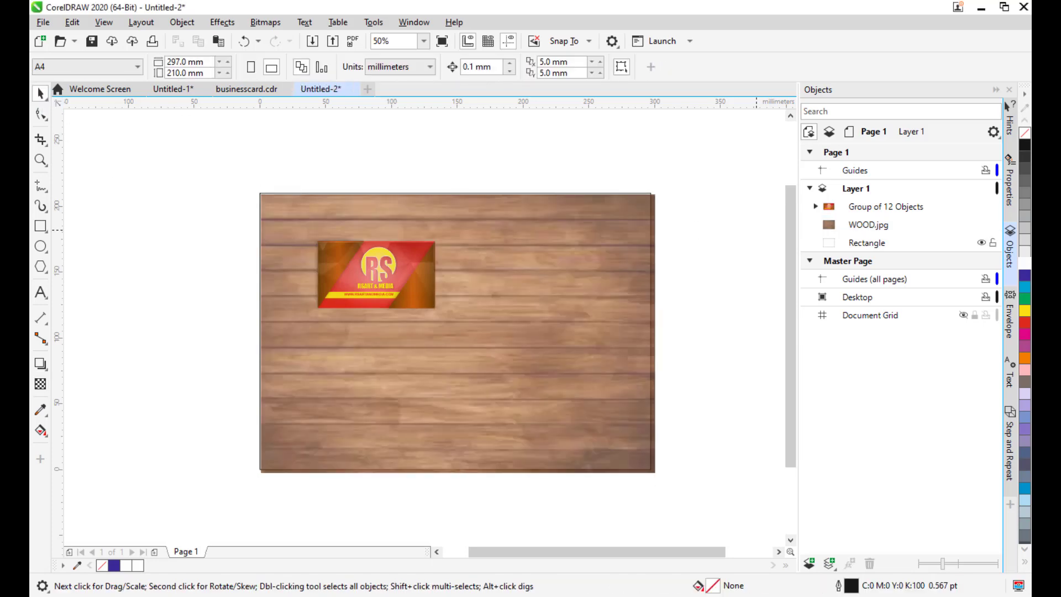
Step: Enlarge the red card group to about 134 by 83 mm and move it to the lower-right area of the wood background
{"action": "left_click", "coordinate": [906, 210]}
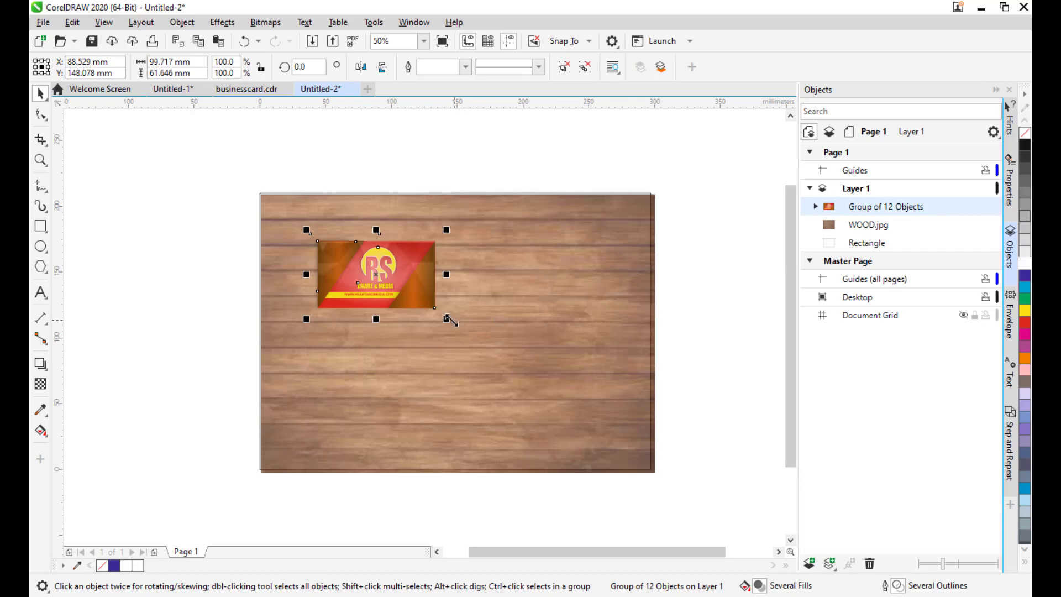
{"action": "left_click_drag", "start_coordinate": [447, 319], "coordinate": [470, 332]}
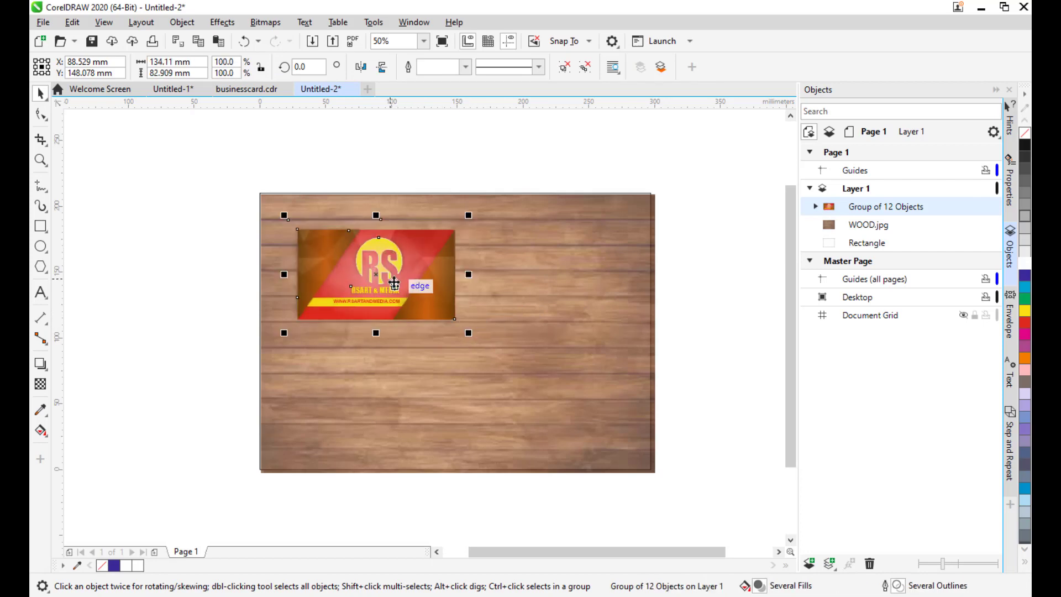
{"action": "left_click_drag", "start_coordinate": [379, 277], "coordinate": [542, 387]}
{"action": "left_click", "coordinate": [696, 354]}
{"action": "key", "text": "h"}
{"action": "left_click_drag", "start_coordinate": [698, 341], "coordinate": [701, 357]}
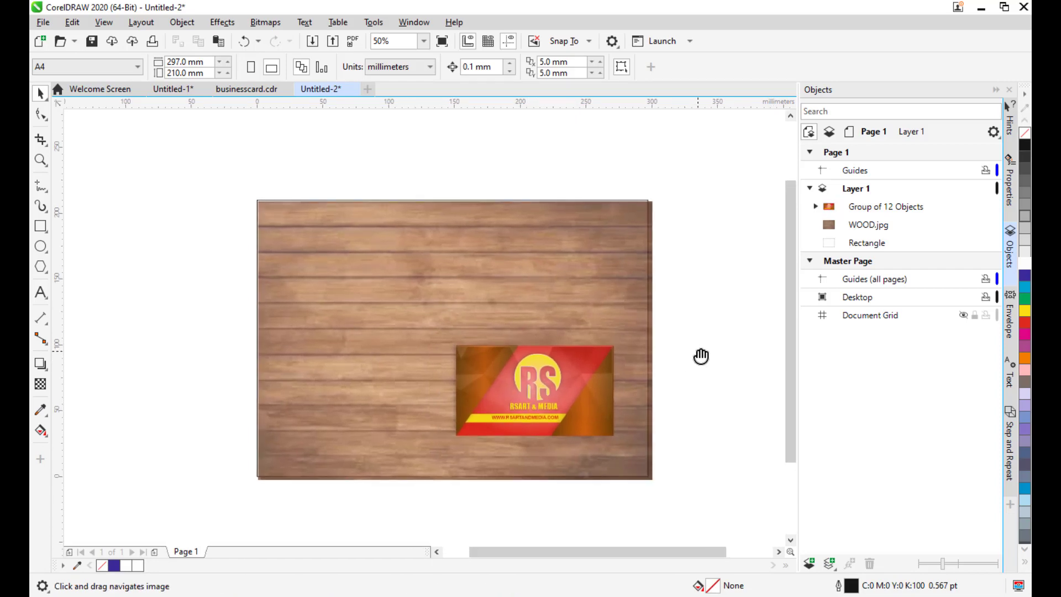
{"action": "key", "text": "space"}
{"action": "left_click", "coordinate": [595, 387]}
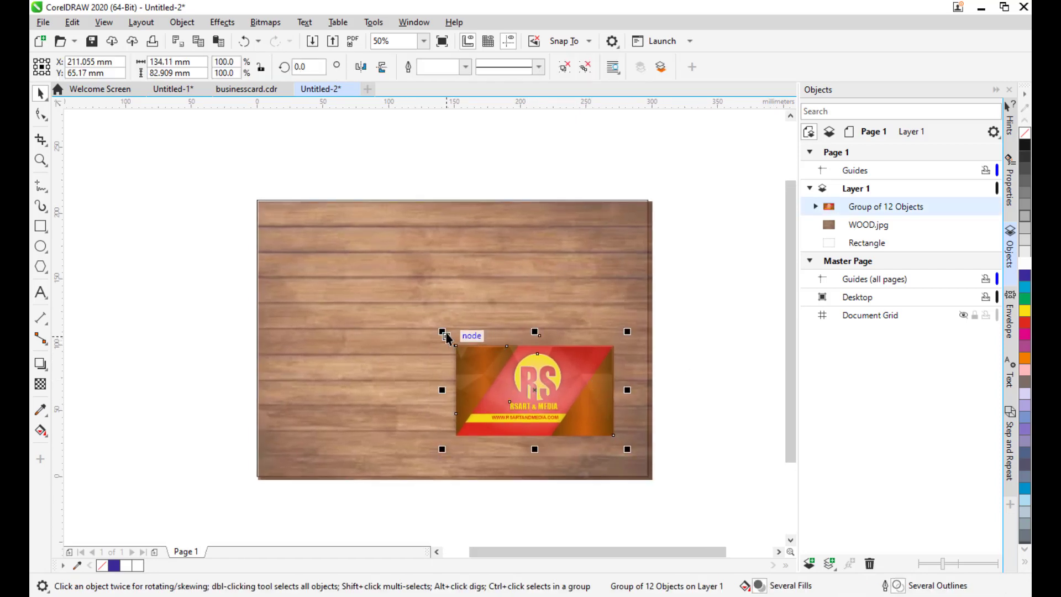
Step: Switch to the businesscard.cdr document and select all objects of the card design
{"action": "left_click", "coordinate": [254, 95]}
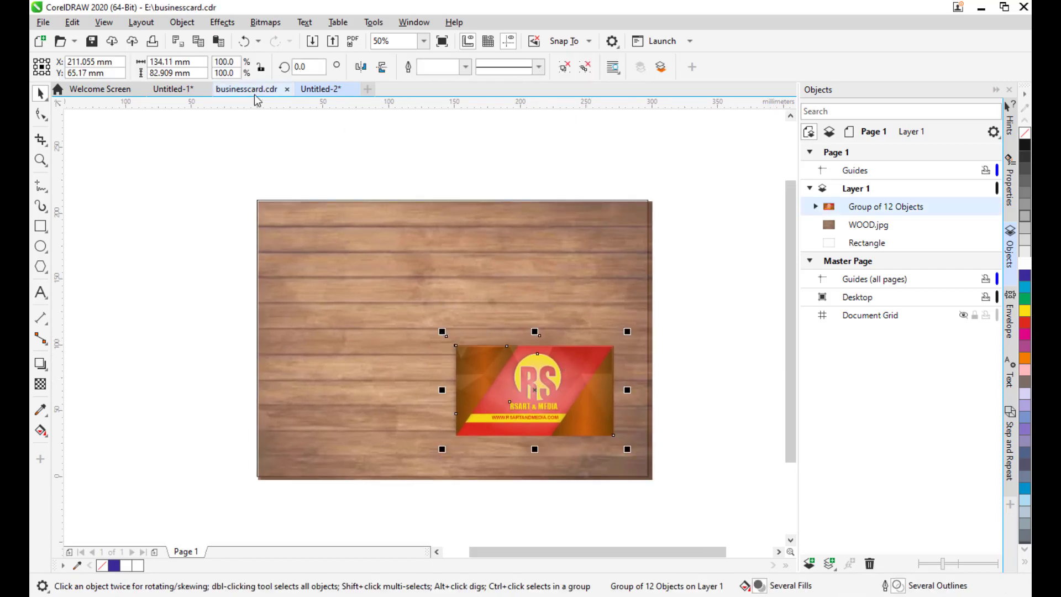
{"action": "scroll", "coordinate": [493, 207], "scroll_direction": "down", "scroll_amount": 2}
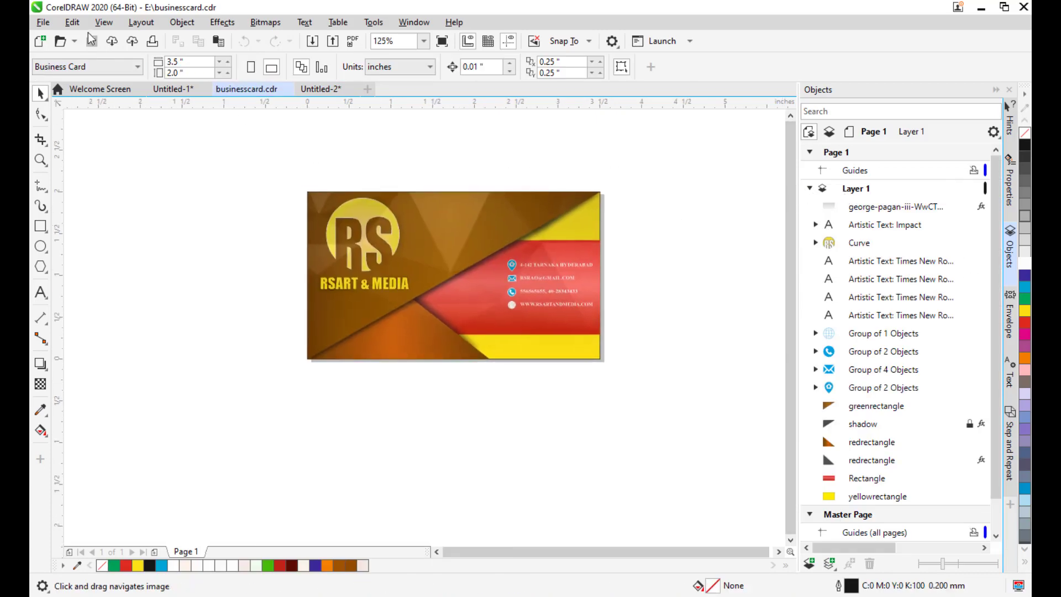
{"action": "left_click", "coordinate": [74, 22]}
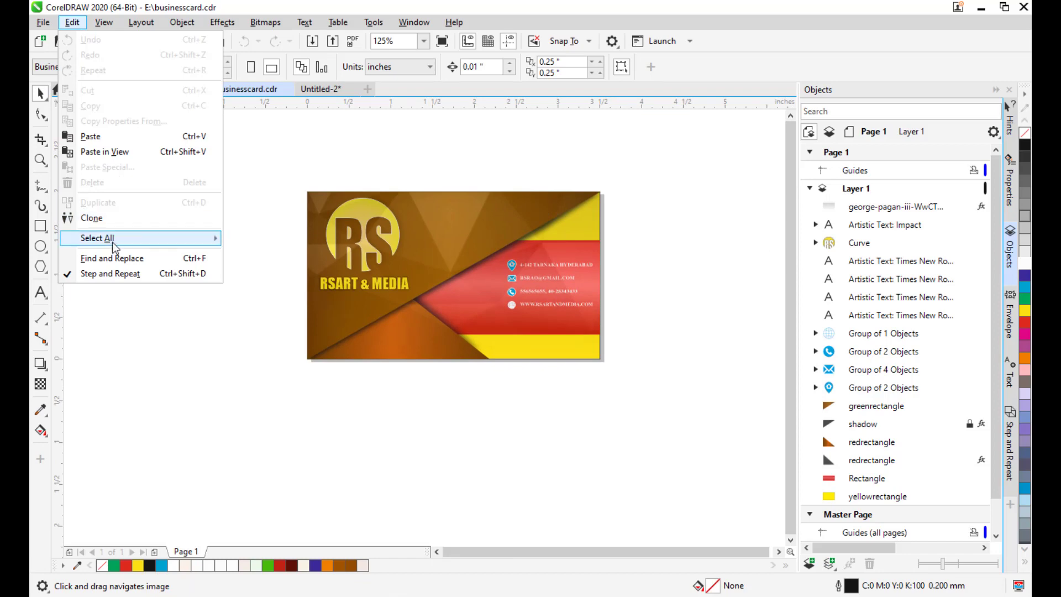
{"action": "mouse_move", "coordinate": [112, 242]}
{"action": "left_click", "coordinate": [249, 240]}
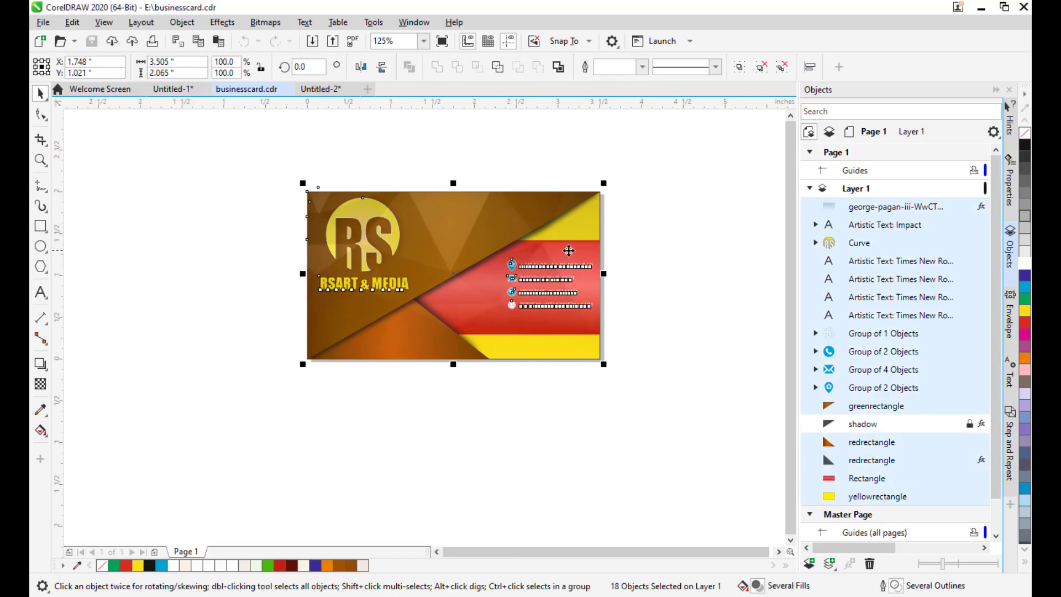
Step: Group the selected card objects and undo the grouping
{"action": "left_click_drag", "start_coordinate": [568, 250], "coordinate": [546, 258]}
{"action": "key", "text": "ctrl+g"}
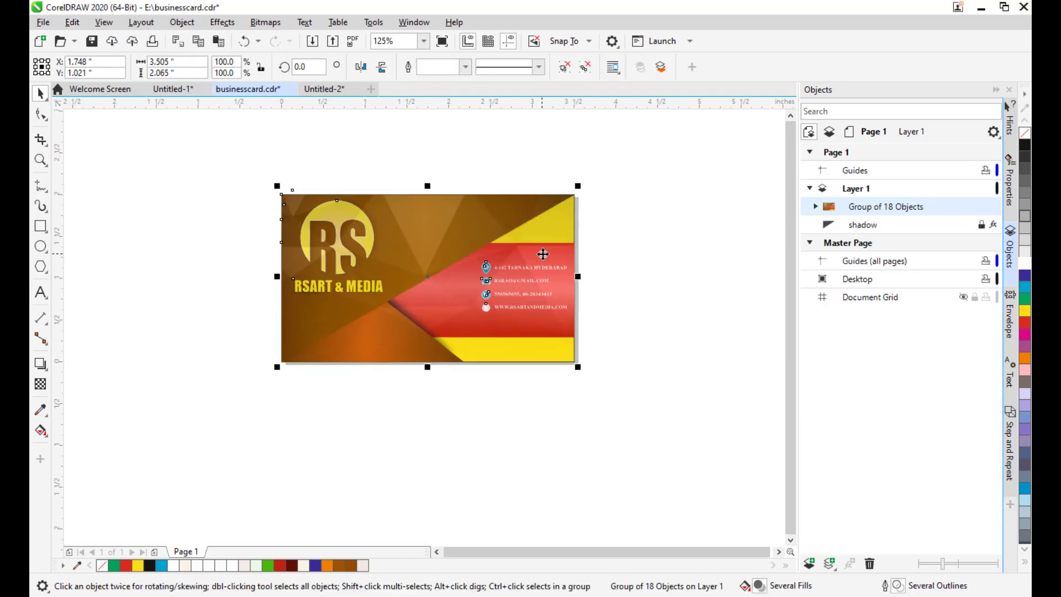
{"action": "key", "text": "ctrl+z"}
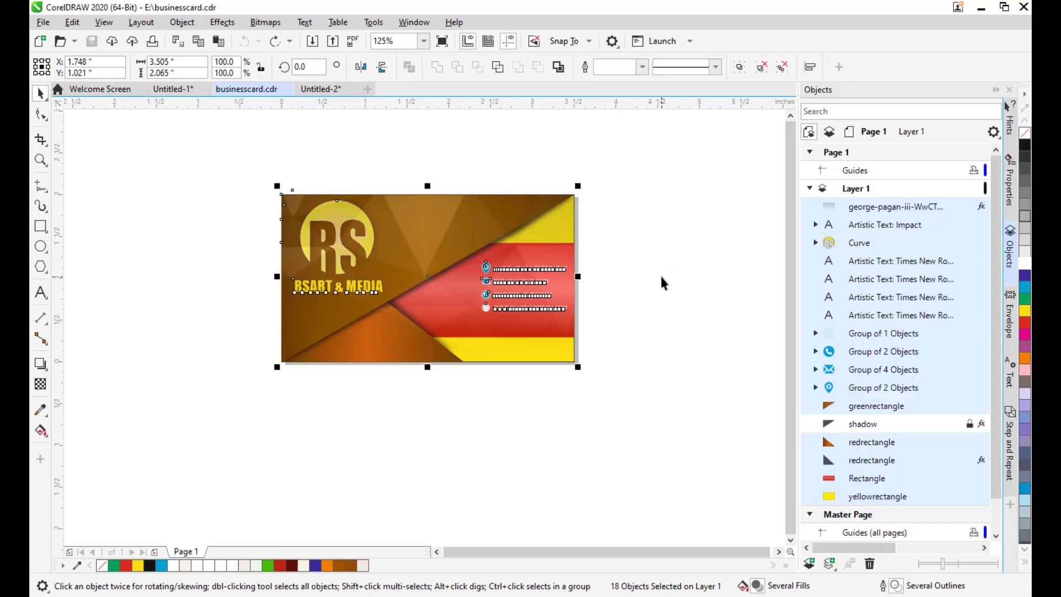
Step: Copy the selected card objects and paste them into the Untitled-2 document
{"action": "left_click_drag", "start_coordinate": [663, 282], "coordinate": [668, 304]}
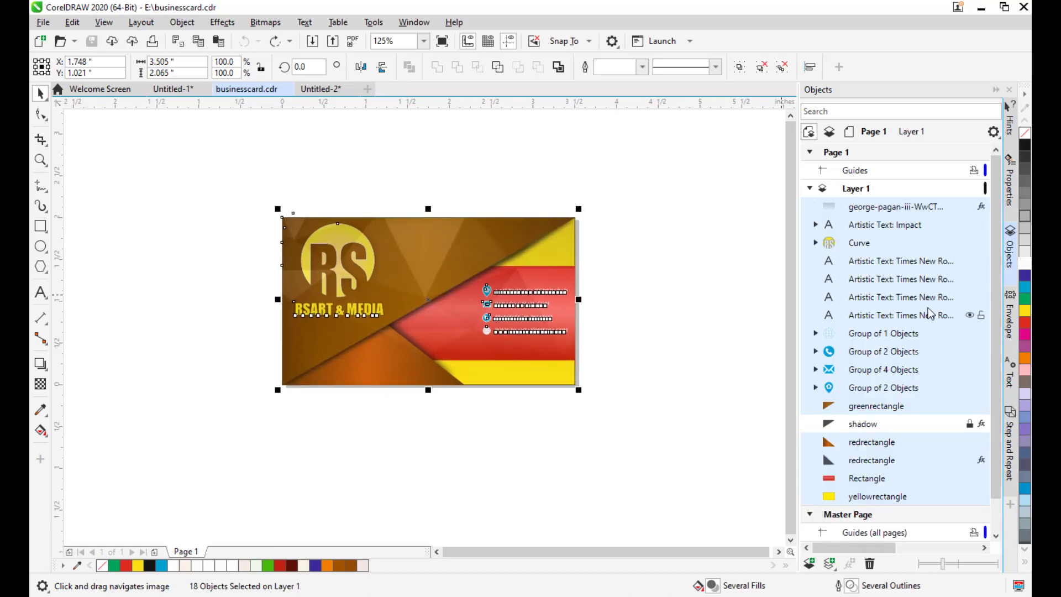
{"action": "scroll", "coordinate": [931, 314], "scroll_direction": "down", "scroll_amount": 1}
{"action": "scroll", "coordinate": [928, 307], "scroll_direction": "up", "scroll_amount": 1}
{"action": "scroll", "coordinate": [893, 233], "scroll_direction": "down", "scroll_amount": 1}
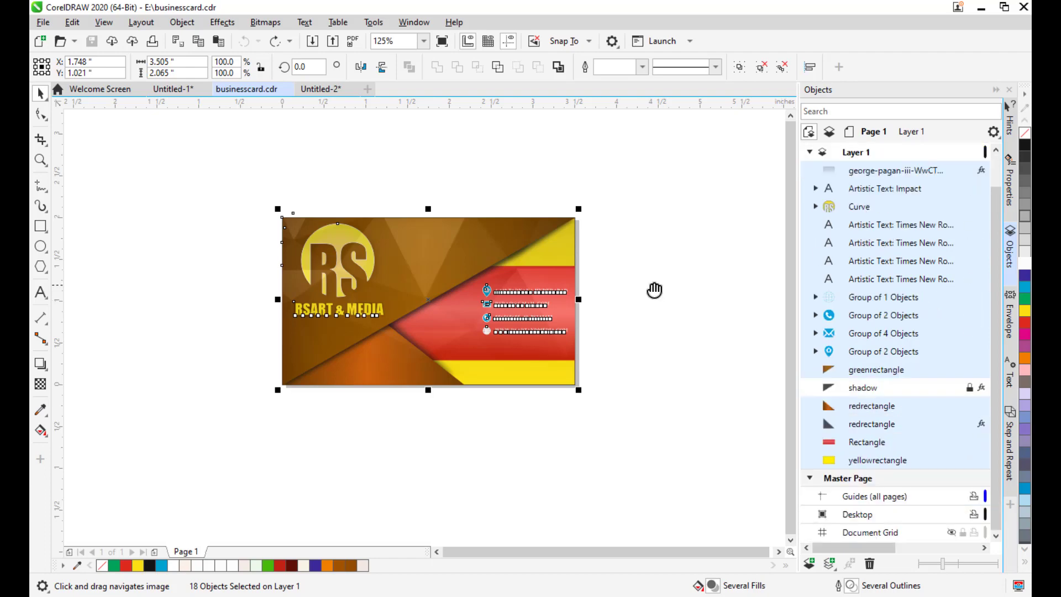
{"action": "left_click_drag", "start_coordinate": [654, 290], "coordinate": [654, 303]}
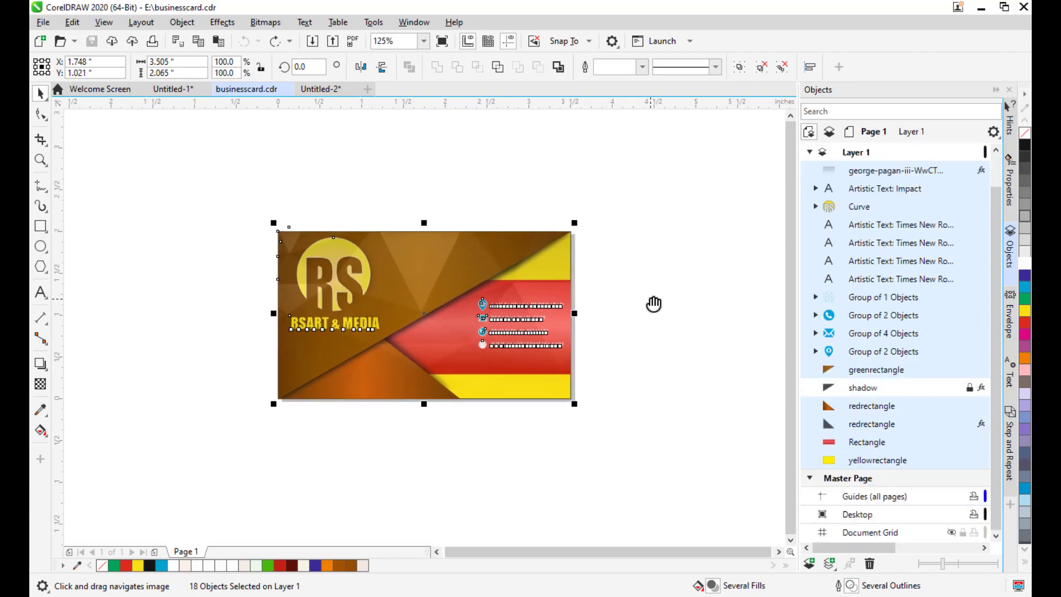
{"action": "left_click", "coordinate": [72, 22]}
{"action": "left_click", "coordinate": [91, 105]}
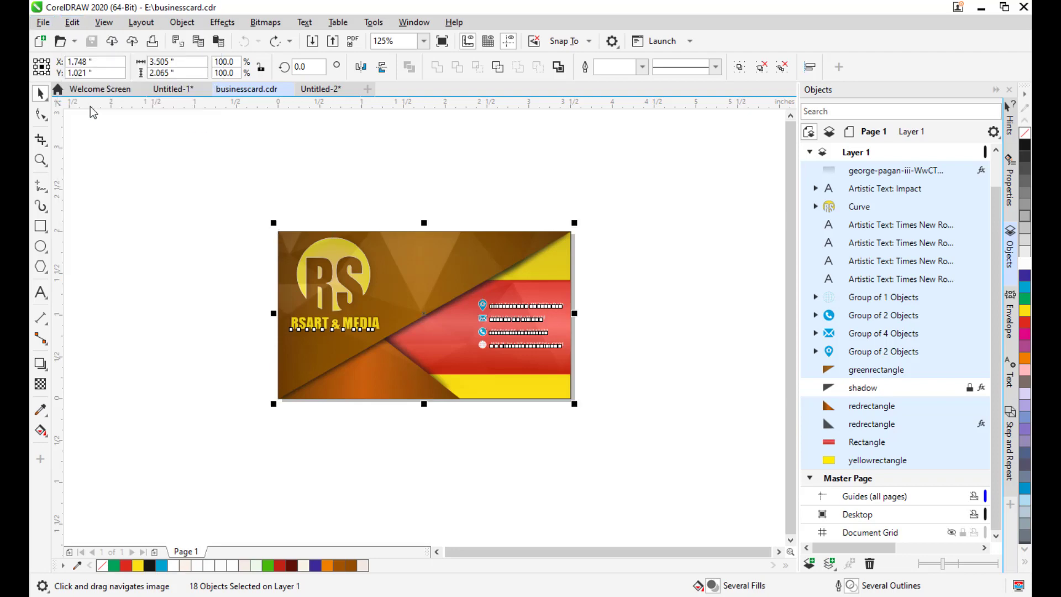
{"action": "left_click", "coordinate": [320, 89]}
{"action": "key", "text": "ctrl+v"}
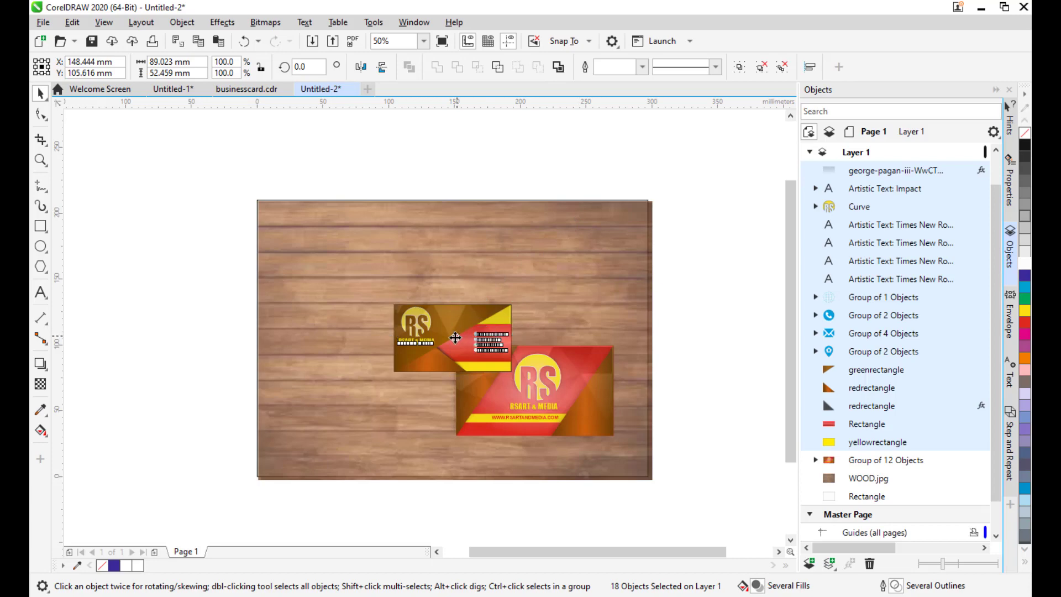
Step: Scale the pasted card to about 117 by 69 mm and place it in the upper-left area of the wood background
{"action": "left_click_drag", "start_coordinate": [460, 334], "coordinate": [384, 277]}
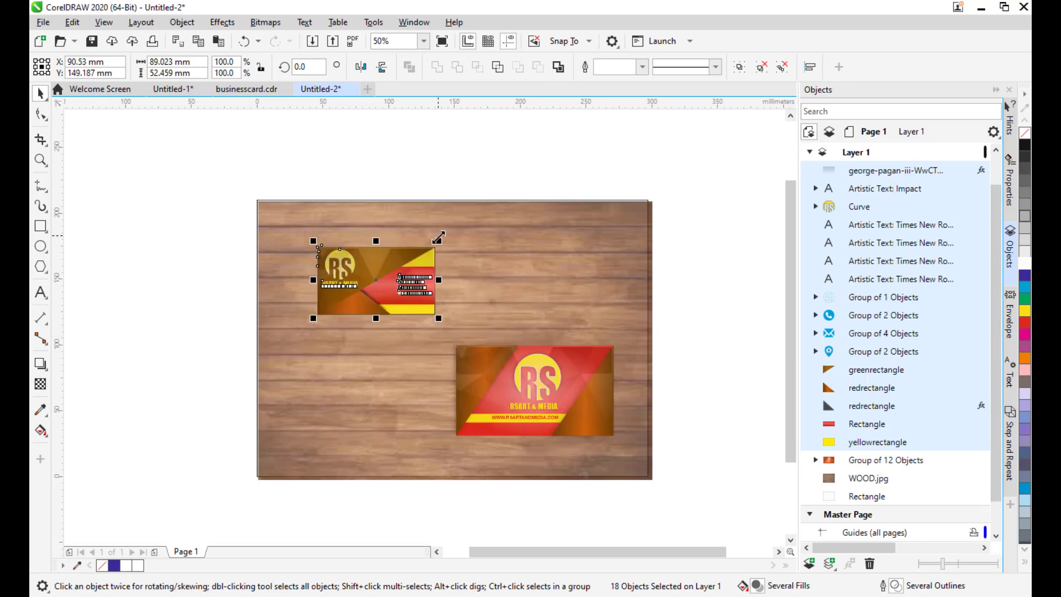
{"action": "left_click_drag", "start_coordinate": [438, 240], "coordinate": [477, 217]}
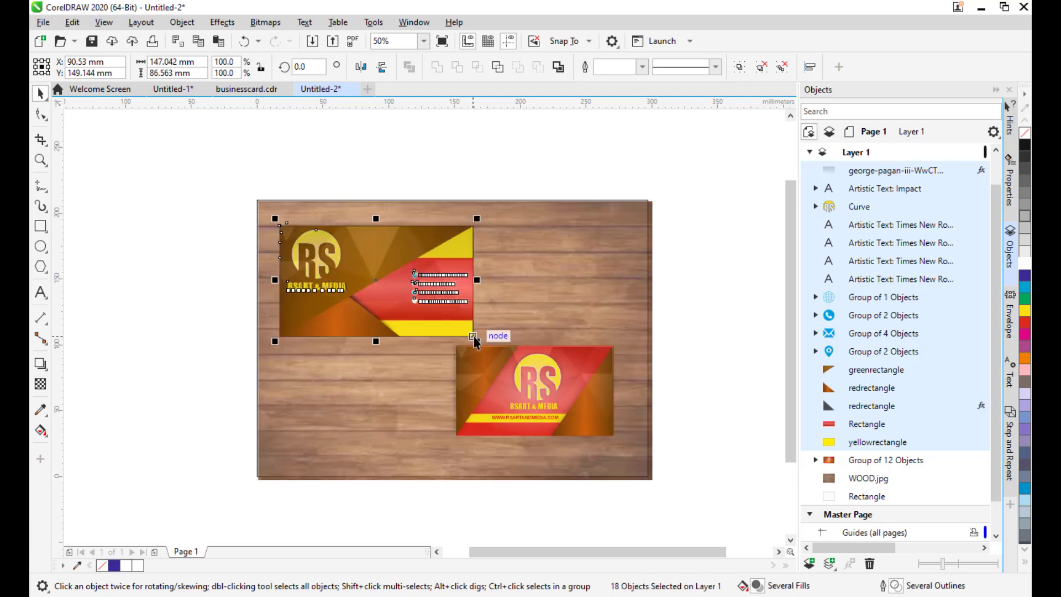
{"action": "left_click_drag", "start_coordinate": [478, 341], "coordinate": [459, 329]}
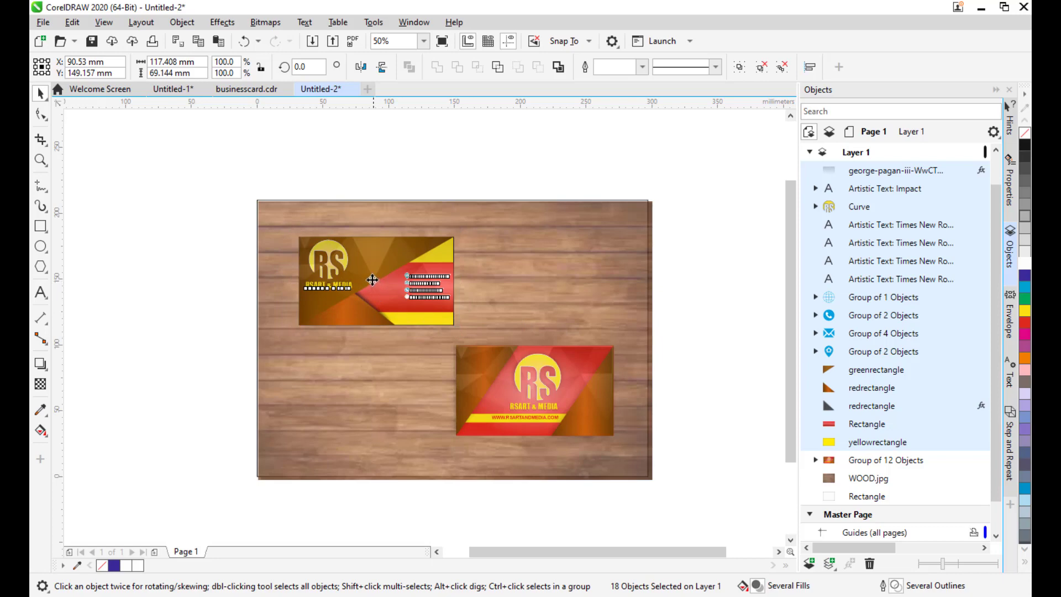
{"action": "left_click_drag", "start_coordinate": [377, 286], "coordinate": [365, 279]}
{"action": "left_click", "coordinate": [458, 181]}
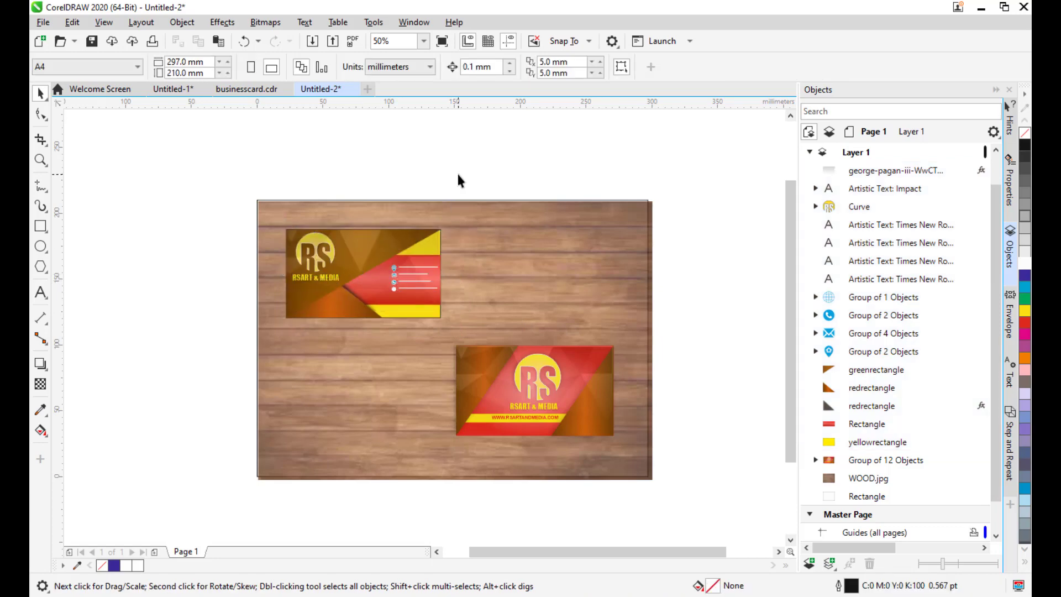
Step: Scale the lower-right card group down from its corner to about 111 by 68 mm
{"action": "left_click", "coordinate": [394, 273]}
{"action": "left_click", "coordinate": [587, 384]}
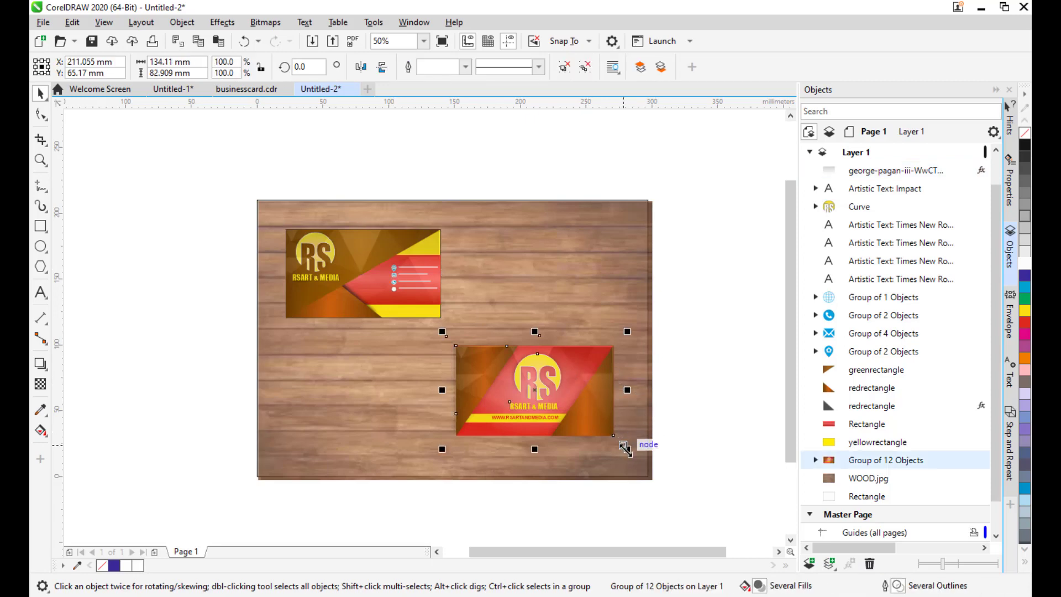
{"action": "left_click_drag", "start_coordinate": [622, 440], "coordinate": [619, 441]}
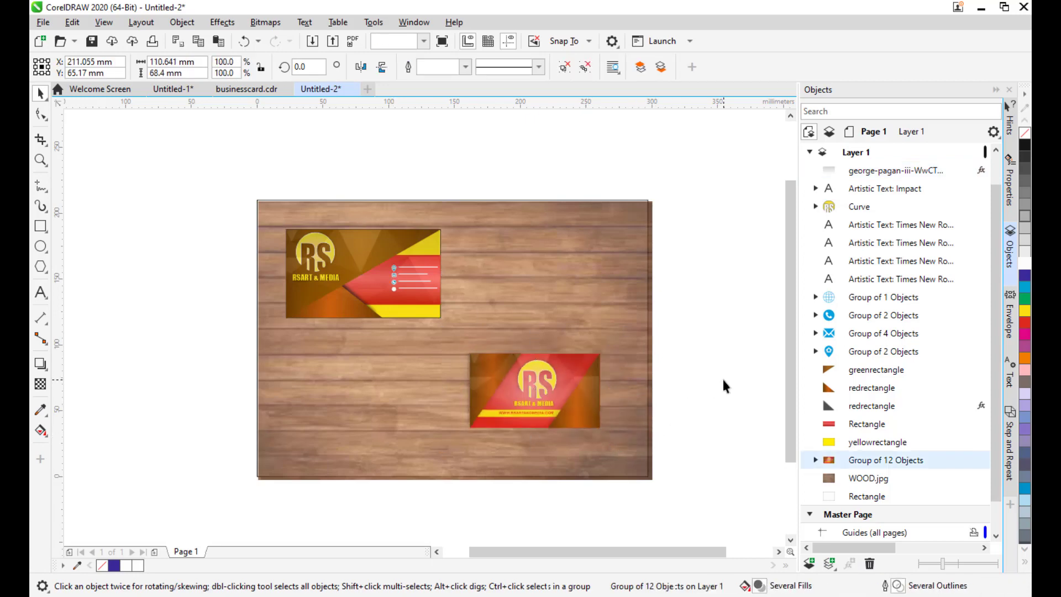
{"action": "left_click", "coordinate": [722, 377]}
{"action": "left_click_drag", "start_coordinate": [371, 164], "coordinate": [355, 167]}
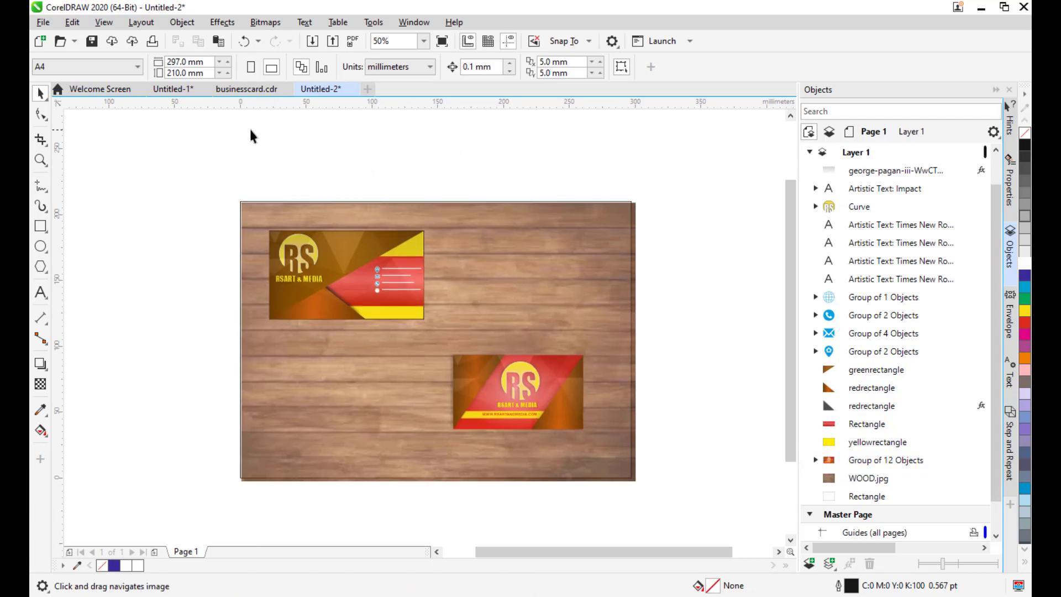
Step: Bring the shadow object from businesscard.cdr into the Untitled-2 mockup and enlarge the lower-right card slightly
{"action": "left_click", "coordinate": [238, 90]}
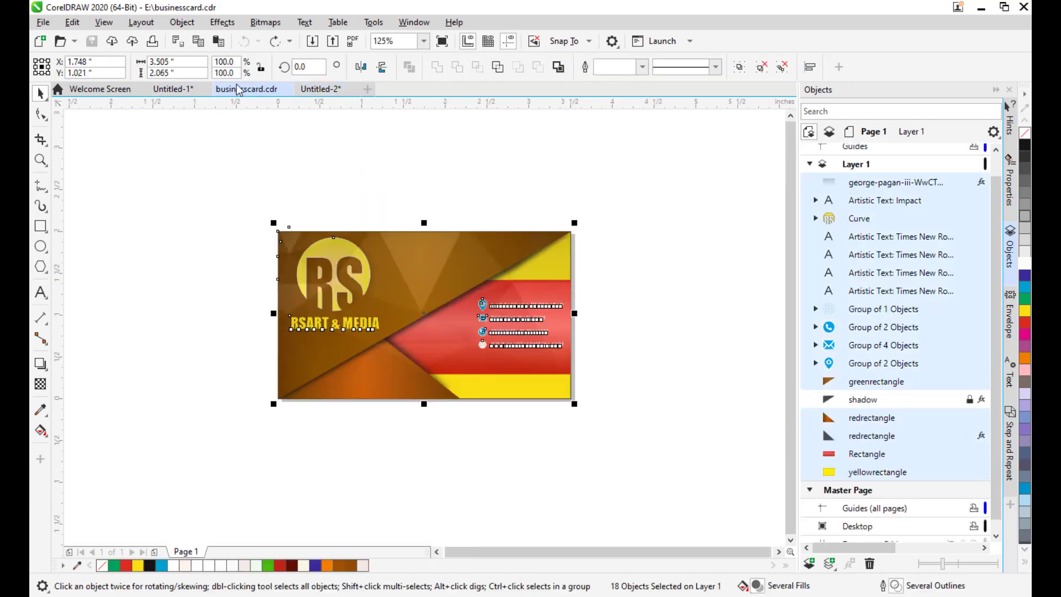
{"action": "left_click", "coordinate": [320, 89]}
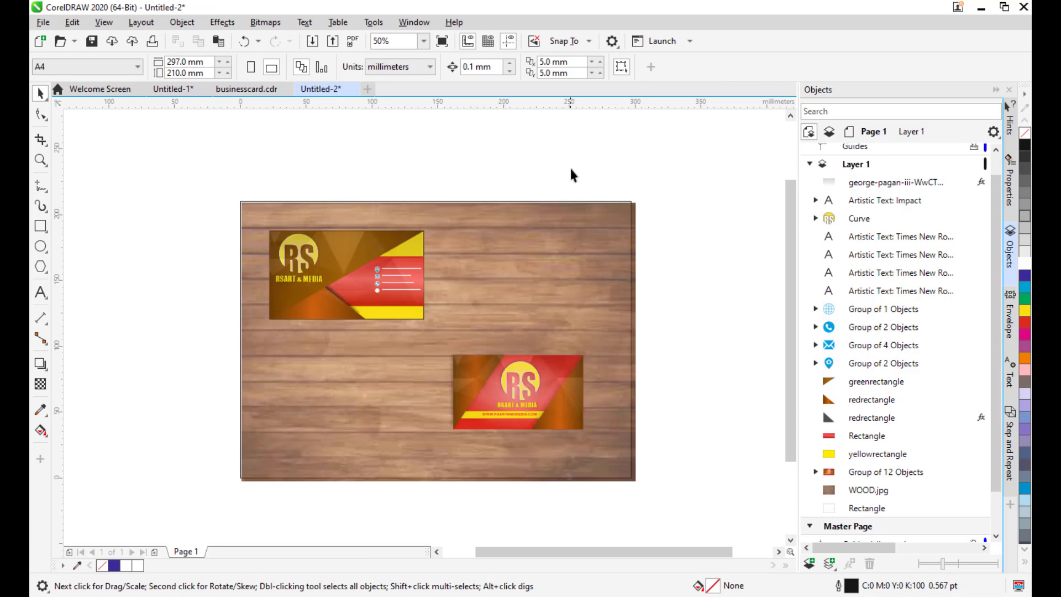
{"action": "left_click_drag", "start_coordinate": [588, 410], "coordinate": [641, 422]}
{"action": "left_click", "coordinate": [610, 370]}
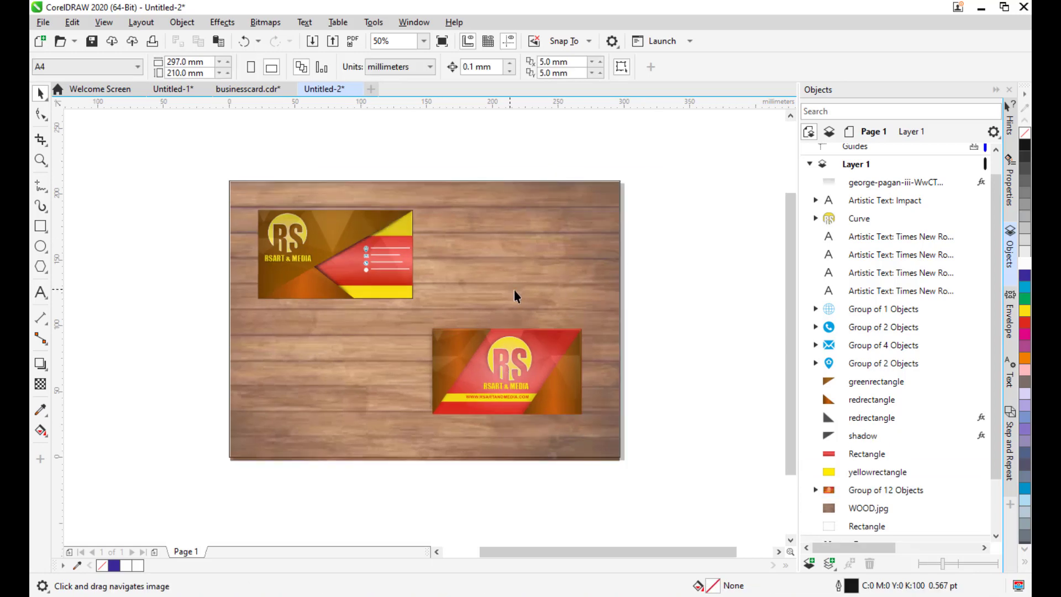
{"action": "left_click_drag", "start_coordinate": [515, 291], "coordinate": [561, 303]}
Step: Start exporting the mockup as a JPG bitmap and choose Local Disk (F:) as the location
{"action": "left_click", "coordinate": [43, 22]}
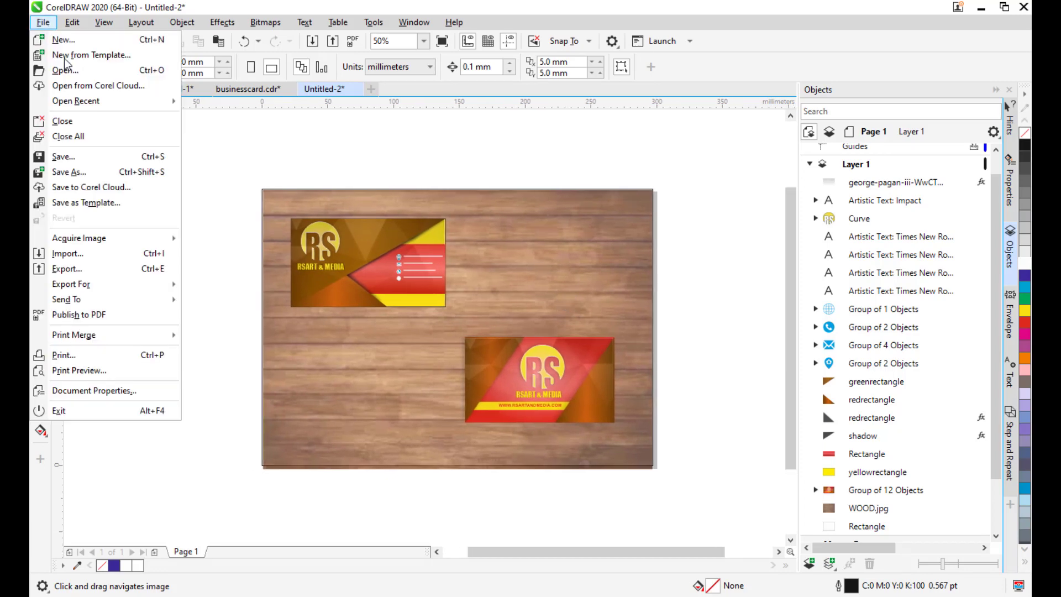
{"action": "left_click", "coordinate": [102, 270]}
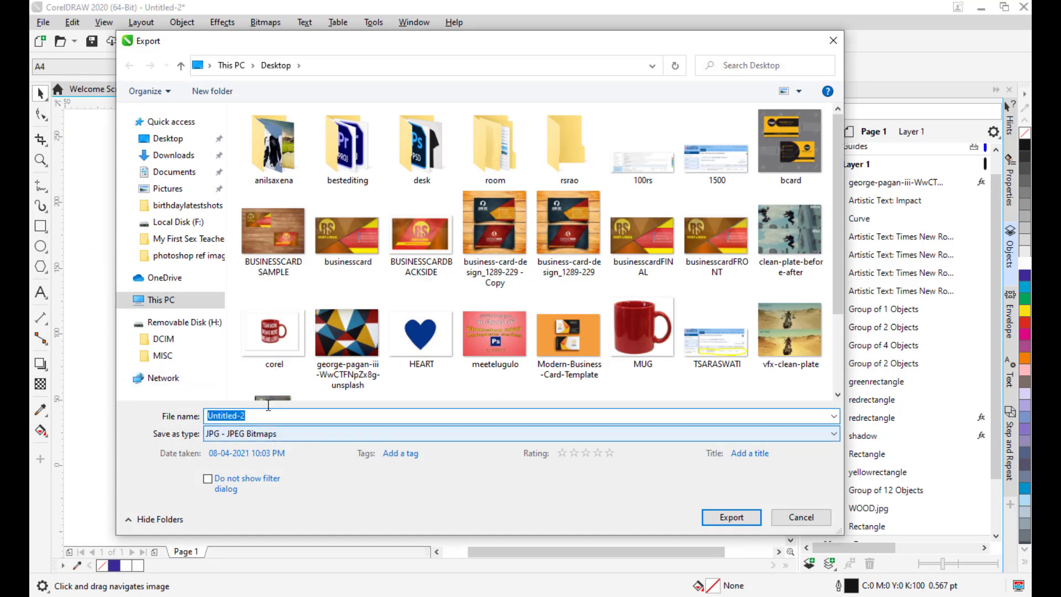
{"action": "scroll", "coordinate": [271, 381], "scroll_direction": "down", "scroll_amount": 2}
{"action": "left_click", "coordinate": [178, 221]}
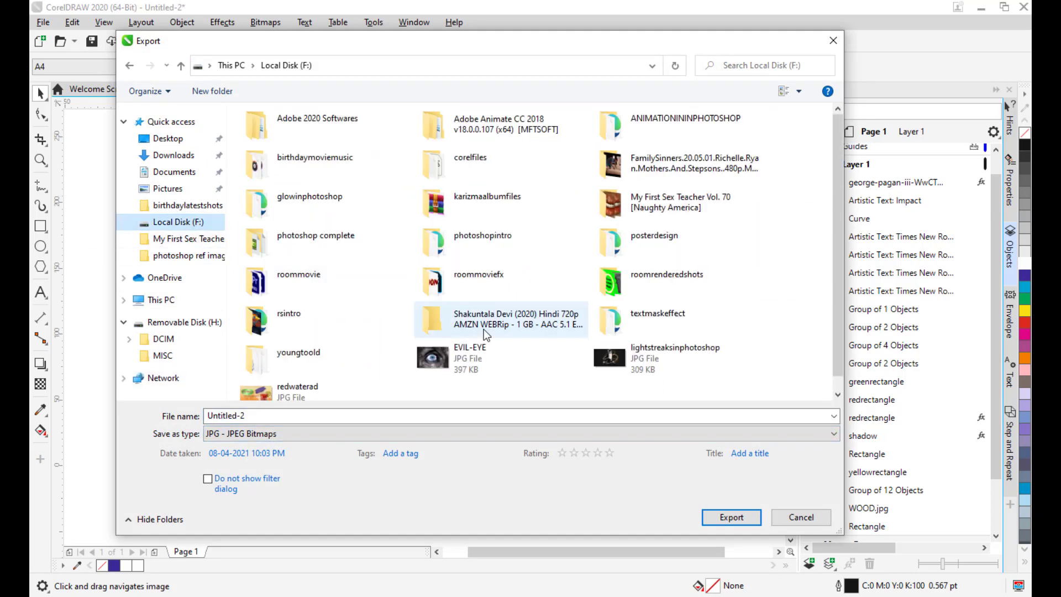
Step: Create a folder named BUSINESSCARD on Local Disk (F:) and open it as the export destination
{"action": "scroll", "coordinate": [531, 304], "scroll_direction": "down", "scroll_amount": 1}
{"action": "right_click", "coordinate": [761, 317]}
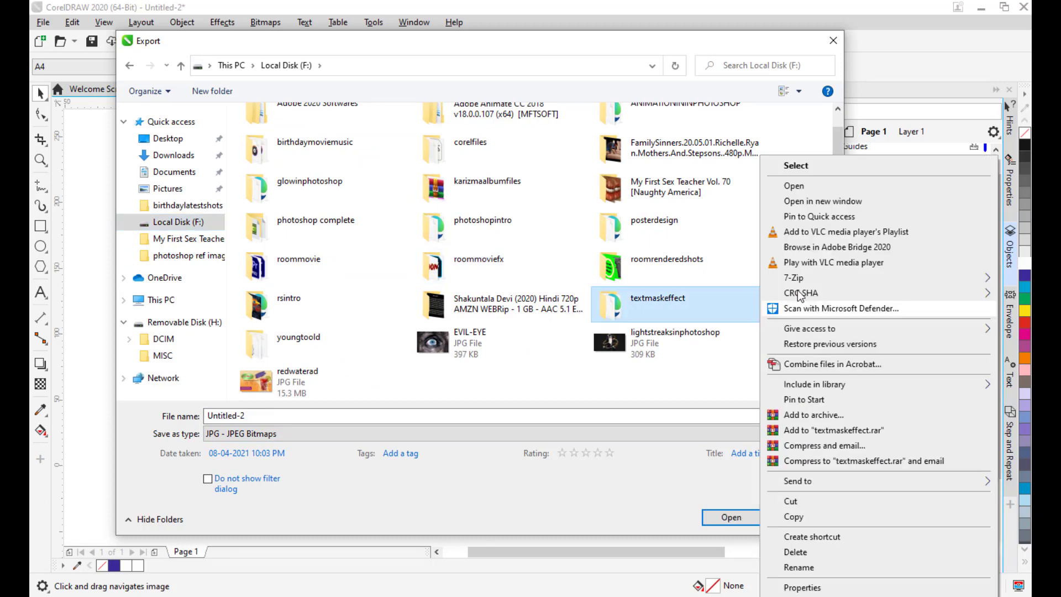
{"action": "left_click", "coordinate": [719, 216]}
{"action": "left_click", "coordinate": [755, 389]}
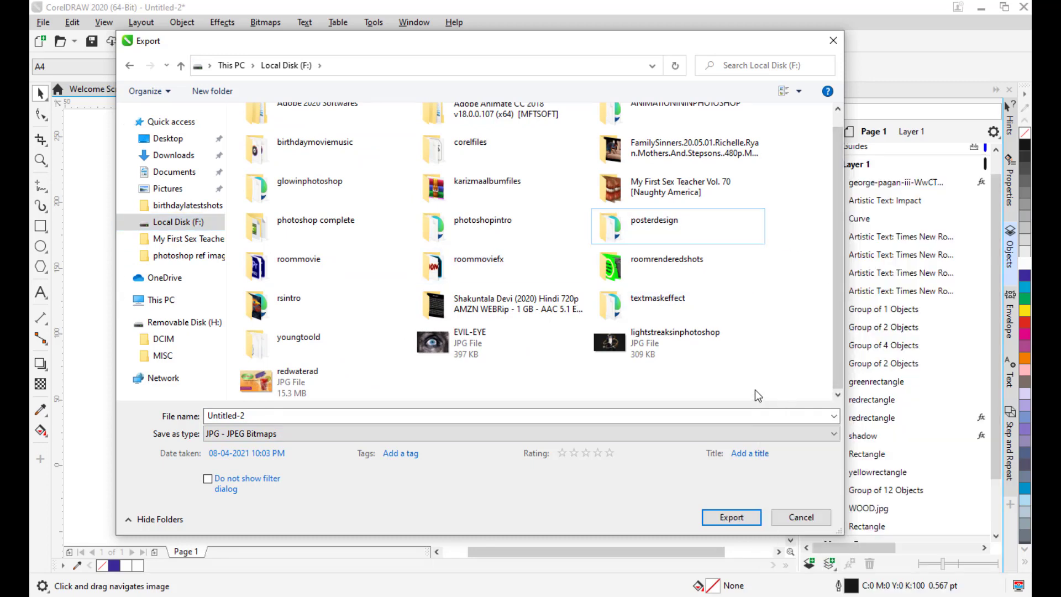
{"action": "right_click", "coordinate": [755, 390]}
{"action": "mouse_move", "coordinate": [816, 522]}
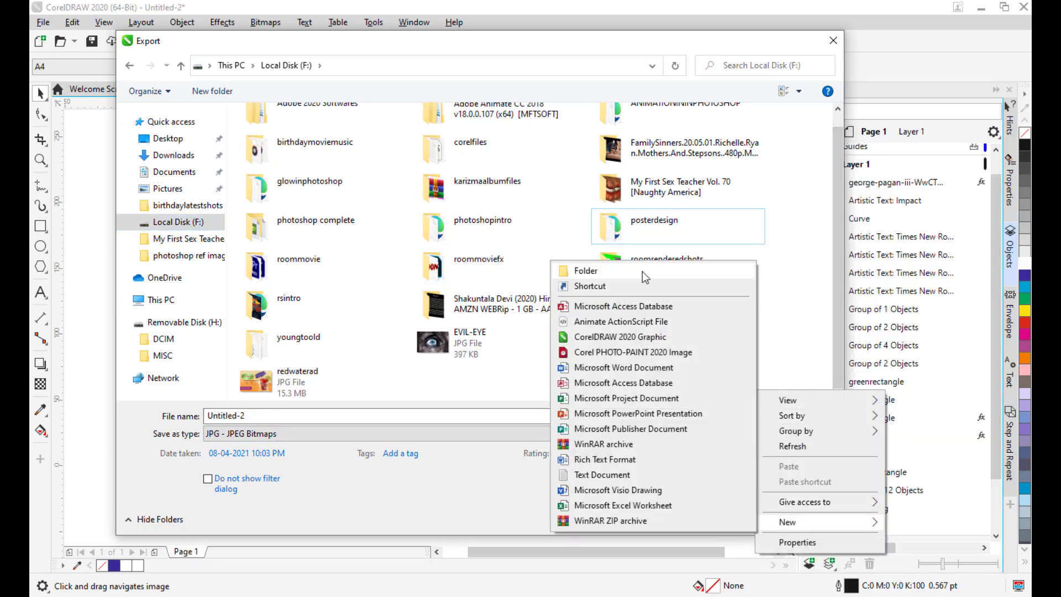
{"action": "left_click", "coordinate": [643, 271]}
{"action": "type", "text": "BU"}
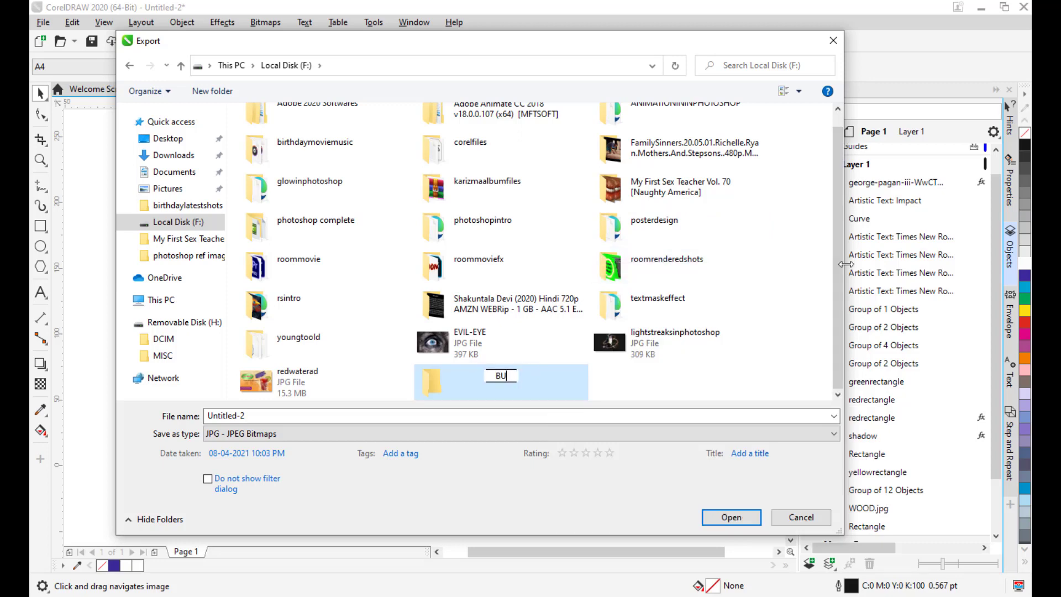
{"action": "type", "text": "SINESSCARD"}
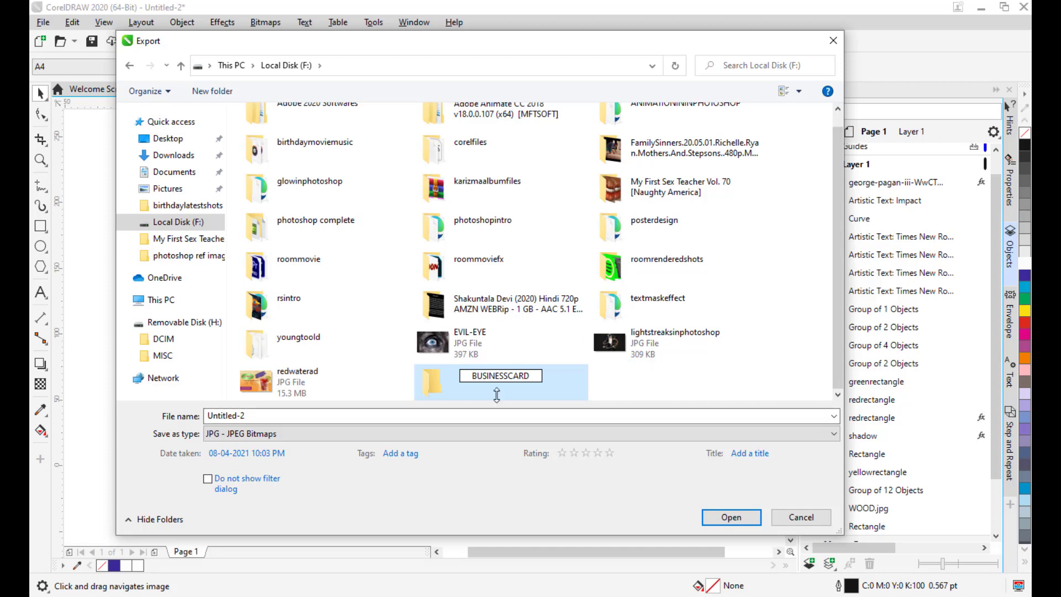
{"action": "key", "text": "Return"}
{"action": "double_click", "coordinate": [432, 380]}
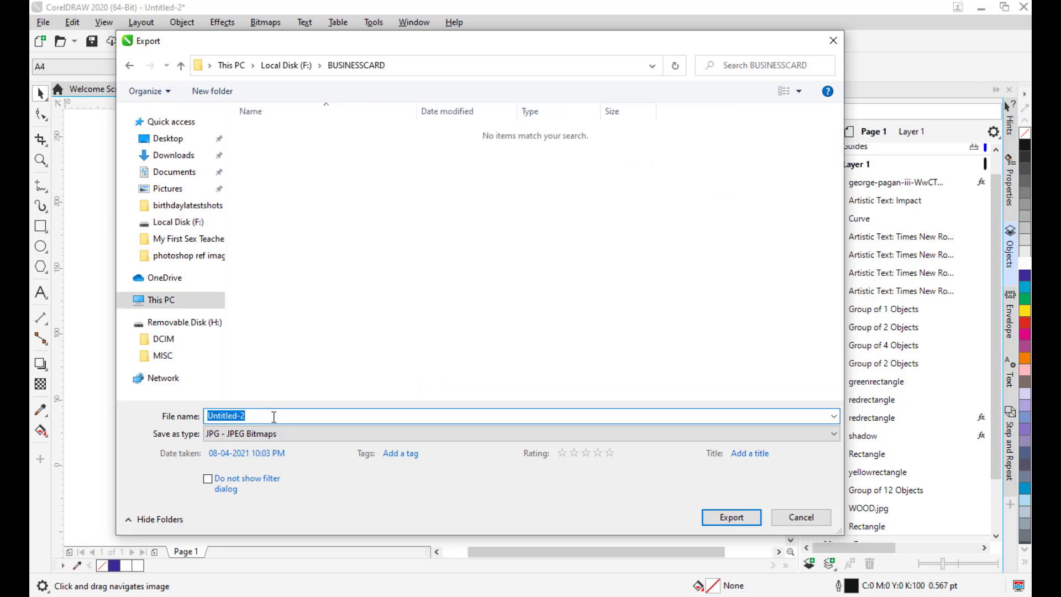
Step: Name the export file BUSINESSCARDSAMPLE and export it as a JPEG with CMYK color and High 80% quality
{"action": "type", "text": "BUSINESSCARDSA"}
{"action": "type", "text": "MPLE"}
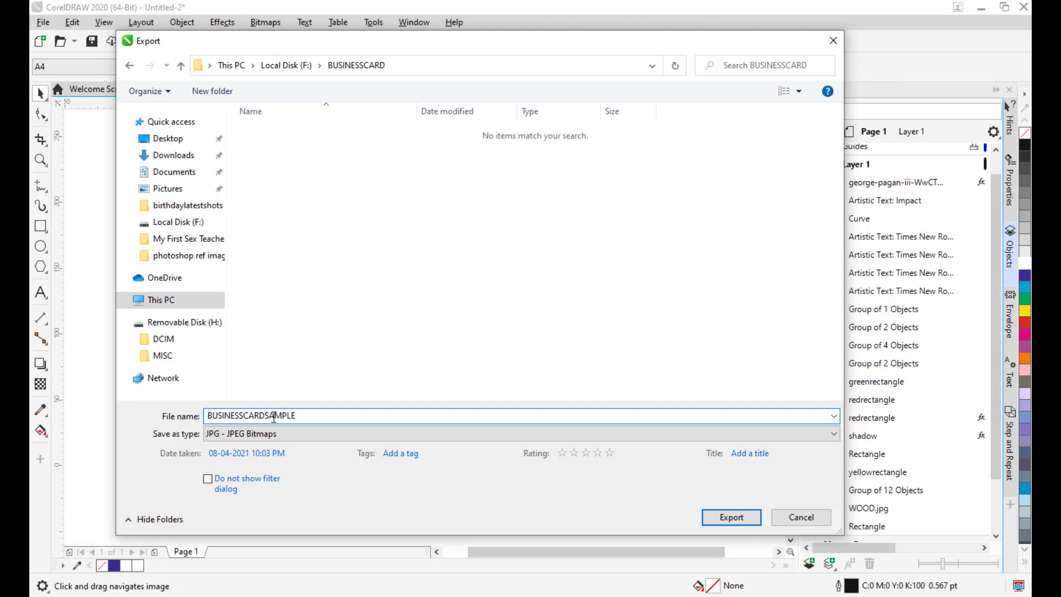
{"action": "left_click", "coordinate": [740, 518]}
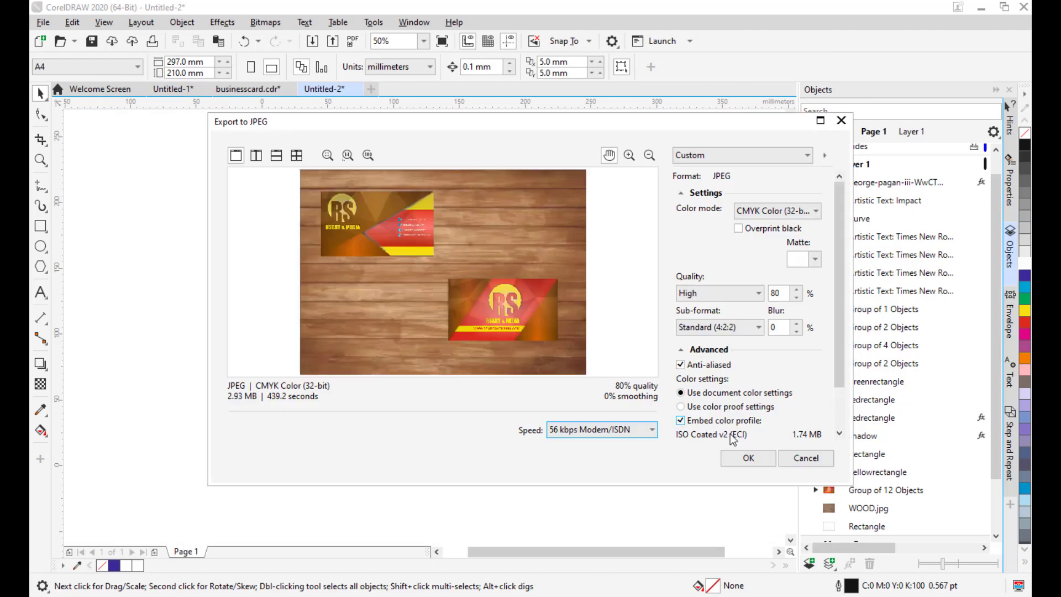
{"action": "left_click", "coordinate": [749, 458]}
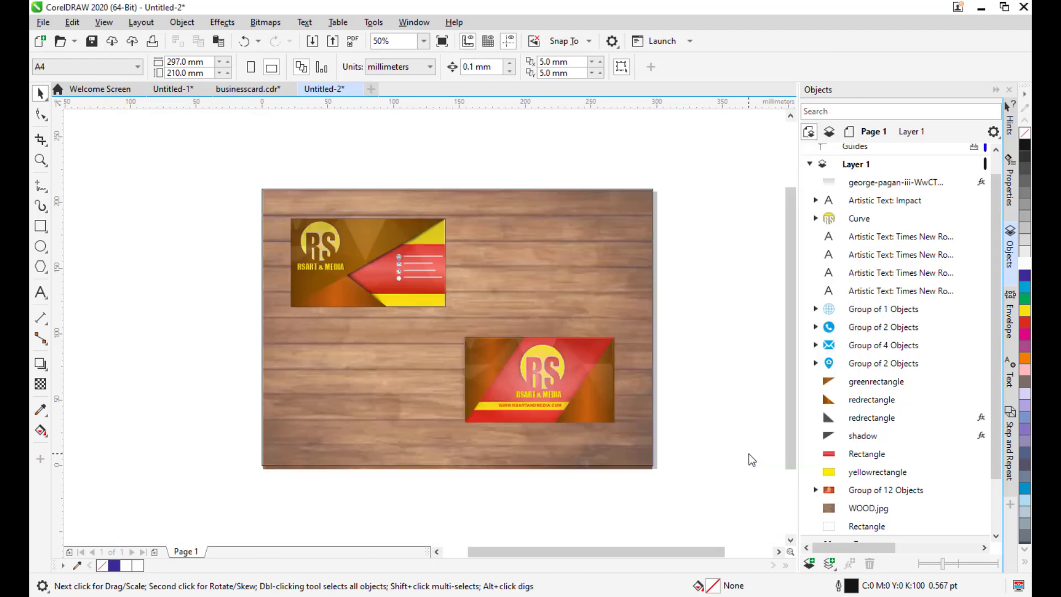
Step: Switch to File Explorer and open the exported BUSINESSCARDSAMPLE image from the BUSINESSCARD folder on Local Disk (F:)
{"action": "left_click", "coordinate": [982, 8]}
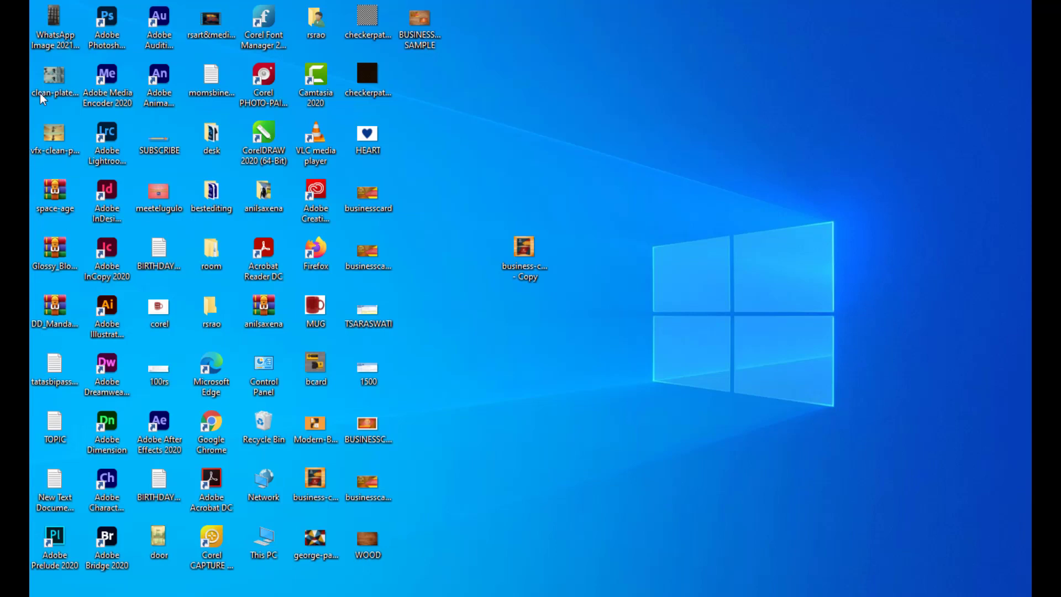
{"action": "double_click", "coordinate": [265, 547]}
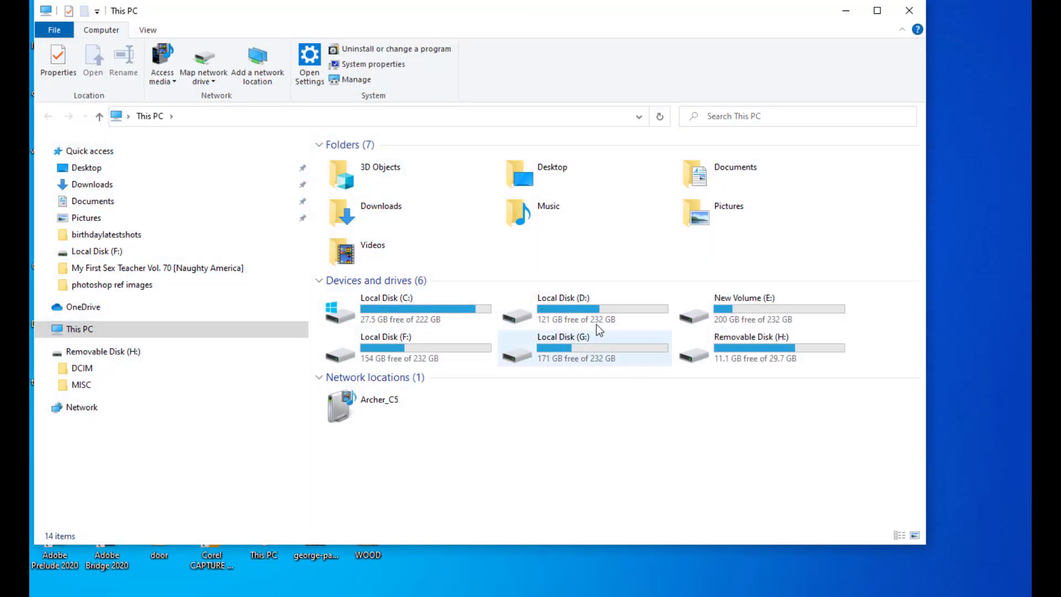
{"action": "left_click", "coordinate": [400, 350]}
{"action": "double_click", "coordinate": [400, 349]}
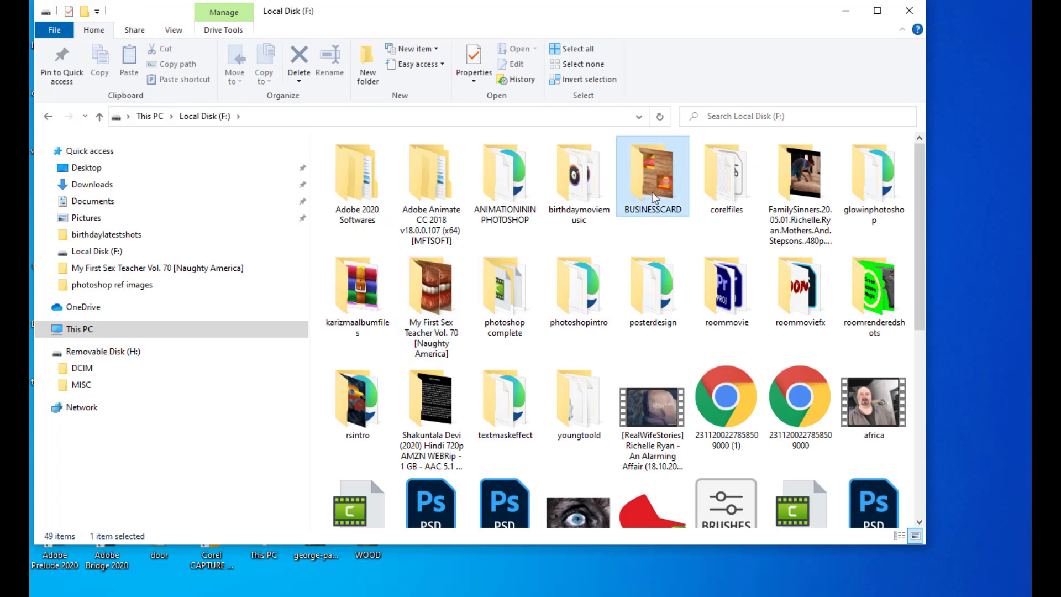
{"action": "double_click", "coordinate": [654, 196]}
{"action": "double_click", "coordinate": [381, 193]}
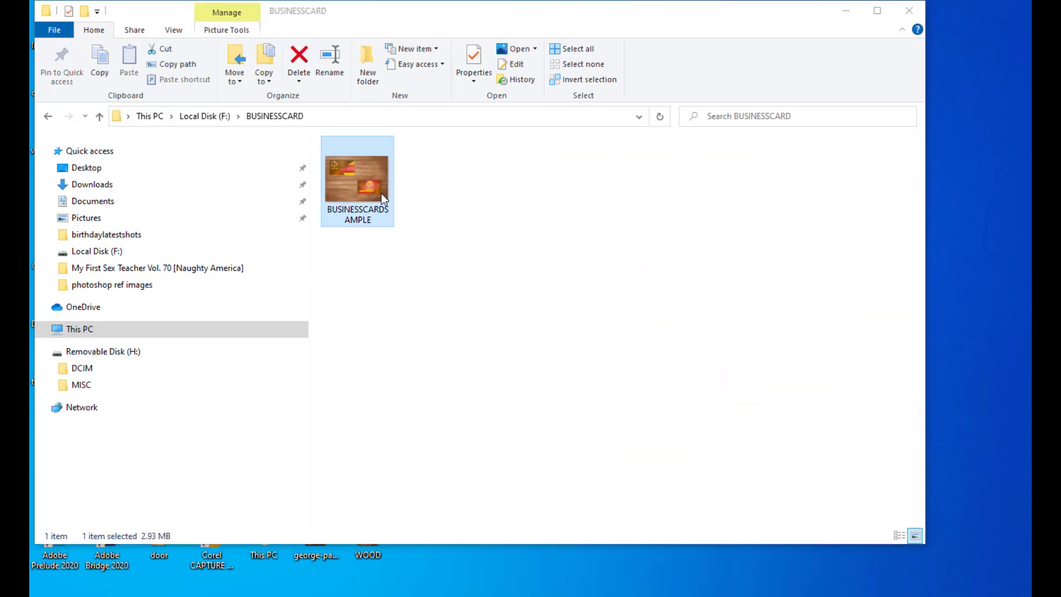